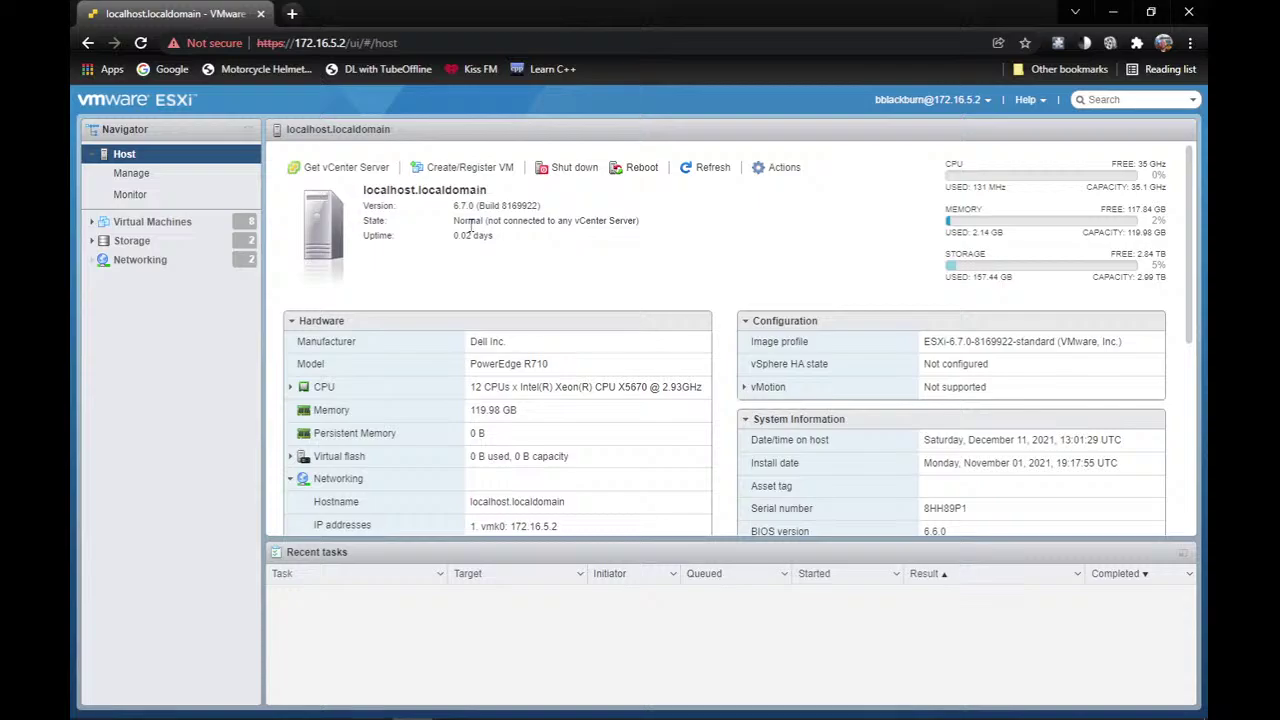
Zoom the page to 110% and show the host's port groups: VM Network, Management Network, LABNet.
{"action": "key", "text": "ctrl+plus"}
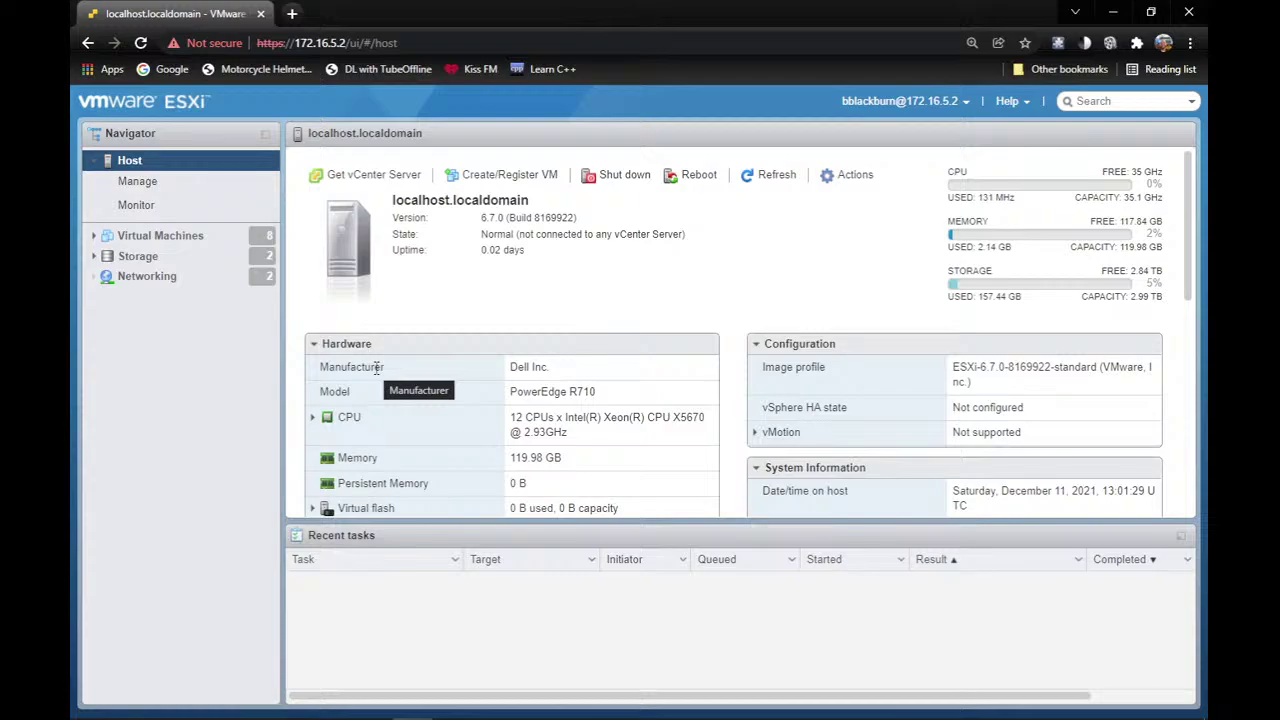
{"action": "left_click", "coordinate": [137, 288]}
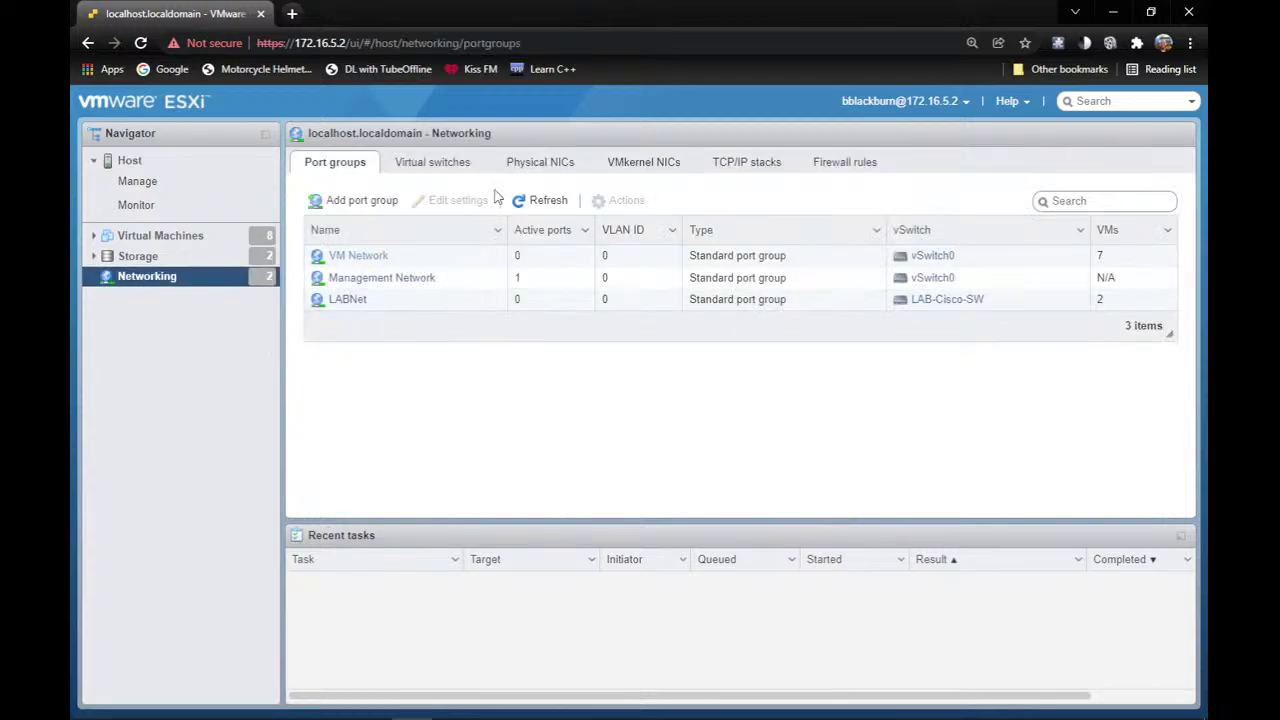
Review the physical NICs, then list the virtual switches vSwitch0 and LAB-Cisco-SW.
{"action": "left_click", "coordinate": [545, 172]}
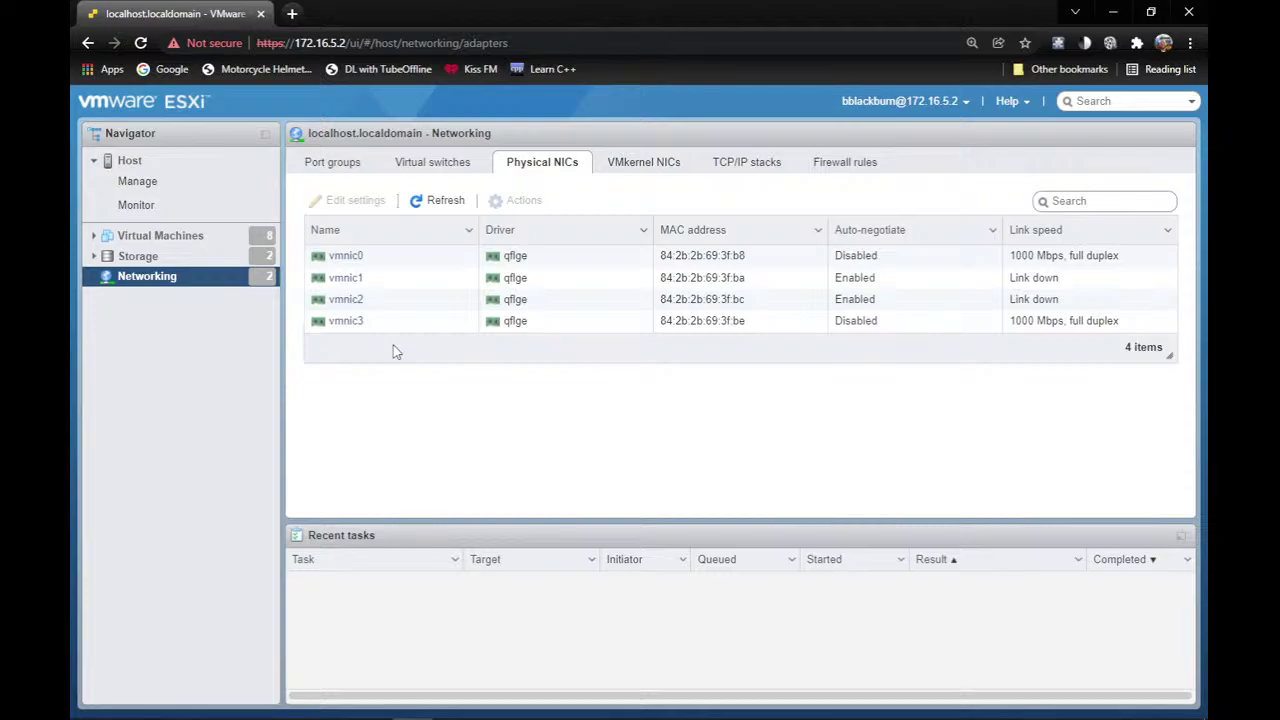
{"action": "left_click", "coordinate": [444, 172]}
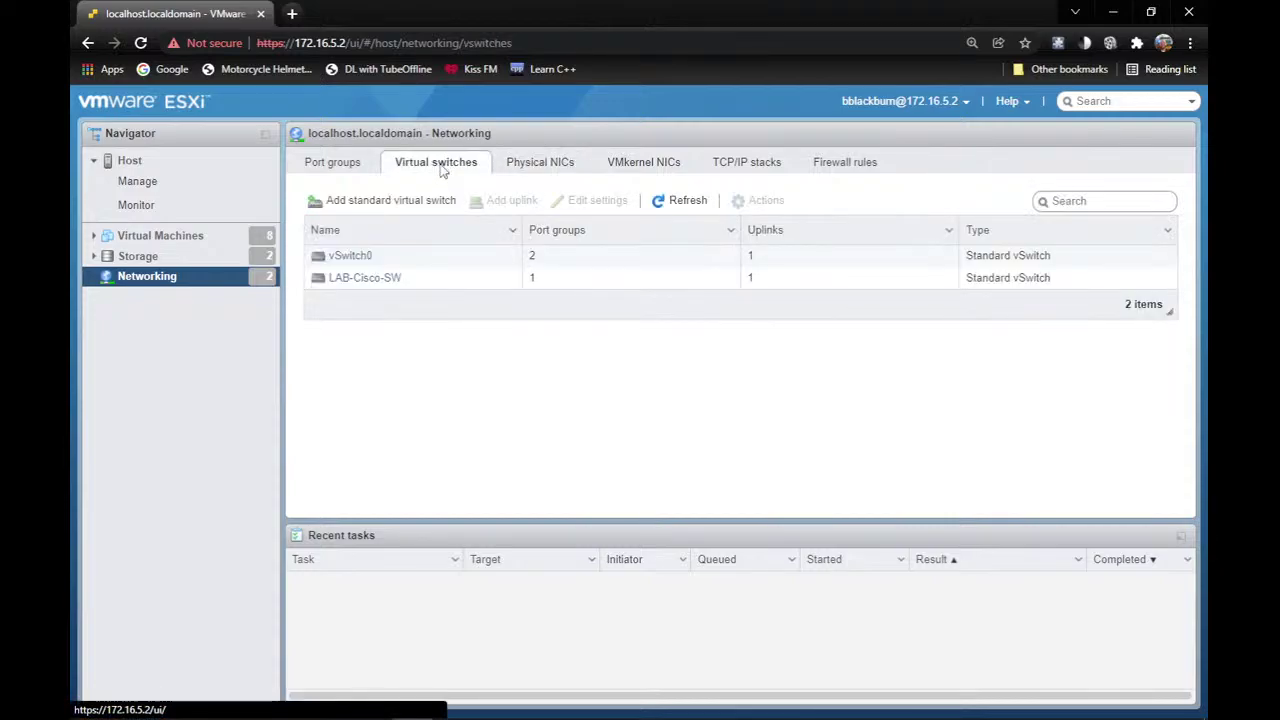
{"action": "left_click", "coordinate": [364, 278]}
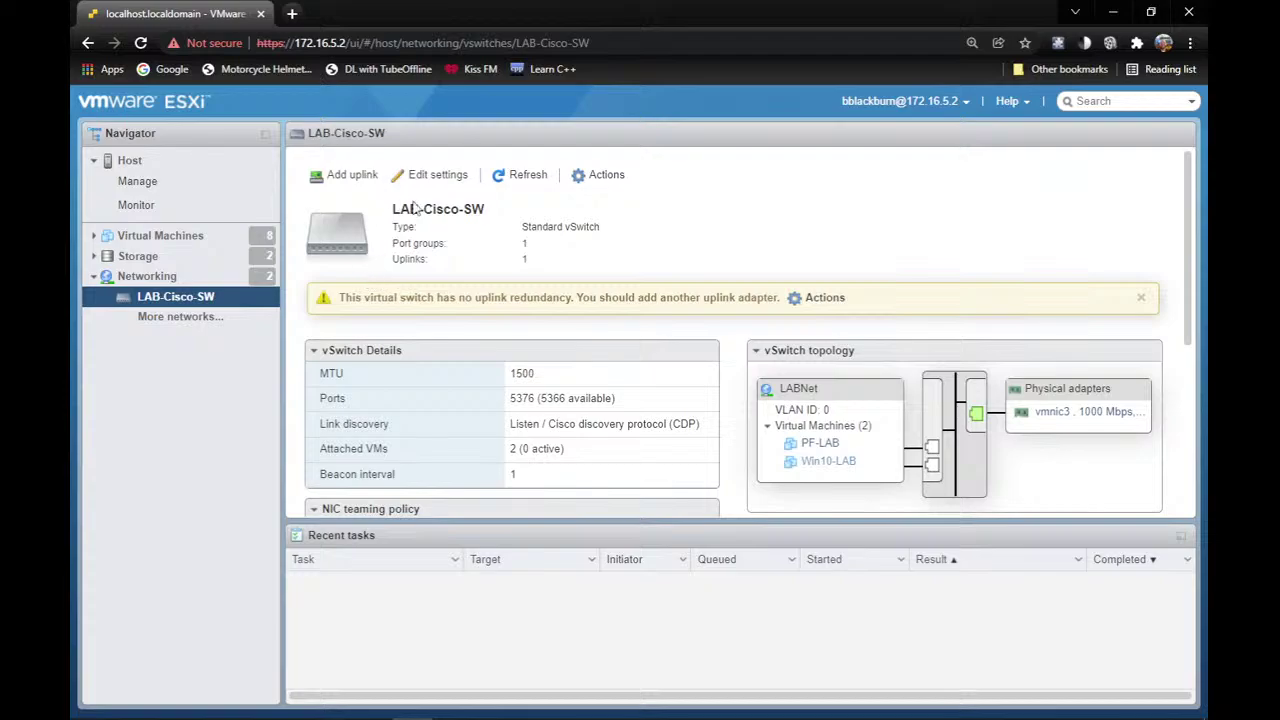
{"action": "scroll", "coordinate": [520, 357], "scroll_direction": "down", "scroll_amount": 3}
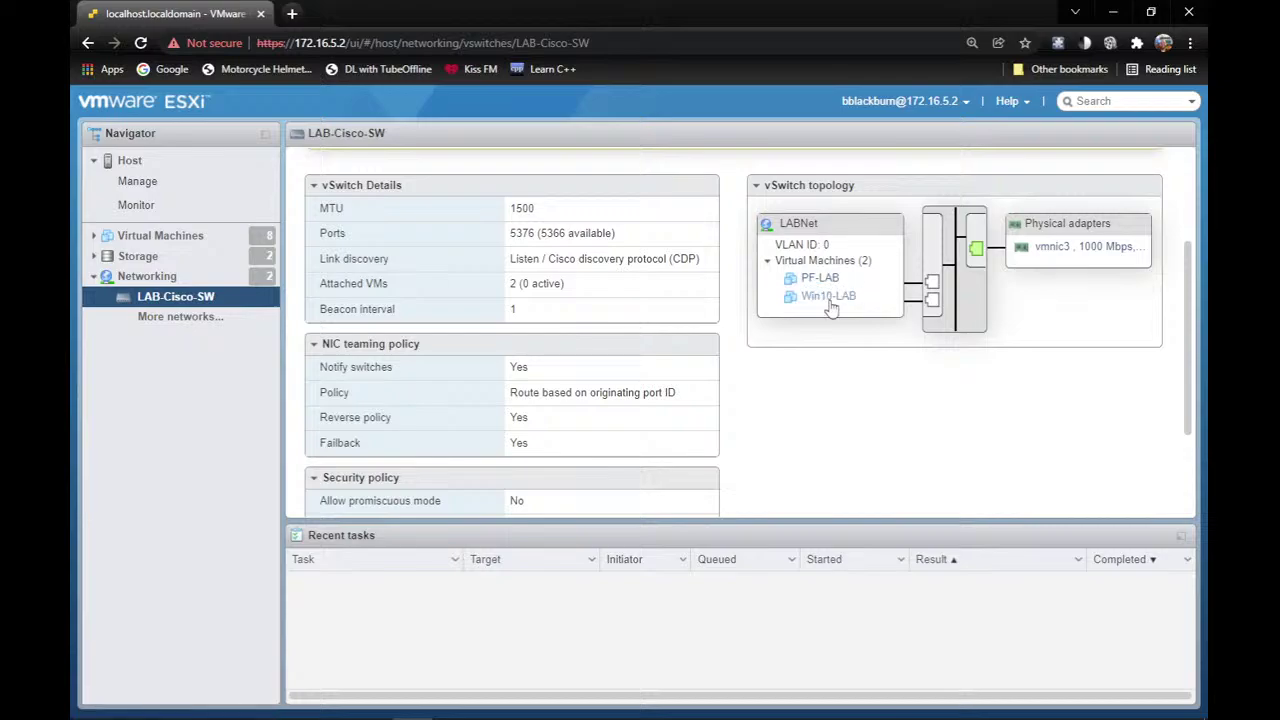
{"action": "left_click", "coordinate": [1066, 256]}
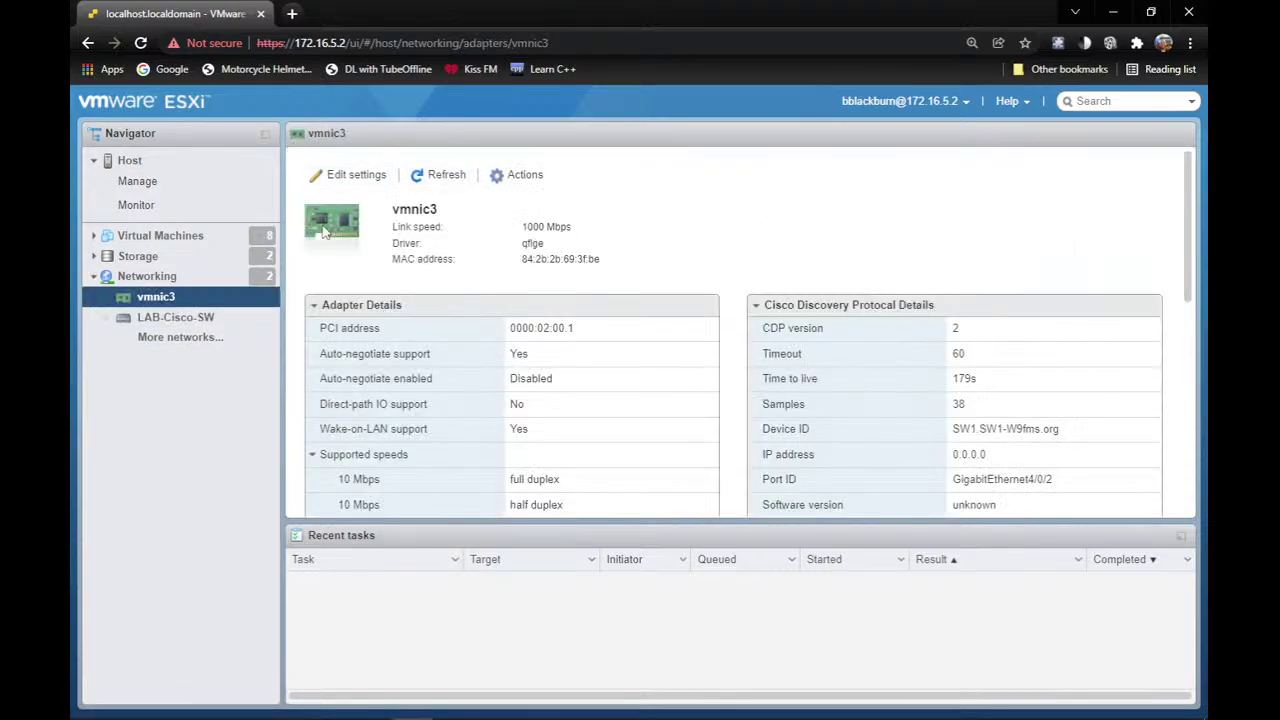
{"action": "left_click", "coordinate": [168, 280]}
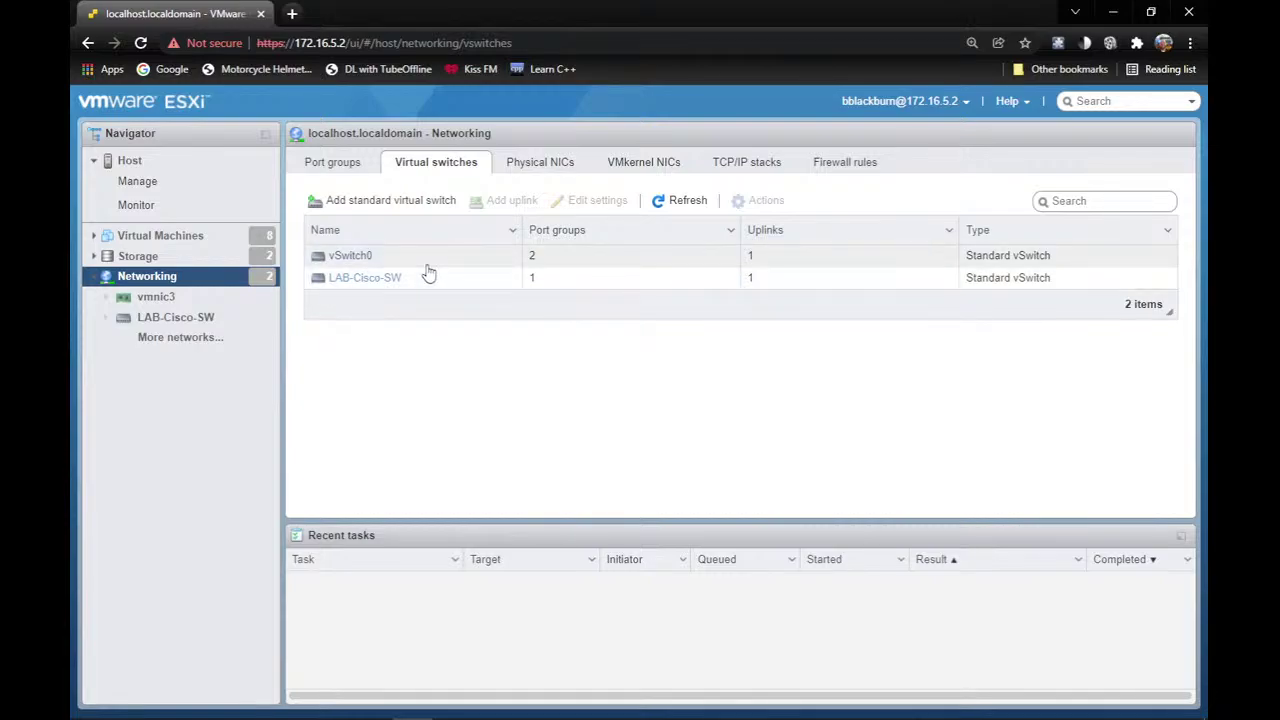
{"action": "left_click", "coordinate": [419, 194]}
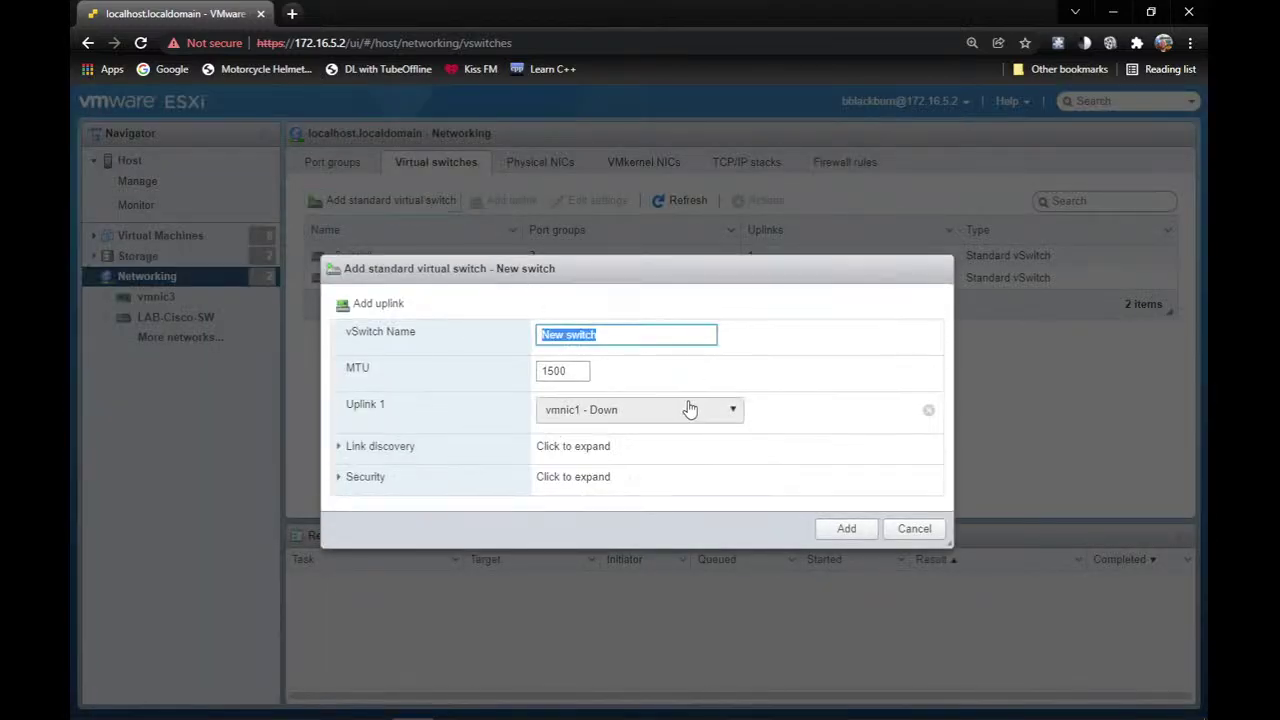
{"action": "left_click", "coordinate": [694, 415]}
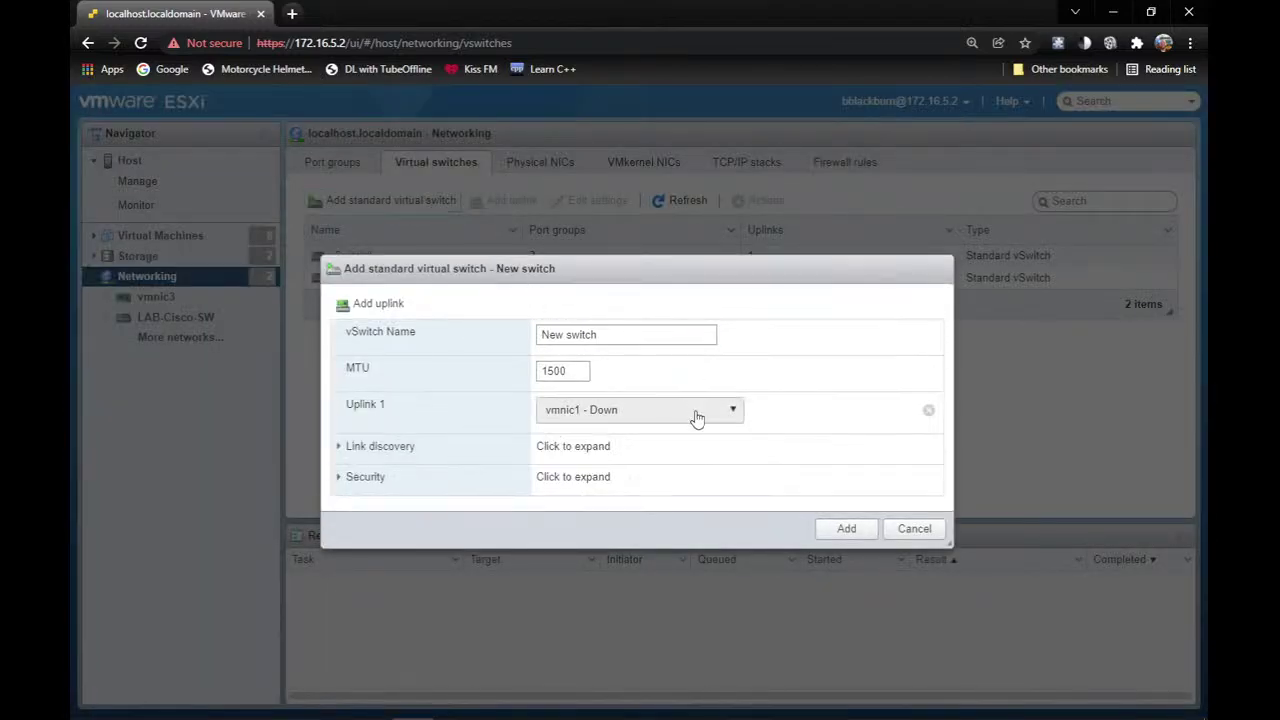
{"action": "left_click", "coordinate": [806, 370]}
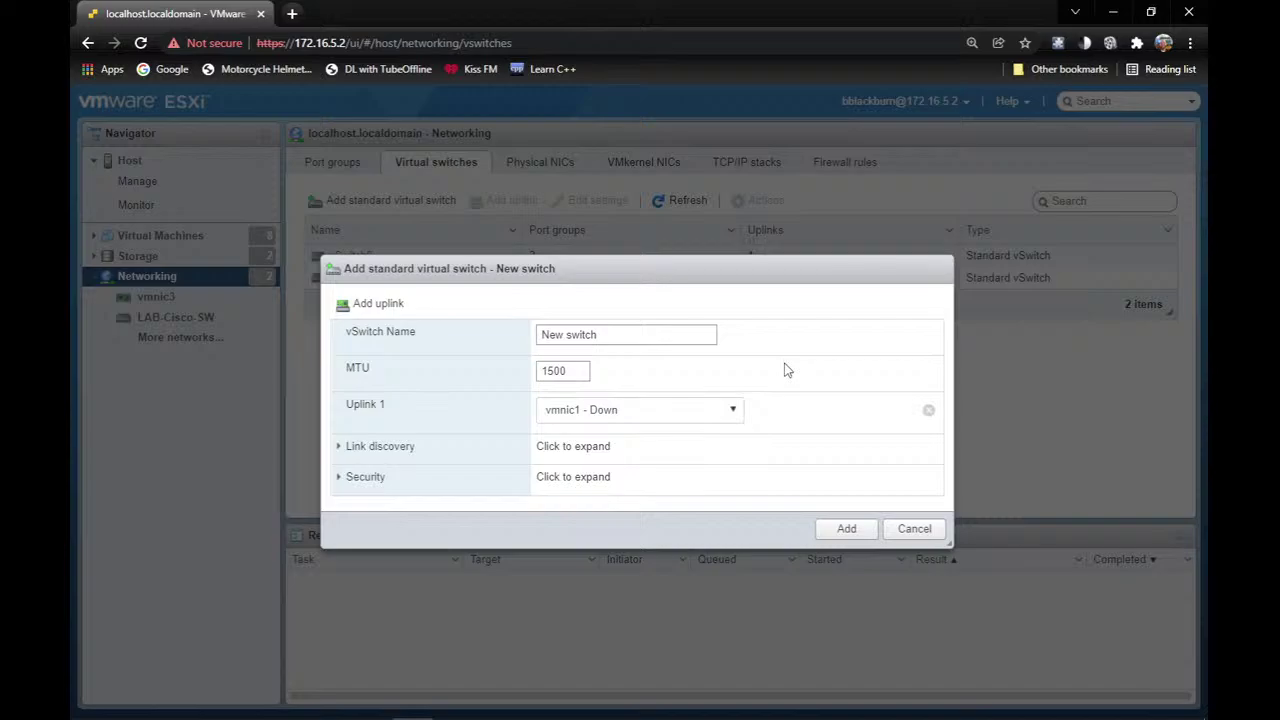
{"action": "left_click", "coordinate": [340, 450]}
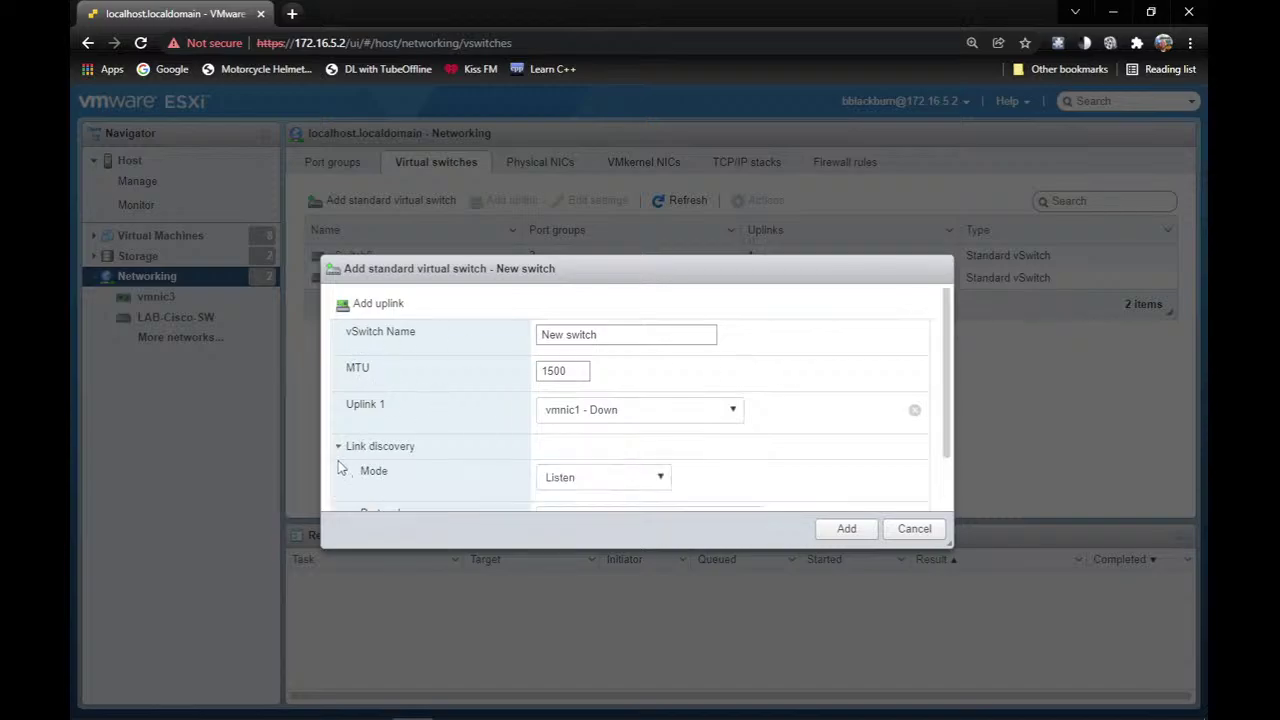
{"action": "left_click", "coordinate": [337, 449]}
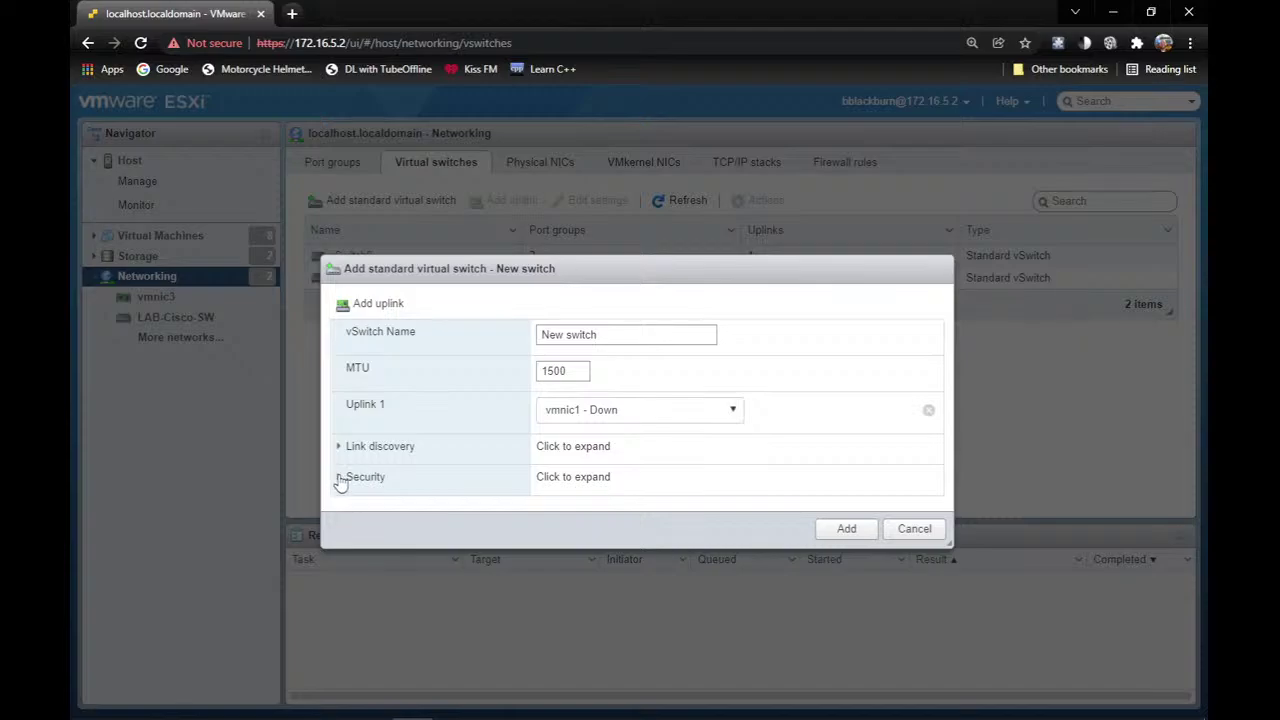
{"action": "left_click", "coordinate": [341, 478]}
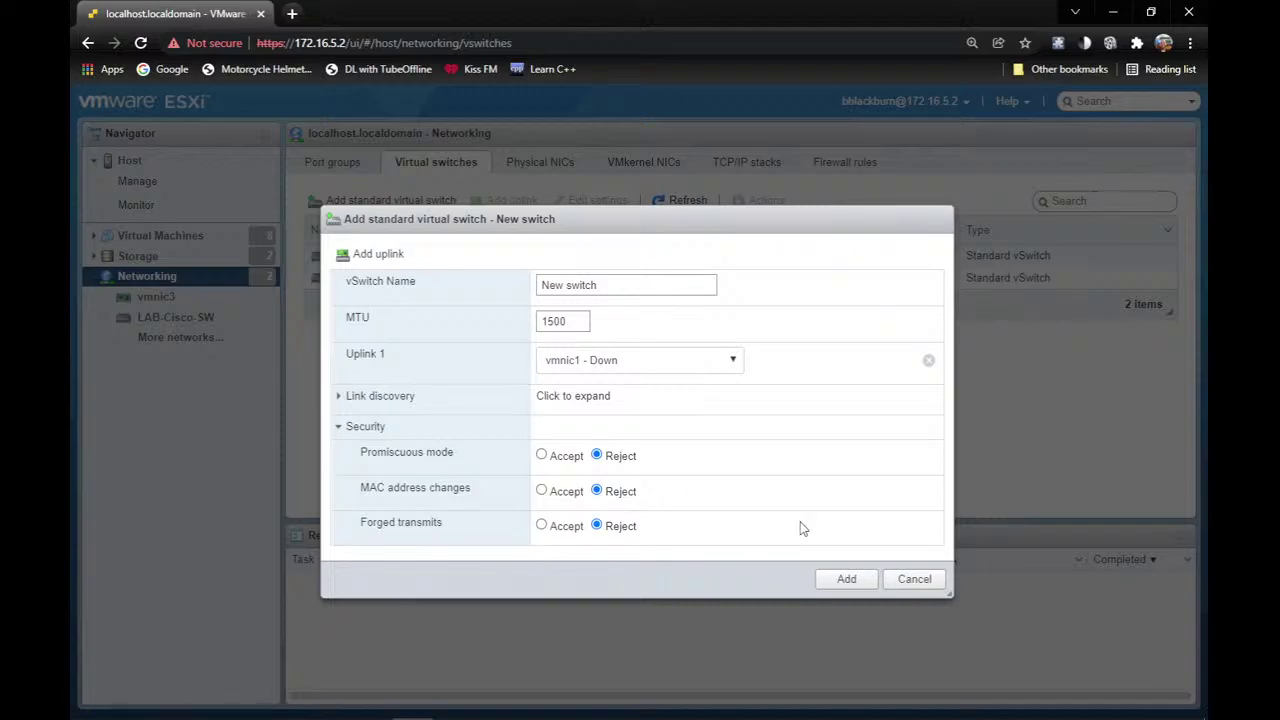
{"action": "left_click", "coordinate": [914, 580]}
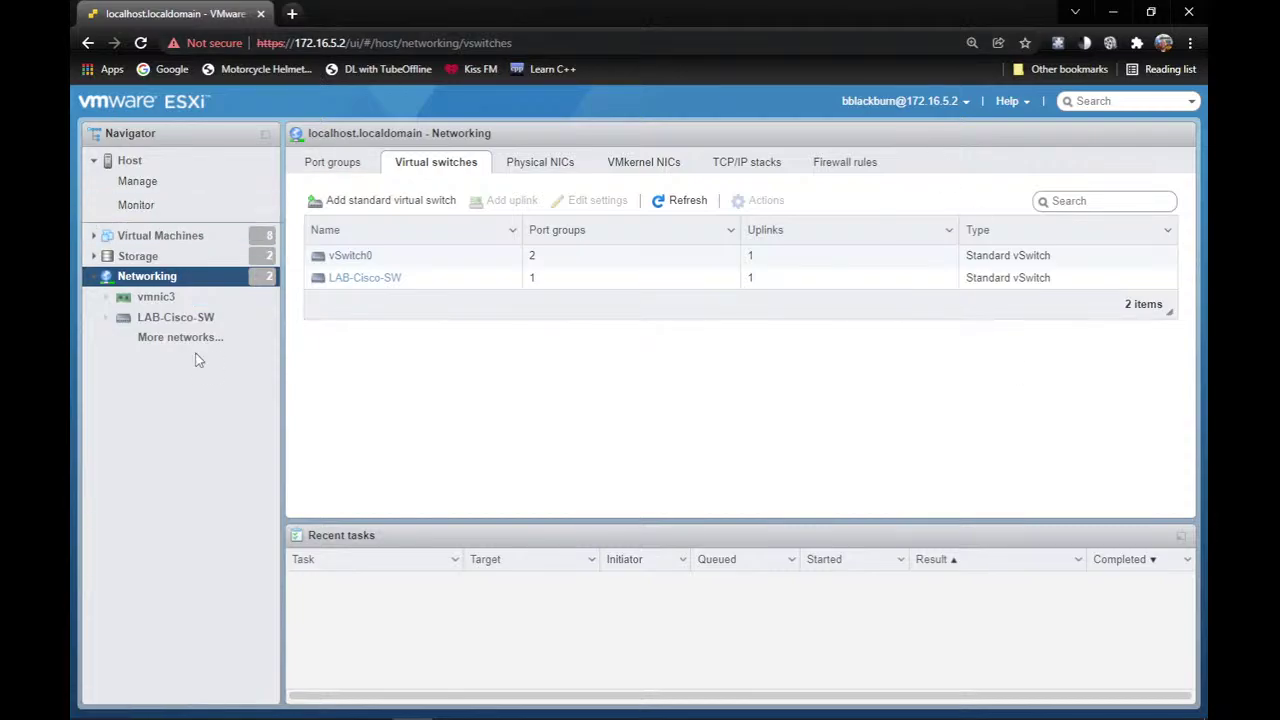
Go to Virtual Machines and begin creating a brand-new virtual machine.
{"action": "left_click", "coordinate": [99, 278]}
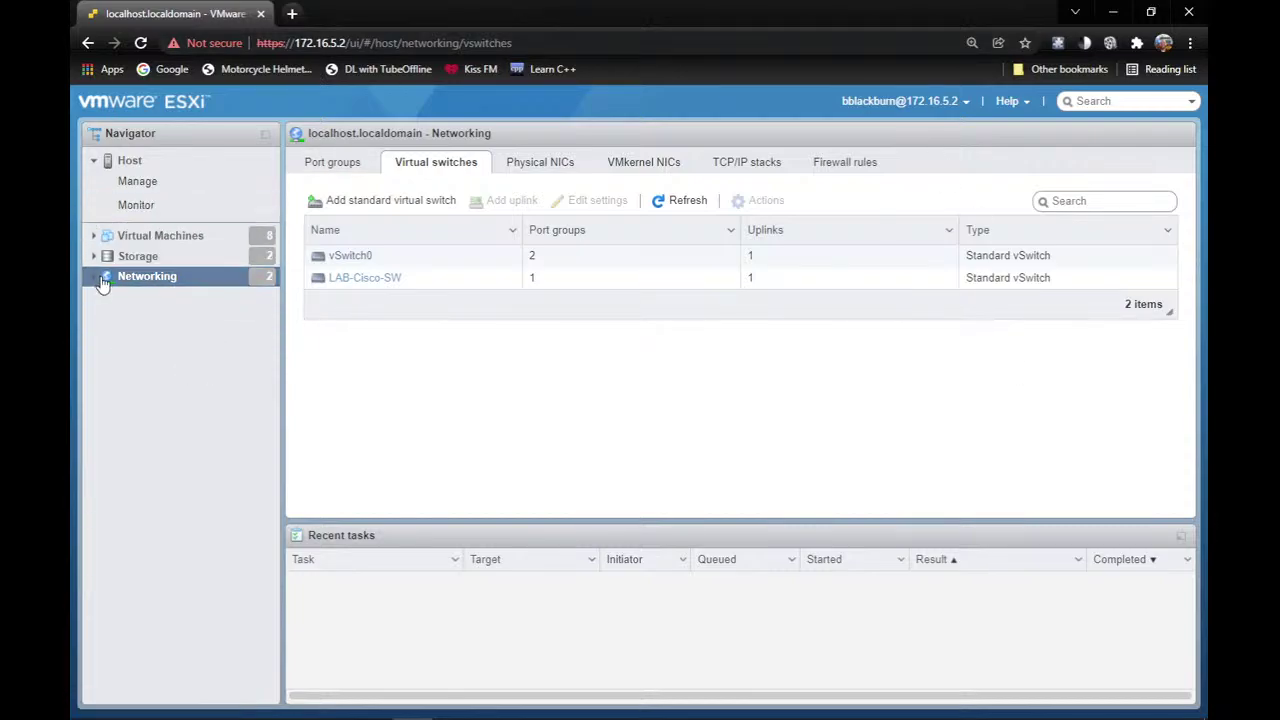
{"action": "left_click", "coordinate": [135, 238]}
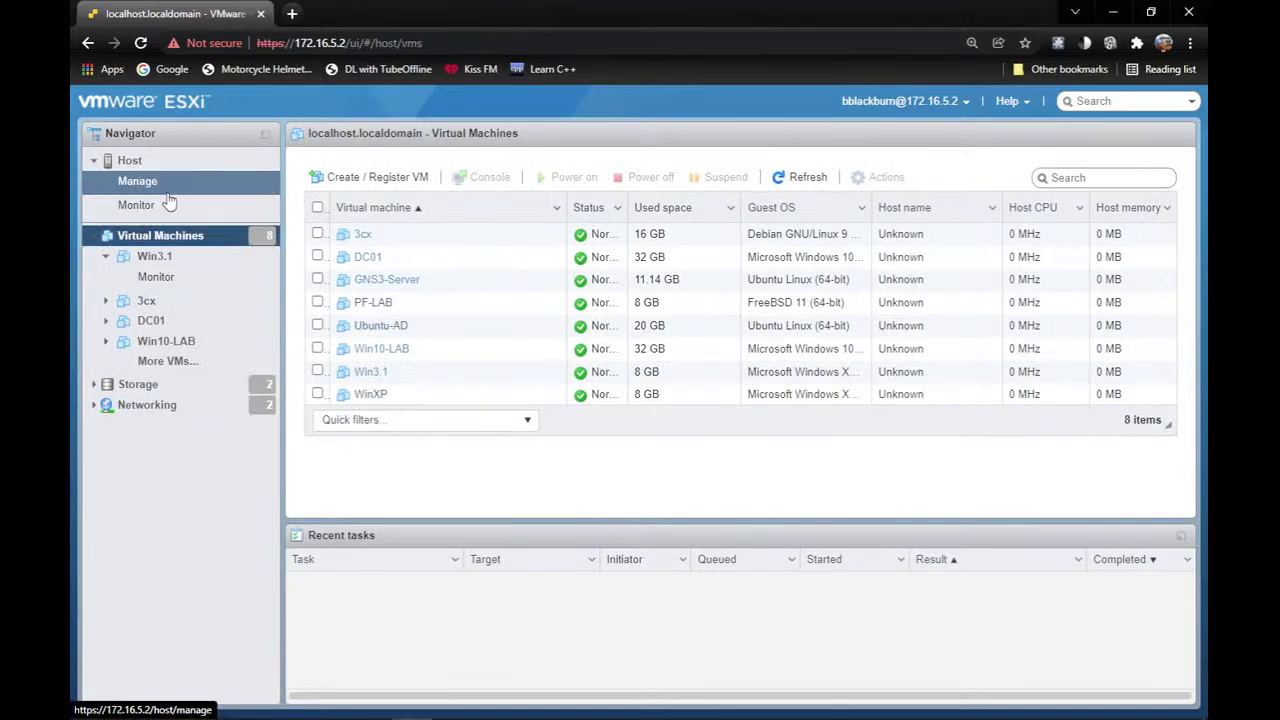
{"action": "left_click", "coordinate": [377, 177]}
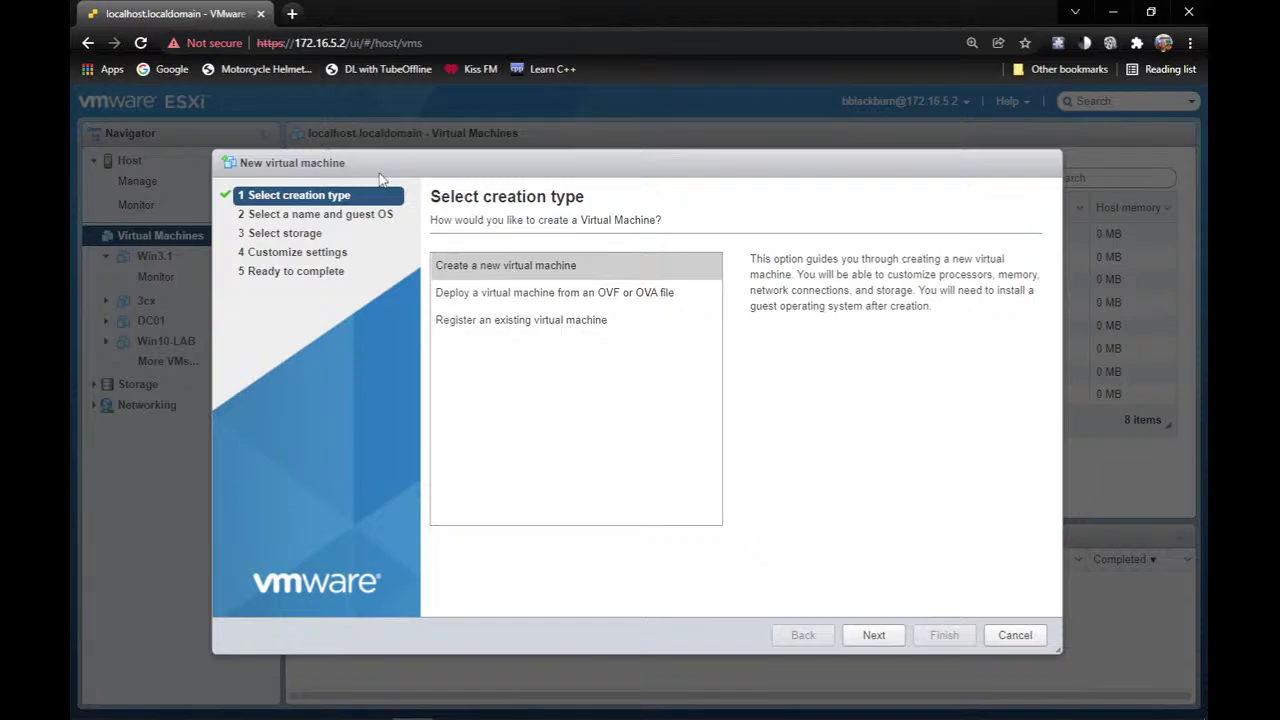
{"action": "left_click", "coordinate": [876, 635]}
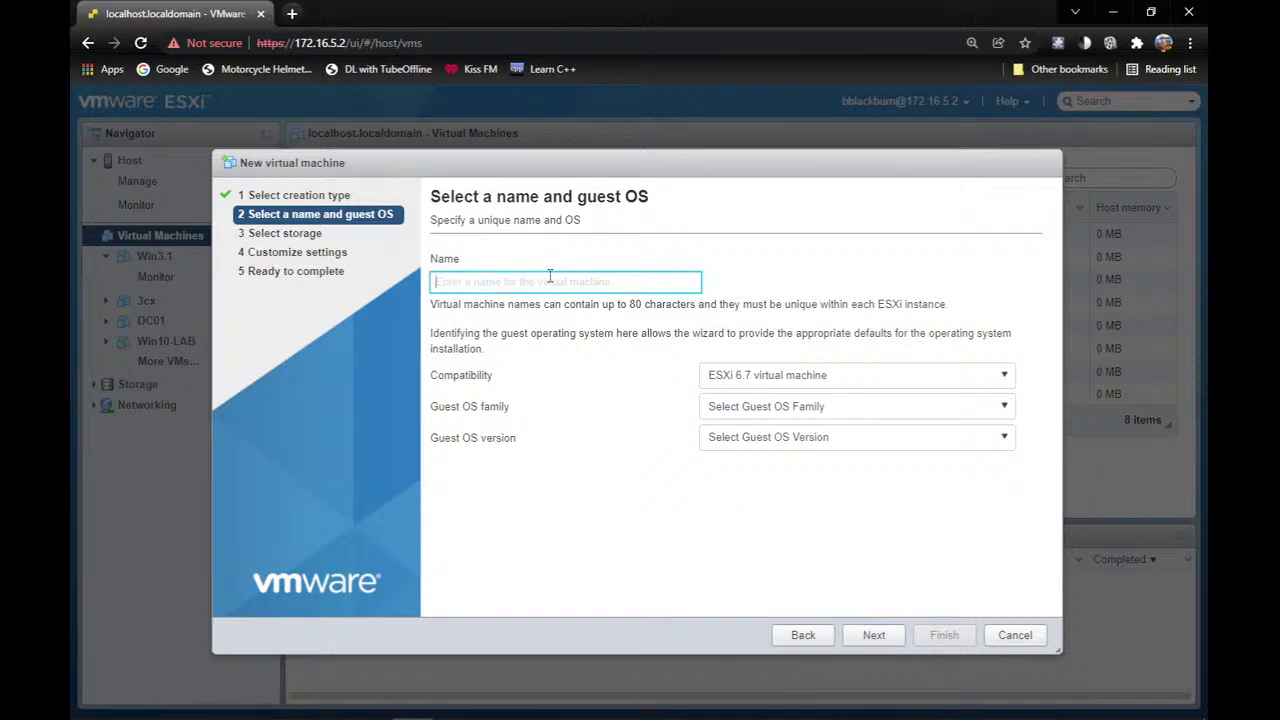
Name the VM PF-LAB01 with guest OS family Other, version FreeBSD 11 (64-bit).
{"action": "type", "text": "PF-LAB"}
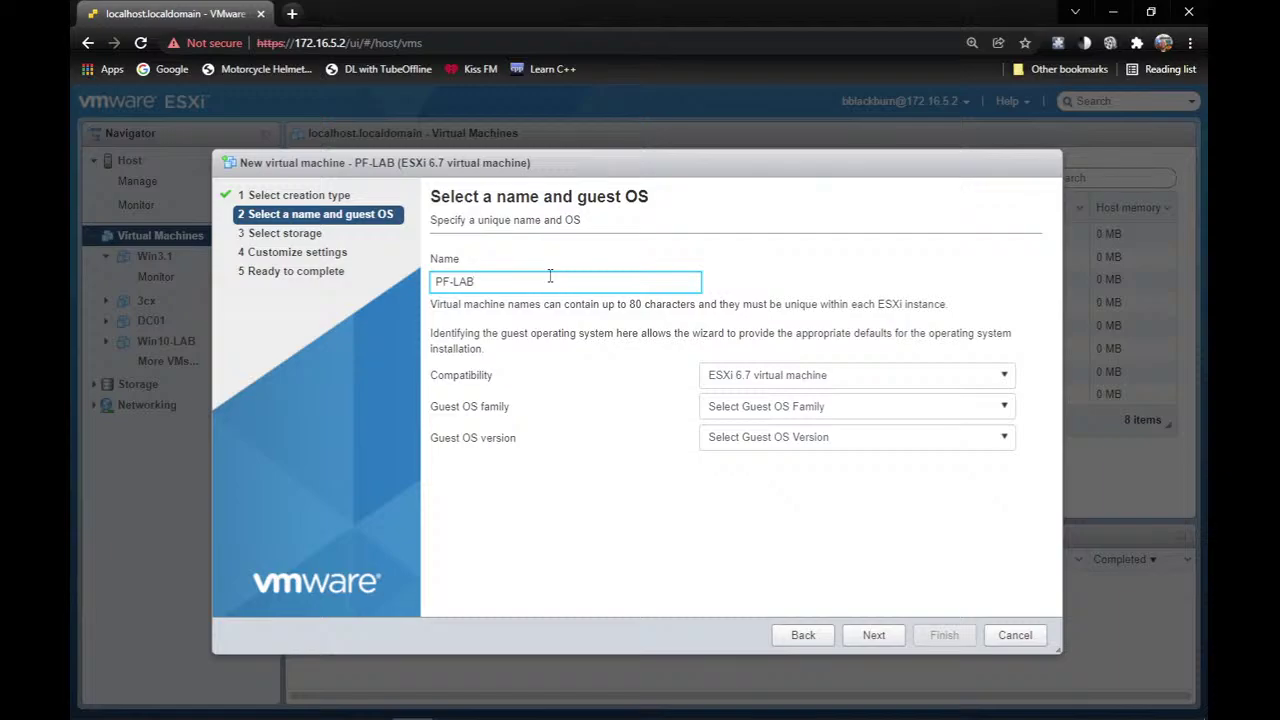
{"action": "type", "text": "01"}
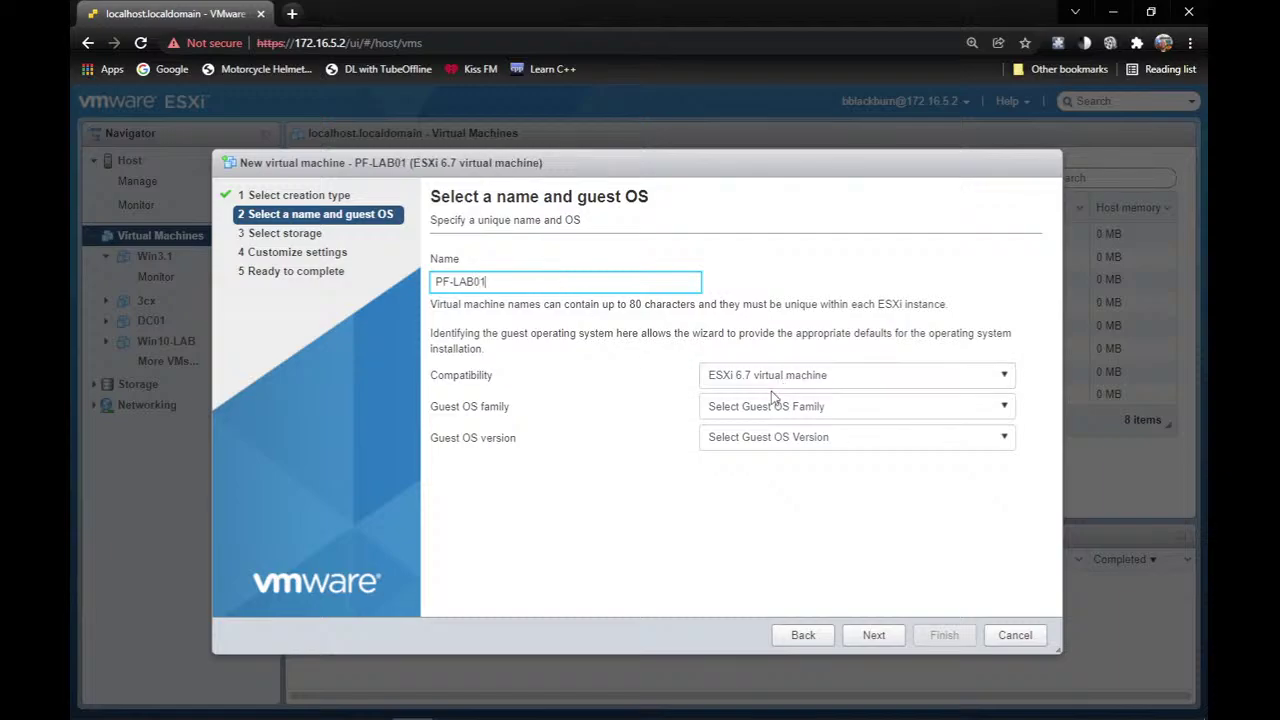
{"action": "left_click", "coordinate": [775, 407]}
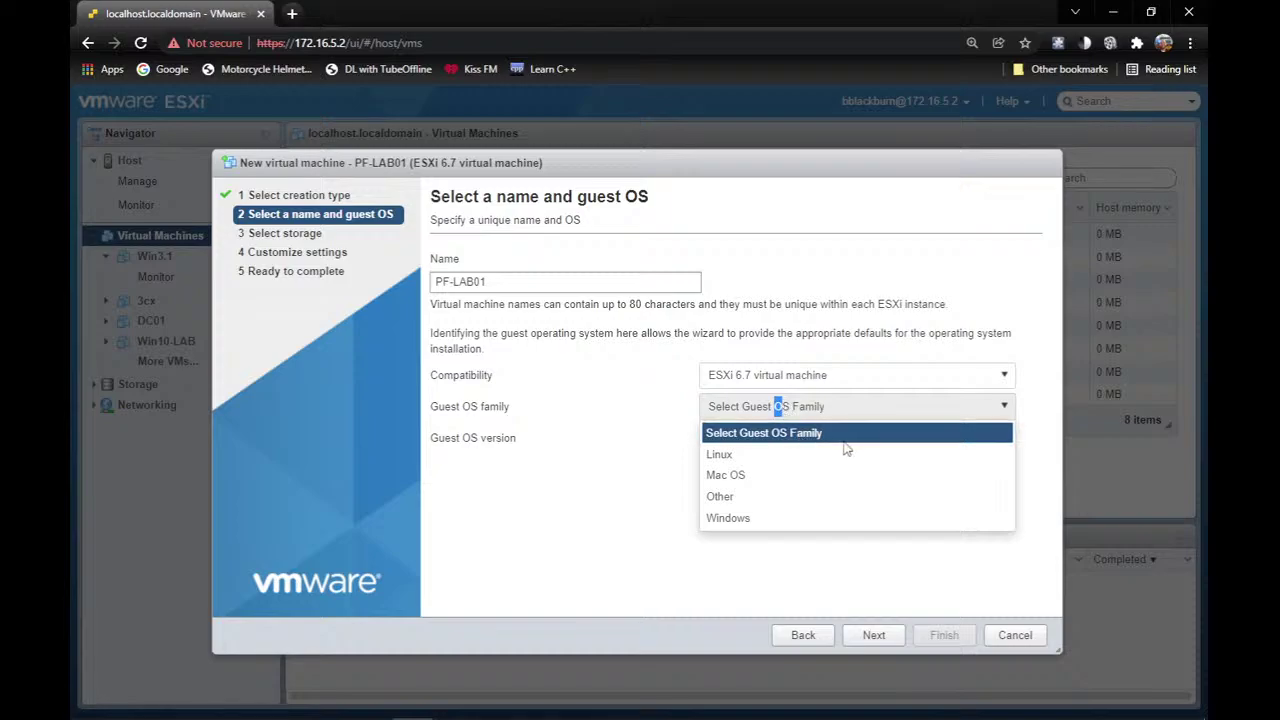
{"action": "left_click", "coordinate": [786, 497]}
{"action": "left_click", "coordinate": [789, 444]}
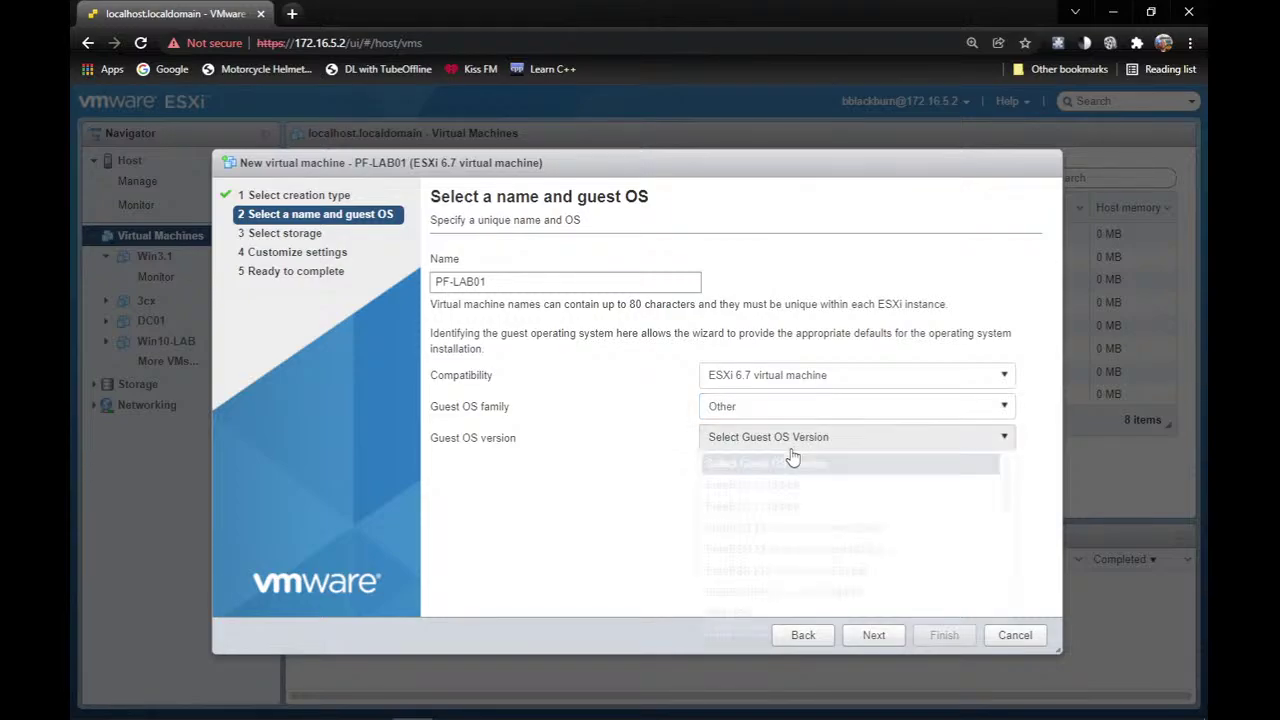
{"action": "left_click", "coordinate": [877, 508]}
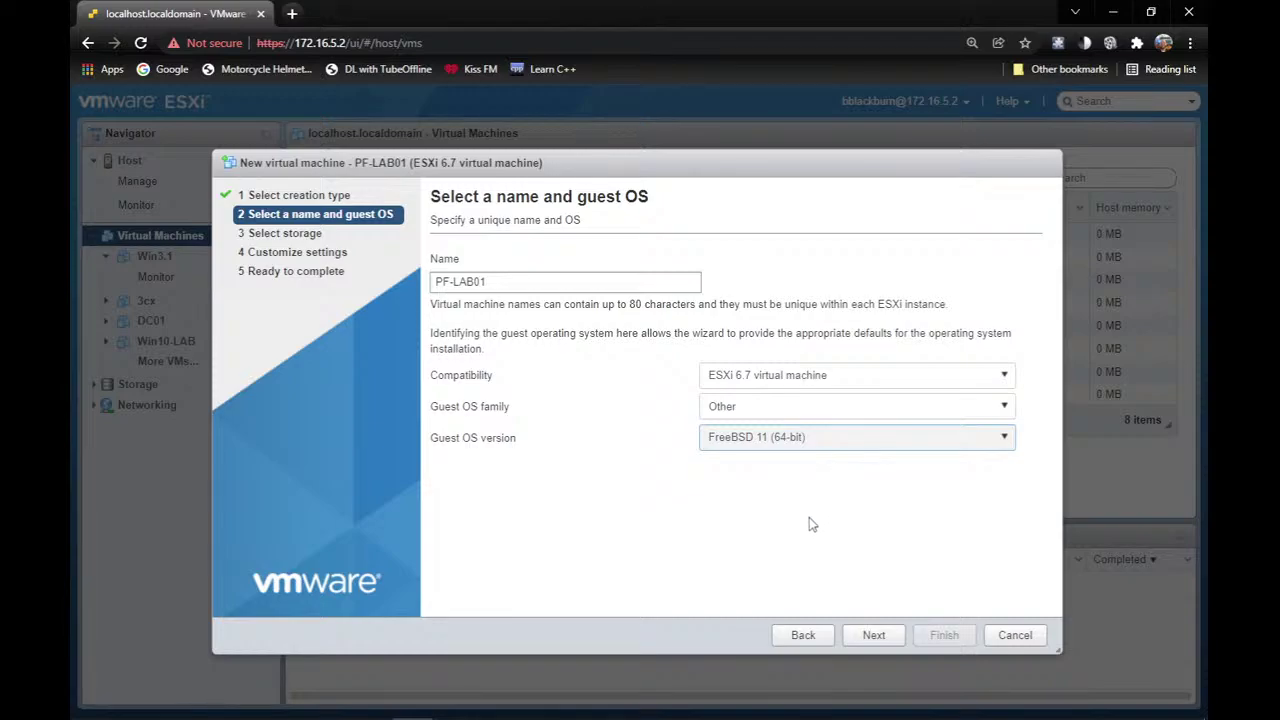
{"action": "left_click", "coordinate": [870, 636]}
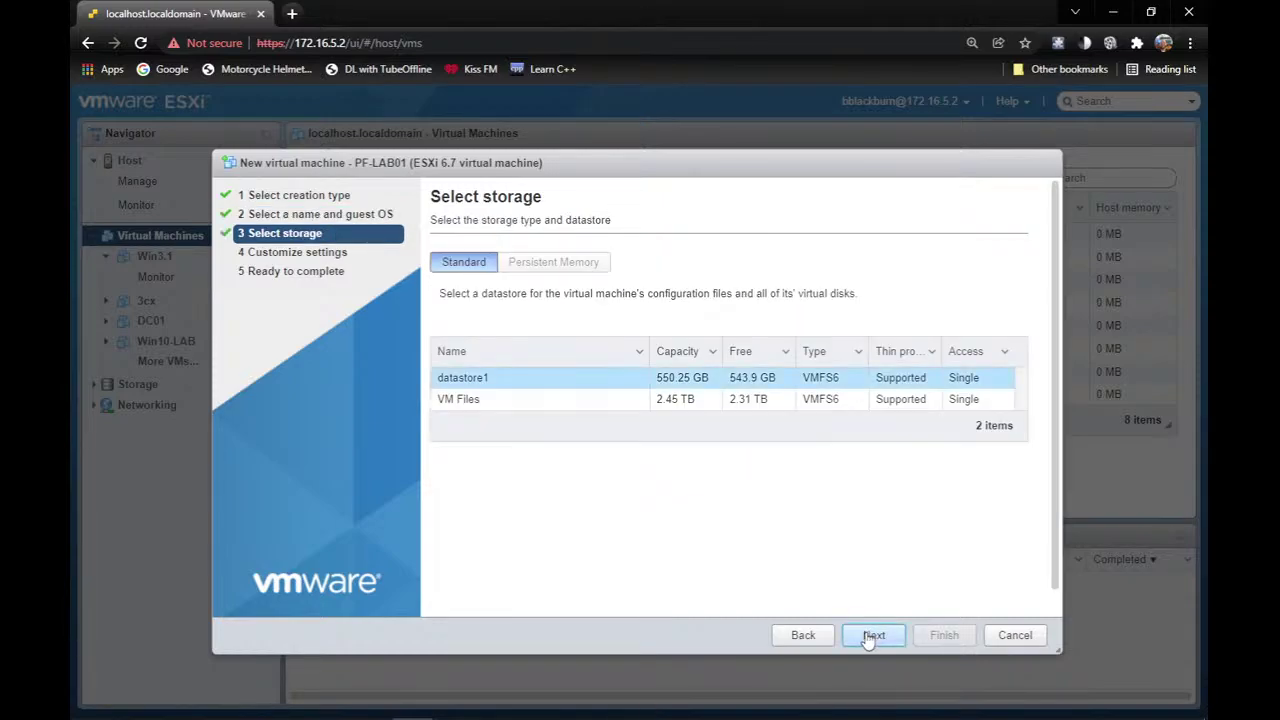
Store the VM on the VM Files datastore and set its memory to 4 GB.
{"action": "left_click", "coordinate": [506, 403]}
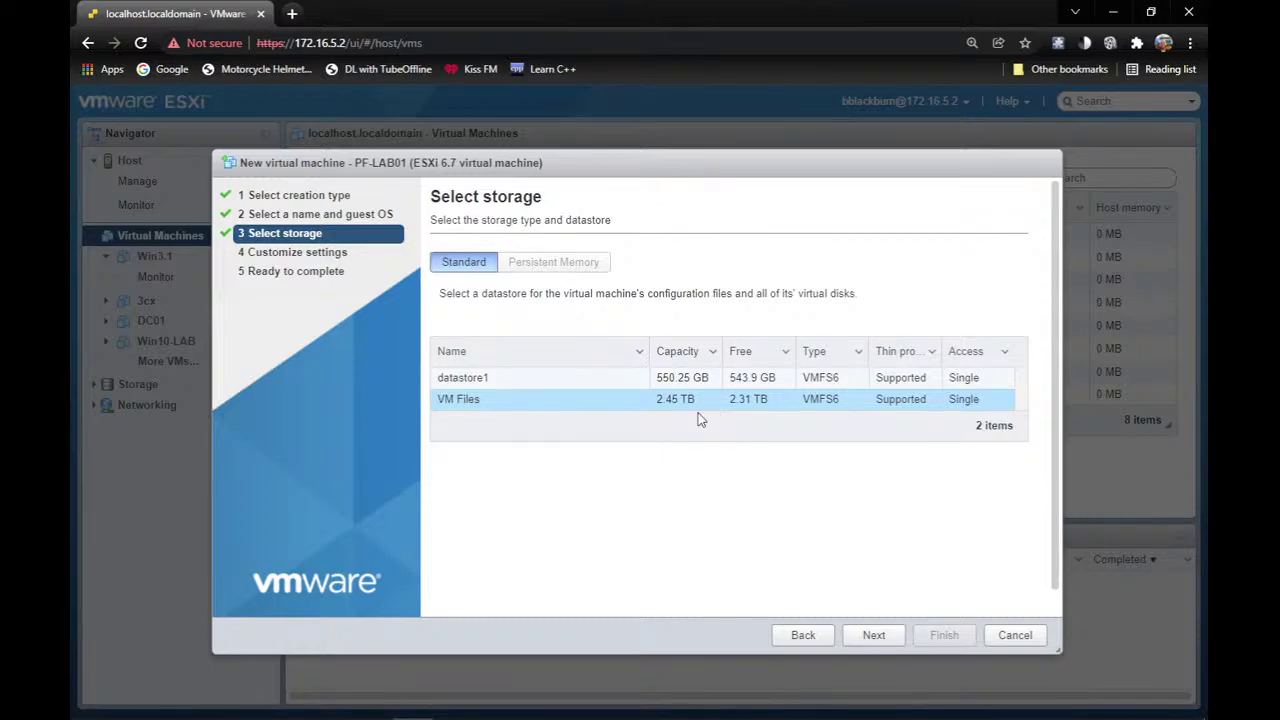
{"action": "left_click", "coordinate": [869, 638]}
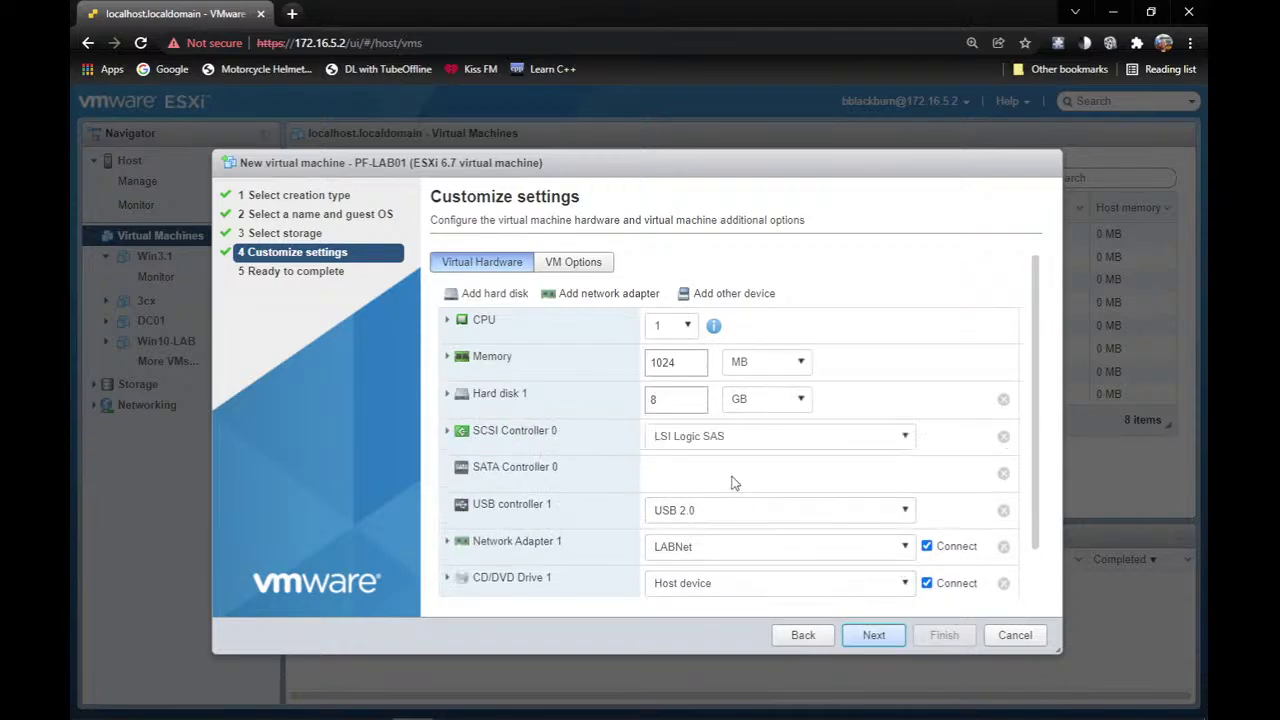
{"action": "double_click", "coordinate": [685, 364]}
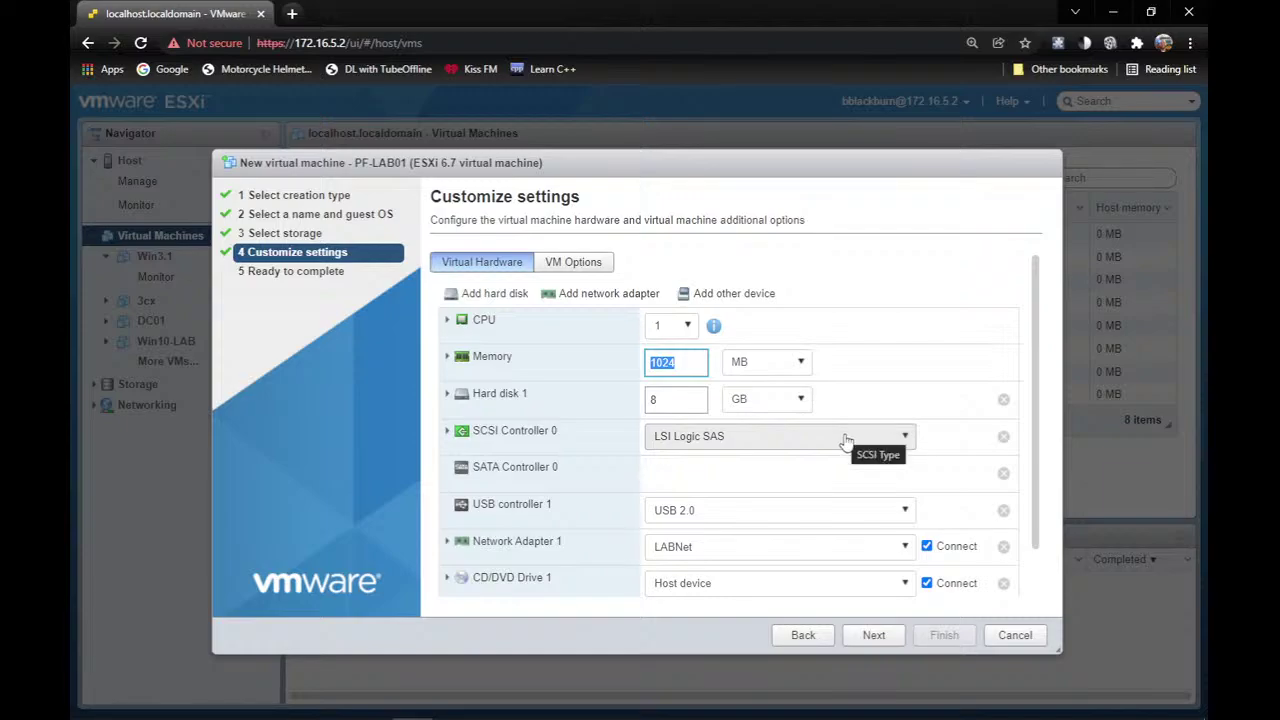
{"action": "type", "text": "4"}
{"action": "left_click", "coordinate": [769, 364]}
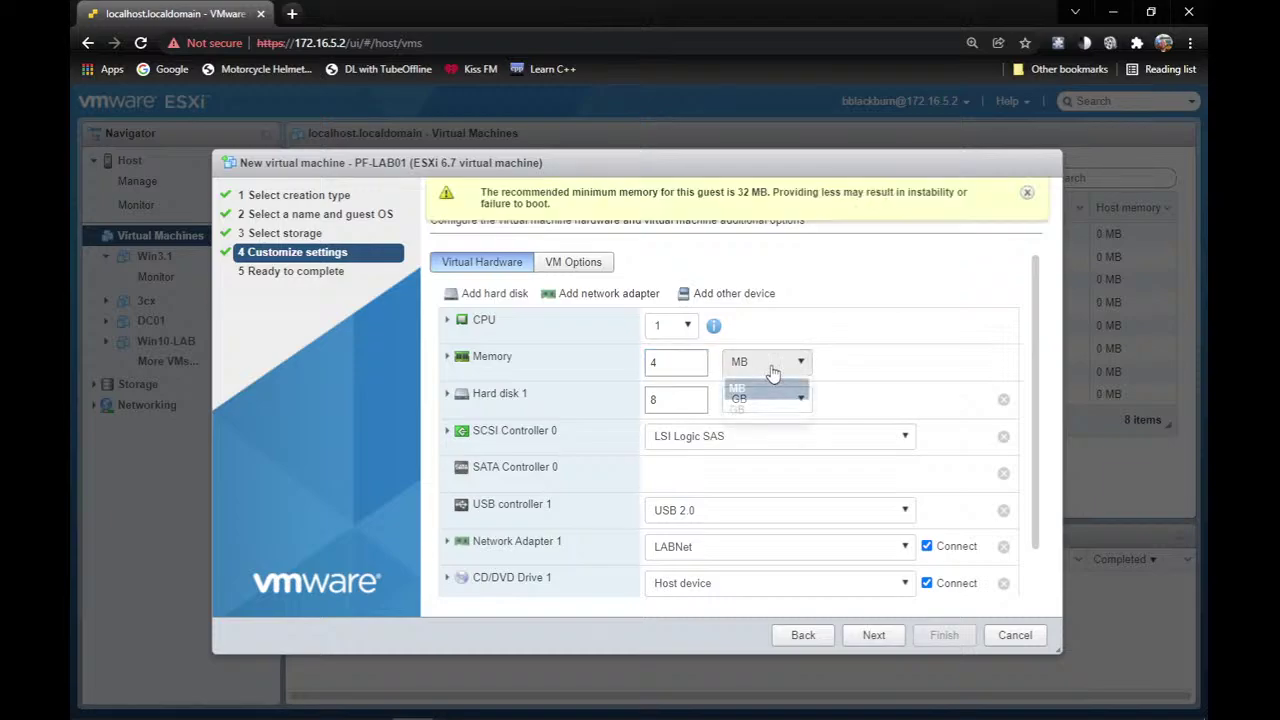
{"action": "left_click", "coordinate": [750, 407]}
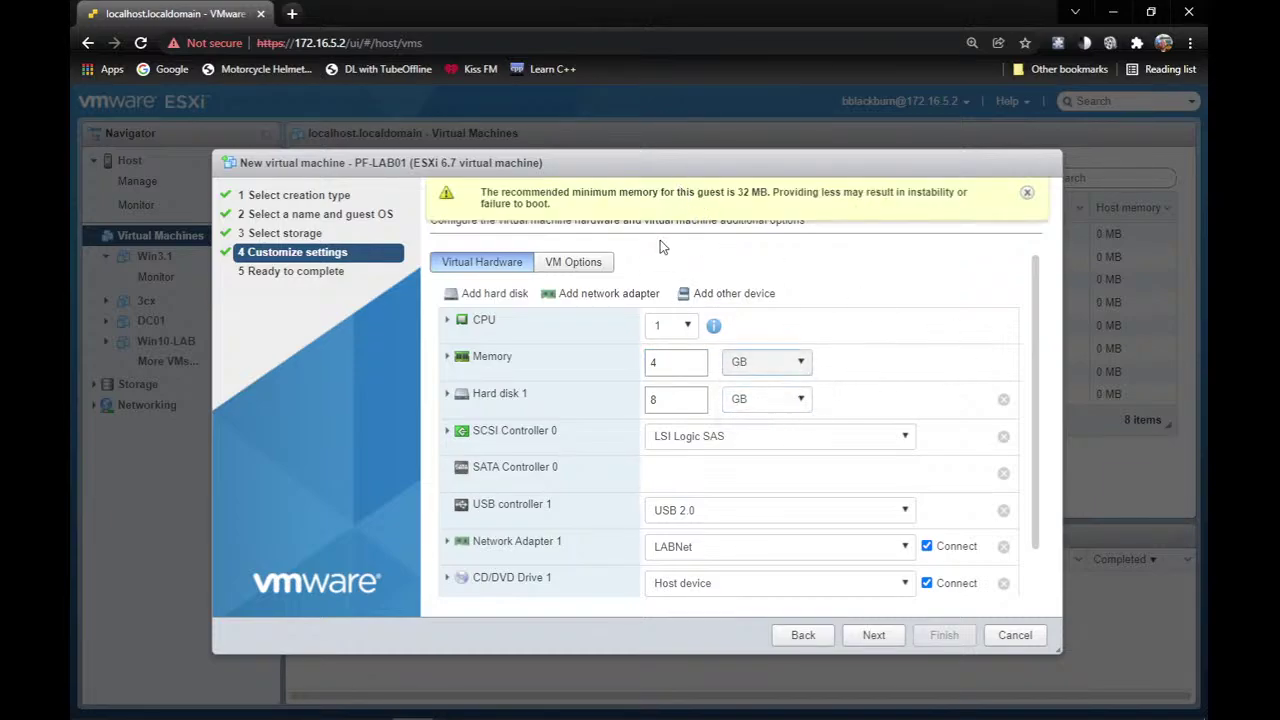
Look over Network Adapter 1's network choices, then cancel the PF-LAB01 wizard.
{"action": "scroll", "coordinate": [525, 455], "scroll_direction": "down", "scroll_amount": 1}
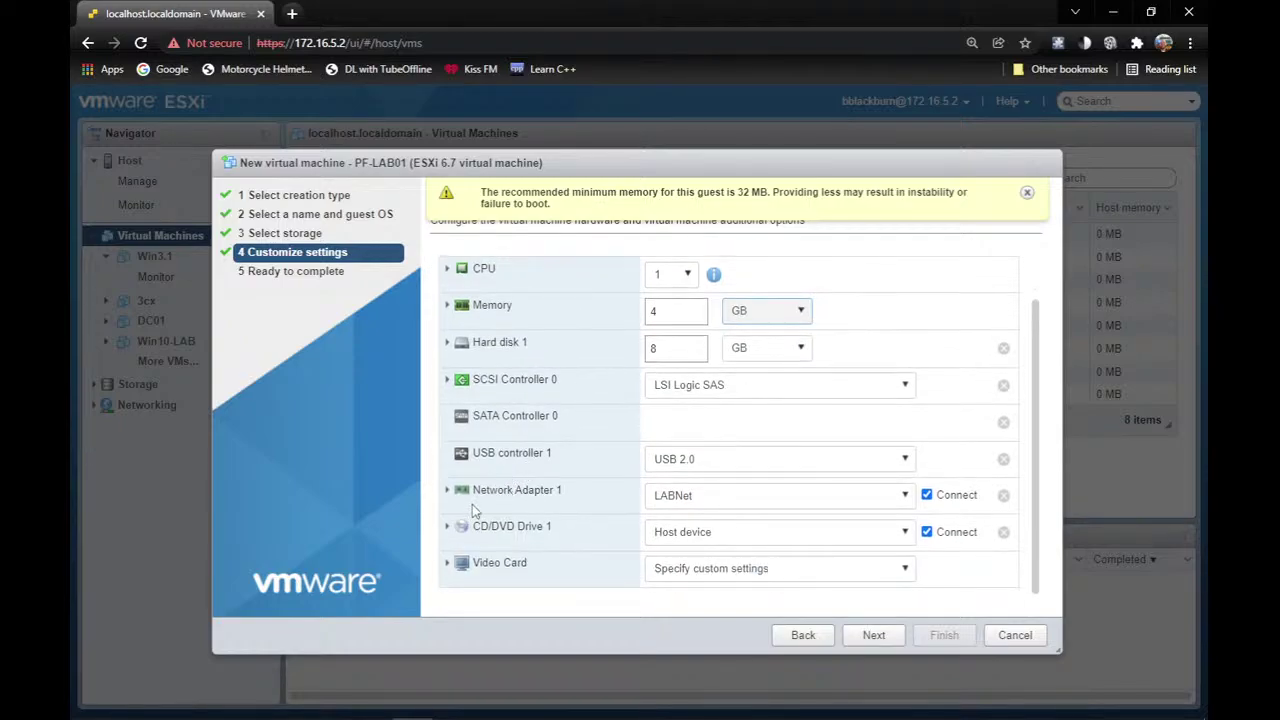
{"action": "left_click", "coordinate": [678, 500]}
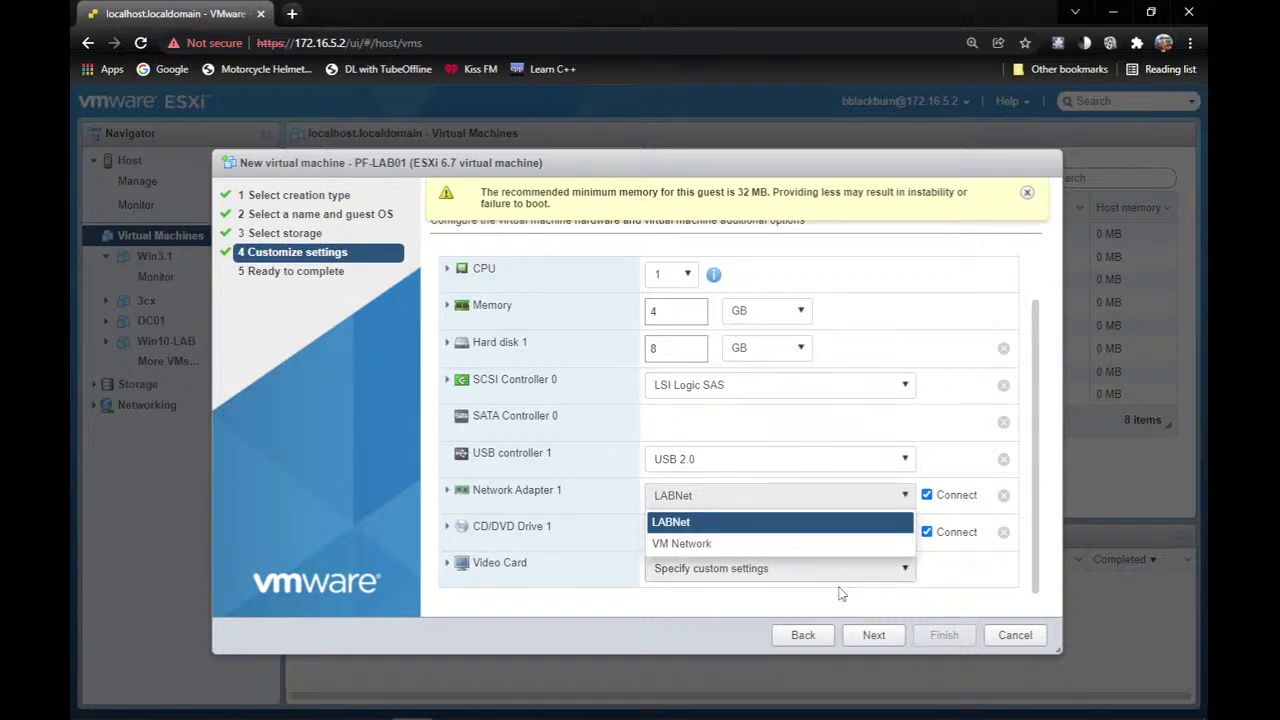
{"action": "left_click", "coordinate": [1030, 641]}
{"action": "left_click", "coordinate": [1030, 641]}
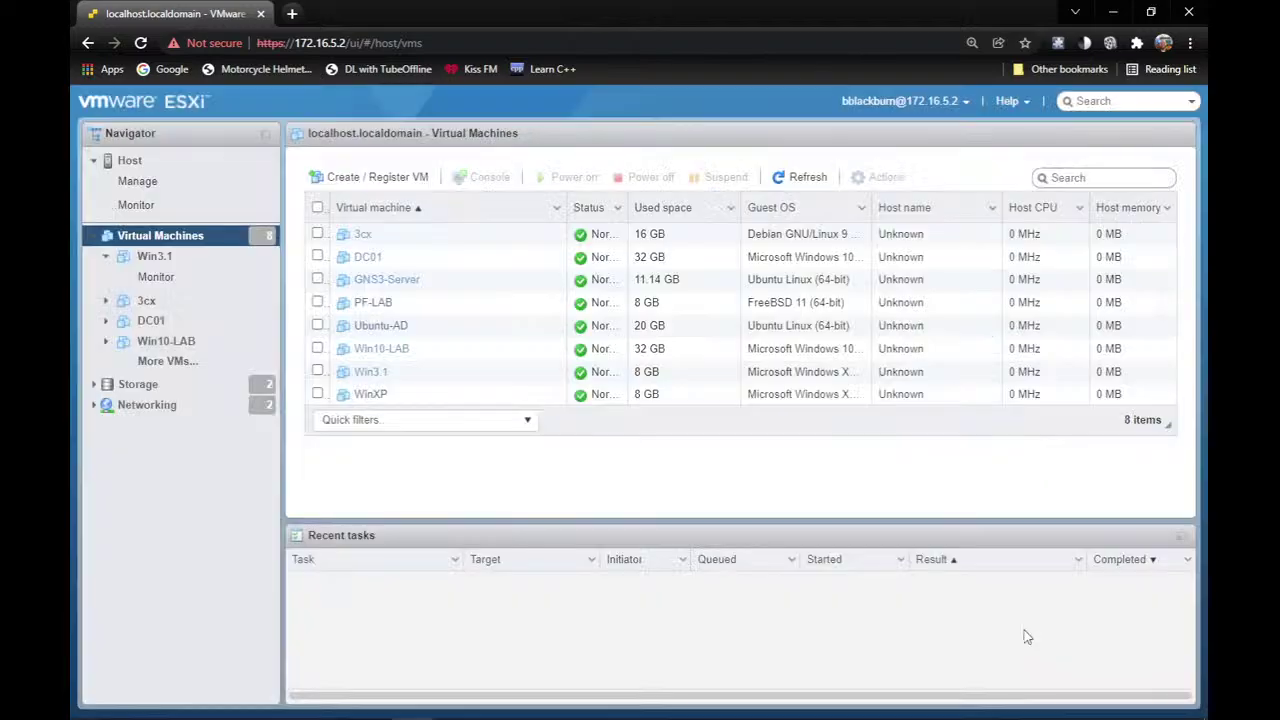
{"action": "left_click", "coordinate": [198, 410]}
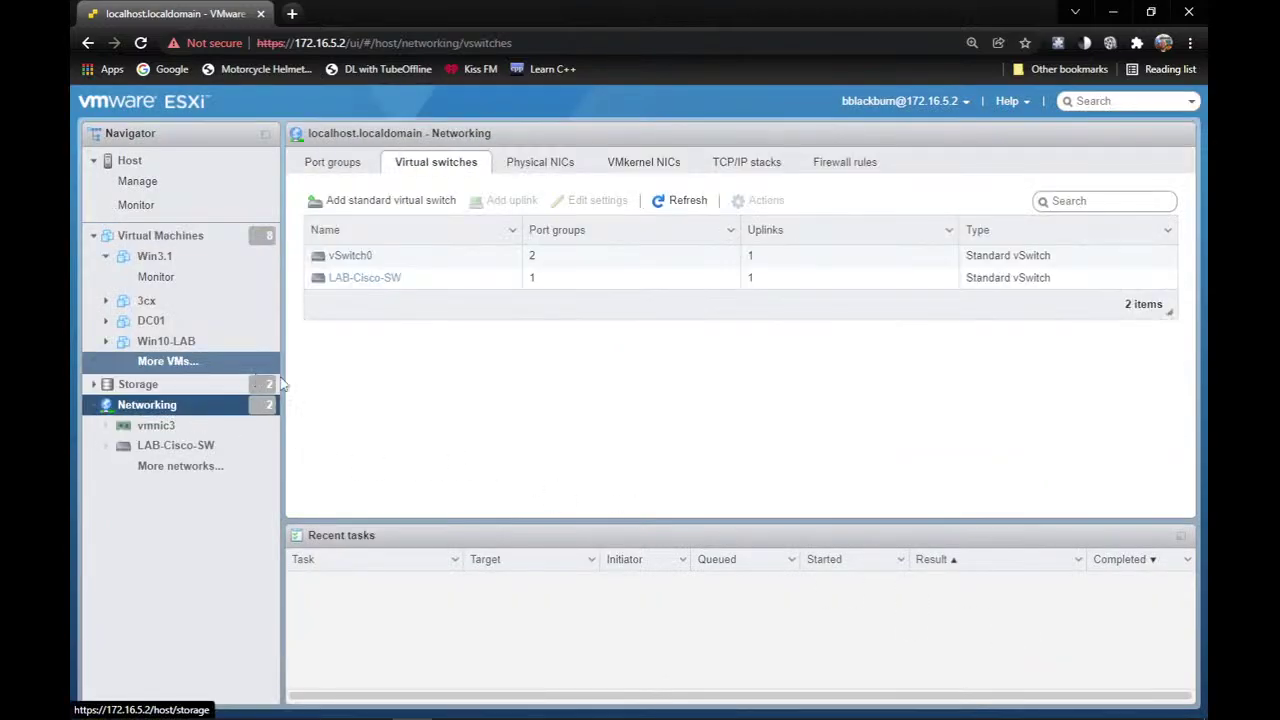
{"action": "left_click", "coordinate": [341, 164]}
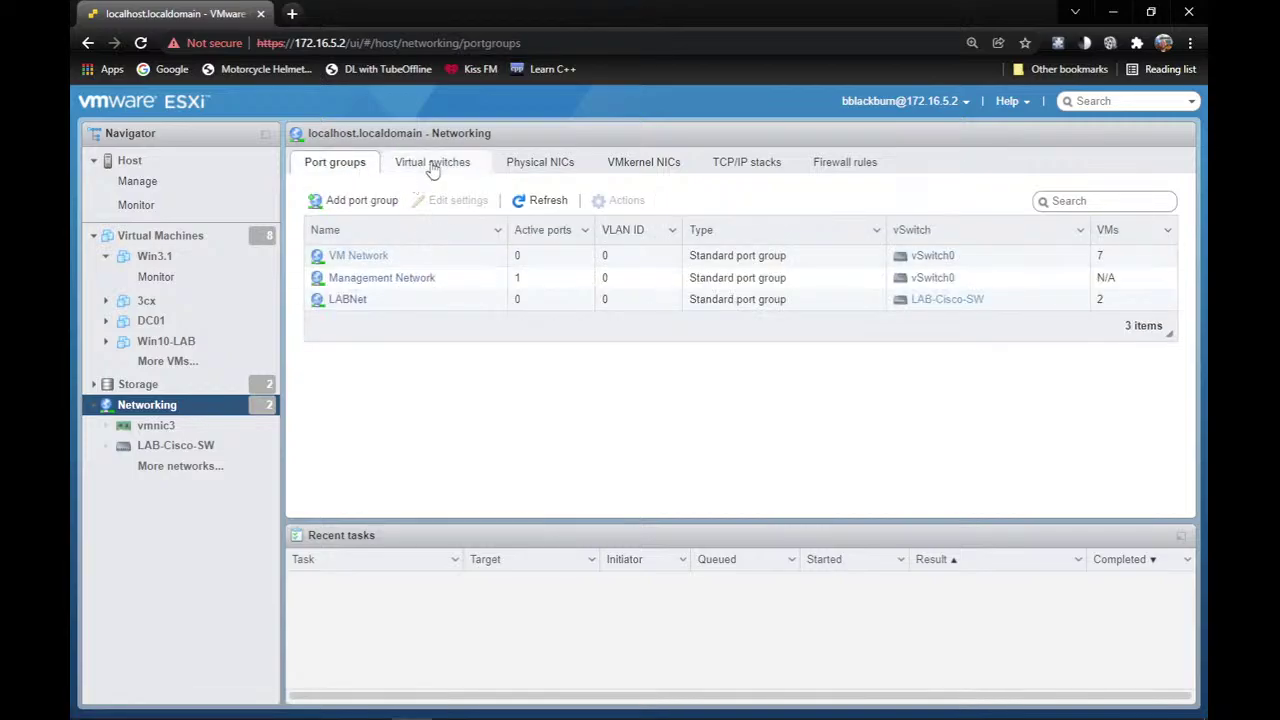
{"action": "left_click", "coordinate": [360, 256]}
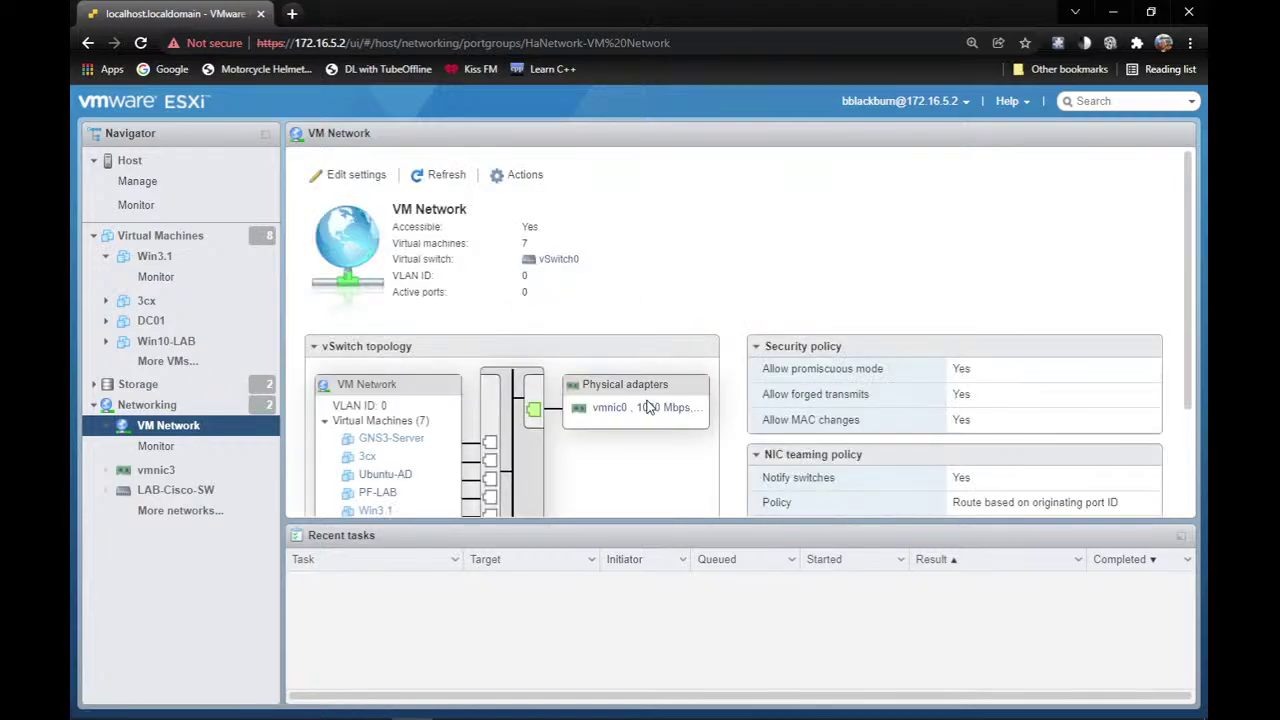
{"action": "scroll", "coordinate": [650, 410], "scroll_direction": "down", "scroll_amount": 3}
{"action": "scroll", "coordinate": [400, 295], "scroll_direction": "up", "scroll_amount": 3}
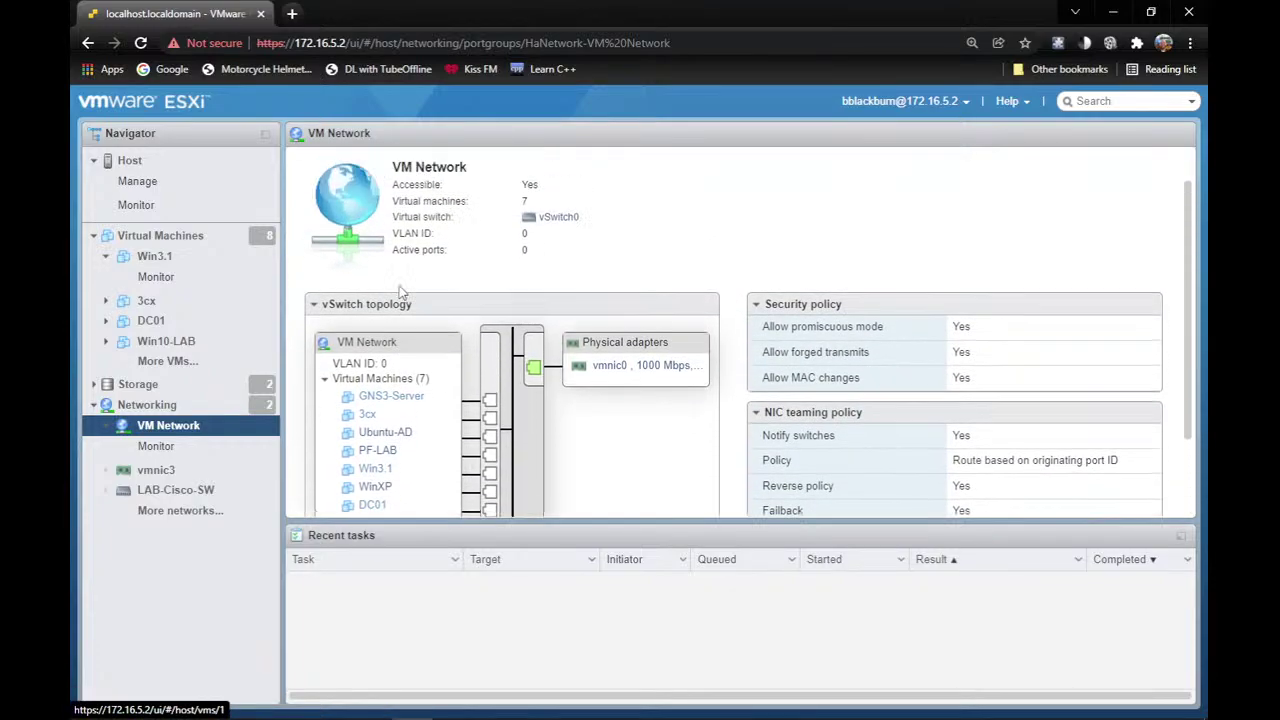
{"action": "left_click", "coordinate": [160, 410]}
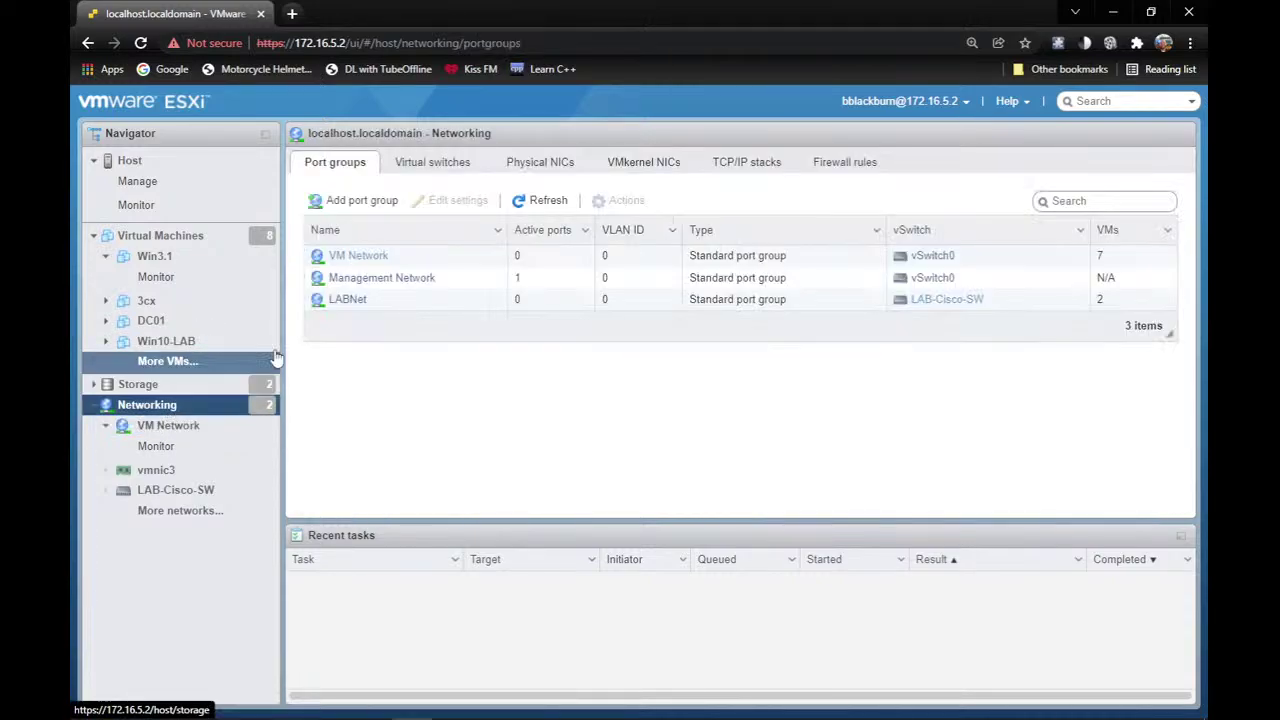
{"action": "left_click", "coordinate": [350, 302]}
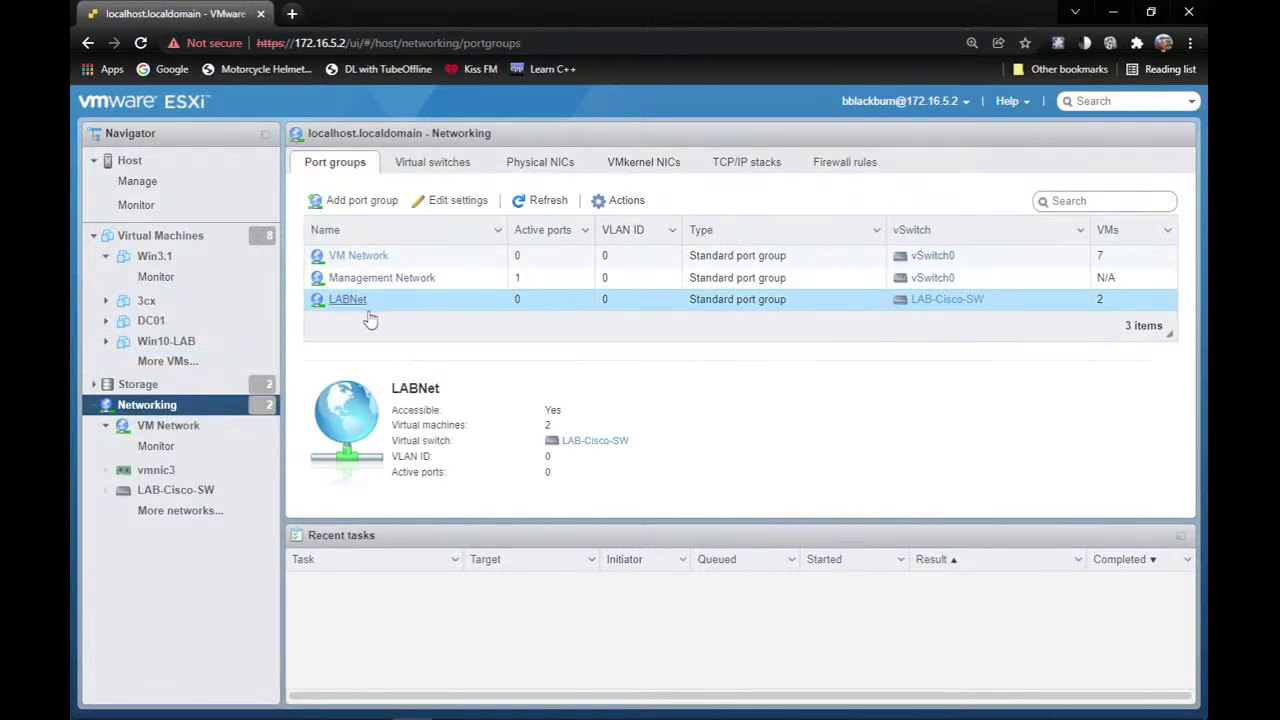
{"action": "left_click", "coordinate": [434, 204]}
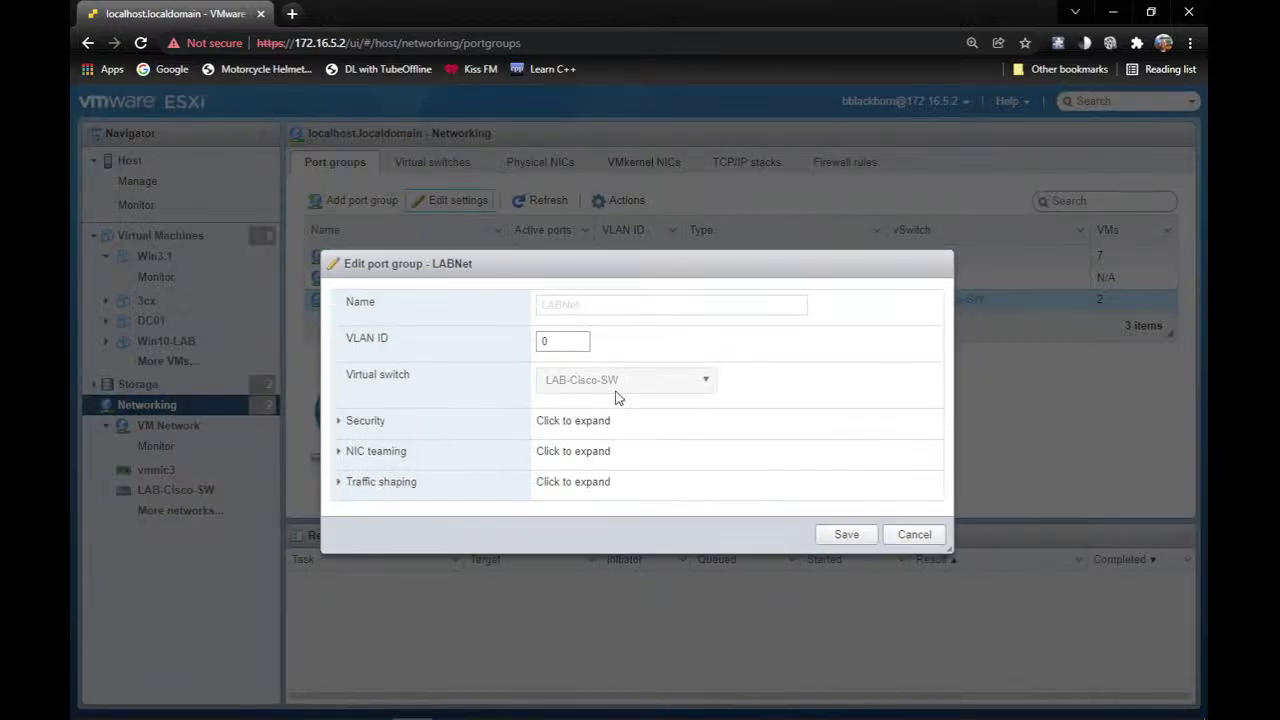
{"action": "left_click", "coordinate": [914, 535]}
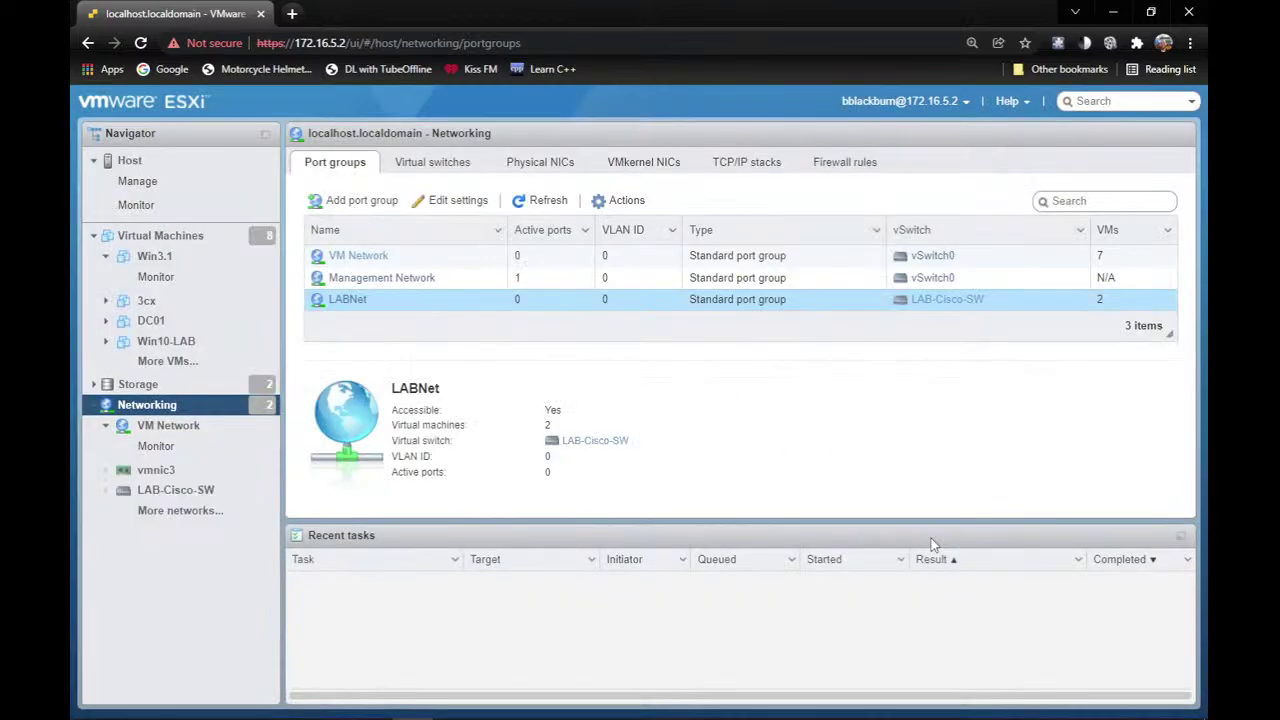
{"action": "left_click", "coordinate": [193, 240]}
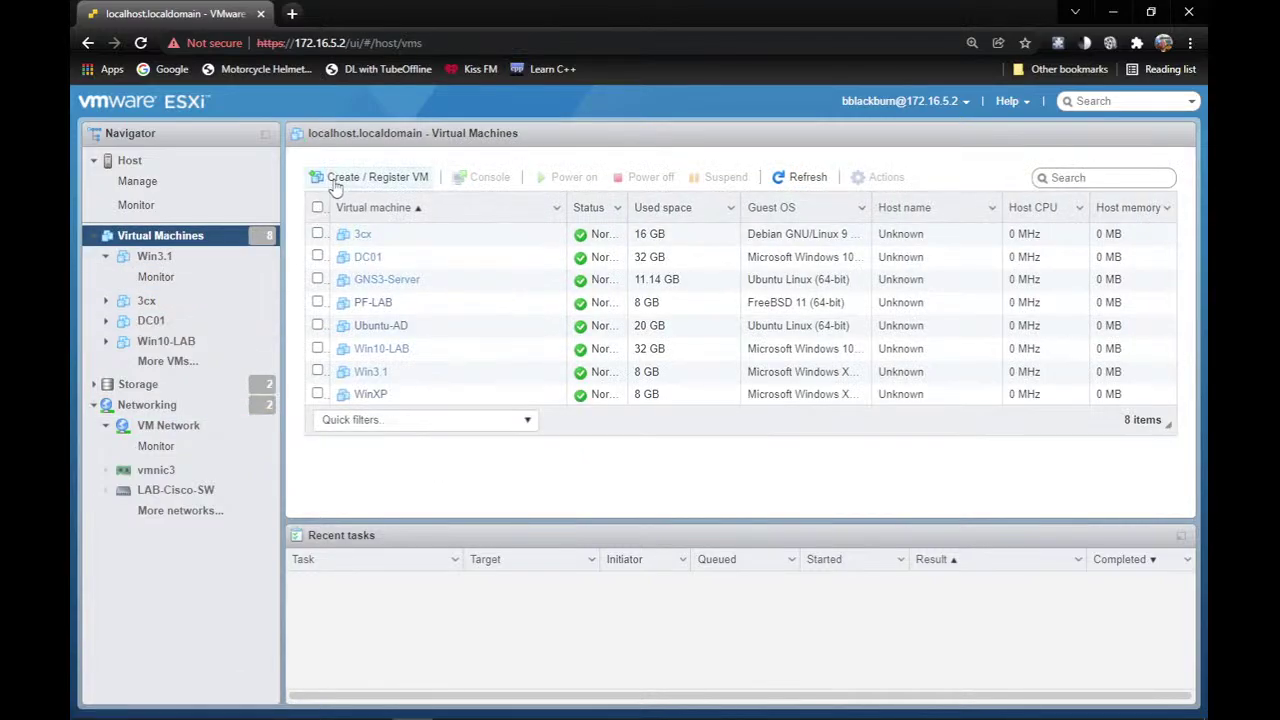
Start a new virtual machine and name it LAB-PF01.
{"action": "left_click", "coordinate": [325, 177]}
{"action": "left_click", "coordinate": [866, 636]}
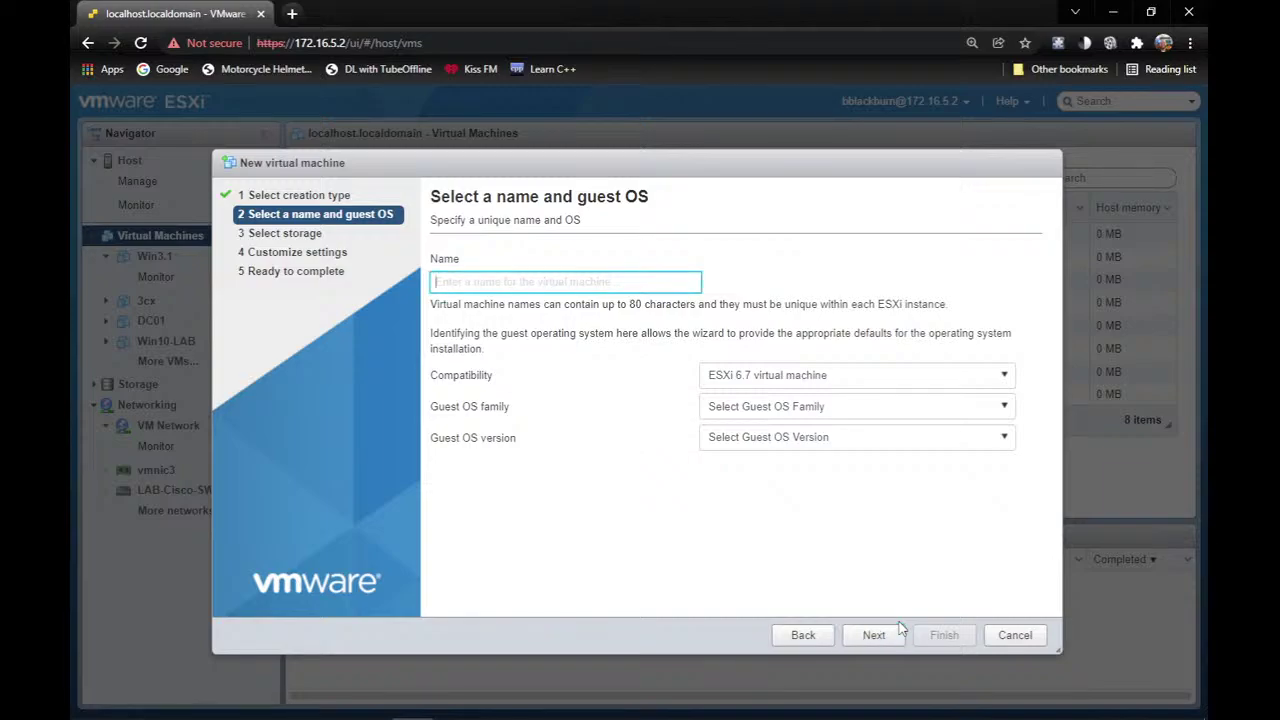
{"action": "type", "text": "IAB-"}
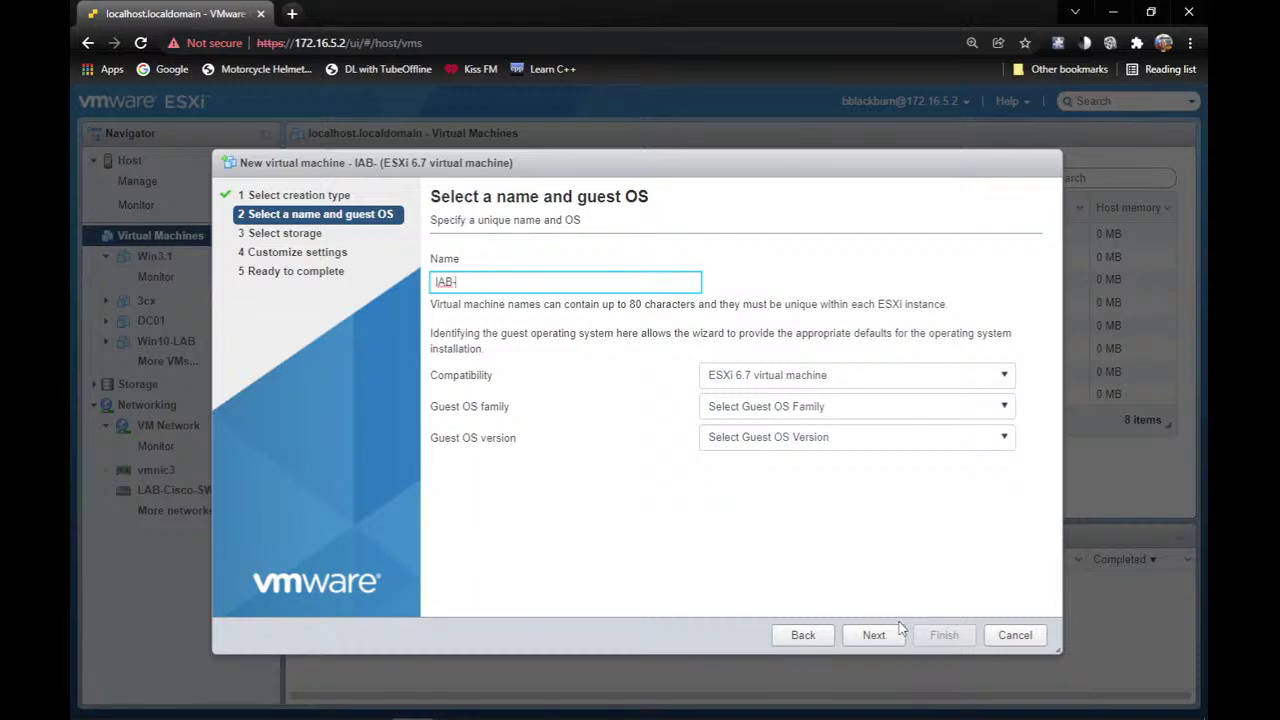
{"action": "key", "text": "BackSpace"}
{"action": "key", "text": "BackSpace"}
{"action": "key", "text": "BackSpace"}
{"action": "key", "text": "BackSpace"}
{"action": "type", "text": "LA"}
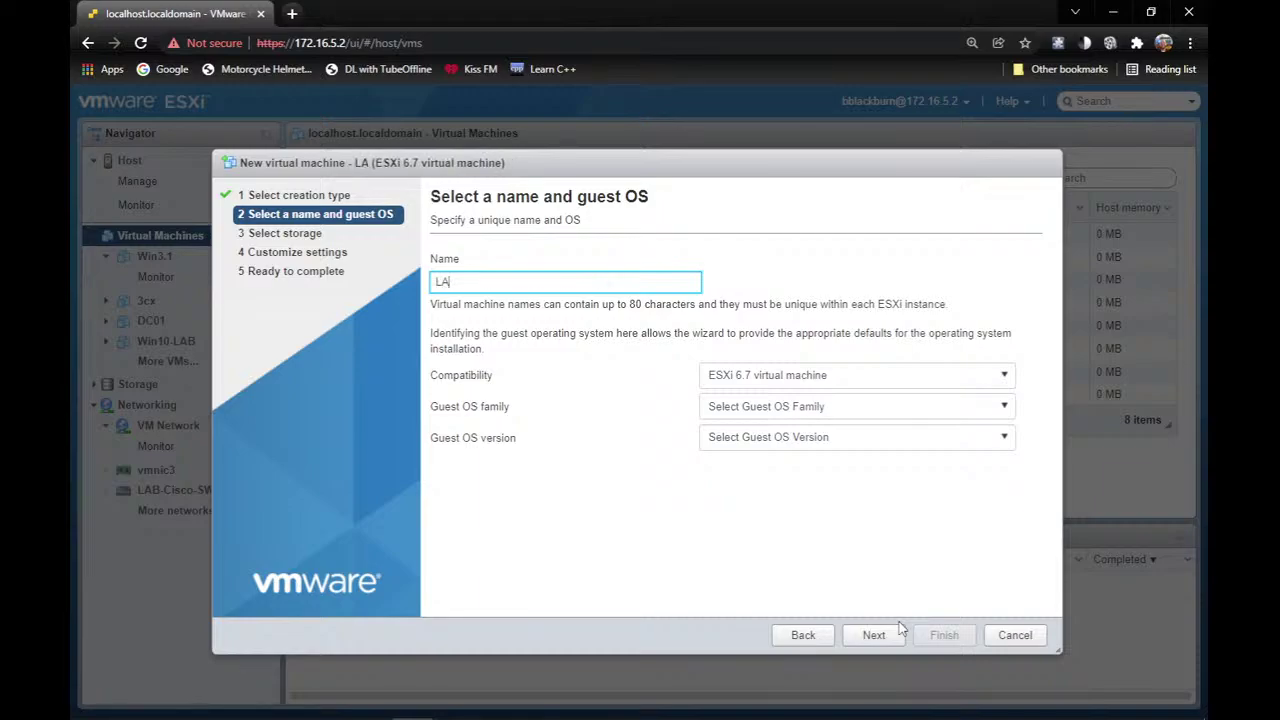
{"action": "type", "text": "B-PF"}
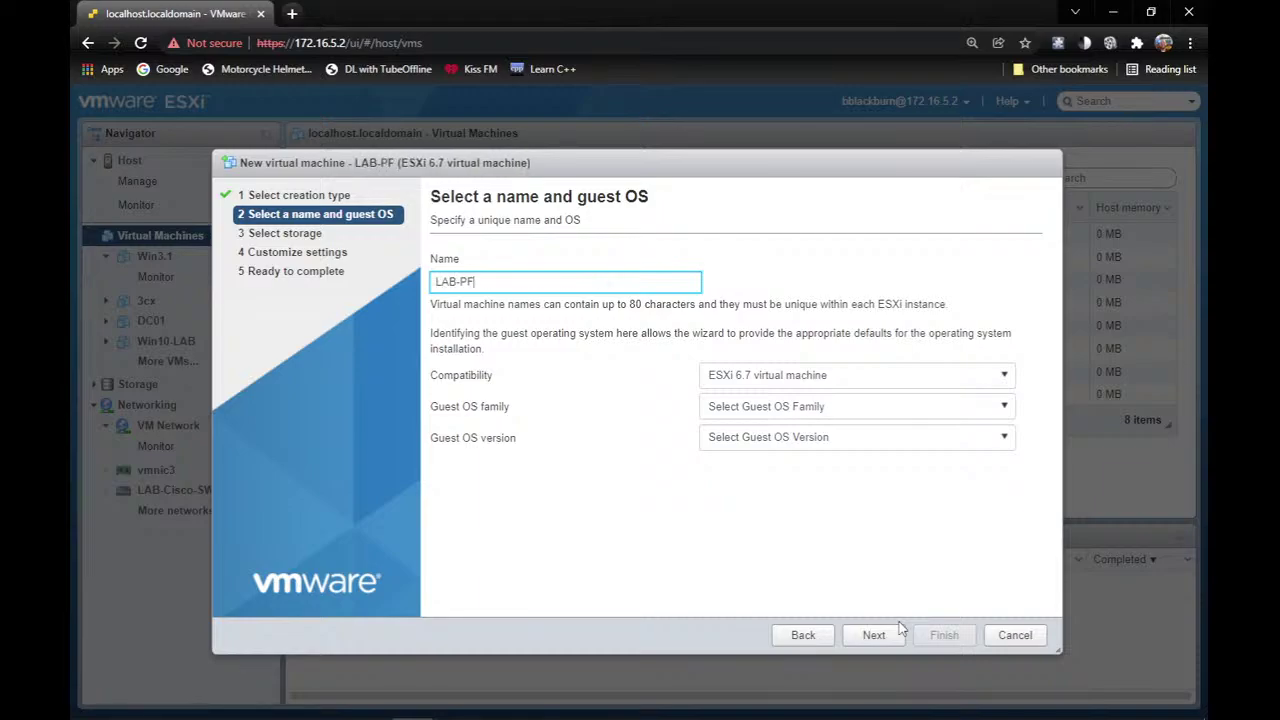
{"action": "type", "text": "-LS"}
{"action": "key", "text": "BackSpace"}
{"action": "key", "text": "BackSpace"}
{"action": "key", "text": "BackSpace"}
{"action": "type", "text": "01"}
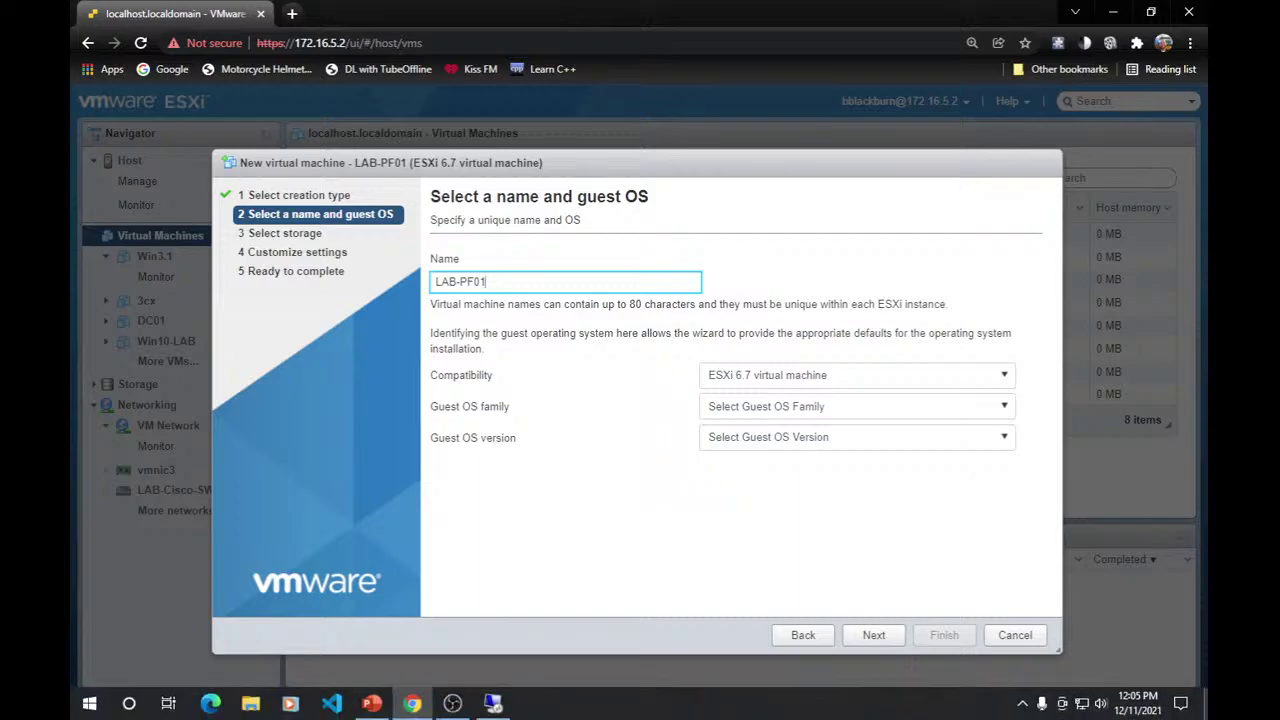
Set guest OS Other, FreeBSD 11 (64-bit), and store it on the VM Files datastore.
{"action": "left_click", "coordinate": [812, 408]}
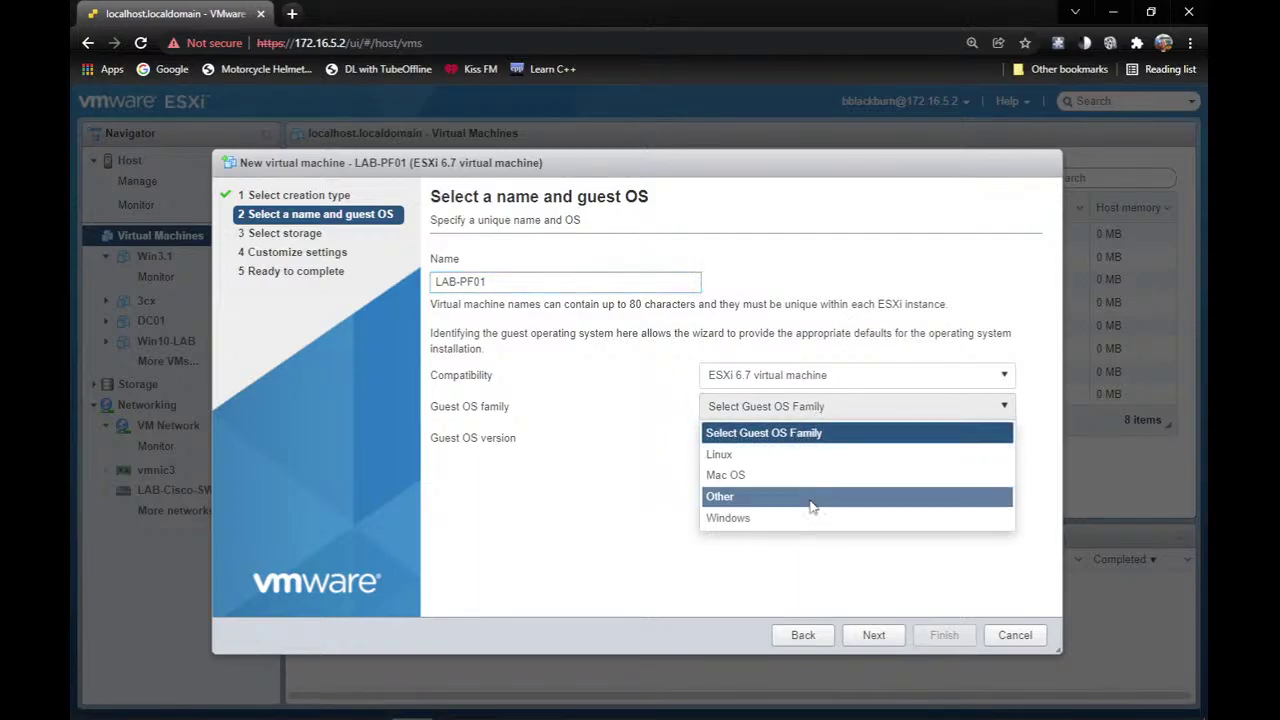
{"action": "left_click", "coordinate": [810, 497]}
{"action": "left_click", "coordinate": [800, 440]}
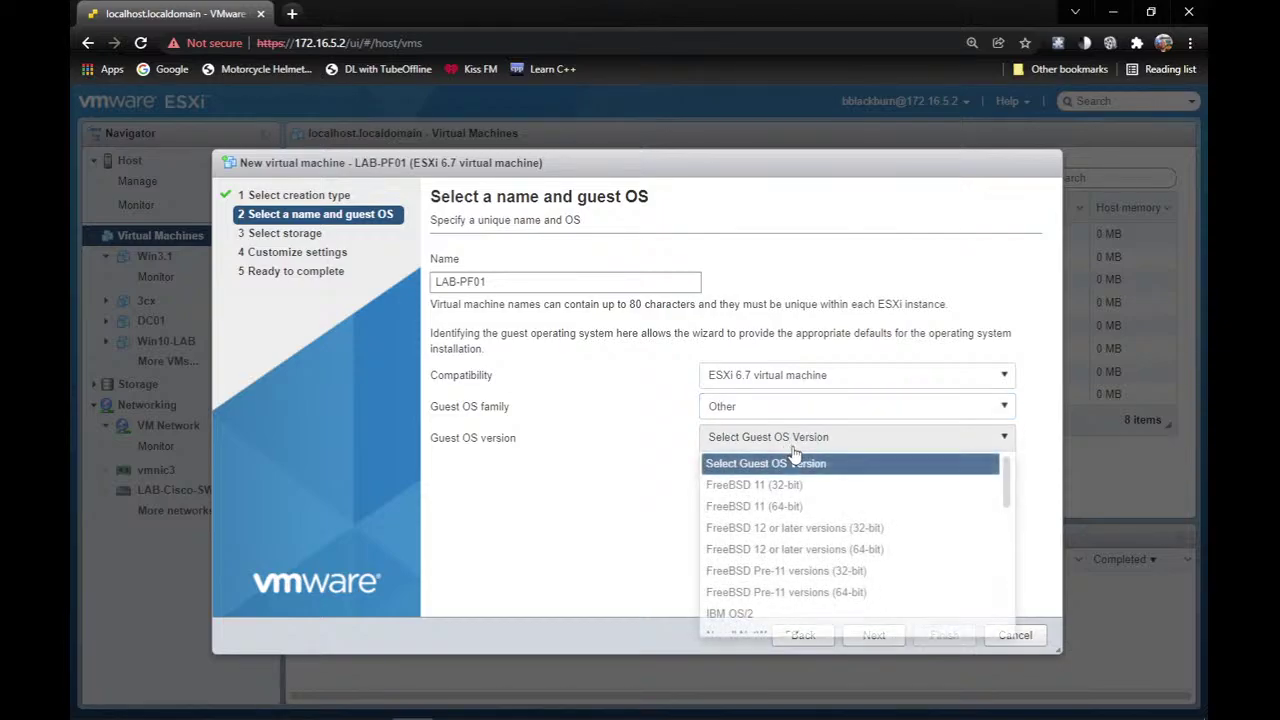
{"action": "left_click", "coordinate": [800, 508]}
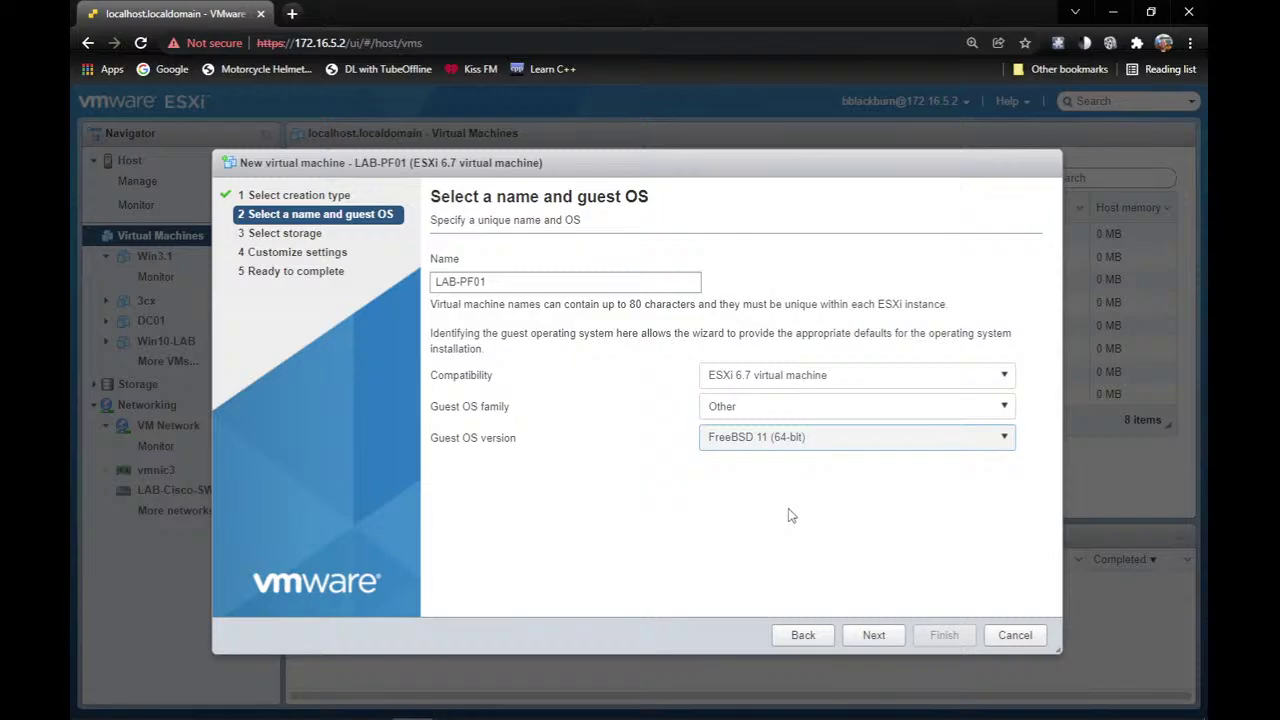
{"action": "left_click", "coordinate": [883, 640]}
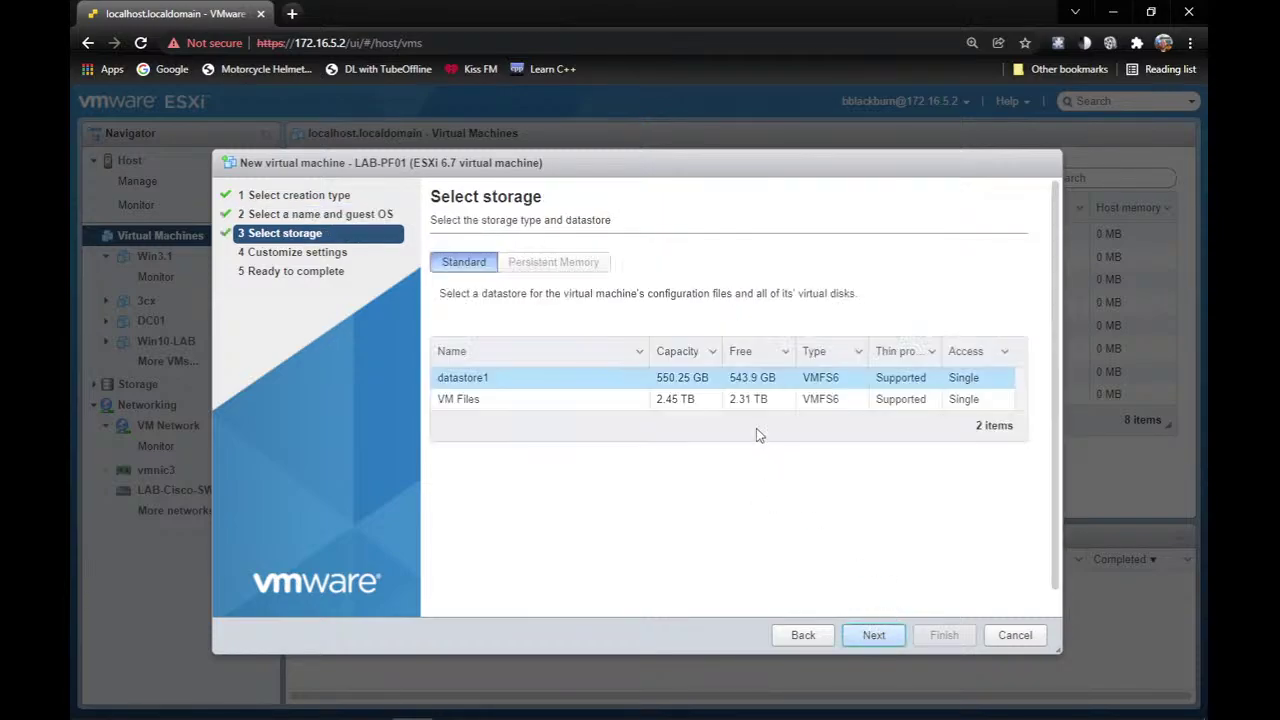
{"action": "left_click", "coordinate": [778, 402]}
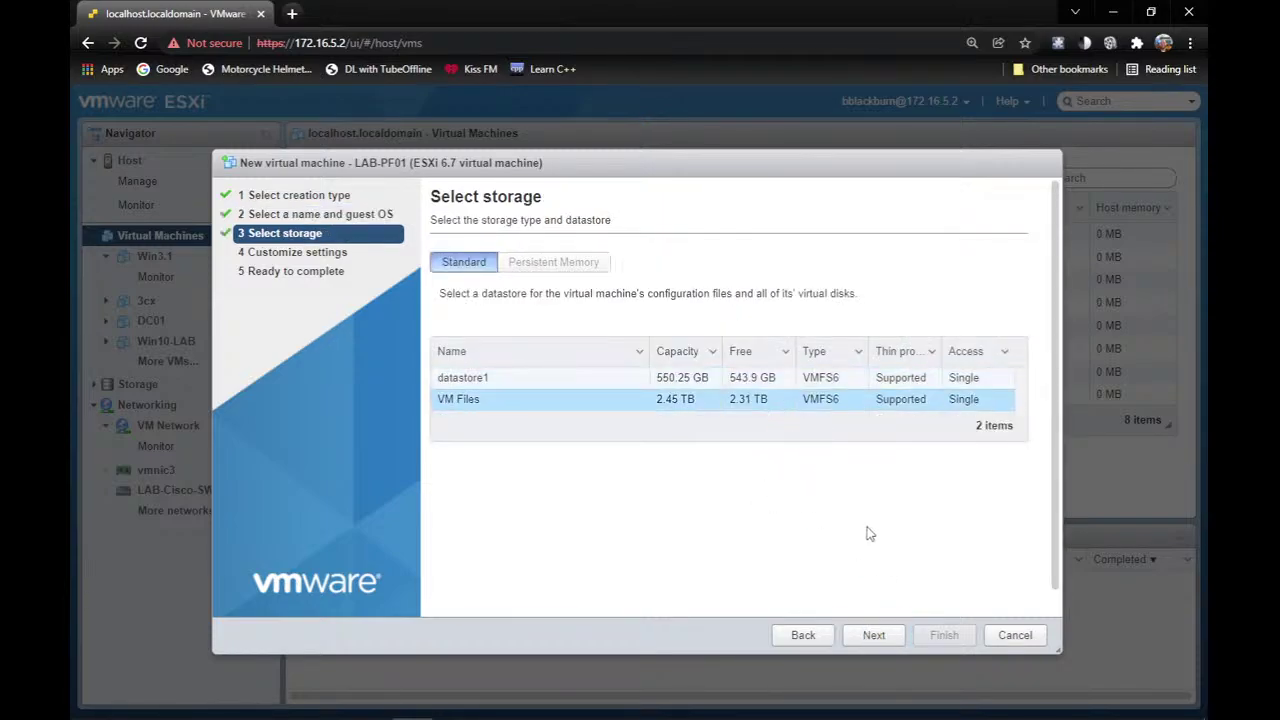
{"action": "left_click", "coordinate": [874, 636]}
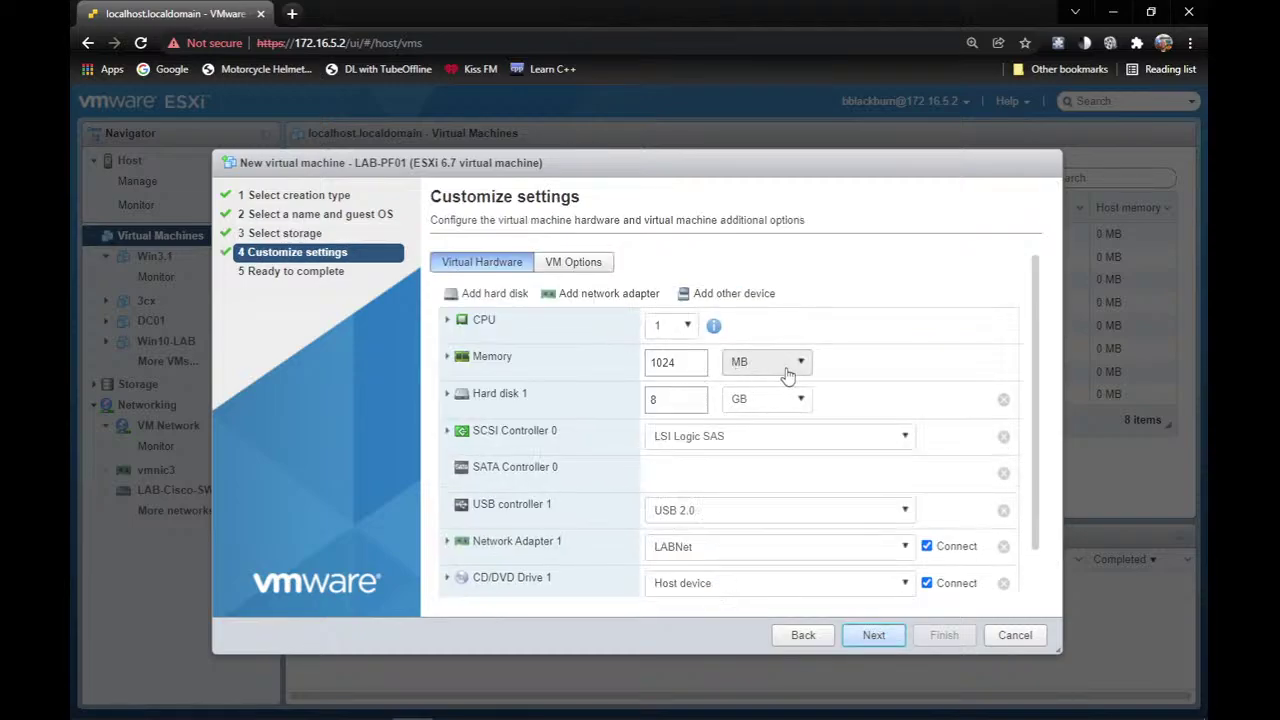
Set LAB-PF01's memory to 4 GB.
{"action": "double_click", "coordinate": [683, 368]}
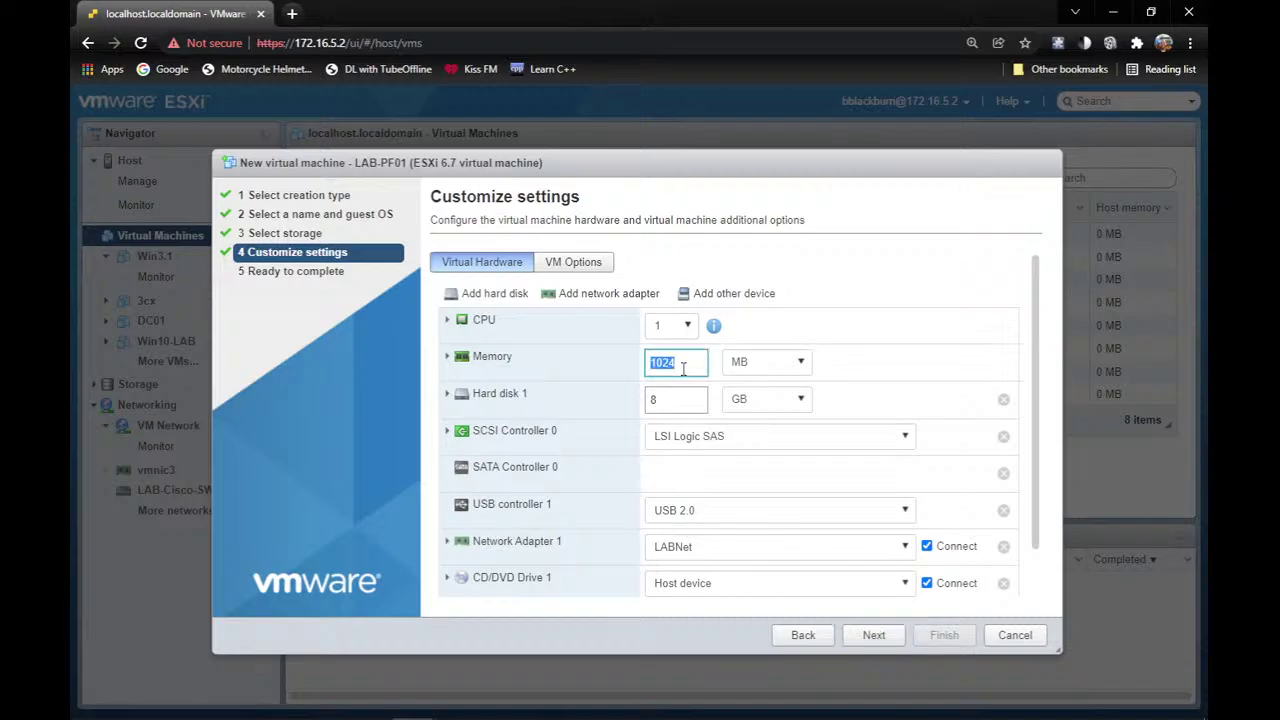
{"action": "type", "text": "4"}
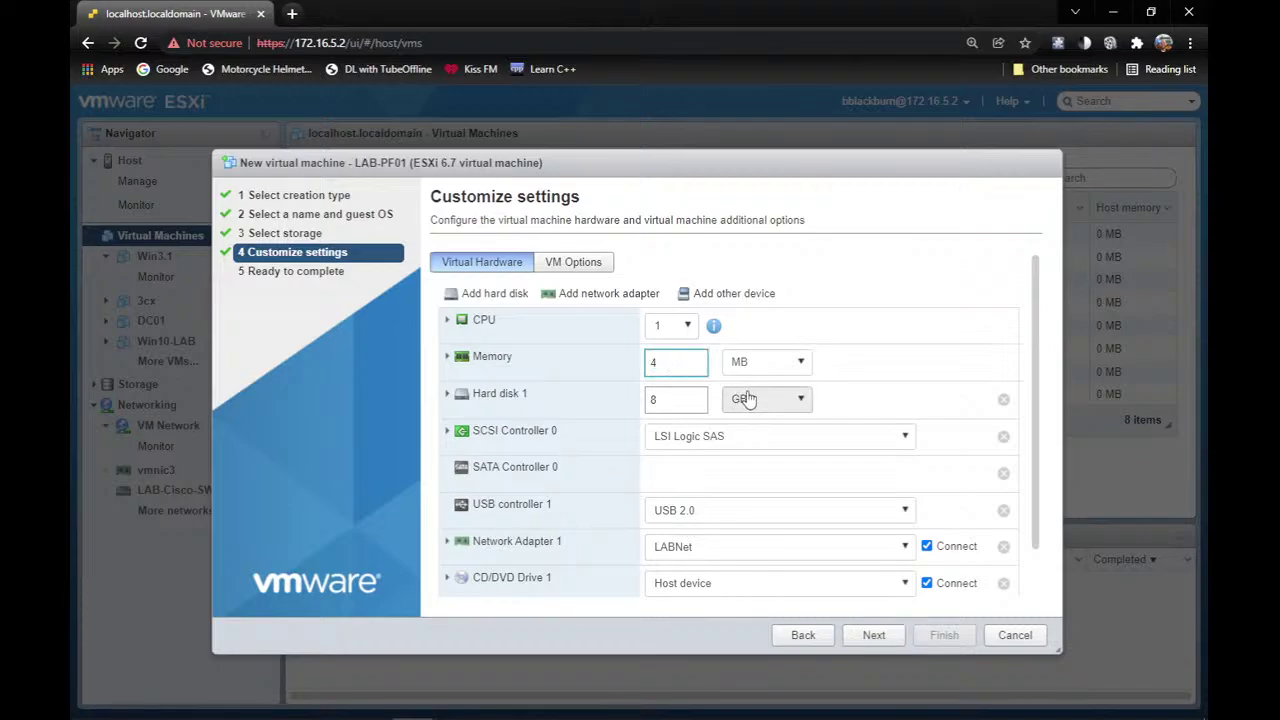
{"action": "left_click", "coordinate": [795, 368]}
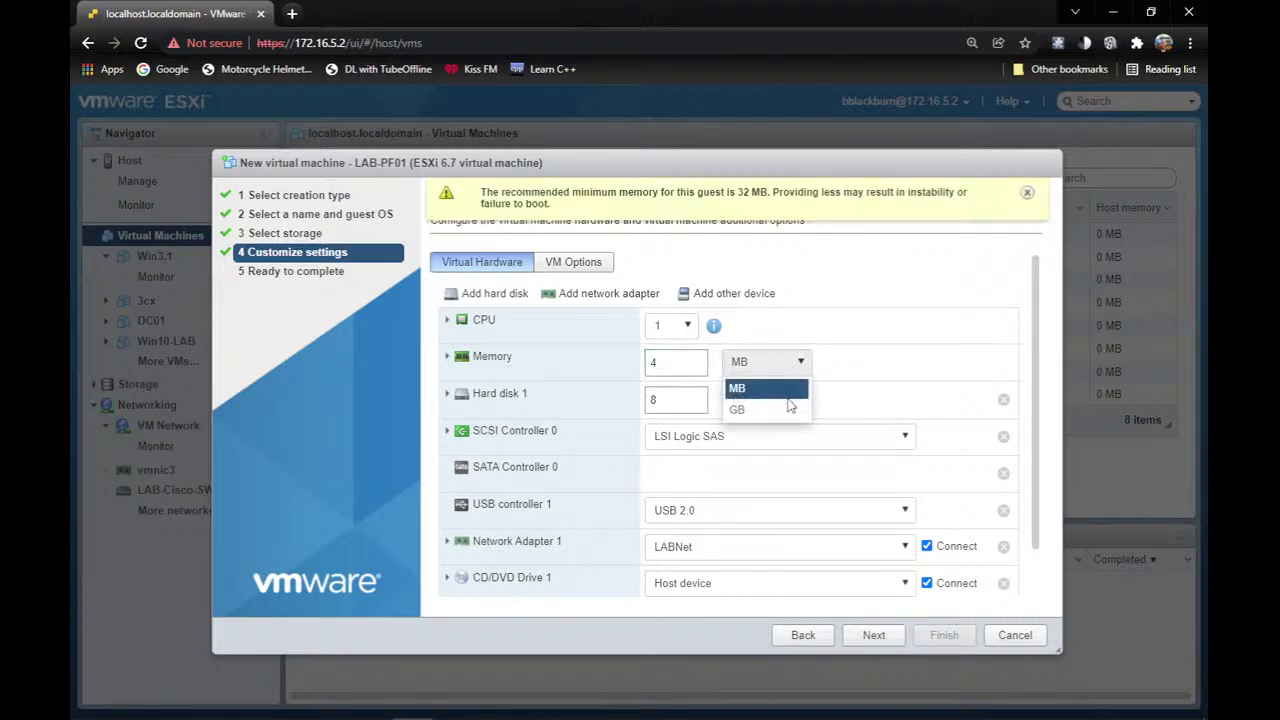
{"action": "left_click", "coordinate": [792, 408]}
Connect Network Adapter 1 to VM Network and switch CD/DVD Drive 1 to Datastore ISO file.
{"action": "scroll", "coordinate": [580, 418], "scroll_direction": "down", "scroll_amount": 1}
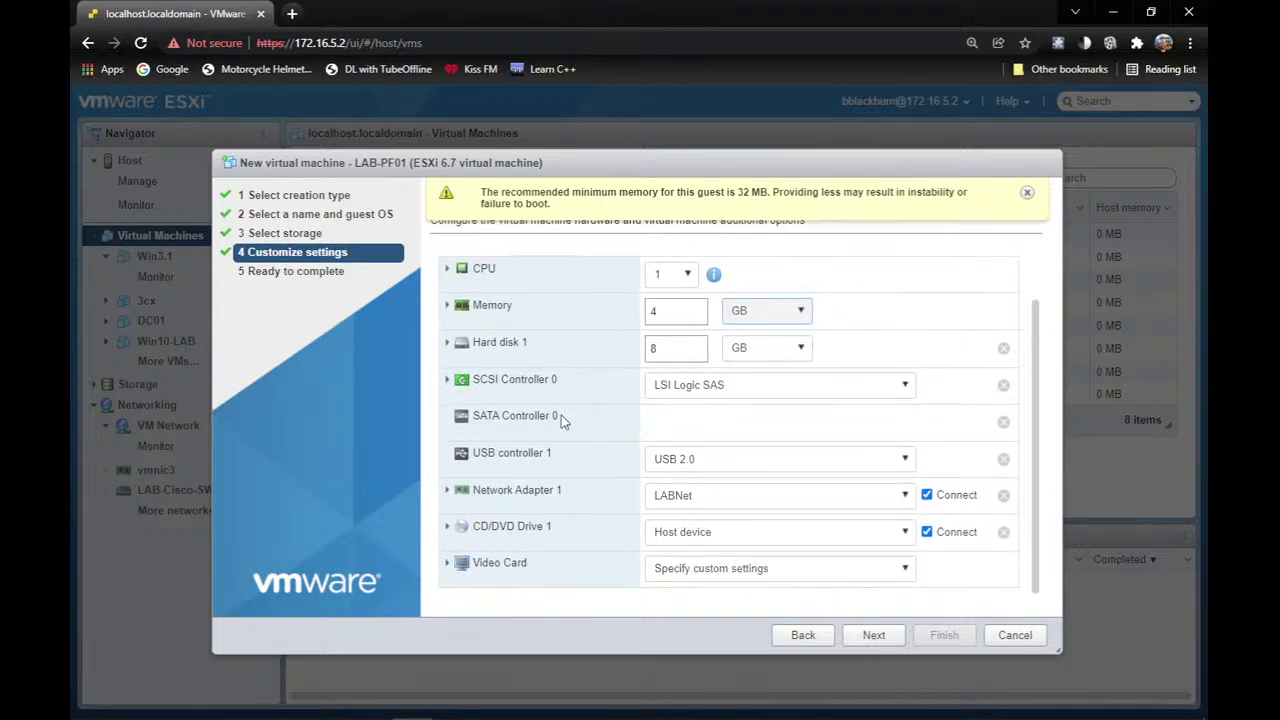
{"action": "left_click", "coordinate": [688, 496]}
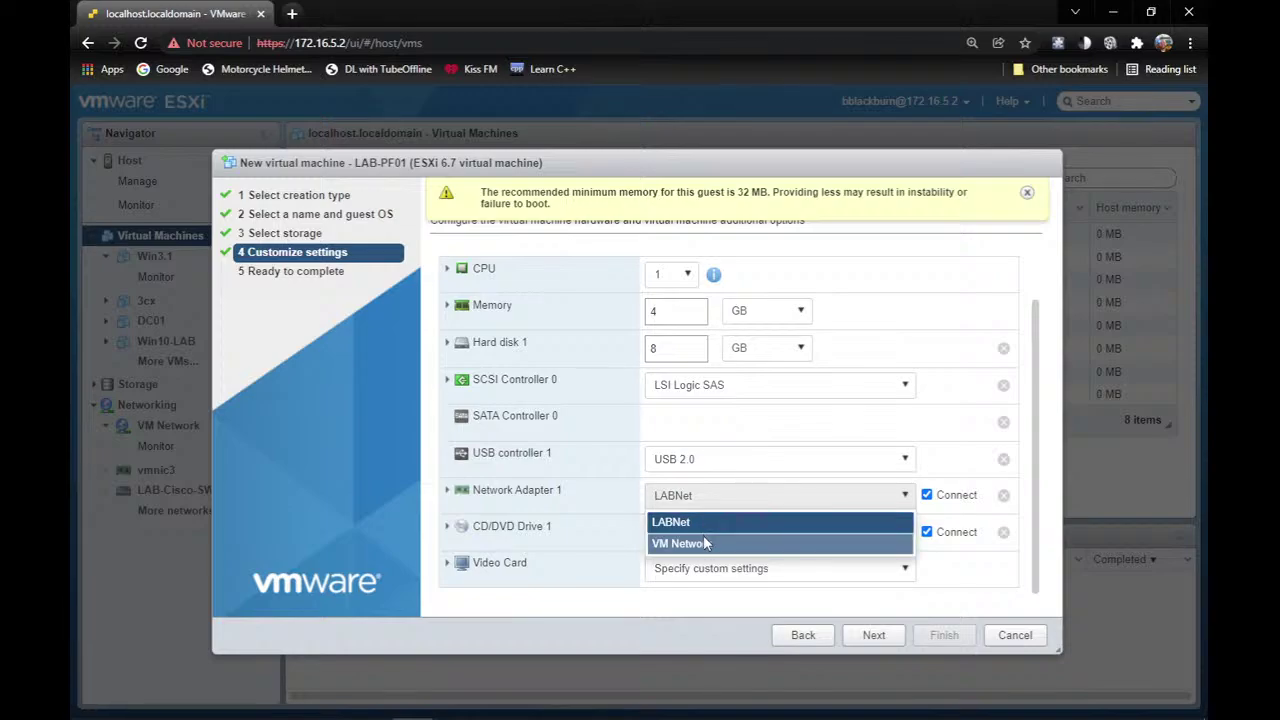
{"action": "left_click", "coordinate": [705, 542]}
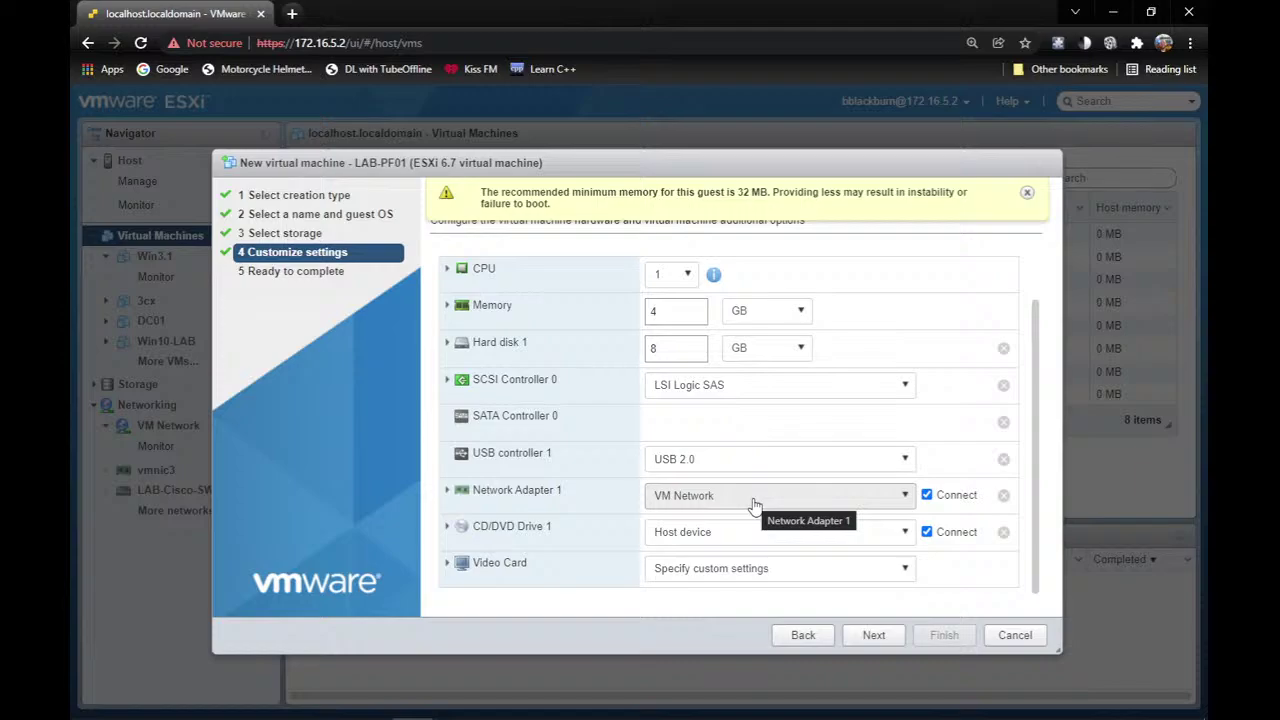
{"action": "left_click", "coordinate": [703, 535]}
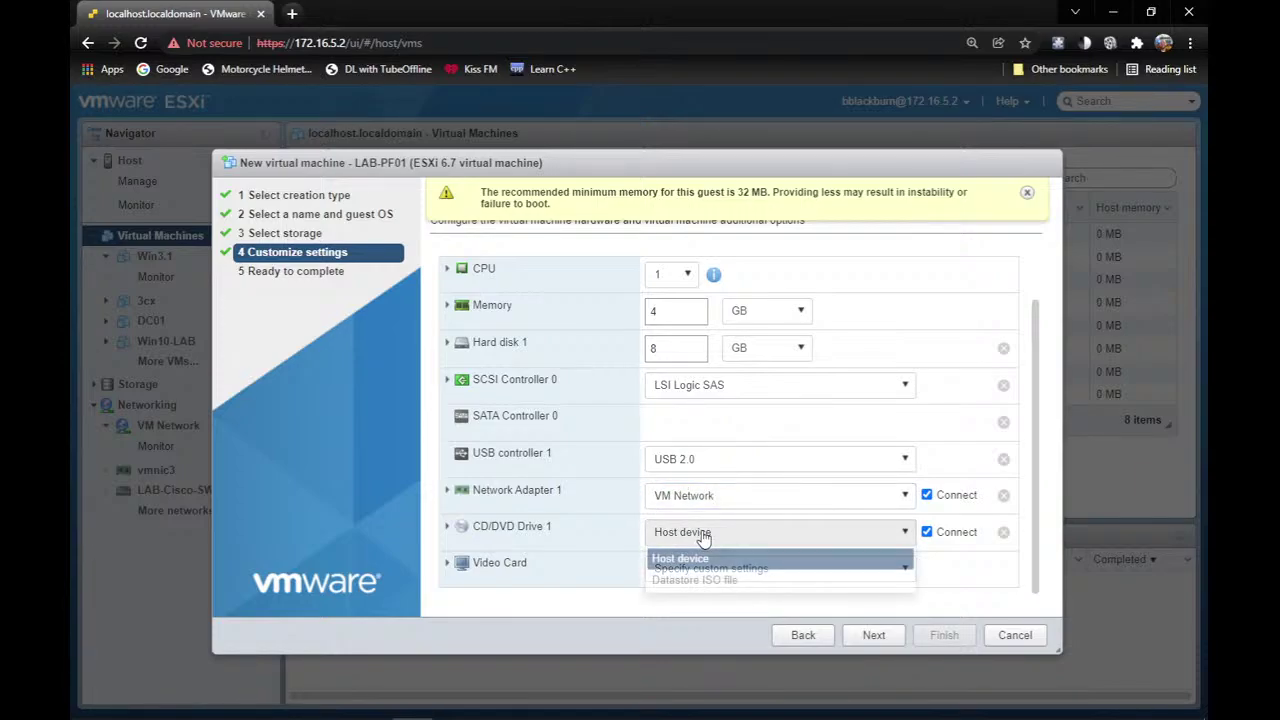
{"action": "left_click", "coordinate": [722, 582]}
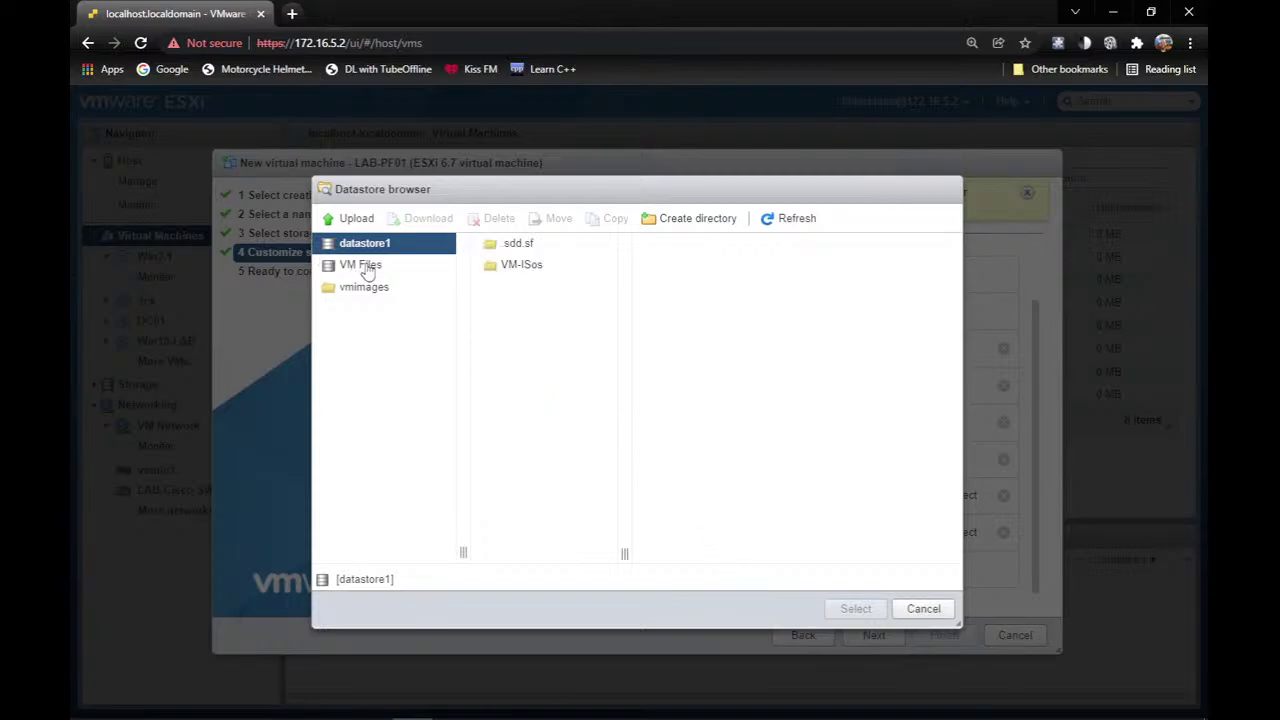
Pick pfSense-CE-2.5.2-RELEASE-amd64.iso from VM Files > ISOs for the CD/DVD drive.
{"action": "left_click", "coordinate": [375, 268]}
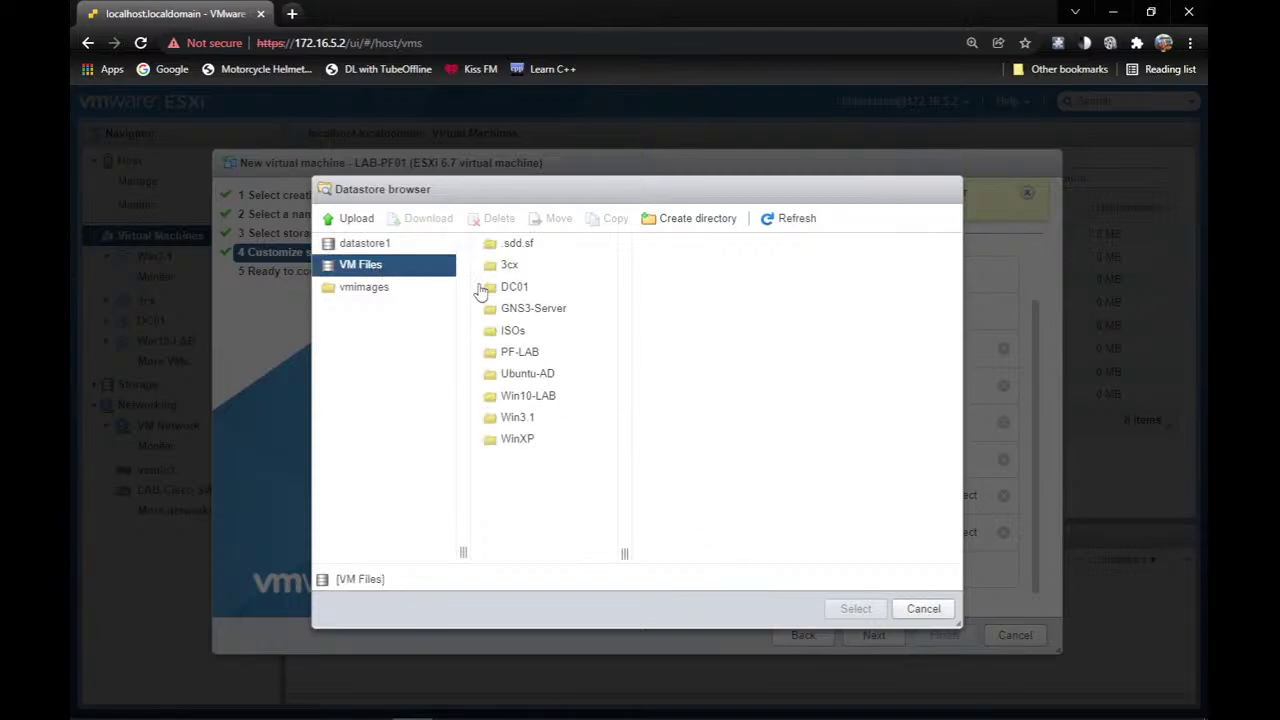
{"action": "left_click", "coordinate": [530, 335]}
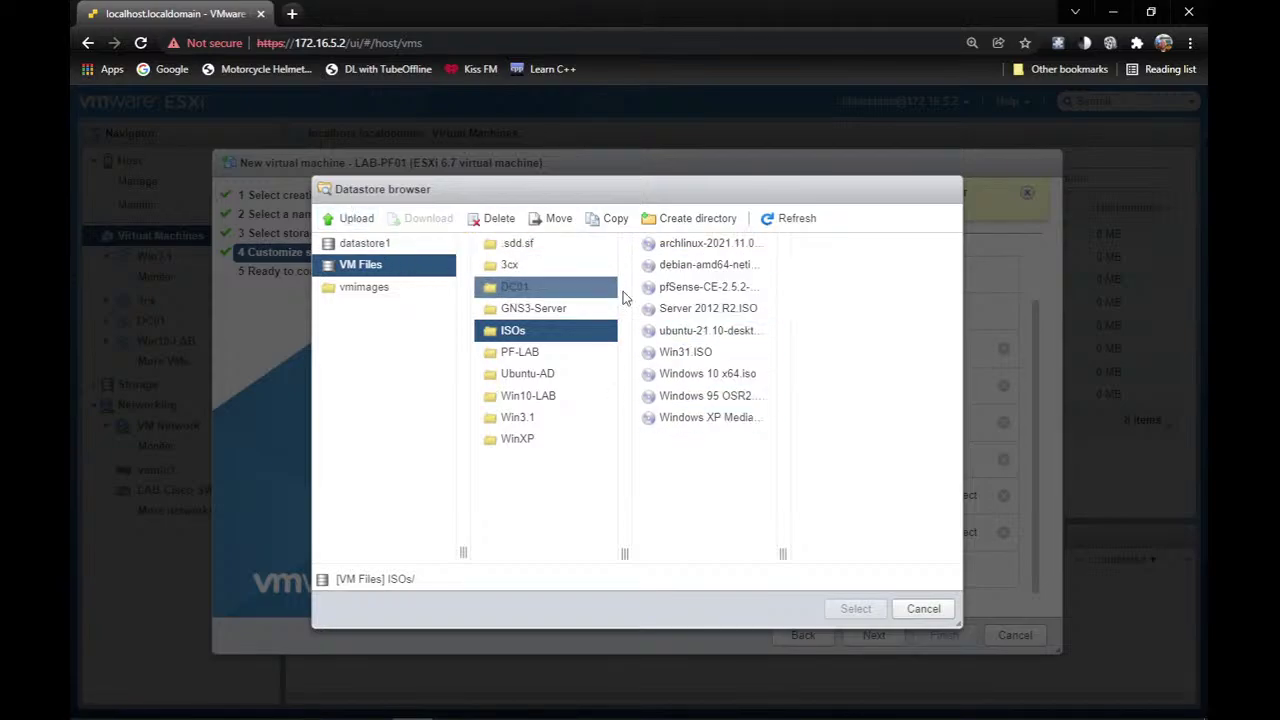
{"action": "left_click", "coordinate": [715, 287]}
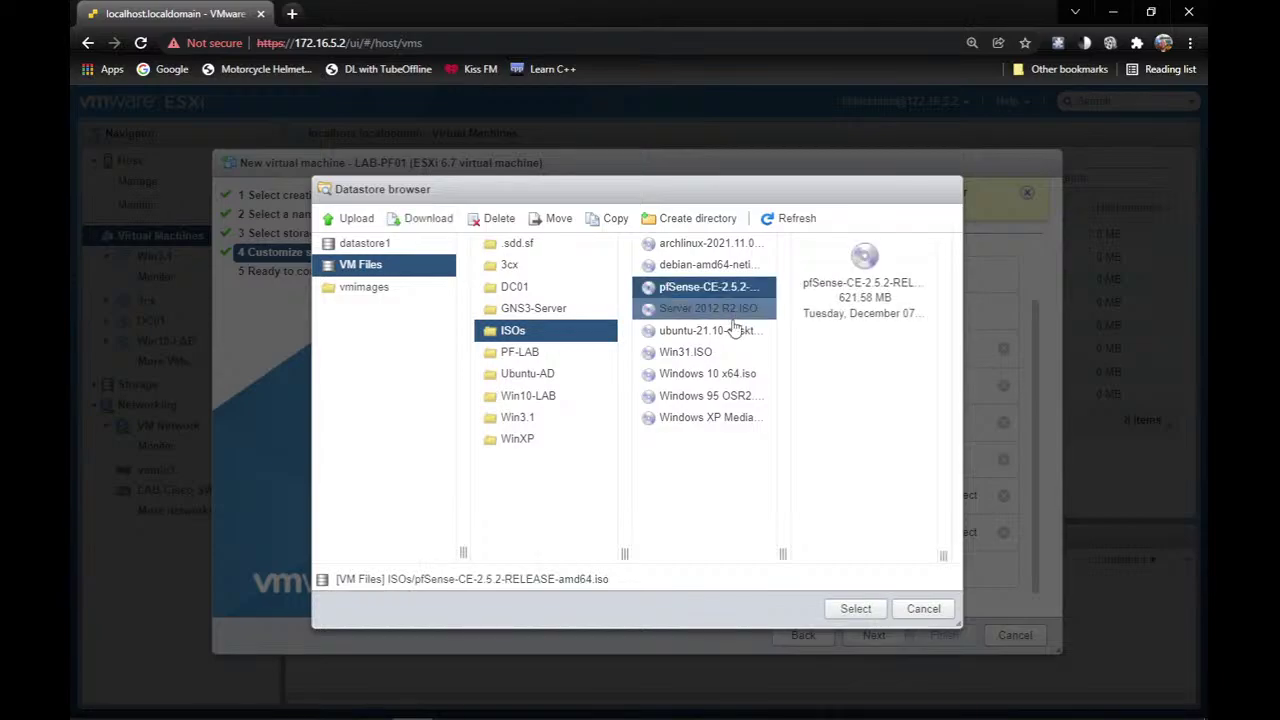
{"action": "left_click", "coordinate": [856, 610]}
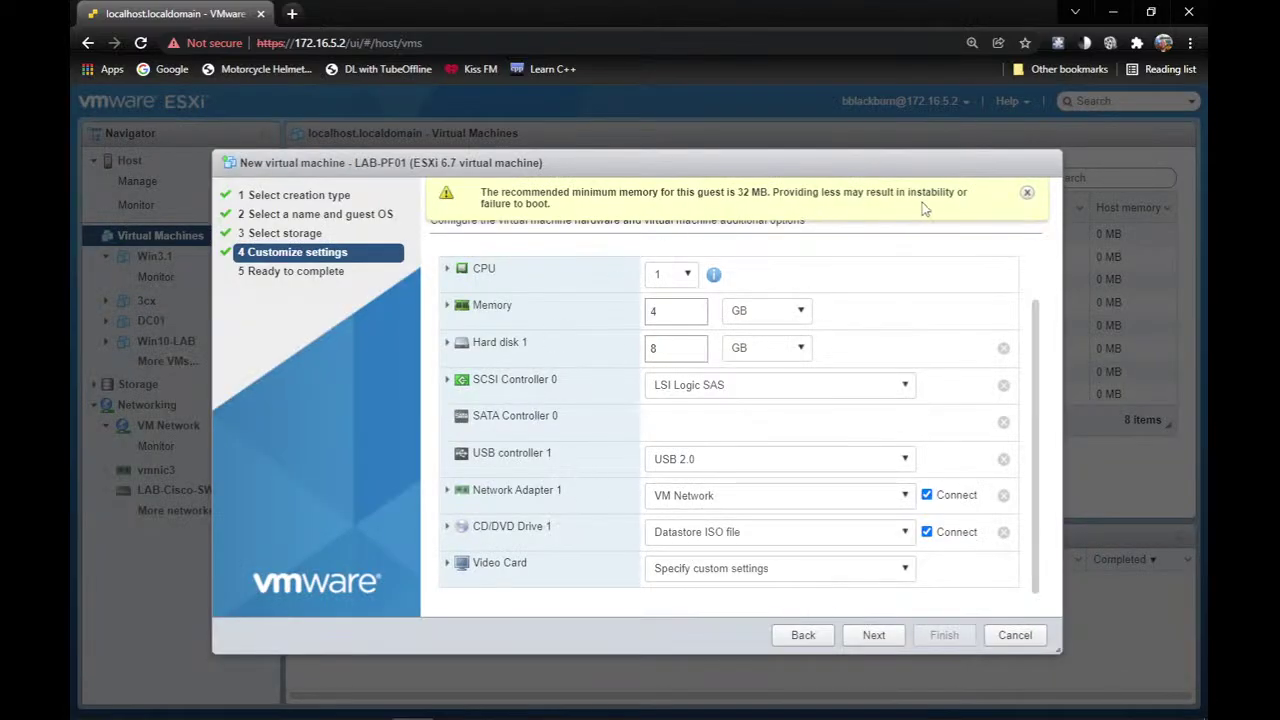
Dismiss the memory warning, add a second network adapter on LABNet, and proceed to review.
{"action": "left_click", "coordinate": [1026, 194]}
{"action": "scroll", "coordinate": [585, 347], "scroll_direction": "up", "scroll_amount": 1}
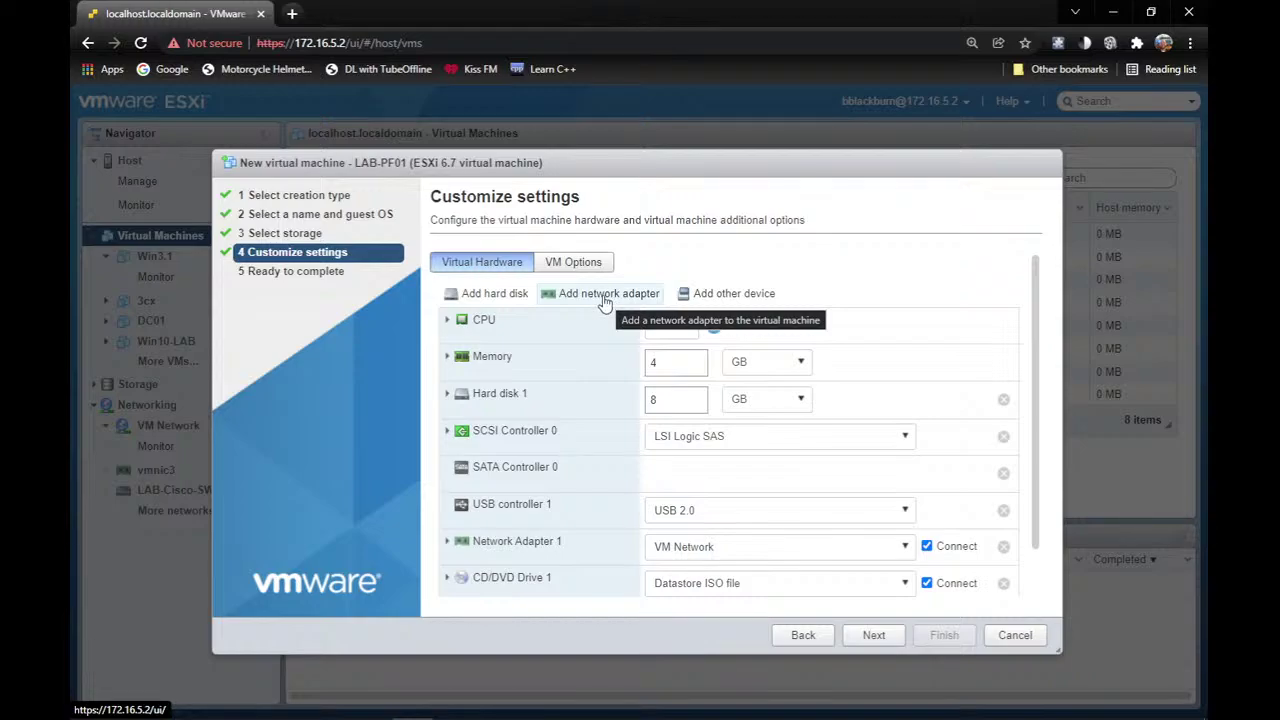
{"action": "left_click", "coordinate": [605, 296]}
{"action": "scroll", "coordinate": [575, 380], "scroll_direction": "down", "scroll_amount": 2}
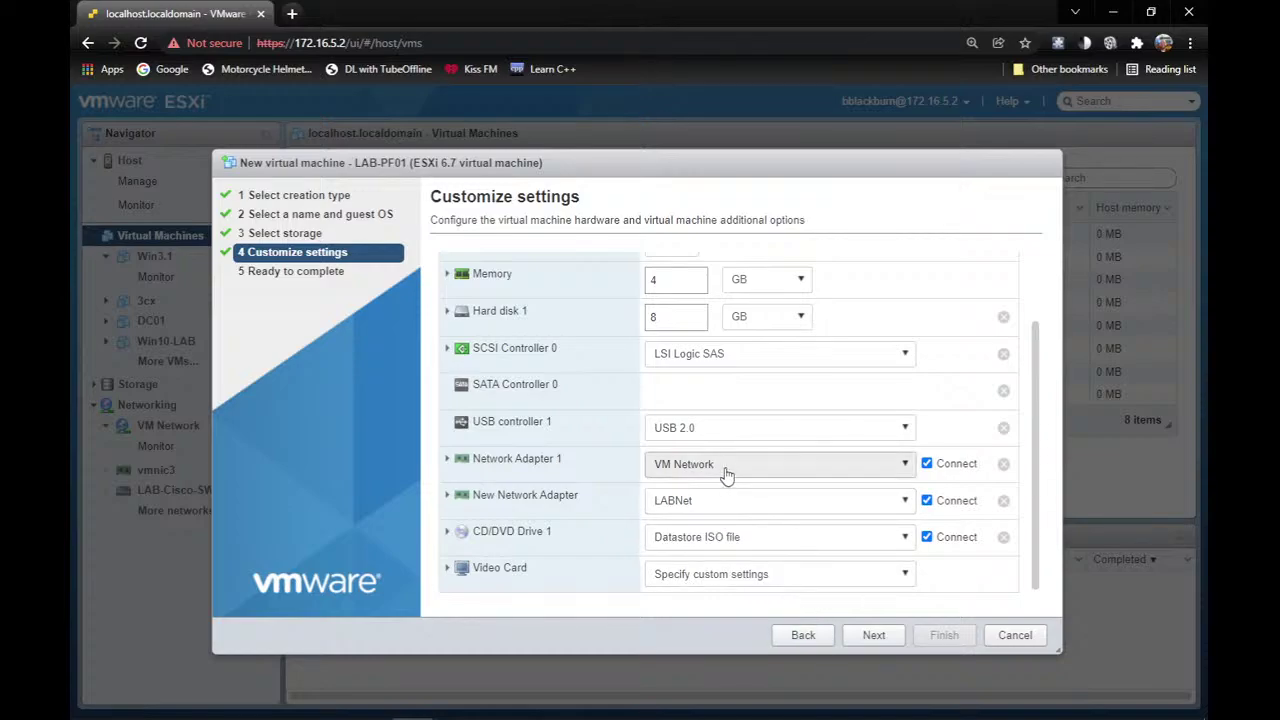
{"action": "scroll", "coordinate": [575, 360], "scroll_direction": "up", "scroll_amount": 2}
{"action": "left_click", "coordinate": [572, 262]}
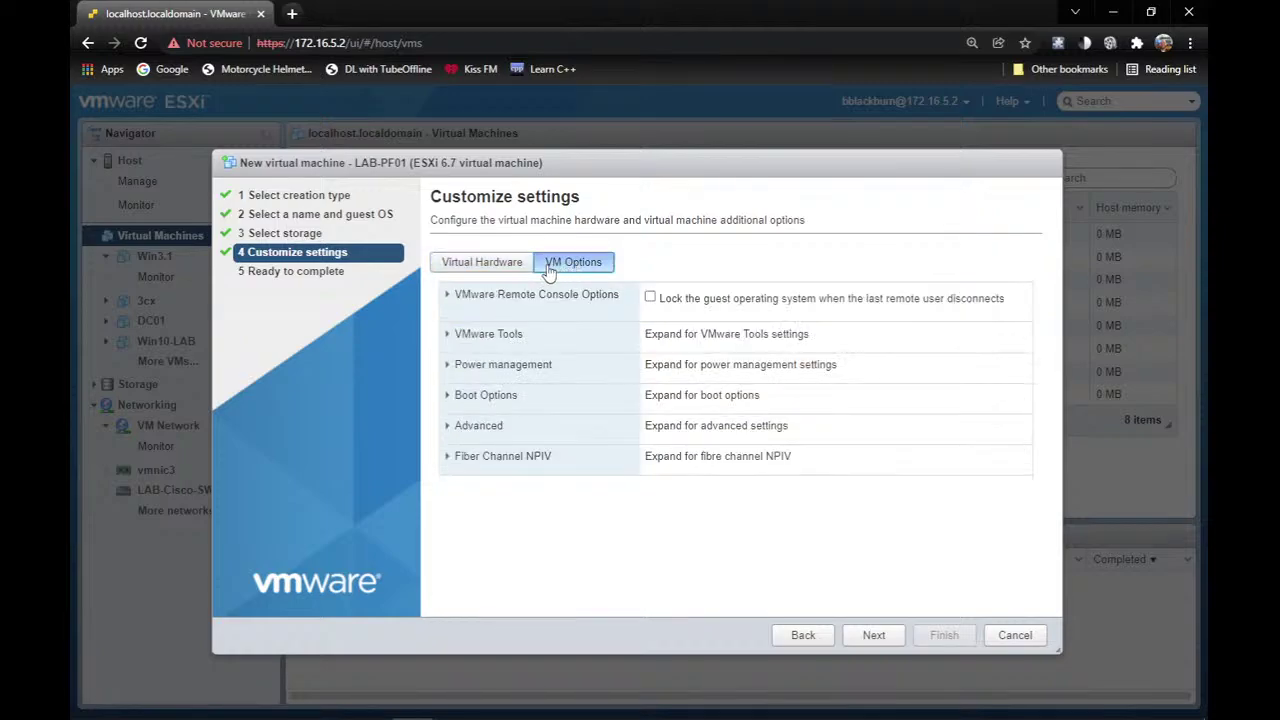
{"action": "left_click", "coordinate": [477, 270]}
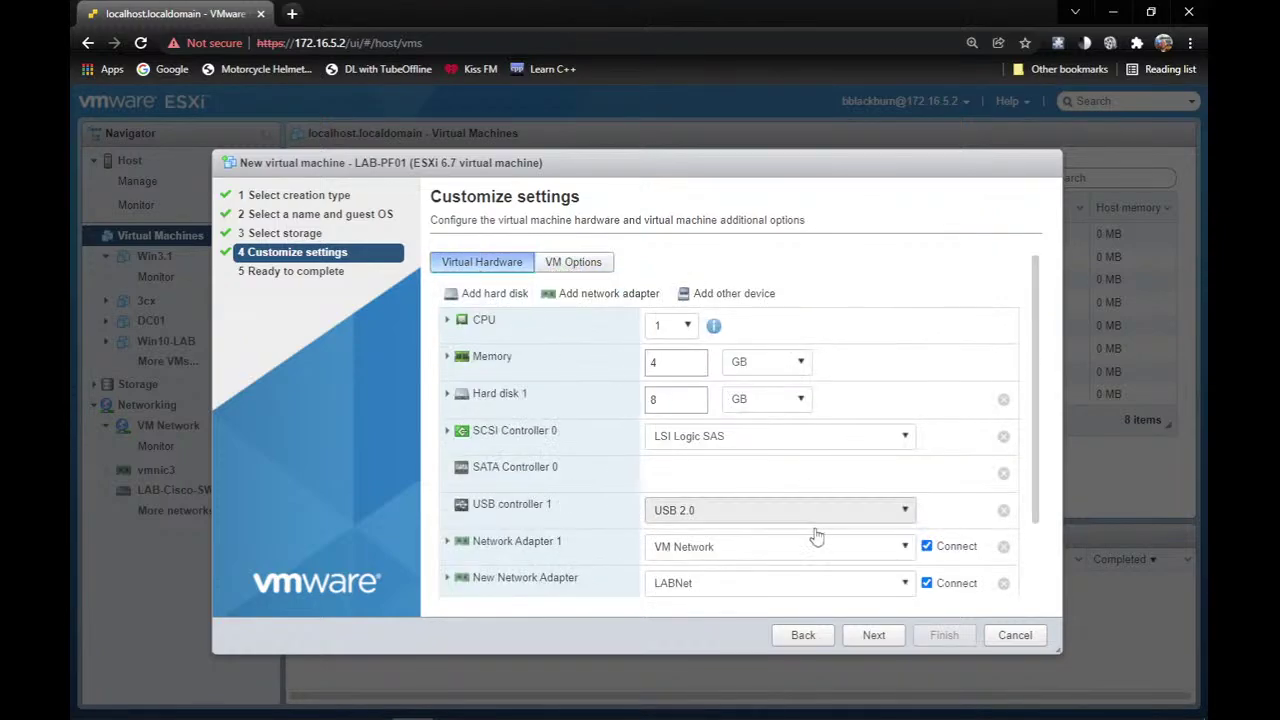
{"action": "left_click", "coordinate": [872, 634]}
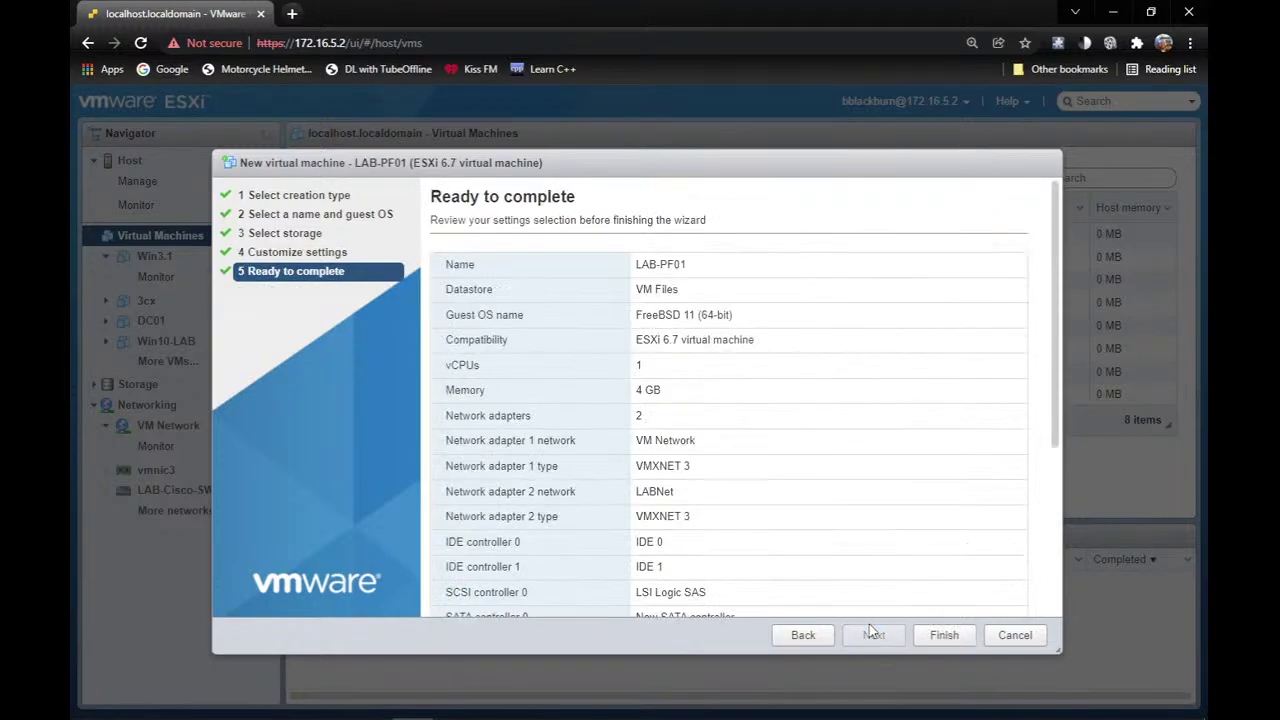
Finish creating LAB-PF01, then power it on and open its console.
{"action": "left_click", "coordinate": [930, 635]}
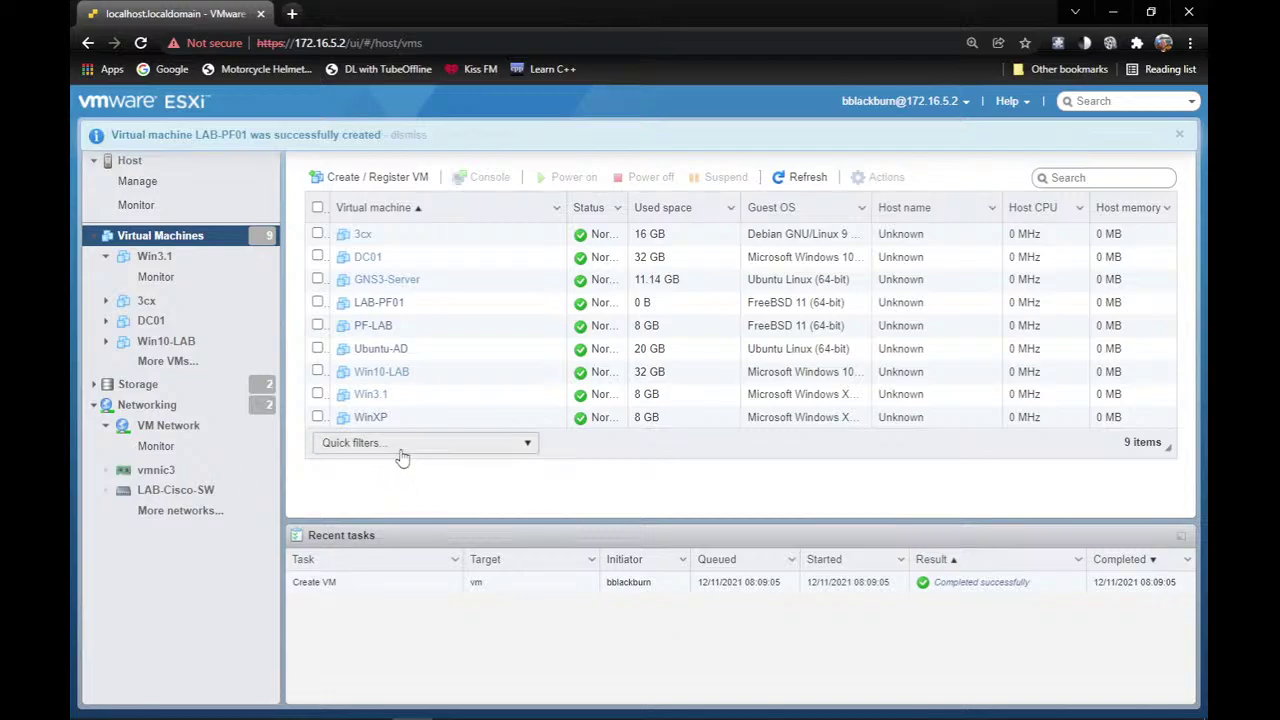
{"action": "left_click", "coordinate": [390, 303]}
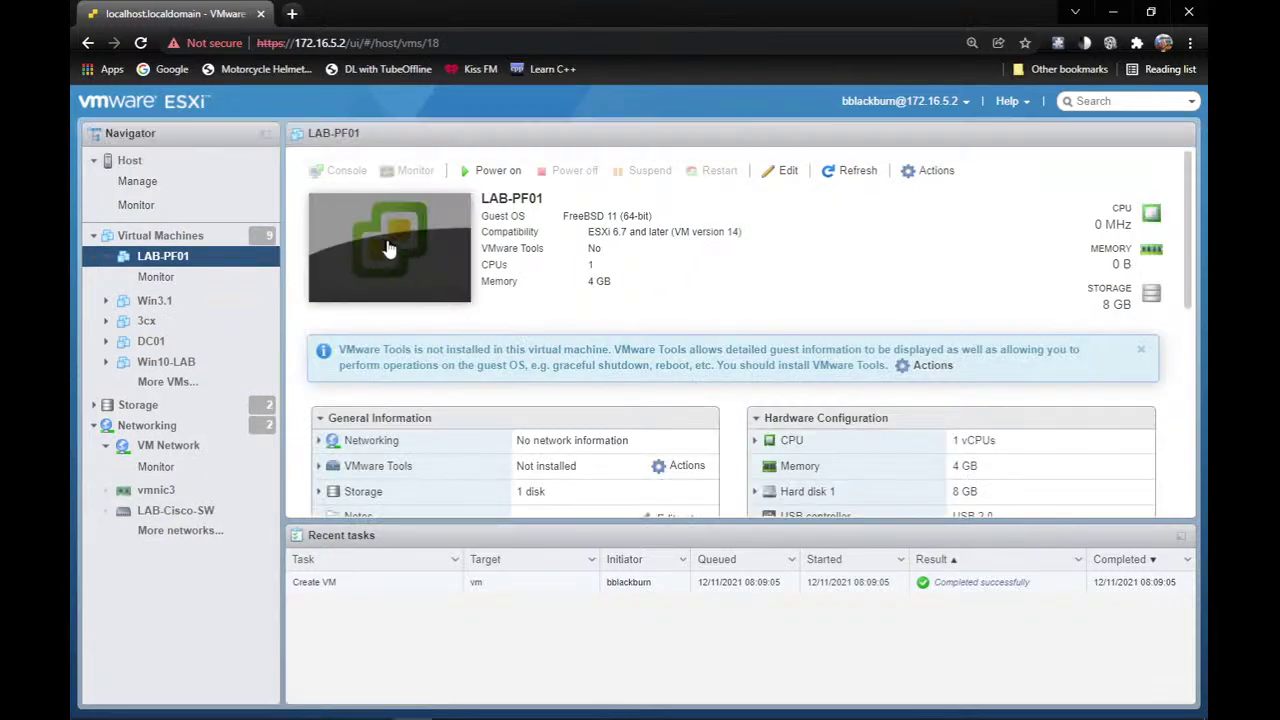
{"action": "left_click", "coordinate": [390, 249]}
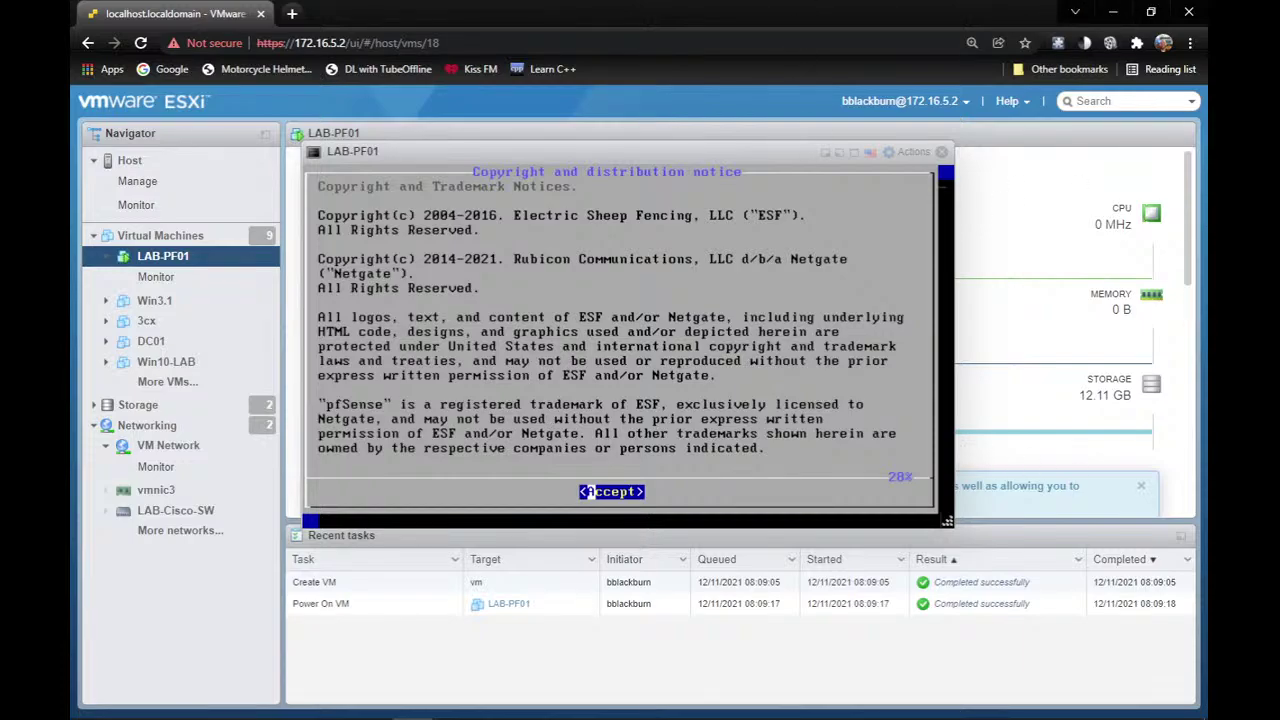
Accept the notice and start the install with the default keymap and Auto (ZFS) partitioning.
{"action": "key", "text": "Return"}
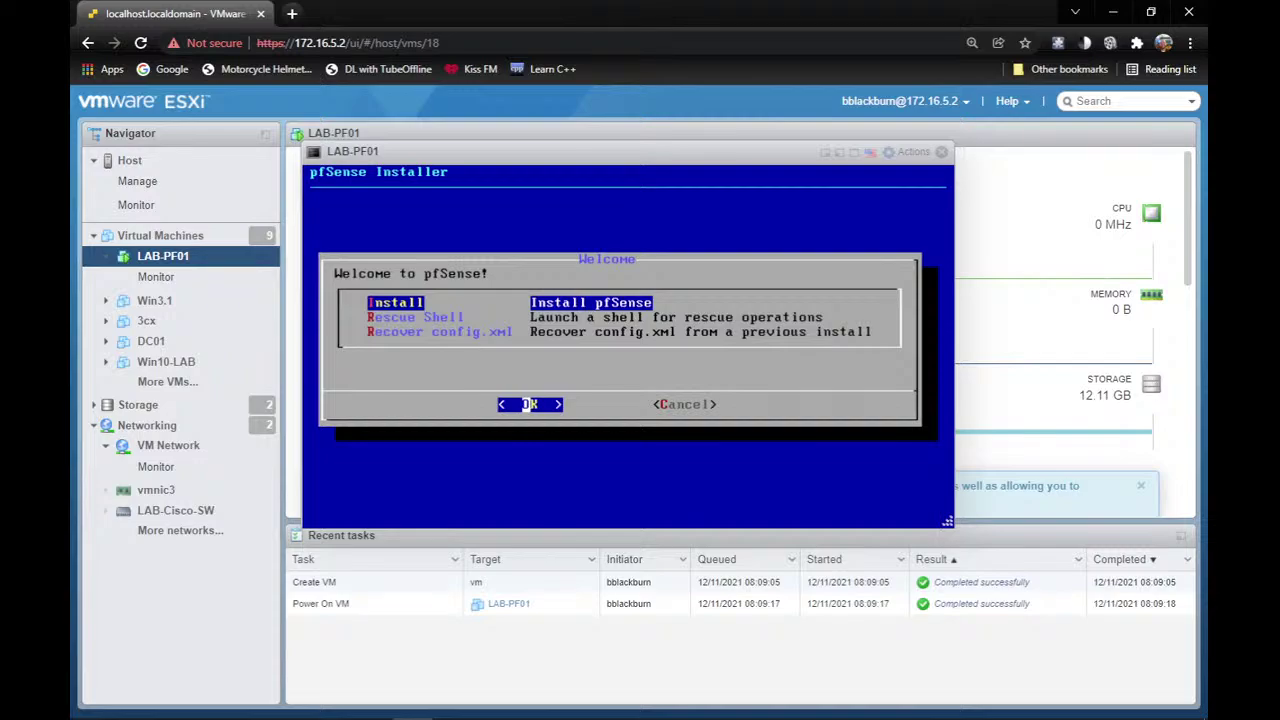
{"action": "key", "text": "Return"}
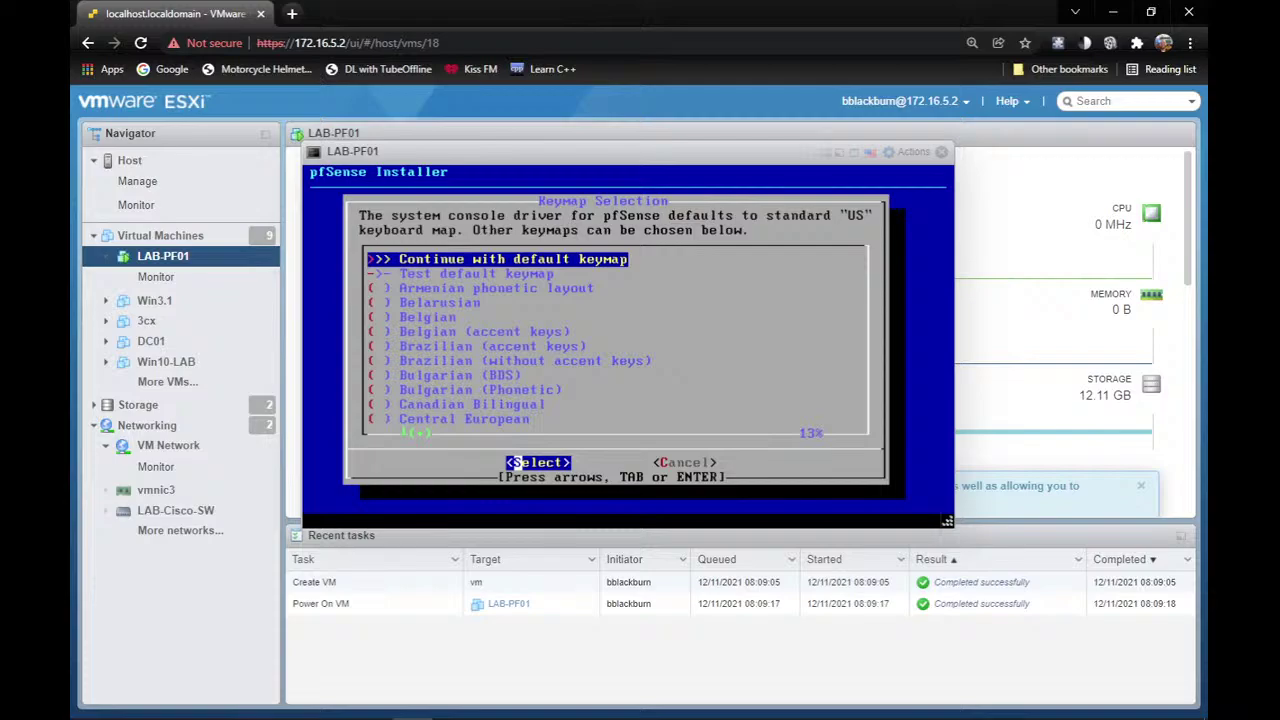
{"action": "key", "text": "Return"}
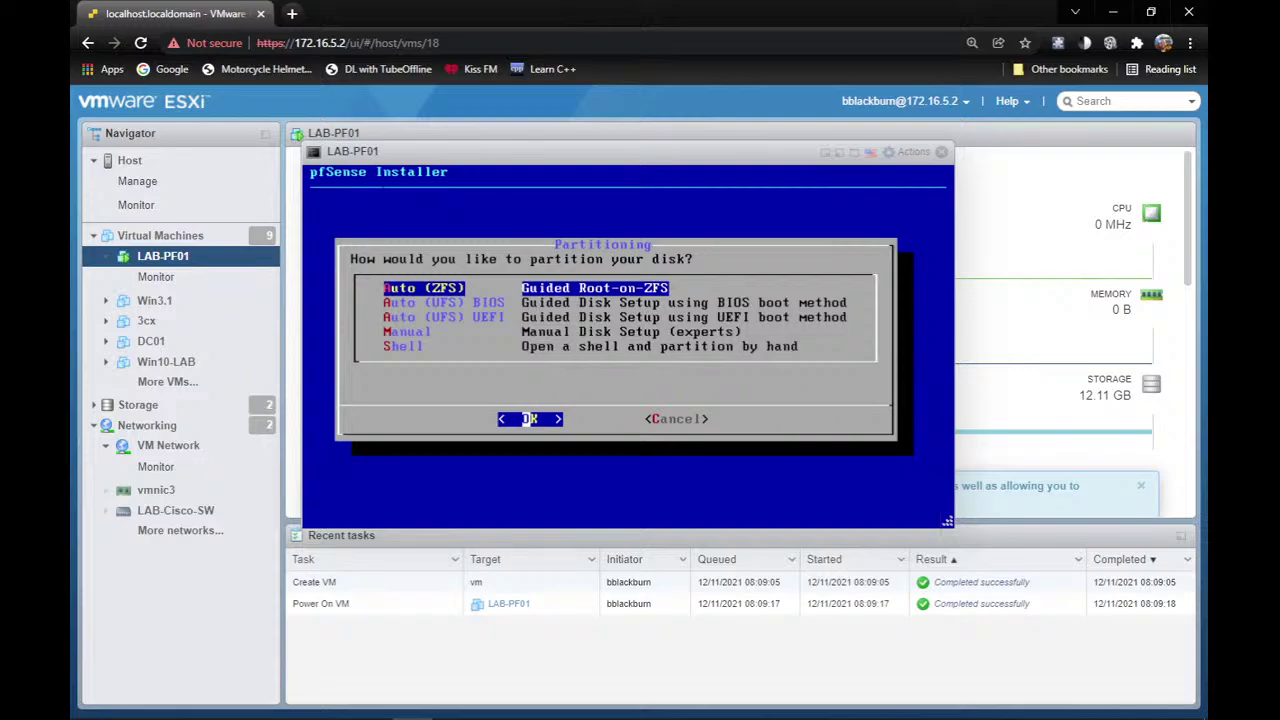
{"action": "key", "text": "Return"}
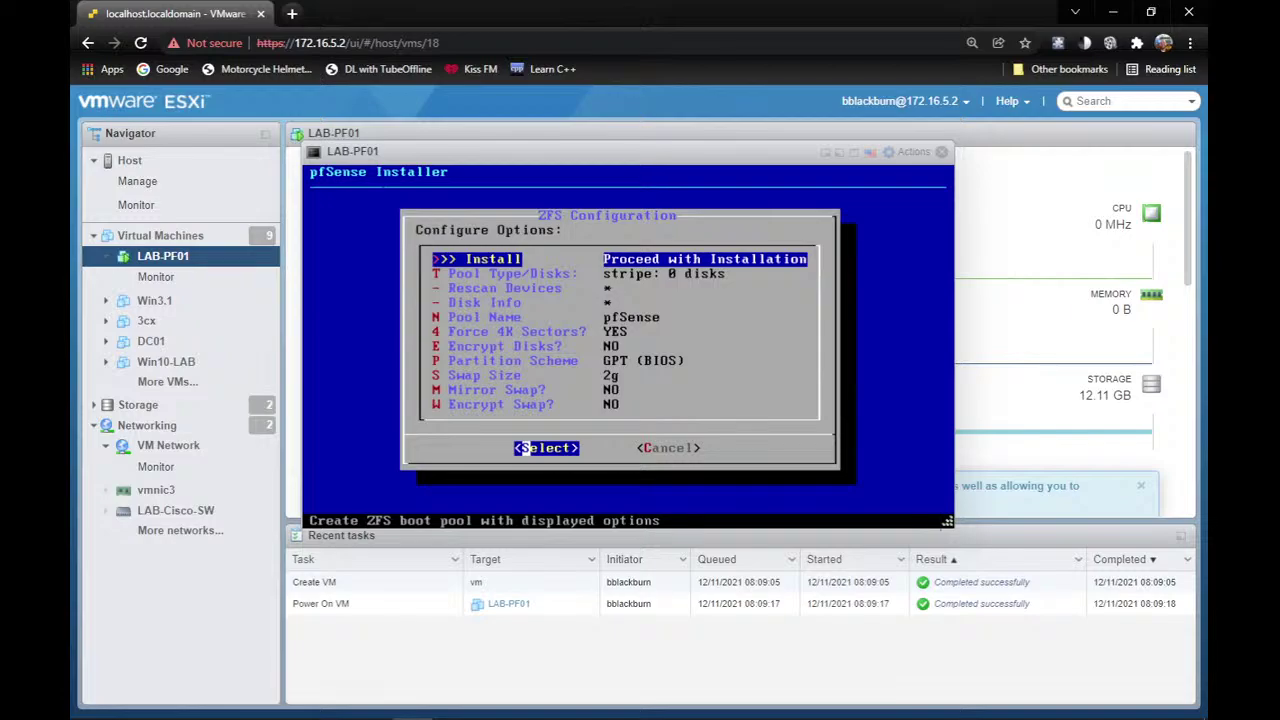
Choose a stripe pool on disk da0 and confirm wiping it to begin installation.
{"action": "key", "text": "Down"}
{"action": "key", "text": "Return"}
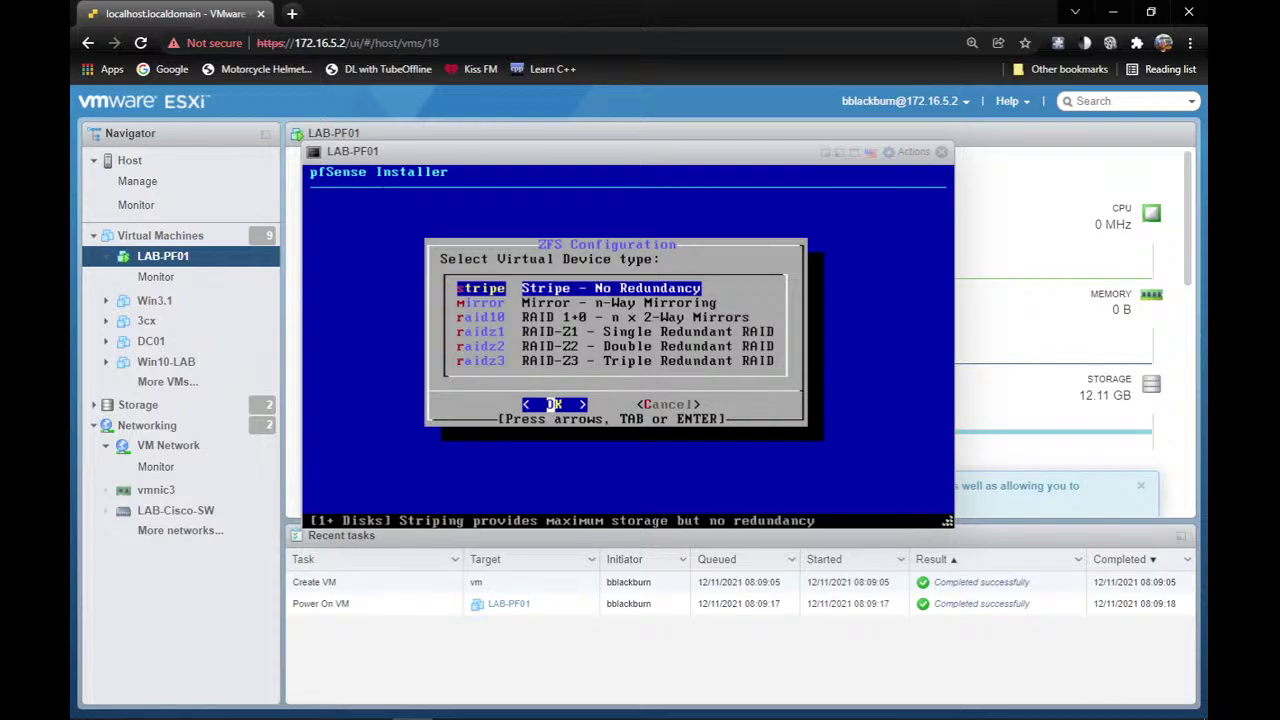
{"action": "key", "text": "Return"}
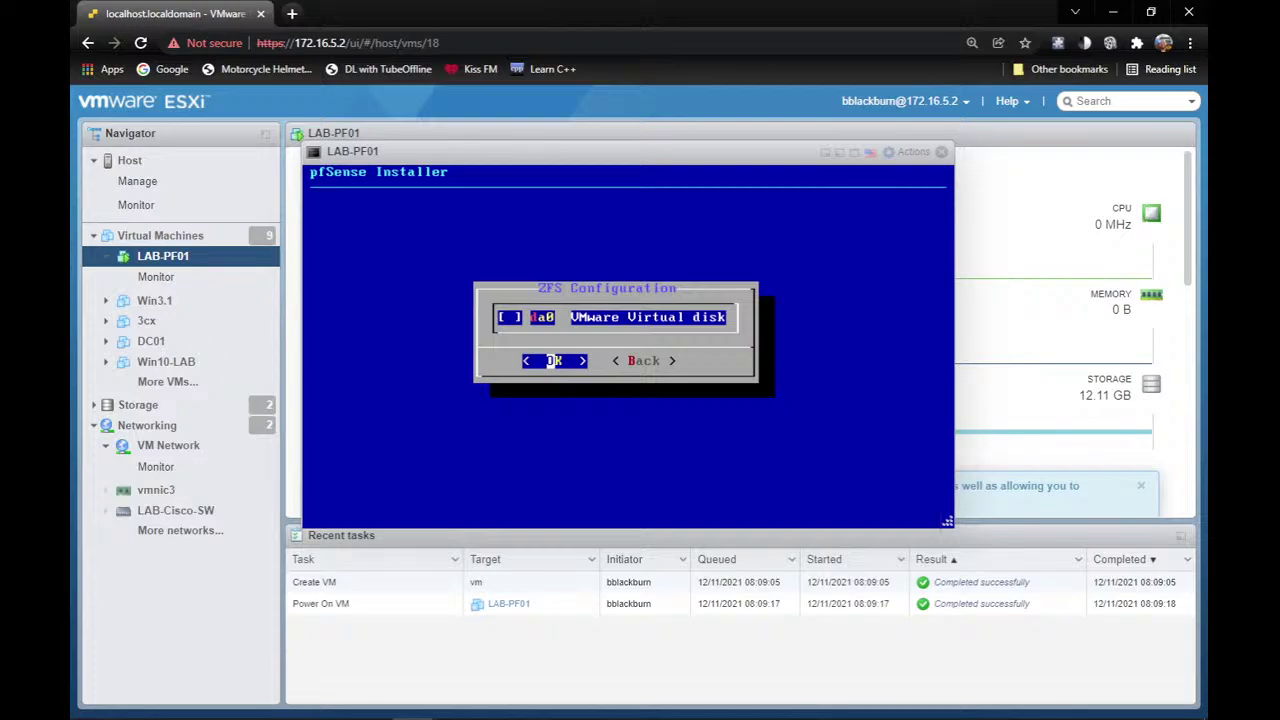
{"action": "key", "text": "space"}
{"action": "key", "text": "Return"}
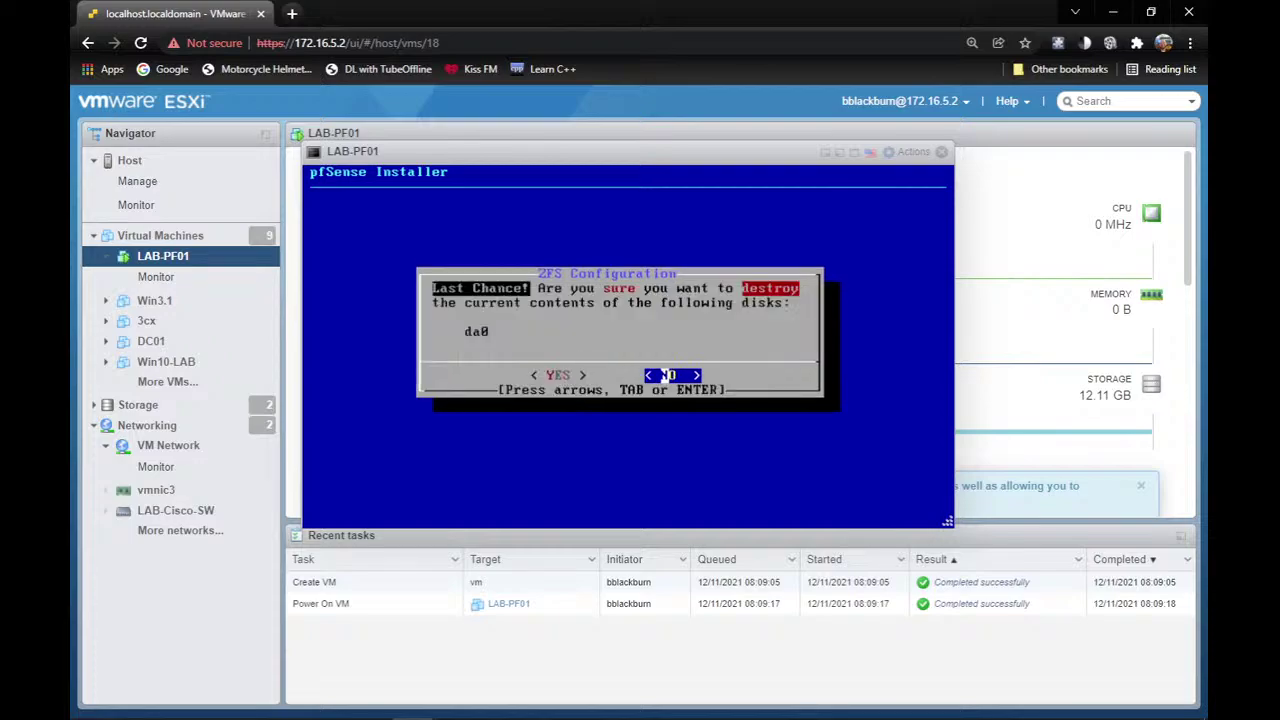
{"action": "key", "text": "Left"}
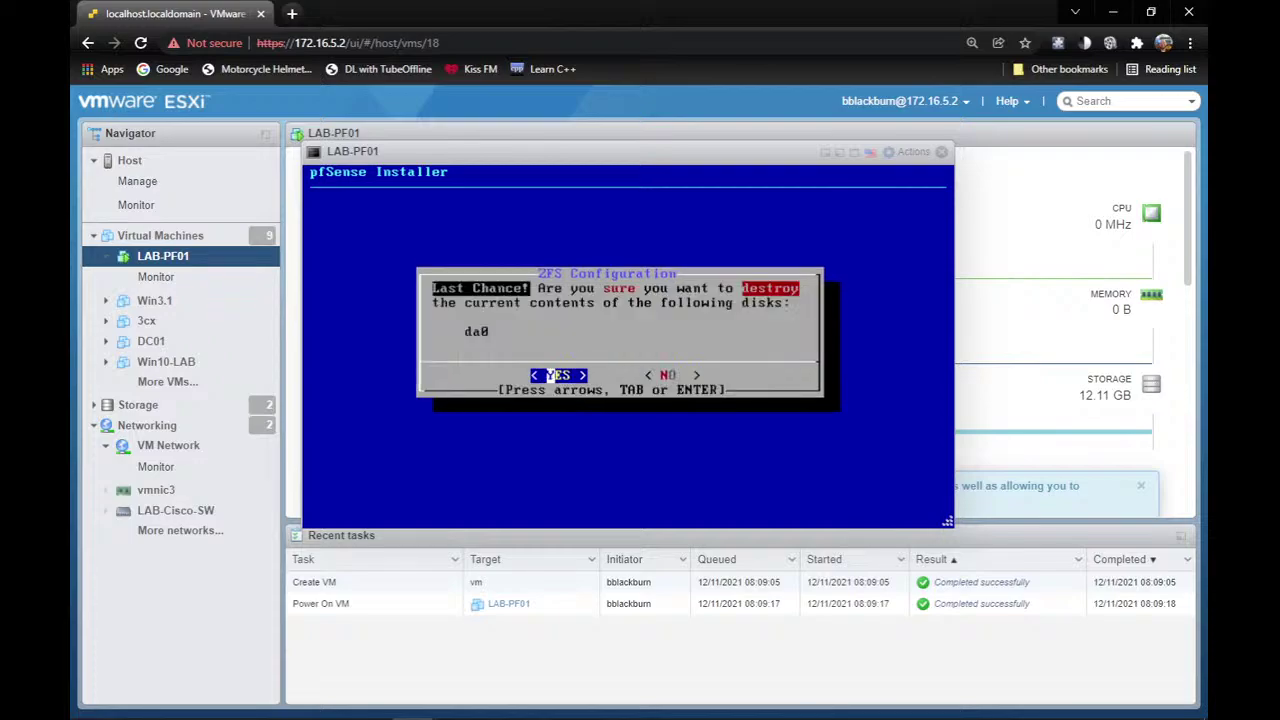
{"action": "key", "text": "Return"}
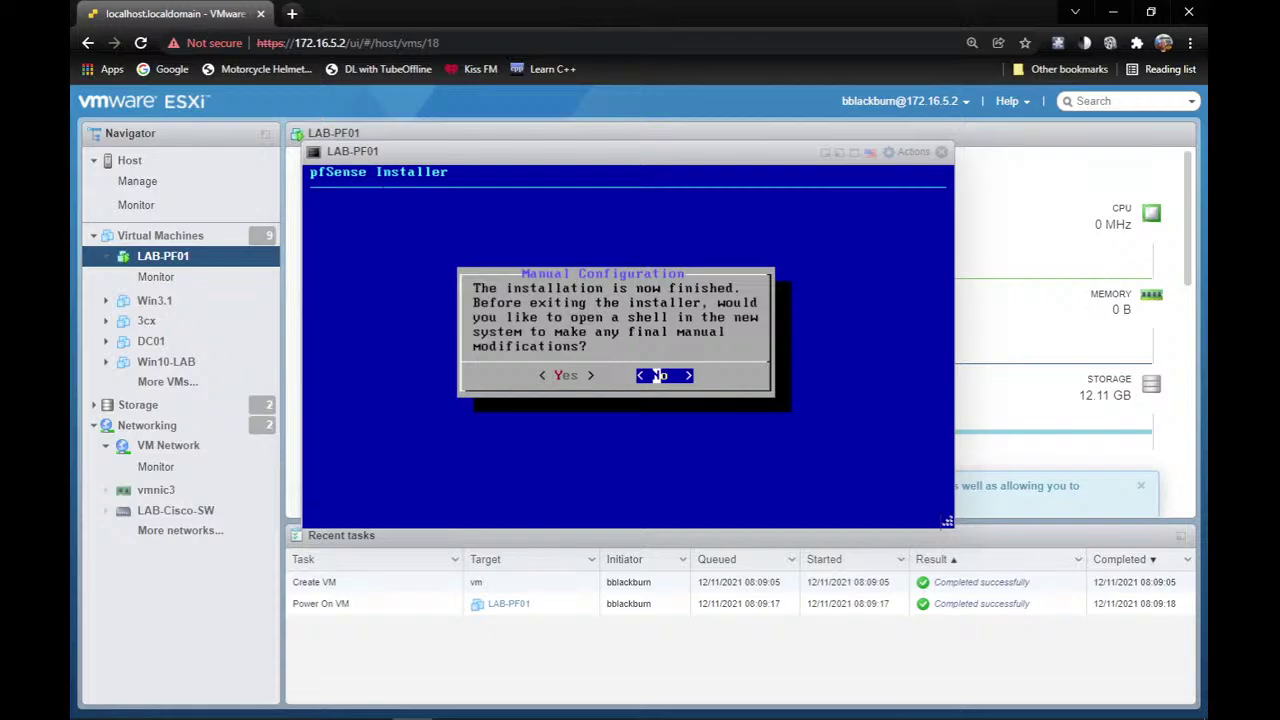
Skip manual configuration and reboot LAB-PF01 into the newly installed pfSense 2.5.2.
{"action": "key", "text": "Return"}
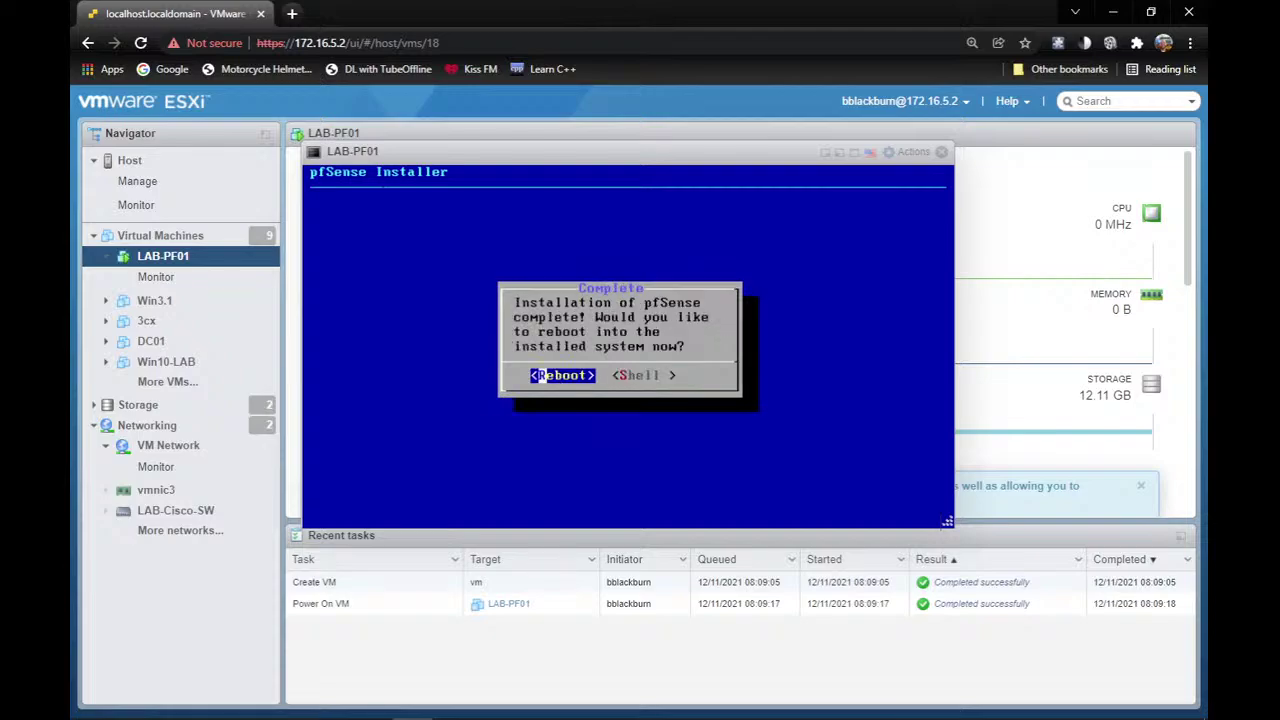
{"action": "key", "text": "Return"}
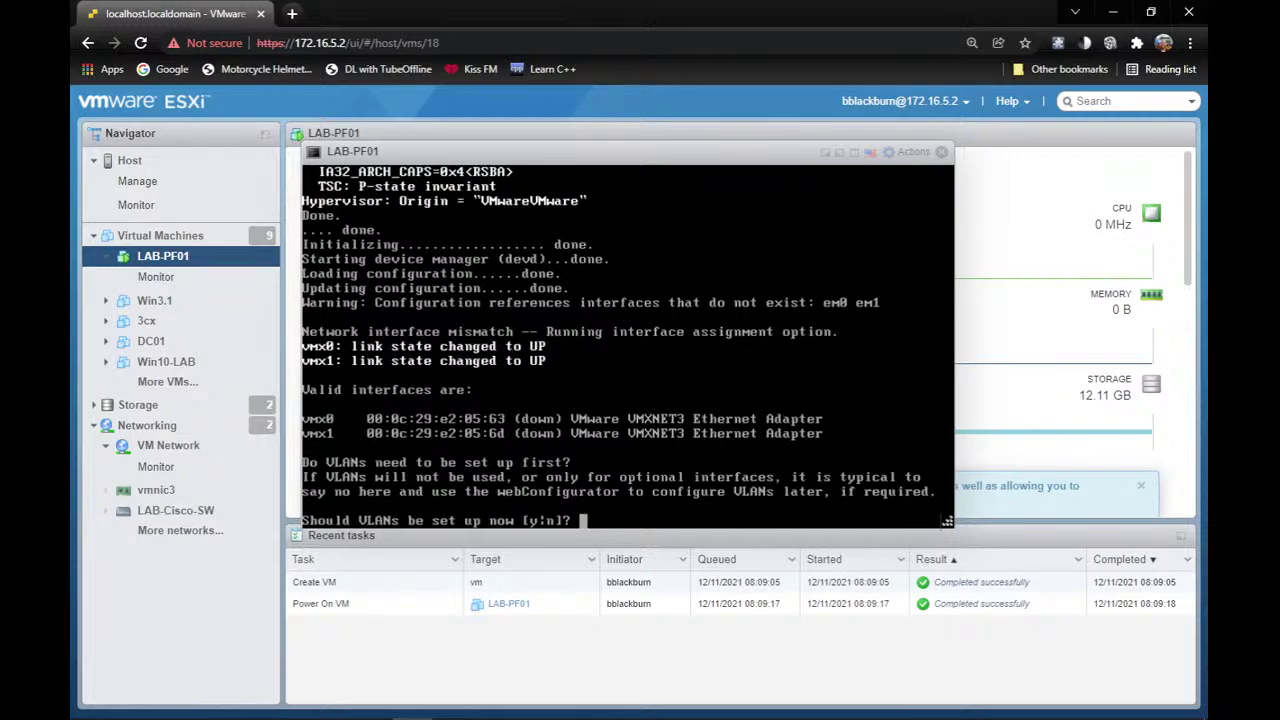
Answer n to VLANs, assign vmx0 as WAN, leave LAN unassigned, and confirm with y.
{"action": "type", "text": "n"}
{"action": "key", "text": "Return"}
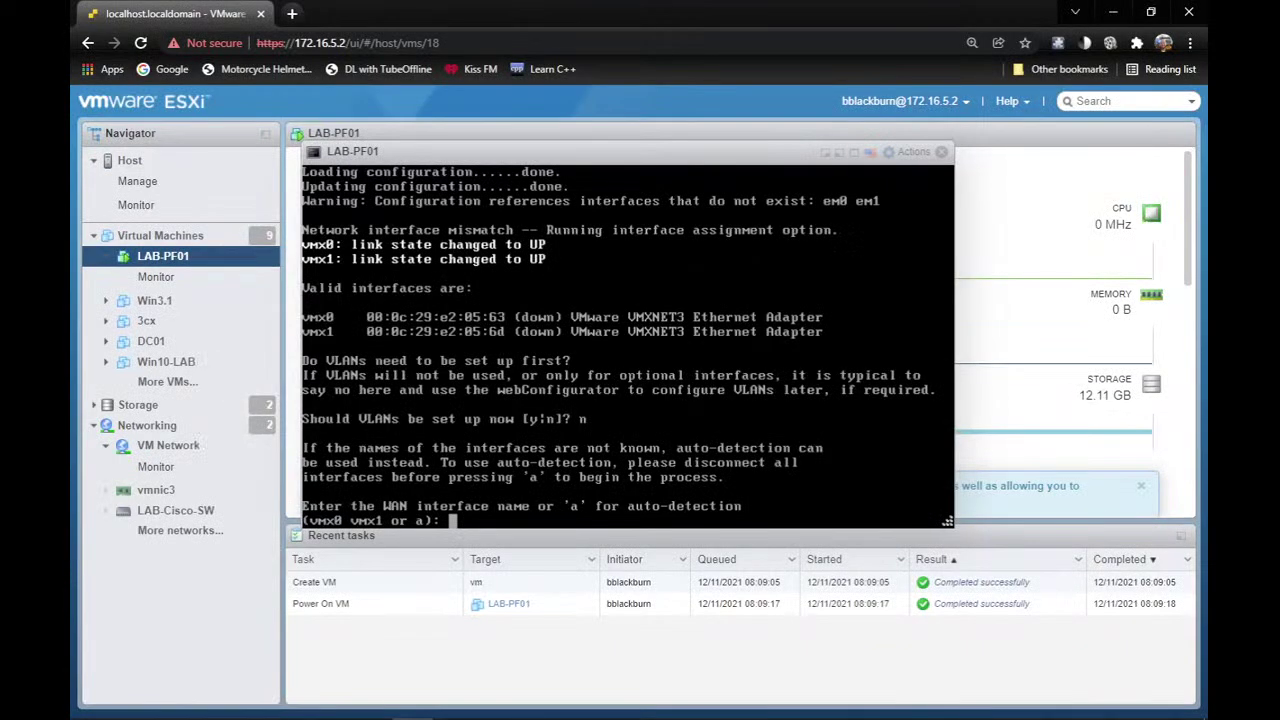
{"action": "type", "text": "vmx0"}
{"action": "key", "text": "BackSpace"}
{"action": "key", "text": "BackSpace"}
{"action": "key", "text": "BackSpace"}
{"action": "key", "text": "BackSpace"}
{"action": "type", "text": "x0"}
{"action": "key", "text": "Return"}
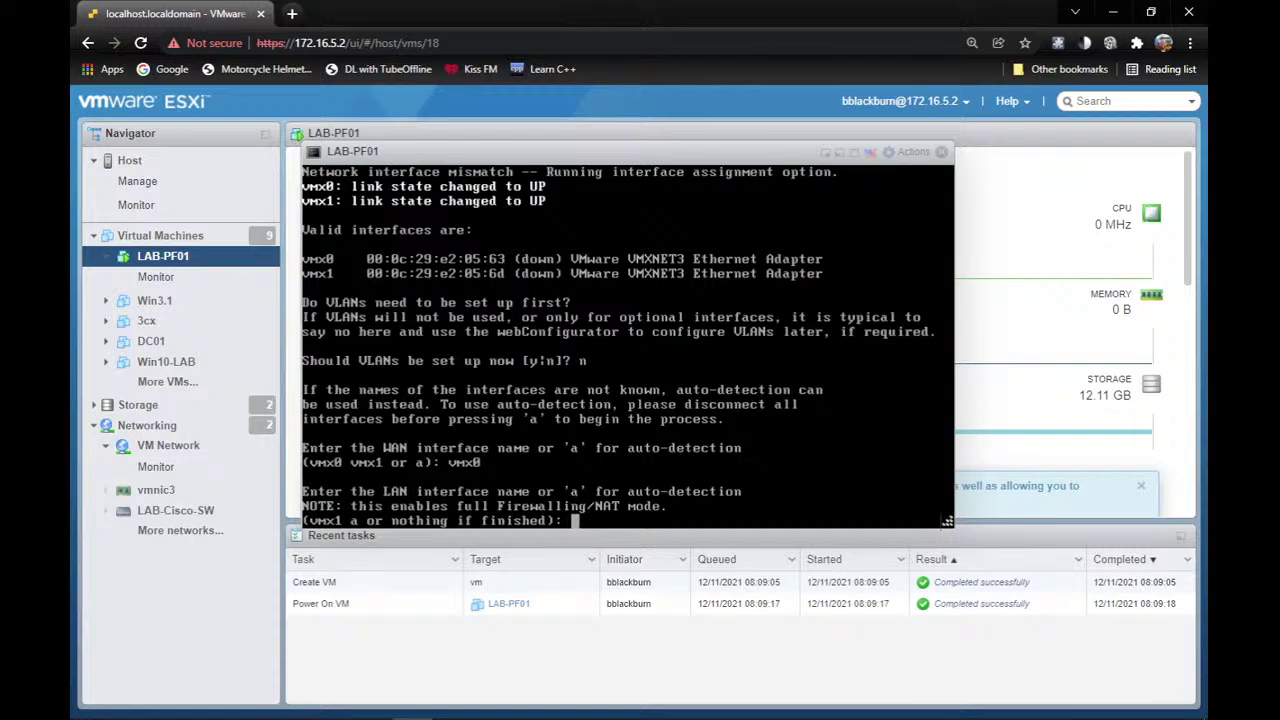
{"action": "key", "text": "Return"}
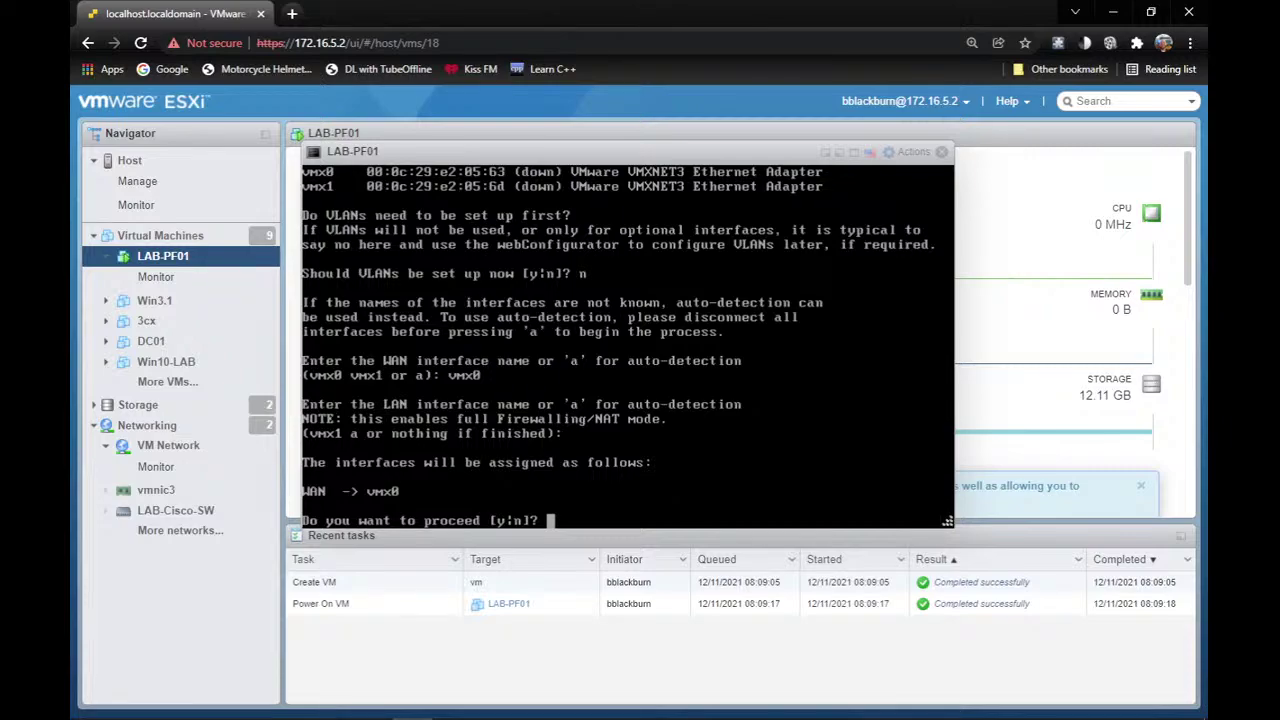
{"action": "type", "text": "y"}
{"action": "key", "text": "Return"}
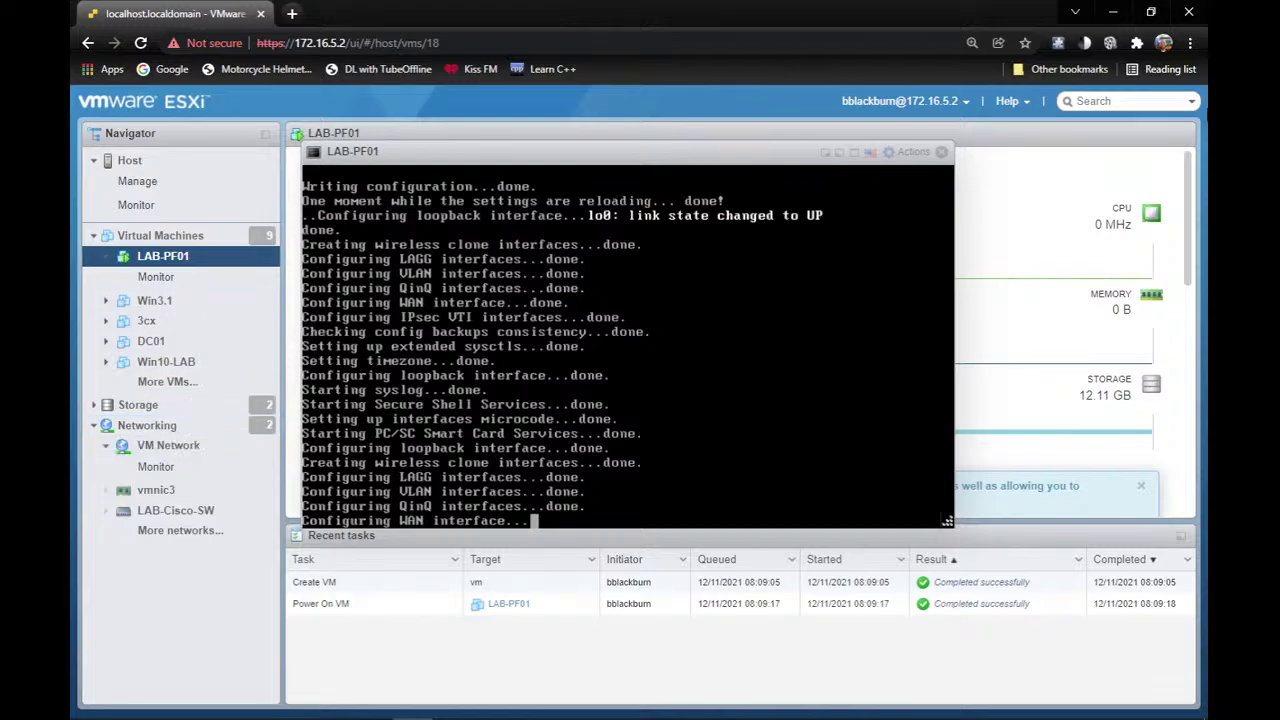
Close the LAB-PF01 console window to get back to its summary page.
{"action": "left_click", "coordinate": [942, 153]}
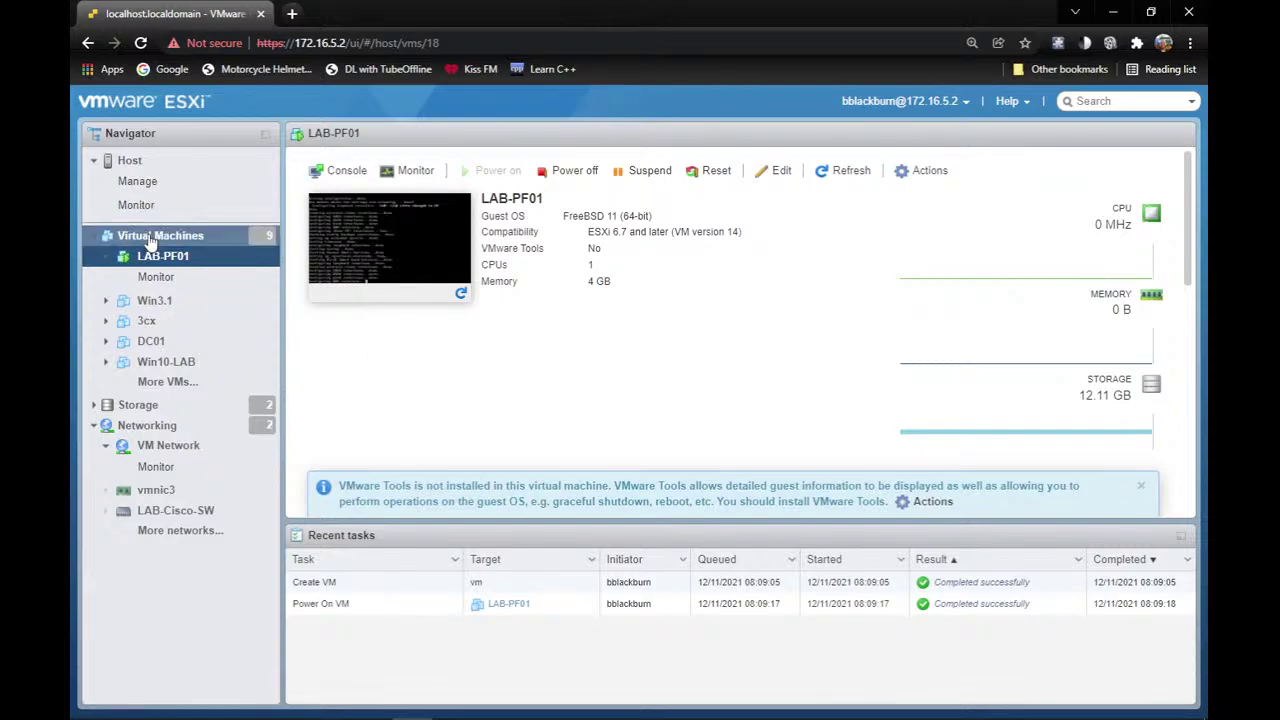
Open the LAB-PF01 console in a new browser tab and check its boot progress.
{"action": "right_click", "coordinate": [418, 250]}
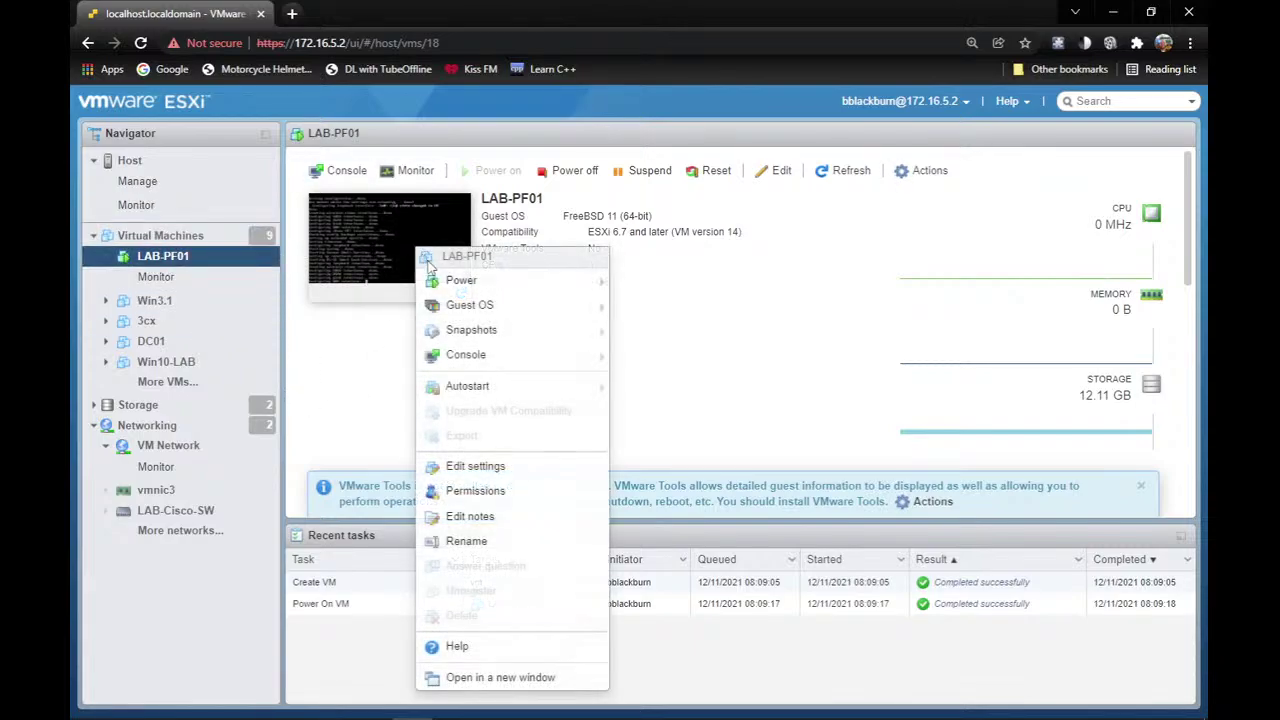
{"action": "mouse_move", "coordinate": [560, 354]}
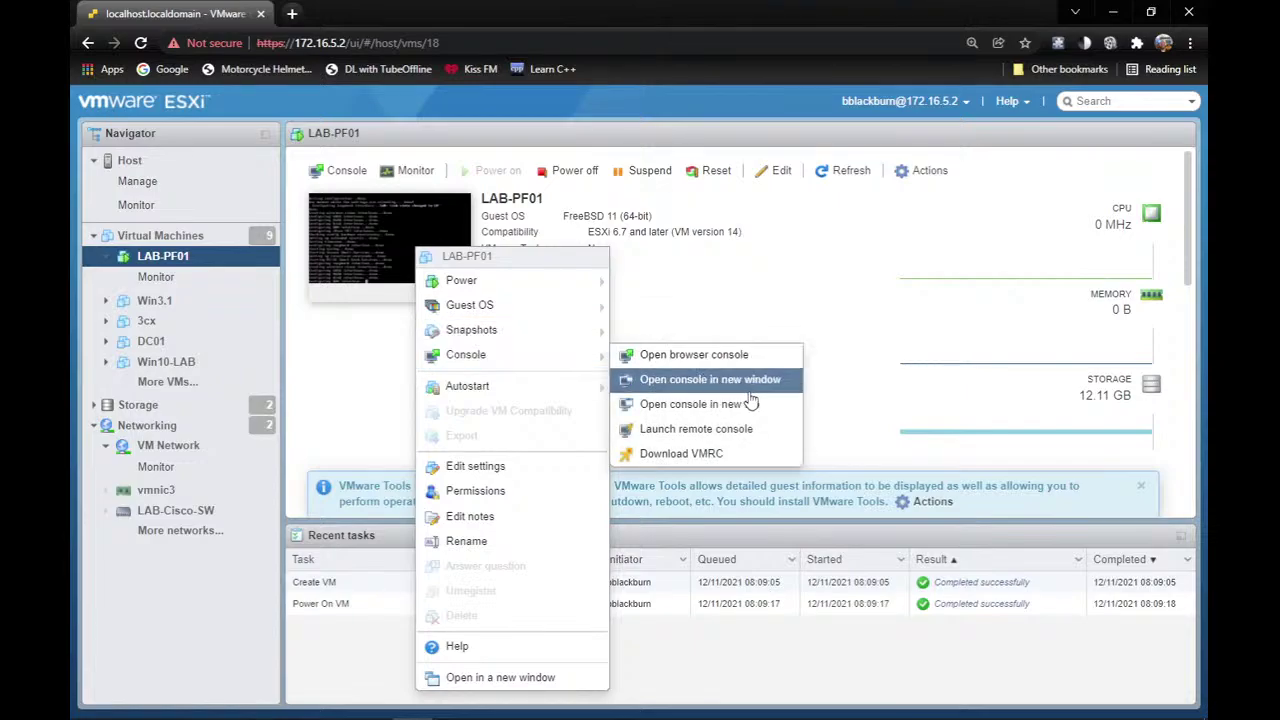
{"action": "left_click", "coordinate": [788, 406]}
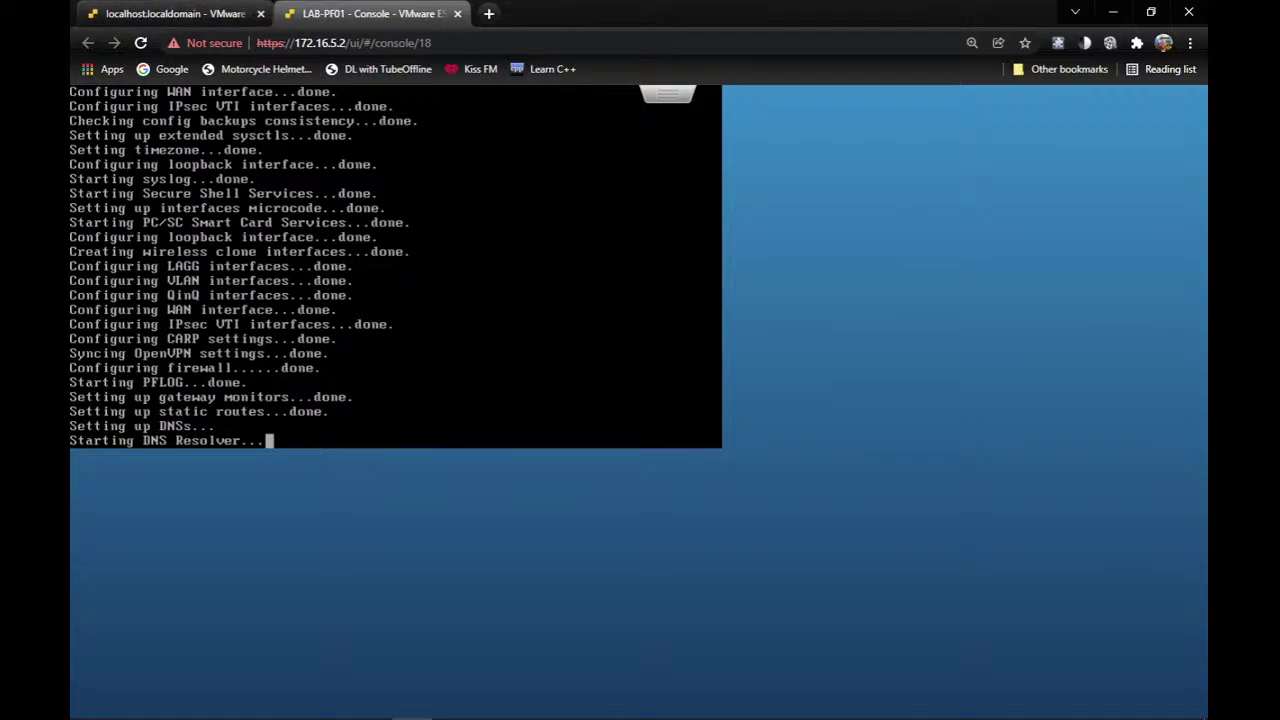
{"action": "left_click", "coordinate": [172, 13]}
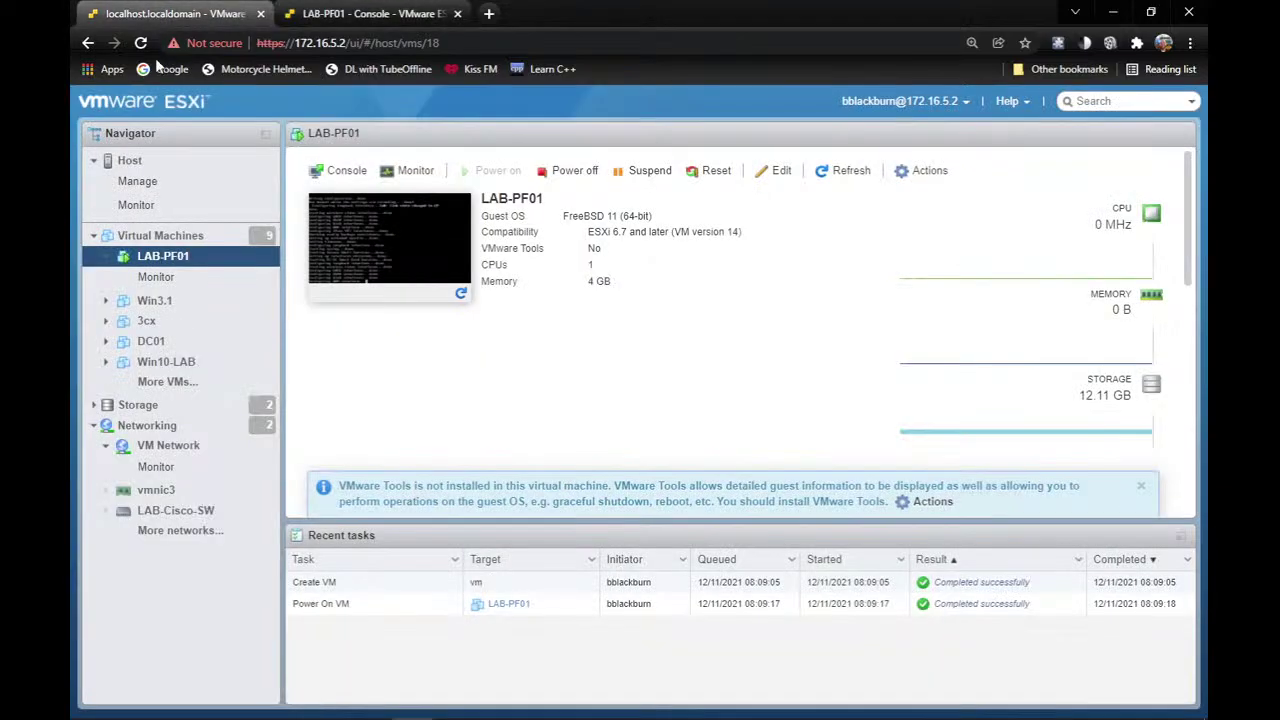
{"action": "left_click", "coordinate": [352, 10]}
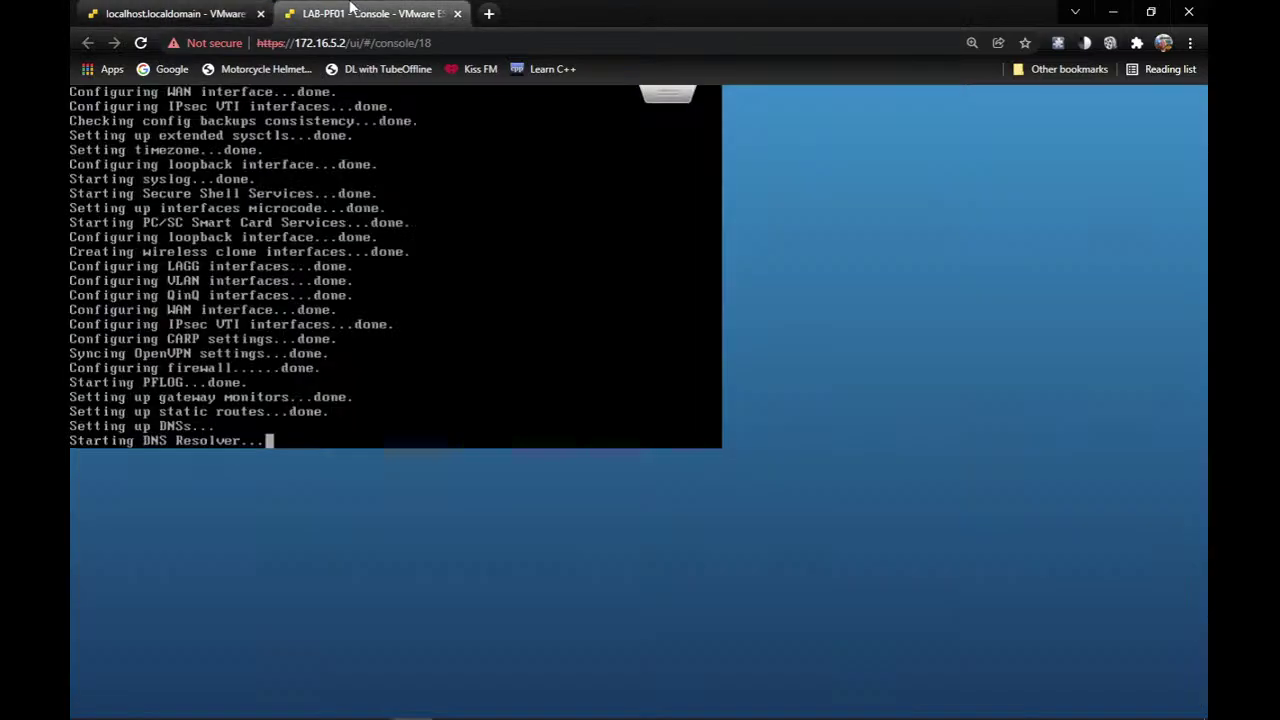
{"action": "left_click", "coordinate": [160, 12]}
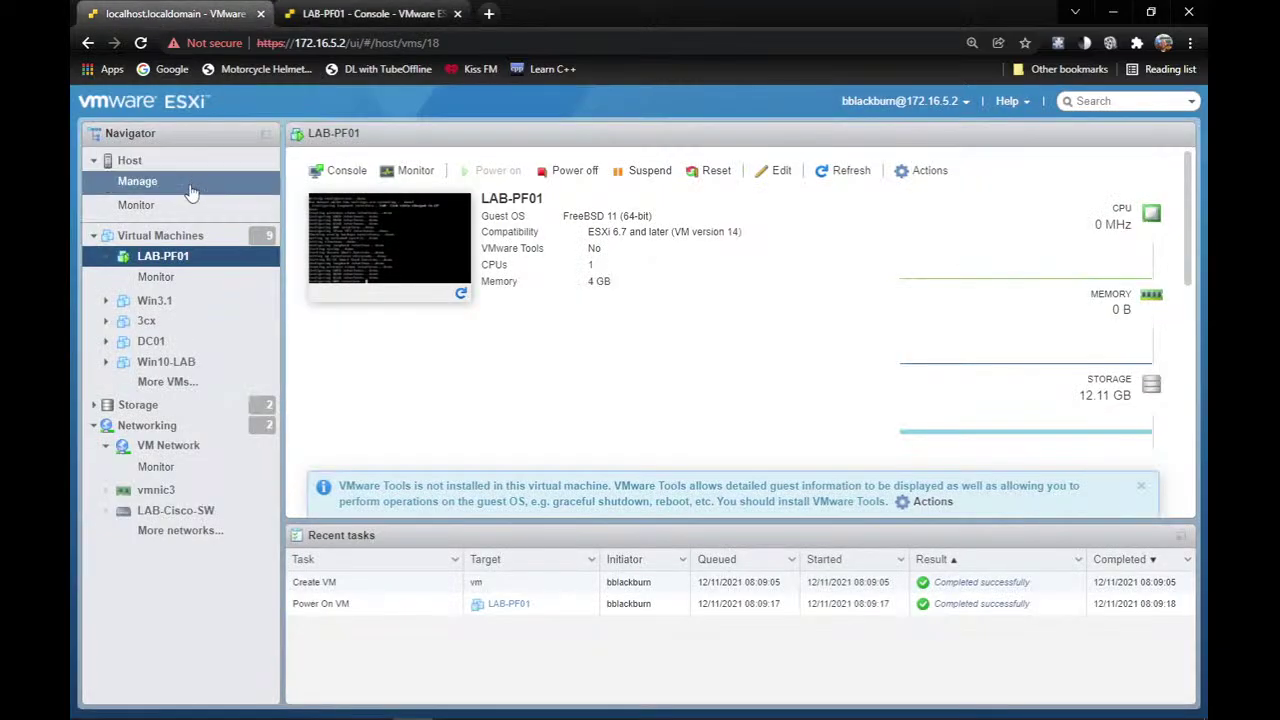
Power on Win10-LAB from the Virtual Machines list, then return to the LAB-PF01 console tab.
{"action": "left_click", "coordinate": [178, 236]}
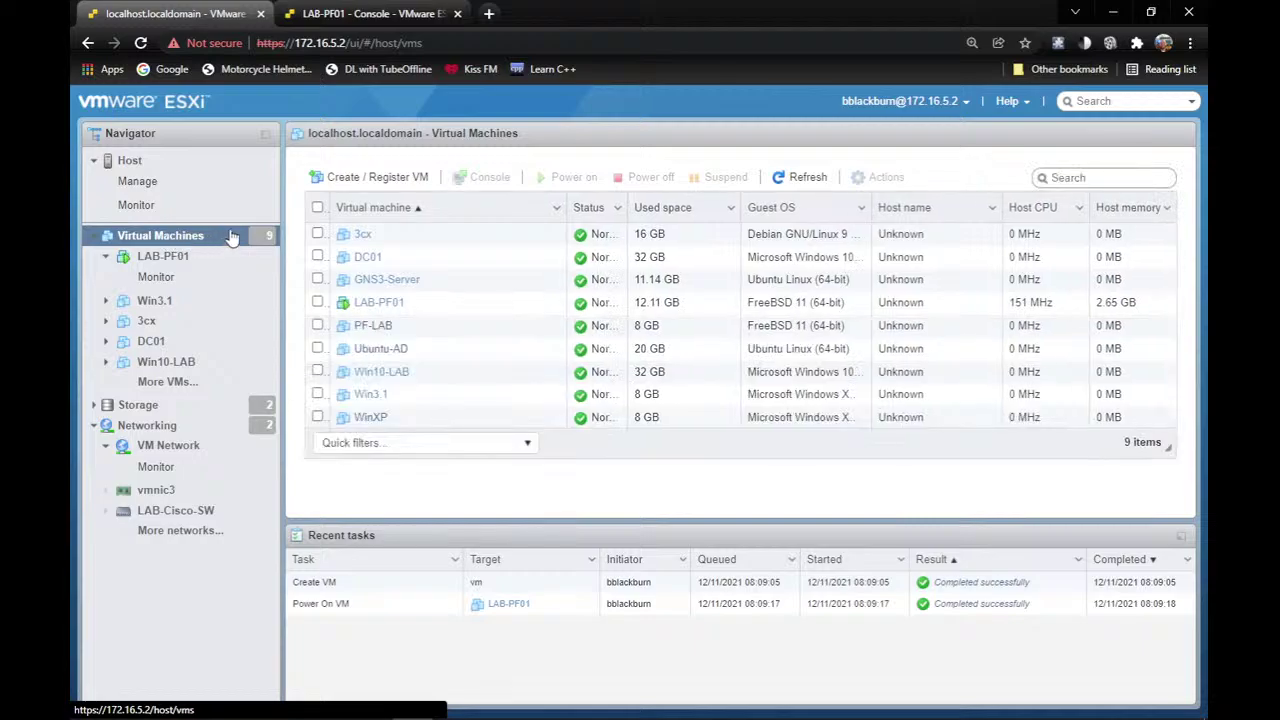
{"action": "left_click", "coordinate": [395, 373]}
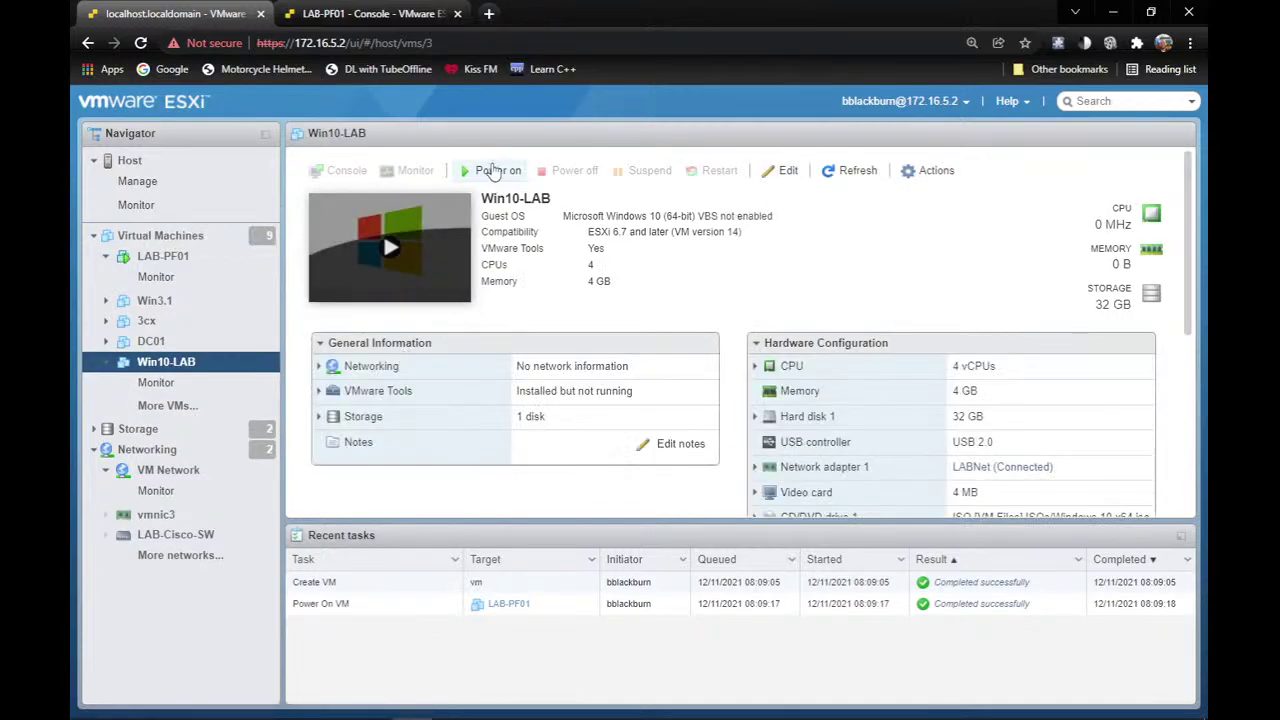
{"action": "left_click", "coordinate": [493, 173]}
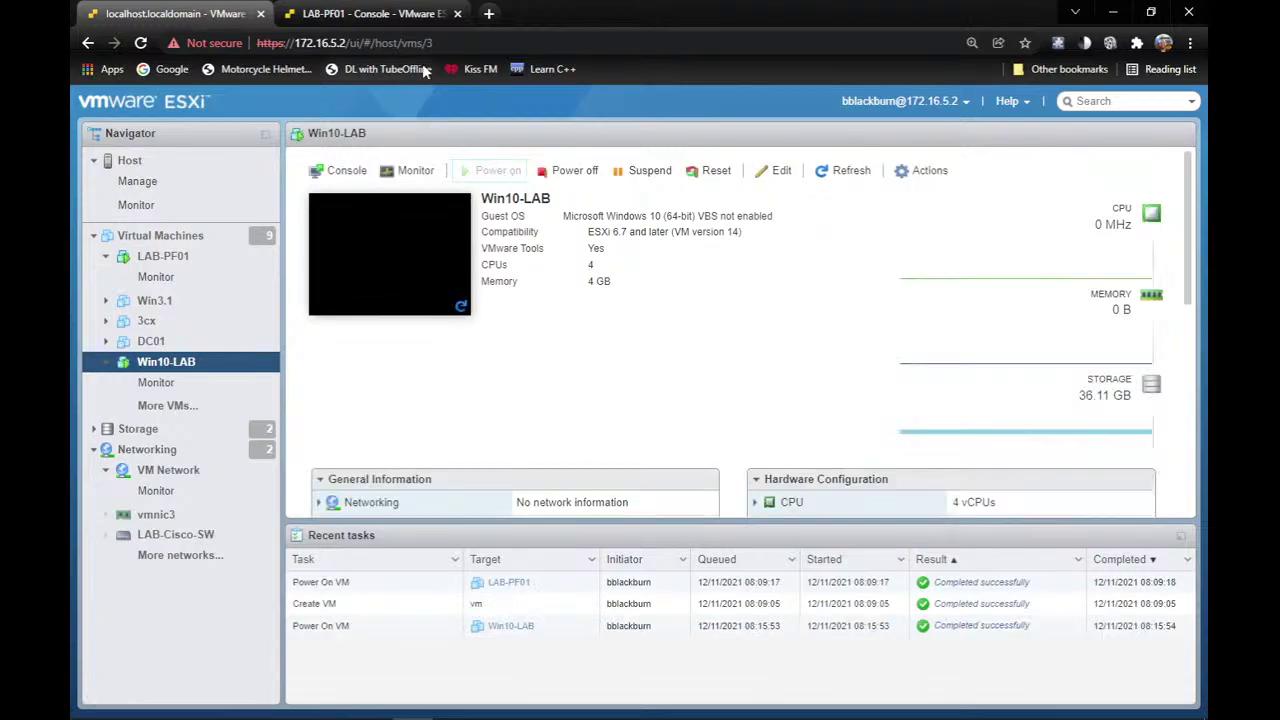
{"action": "left_click", "coordinate": [339, 10]}
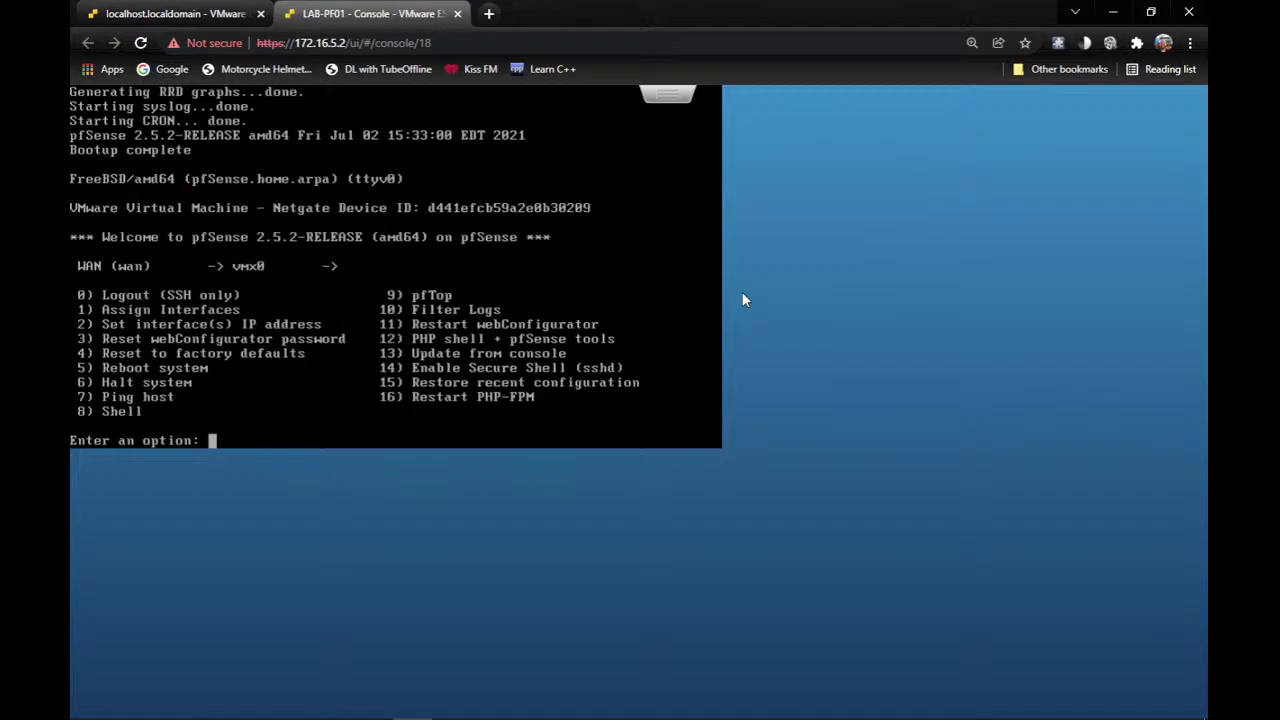
Via menu option 2, set WAN to IPv4 DHCP, no DHCP6 or IPv6 address, and revert webConfigurator to HTTP.
{"action": "type", "text": "2"}
{"action": "key", "text": "Return"}
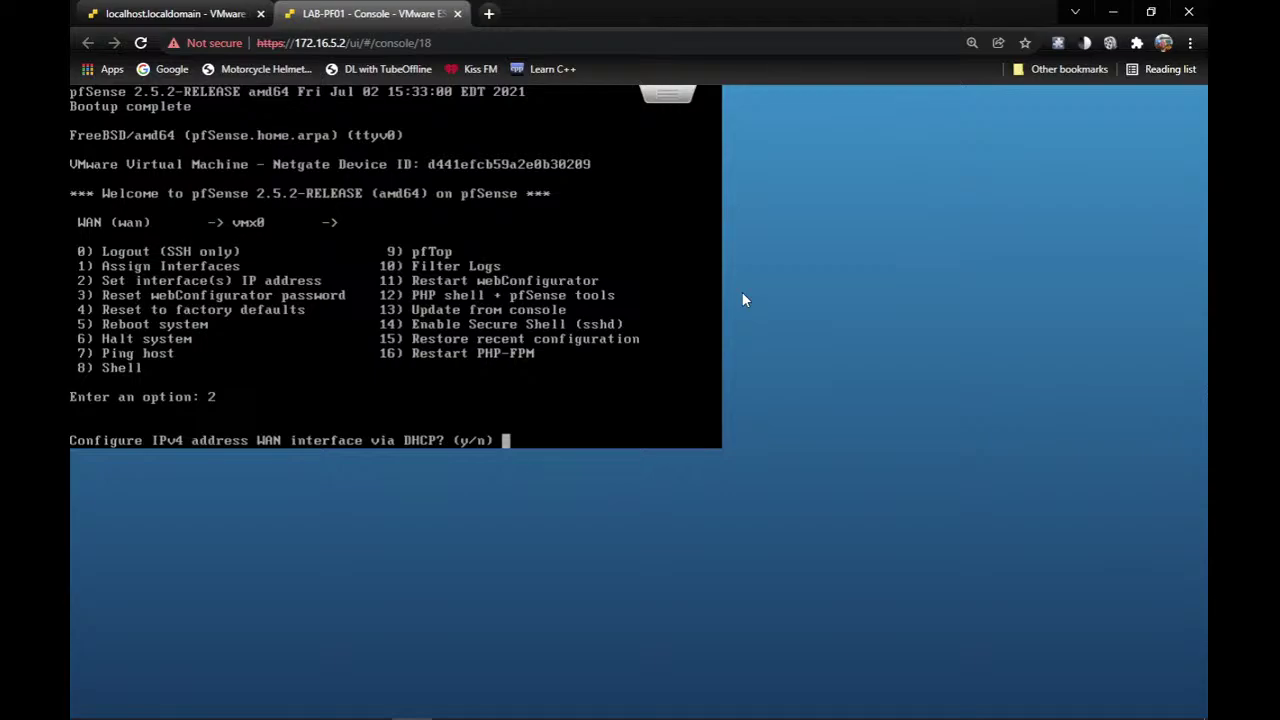
{"action": "type", "text": "y"}
{"action": "key", "text": "Return"}
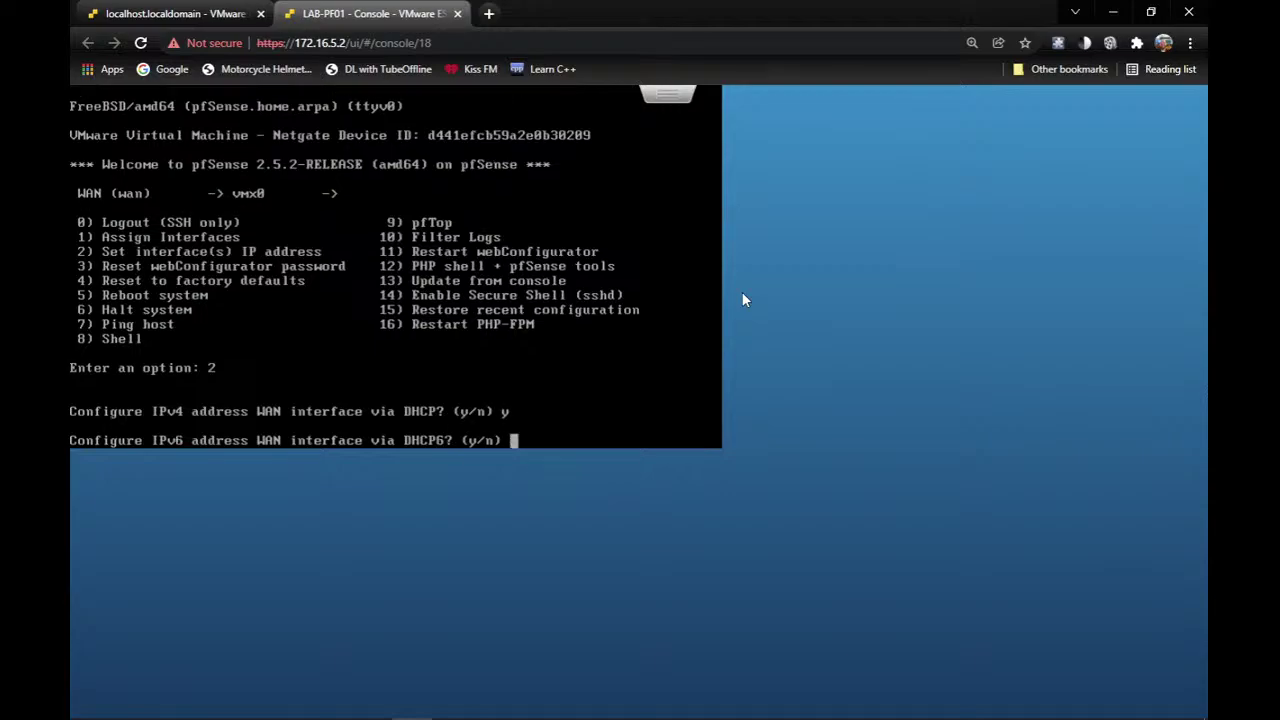
{"action": "type", "text": "n"}
{"action": "key", "text": "Return"}
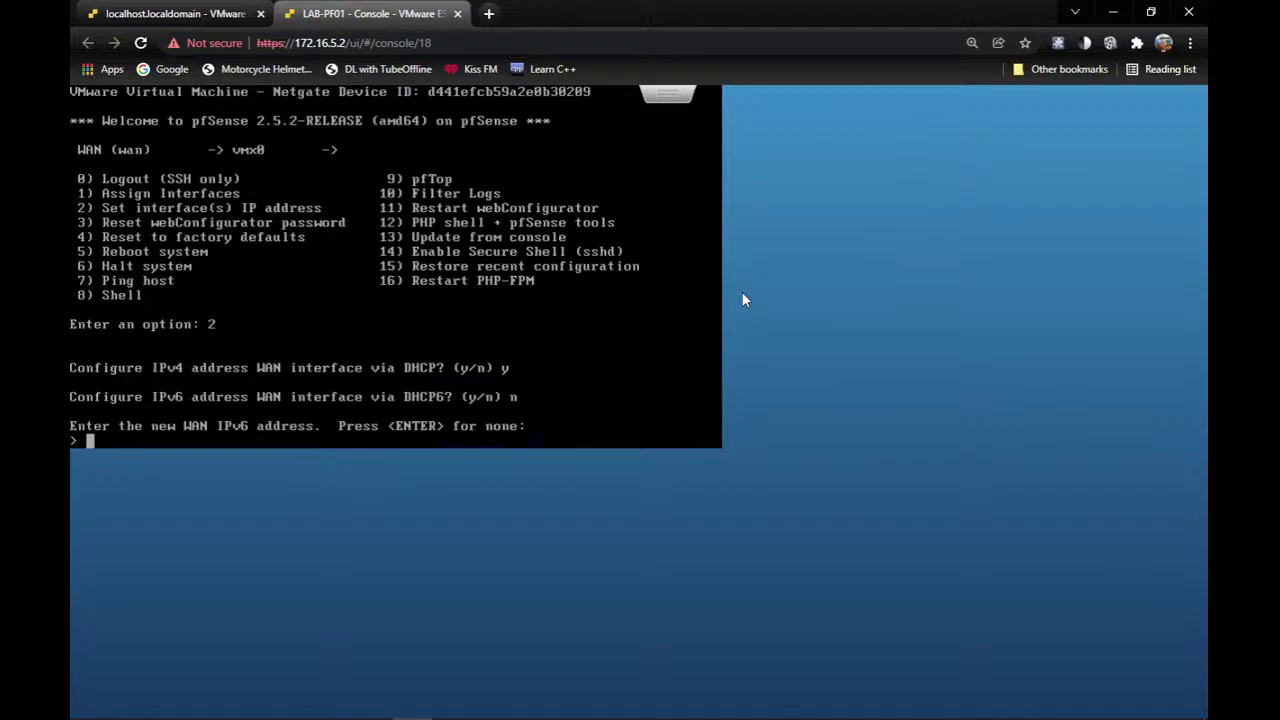
{"action": "key", "text": "Return"}
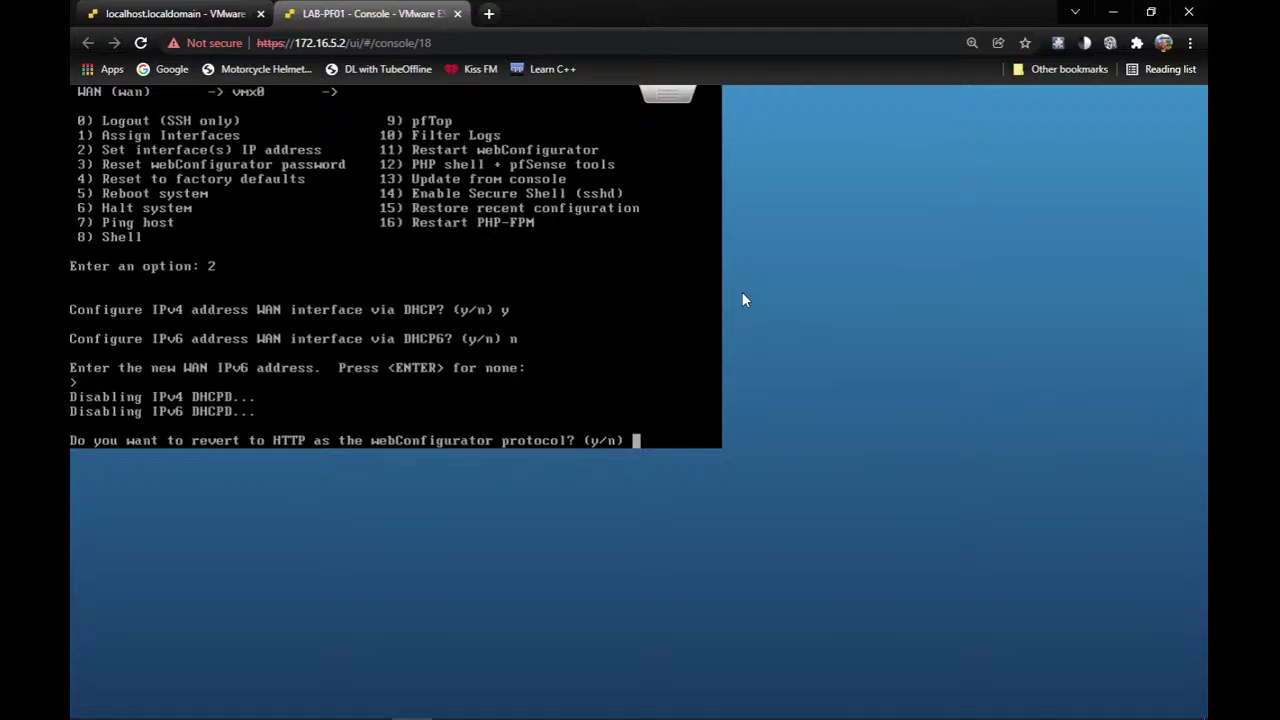
{"action": "type", "text": "y"}
{"action": "key", "text": "Return"}
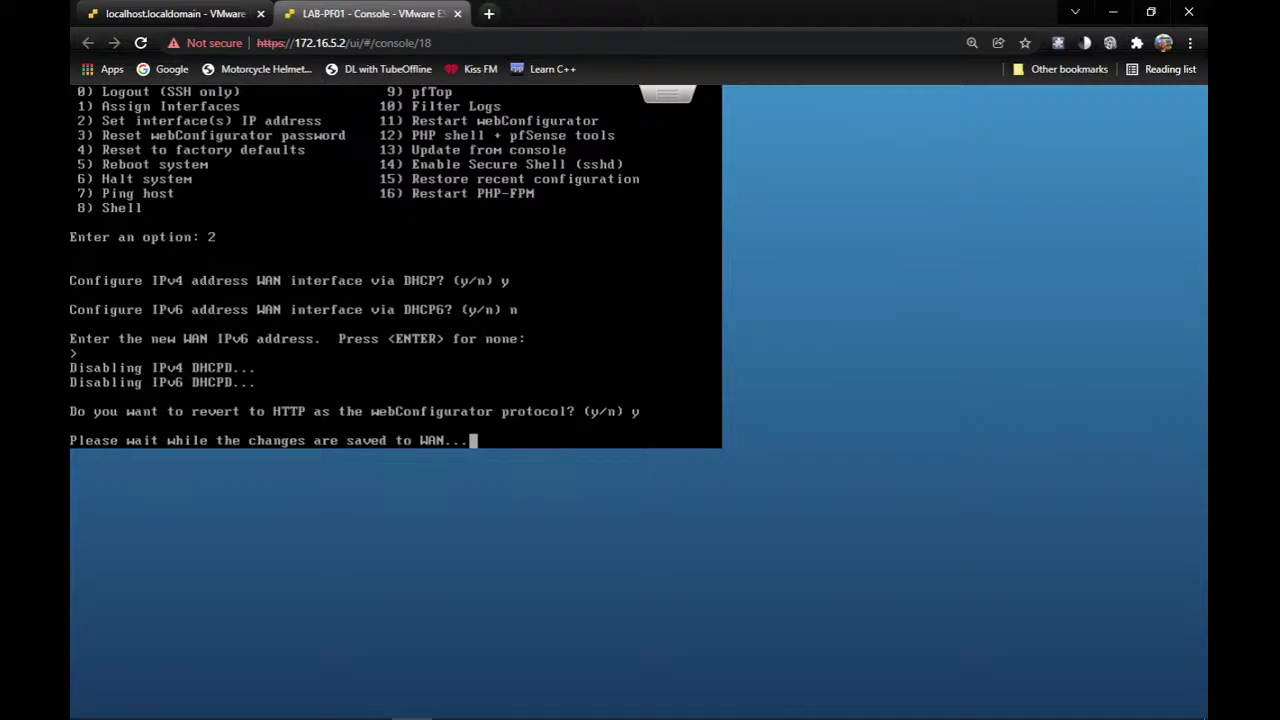
Open the Win10-LAB console in a new tab placed after the LAB-PF01 tab.
{"action": "left_click", "coordinate": [170, 13]}
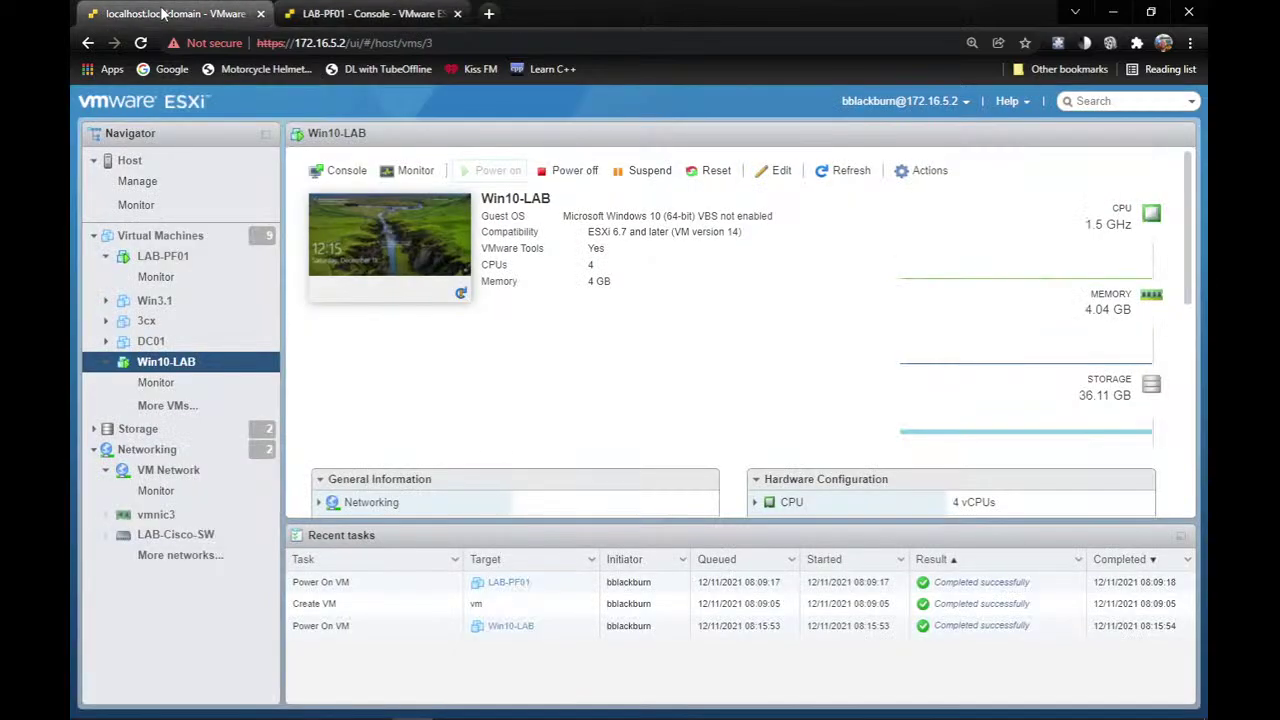
{"action": "right_click", "coordinate": [370, 220]}
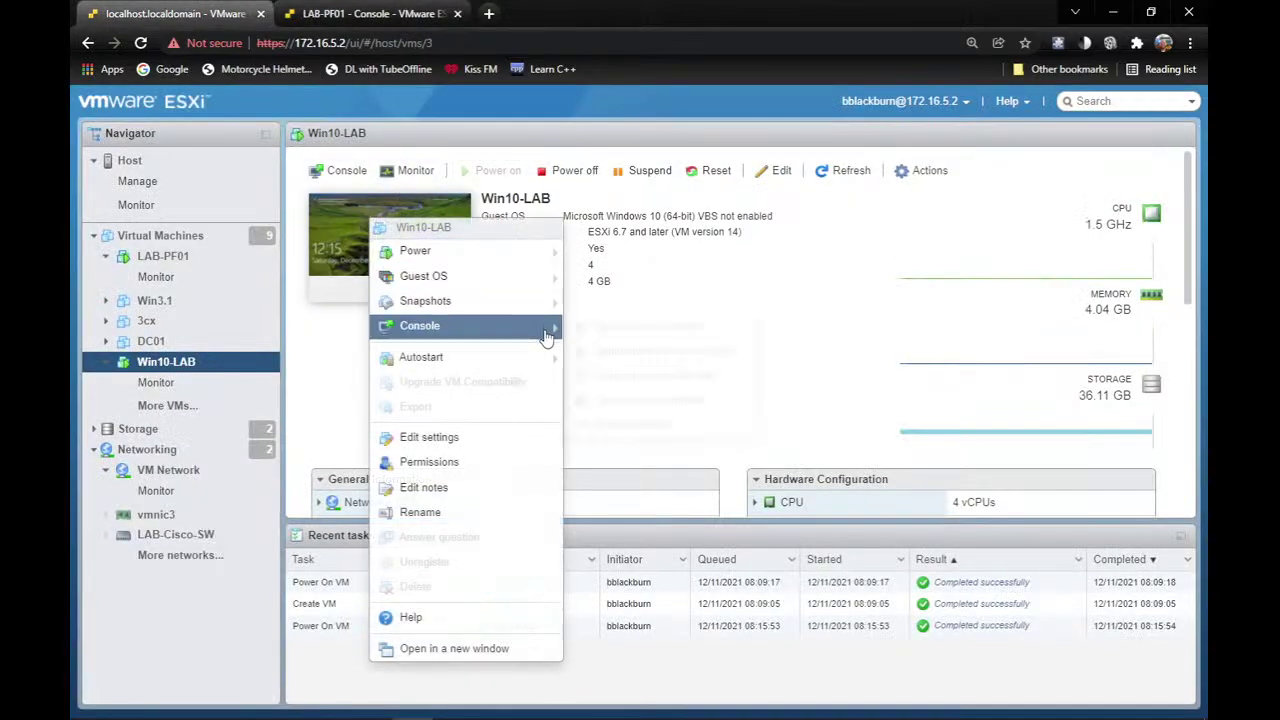
{"action": "mouse_move", "coordinate": [548, 328]}
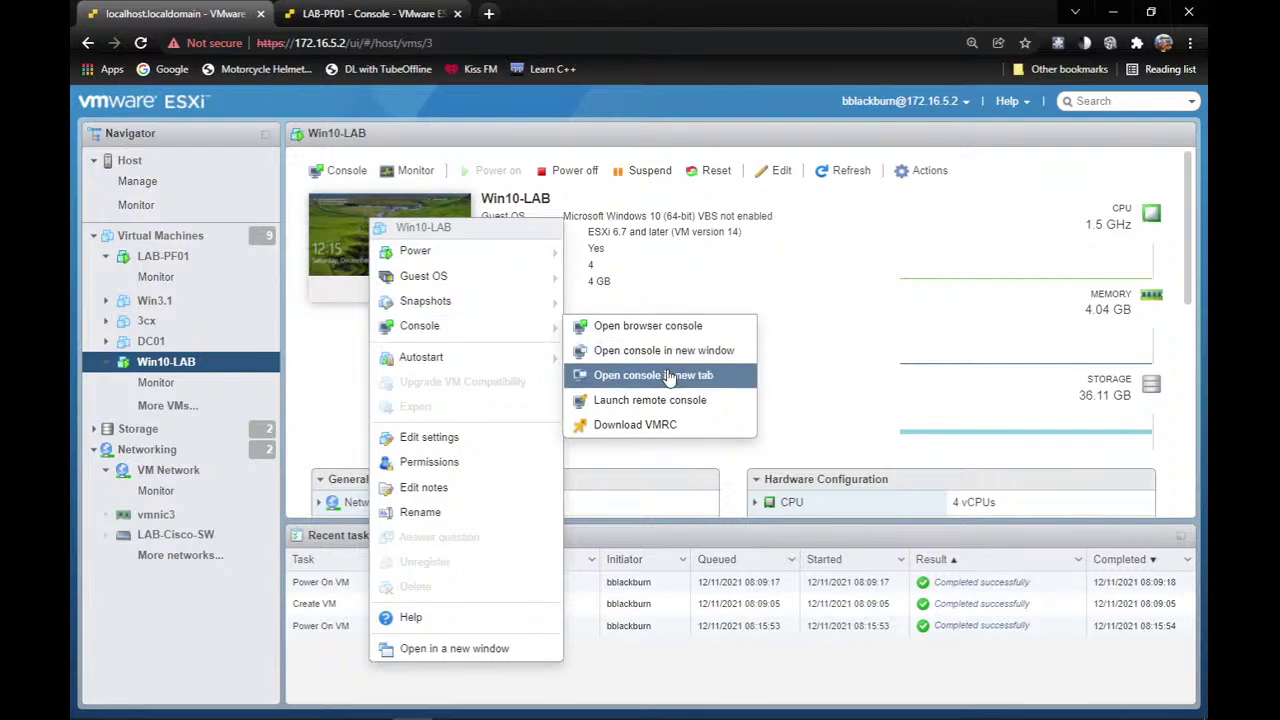
{"action": "left_click", "coordinate": [729, 385]}
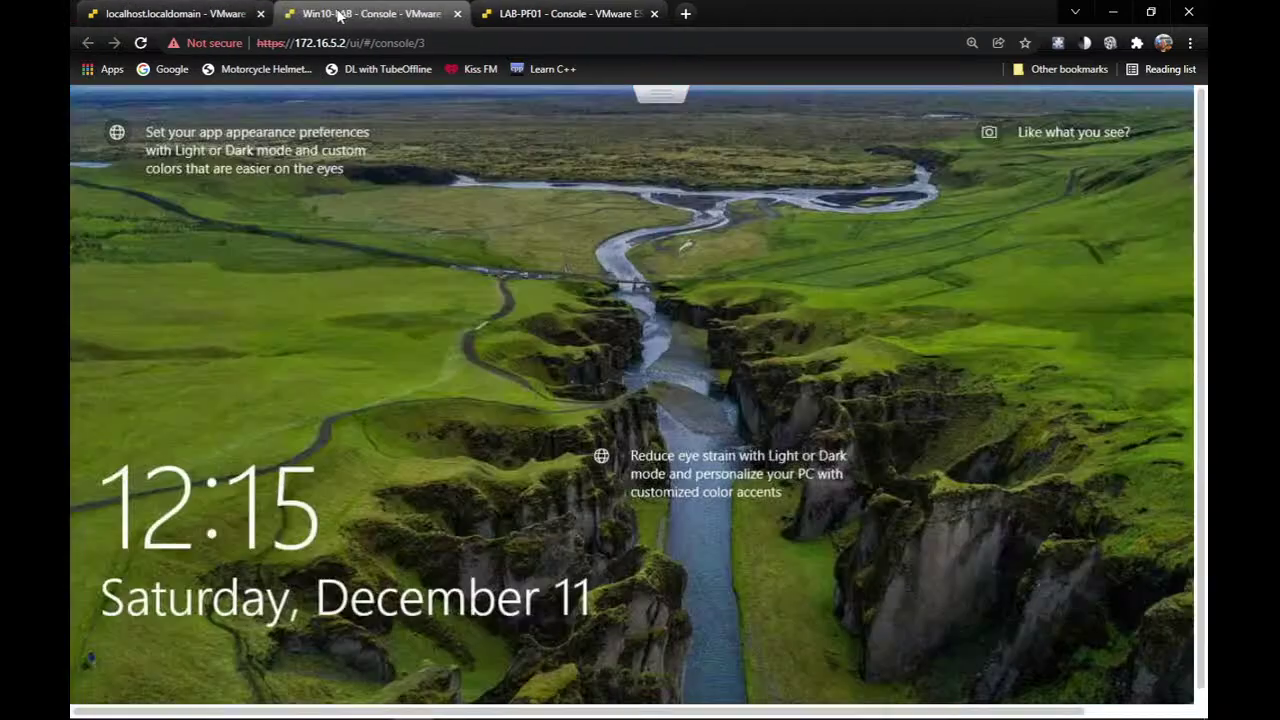
{"action": "left_click_drag", "start_coordinate": [337, 13], "coordinate": [640, 19]}
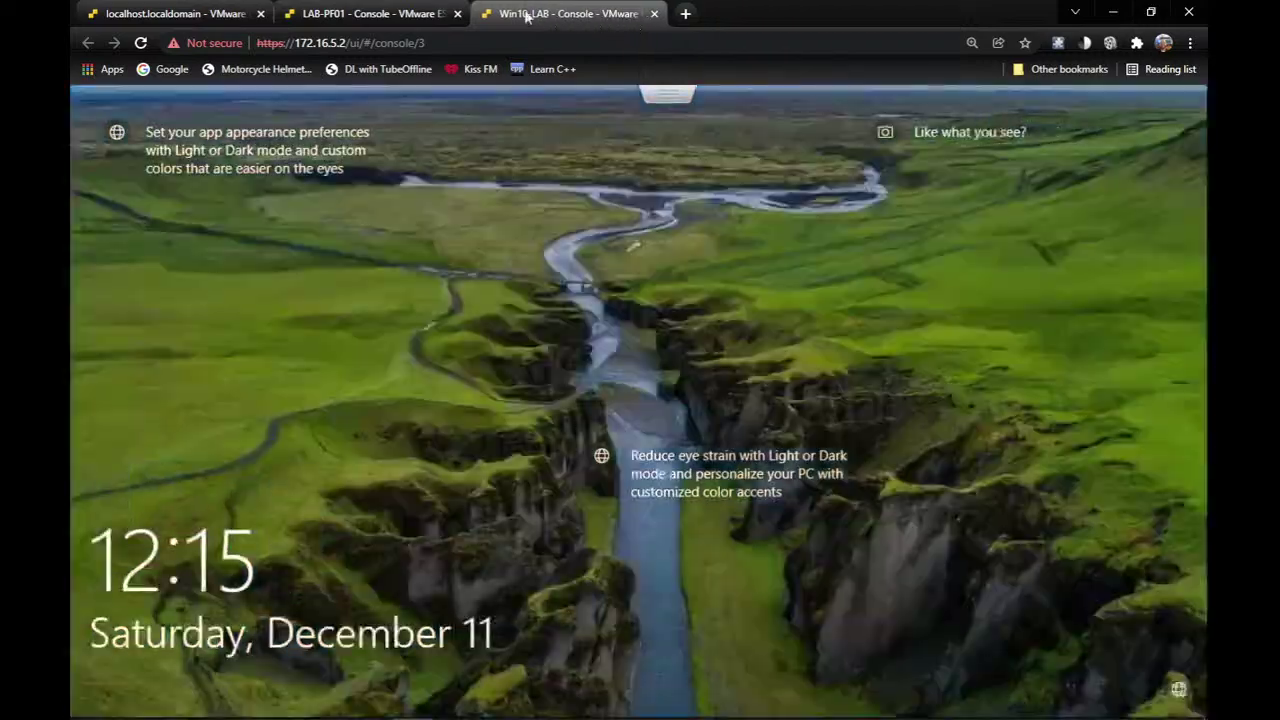
{"action": "left_click", "coordinate": [113, 8]}
{"action": "left_click", "coordinate": [362, 10]}
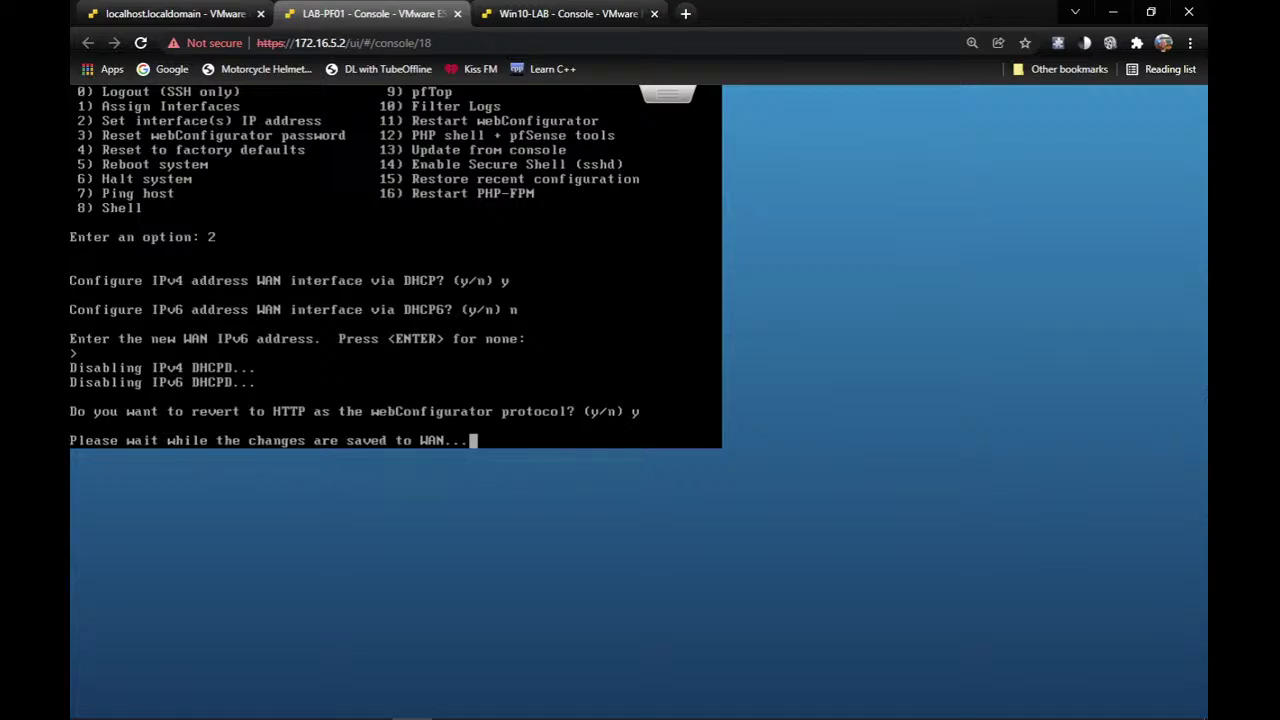
Try signing in to Windows on Win10-LAB with the account password, then return to LAB-PF01.
{"action": "left_click", "coordinate": [548, 12]}
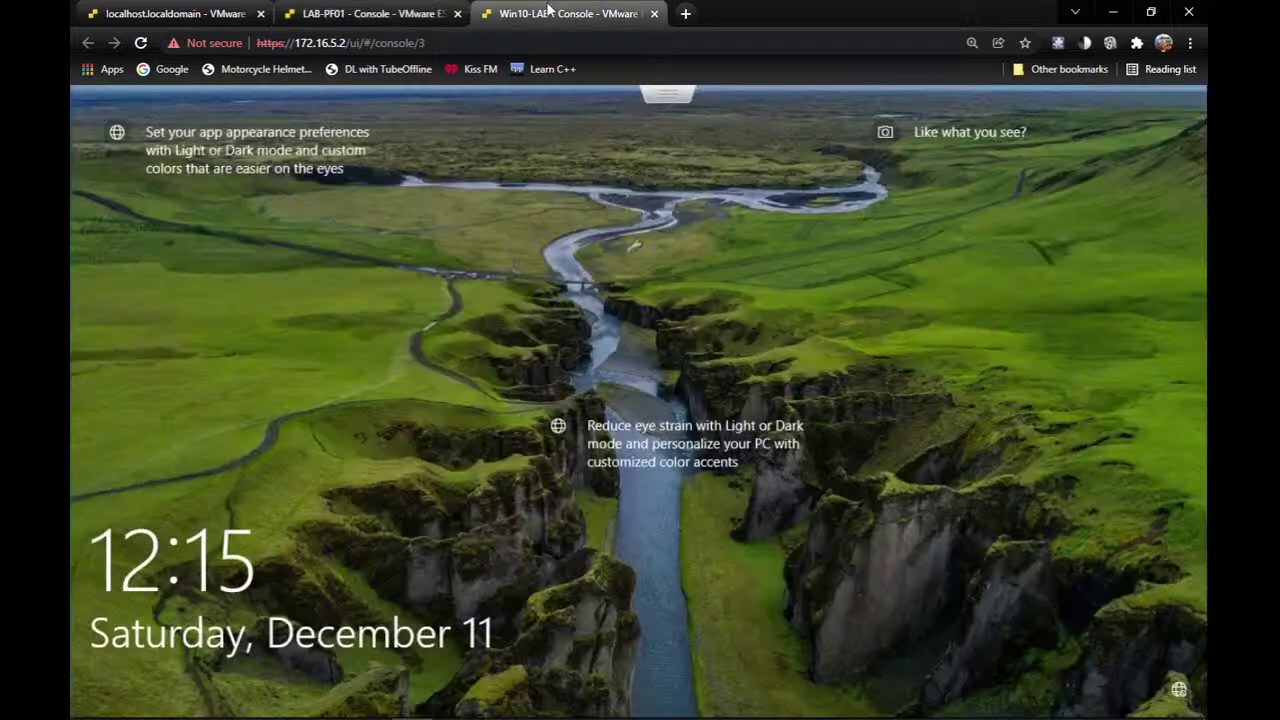
{"action": "left_click", "coordinate": [646, 383]}
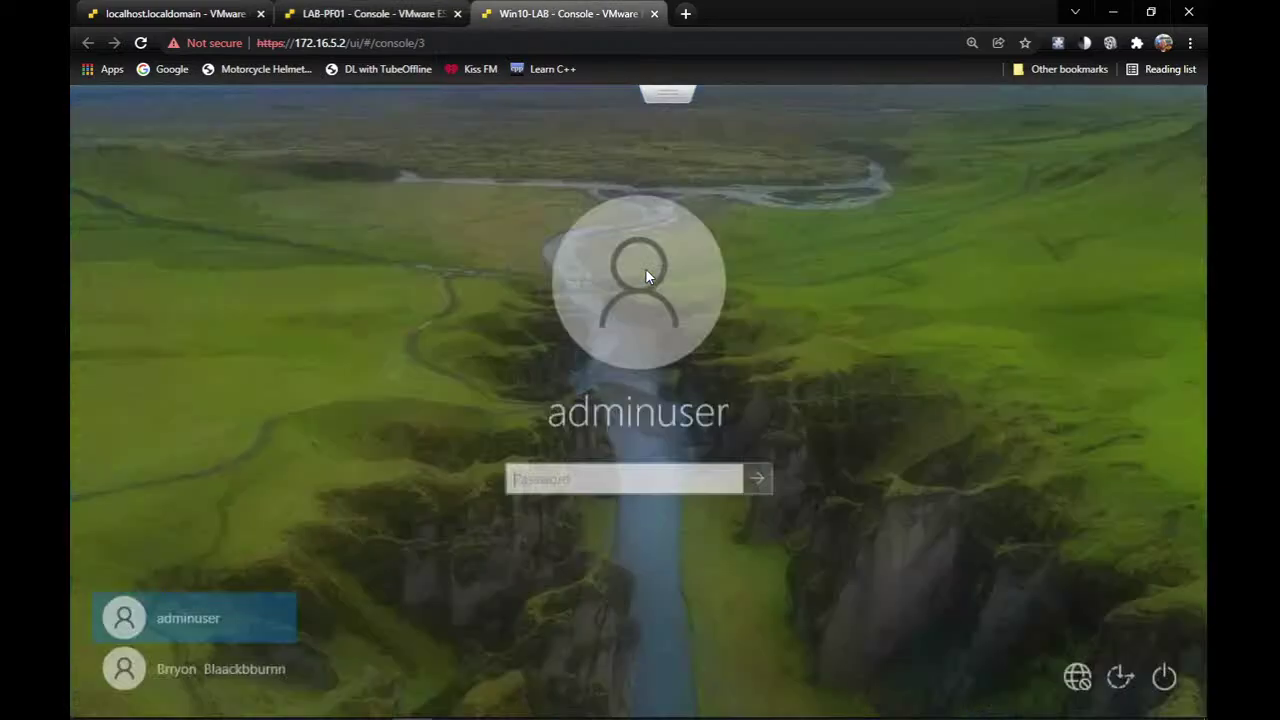
{"action": "key", "text": "Return"}
{"action": "key", "text": "Return"}
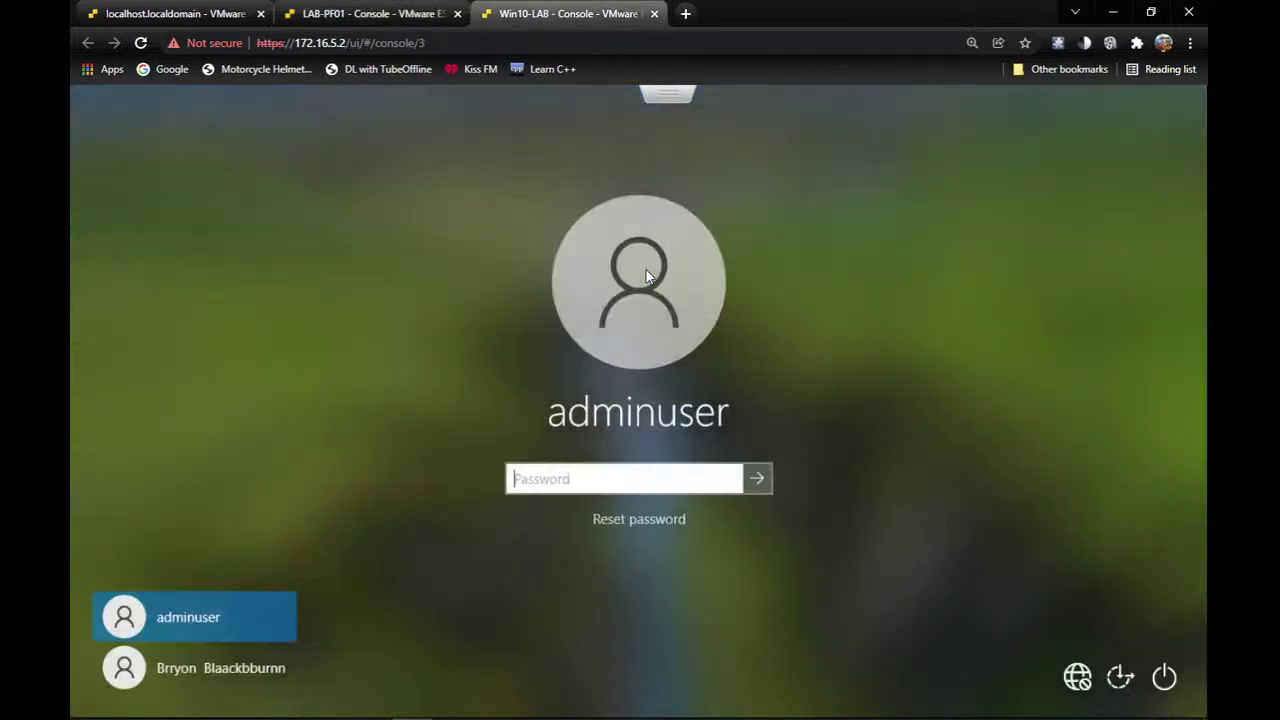
{"action": "type", "text": "••••••••••"}
{"action": "key", "text": "Return"}
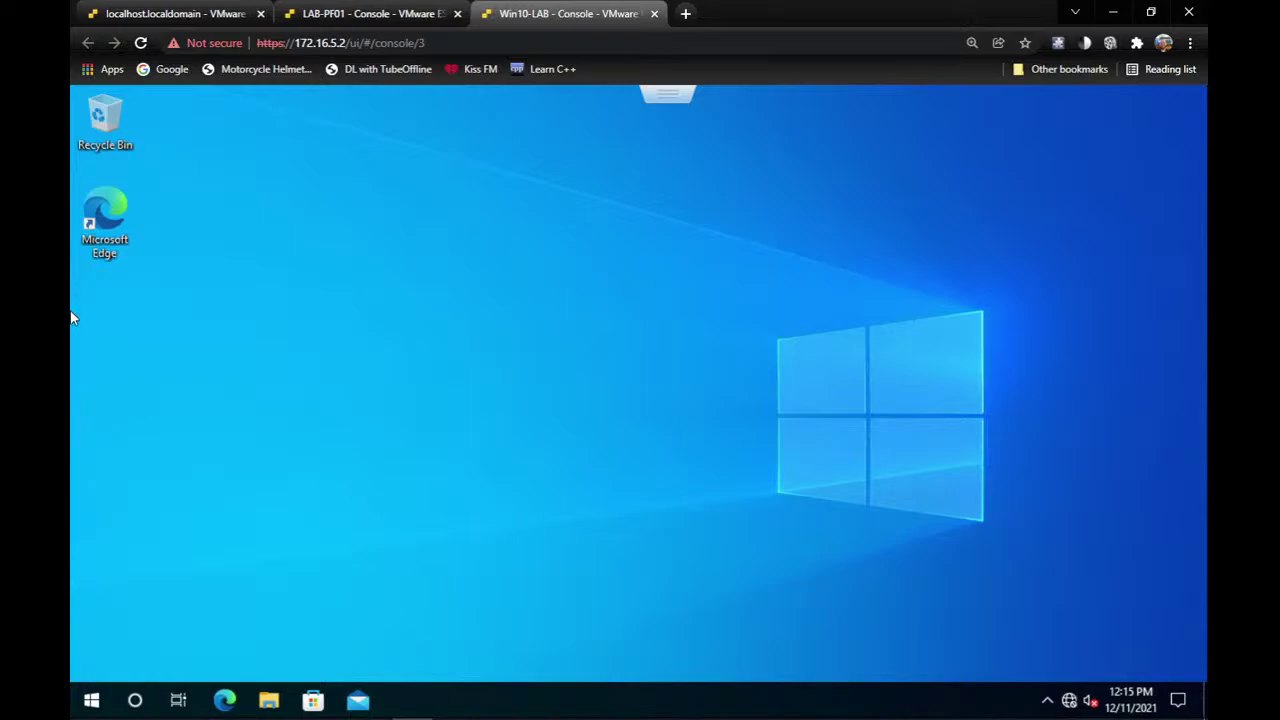
{"action": "left_click", "coordinate": [420, 13]}
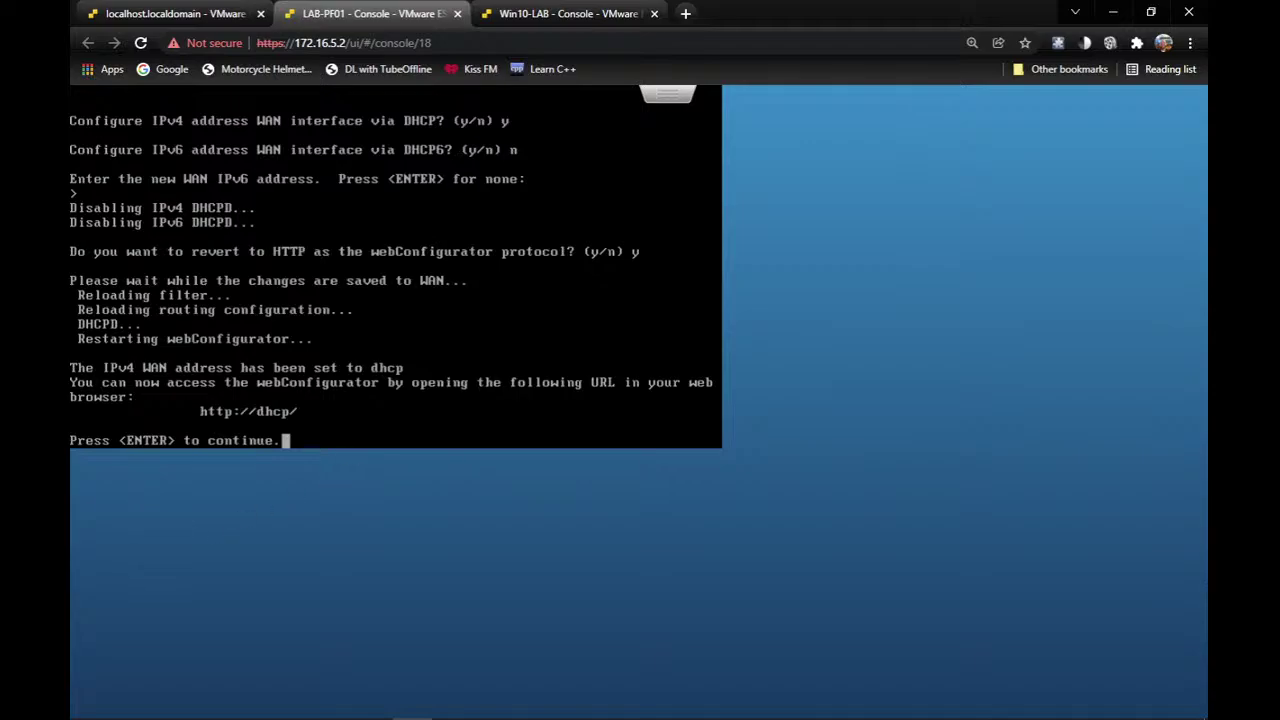
Continue past the saved-settings prompt to the pfSense main menu showing WAN vmx0 on dhcp.
{"action": "key", "text": "Return"}
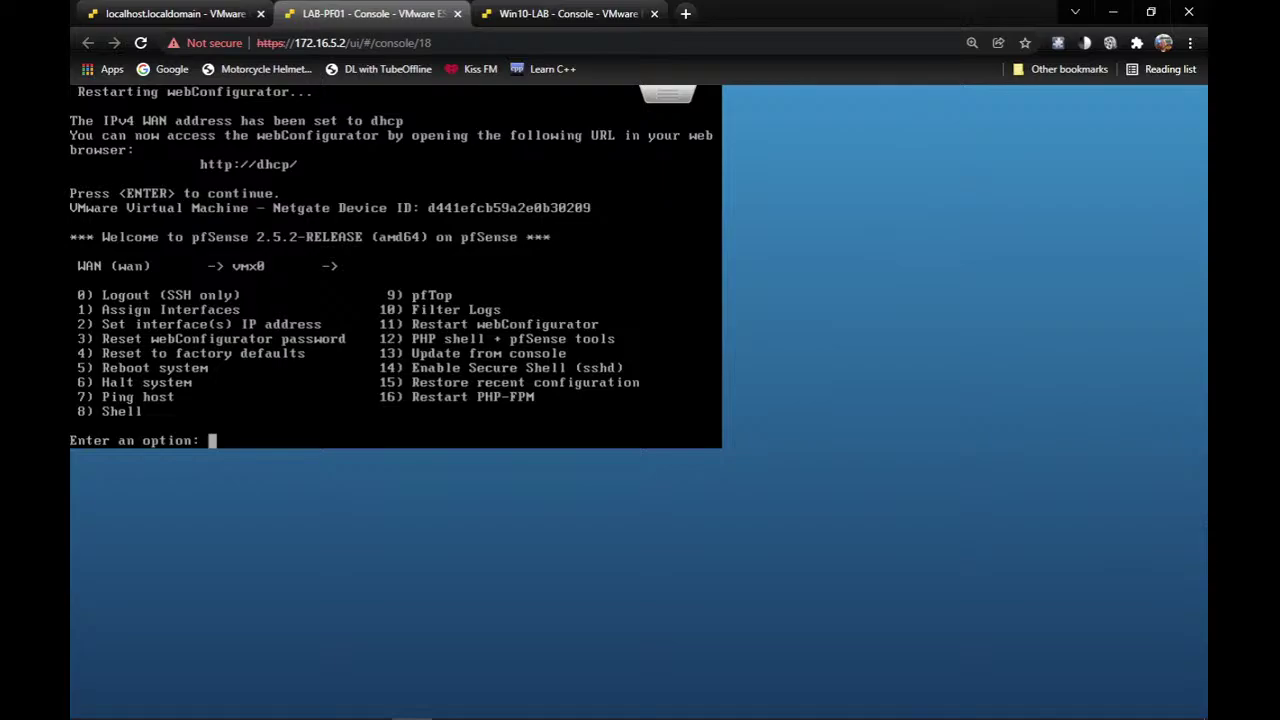
Choose option 1 to assign interfaces, decline VLANs, and start WAN auto-detection.
{"action": "type", "text": "1"}
{"action": "key", "text": "Return"}
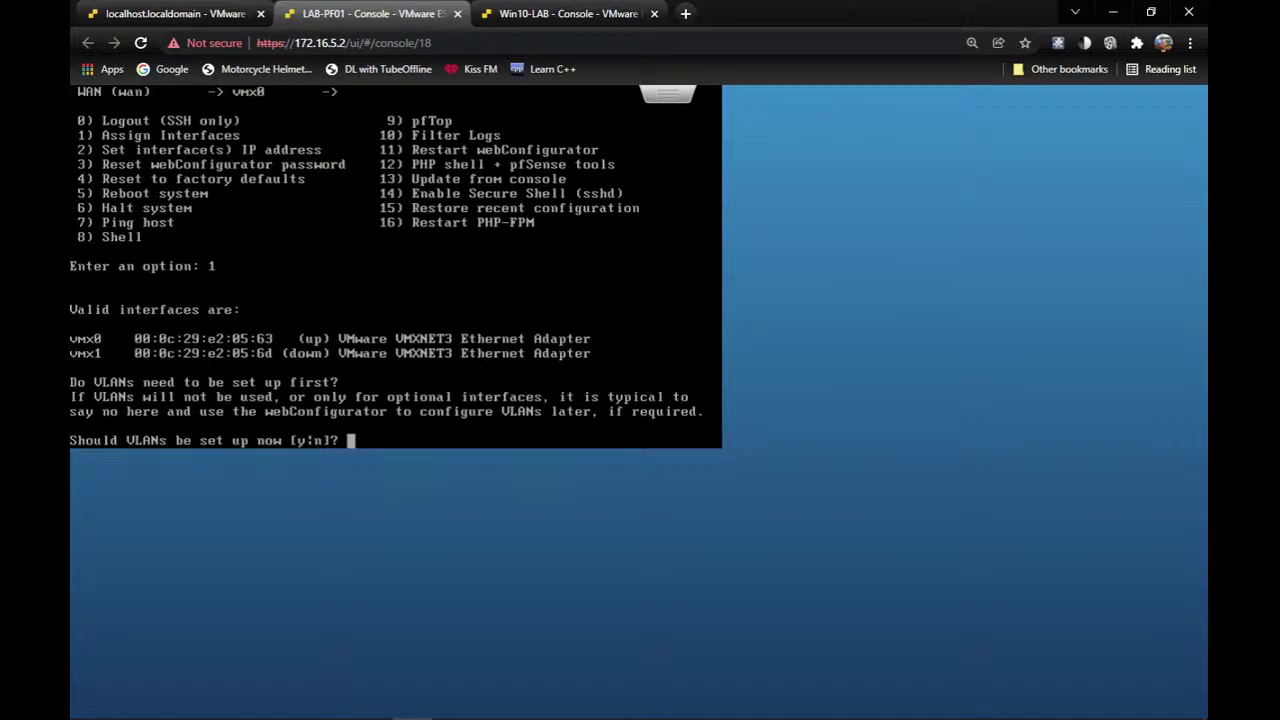
{"action": "type", "text": "n"}
{"action": "key", "text": "Return"}
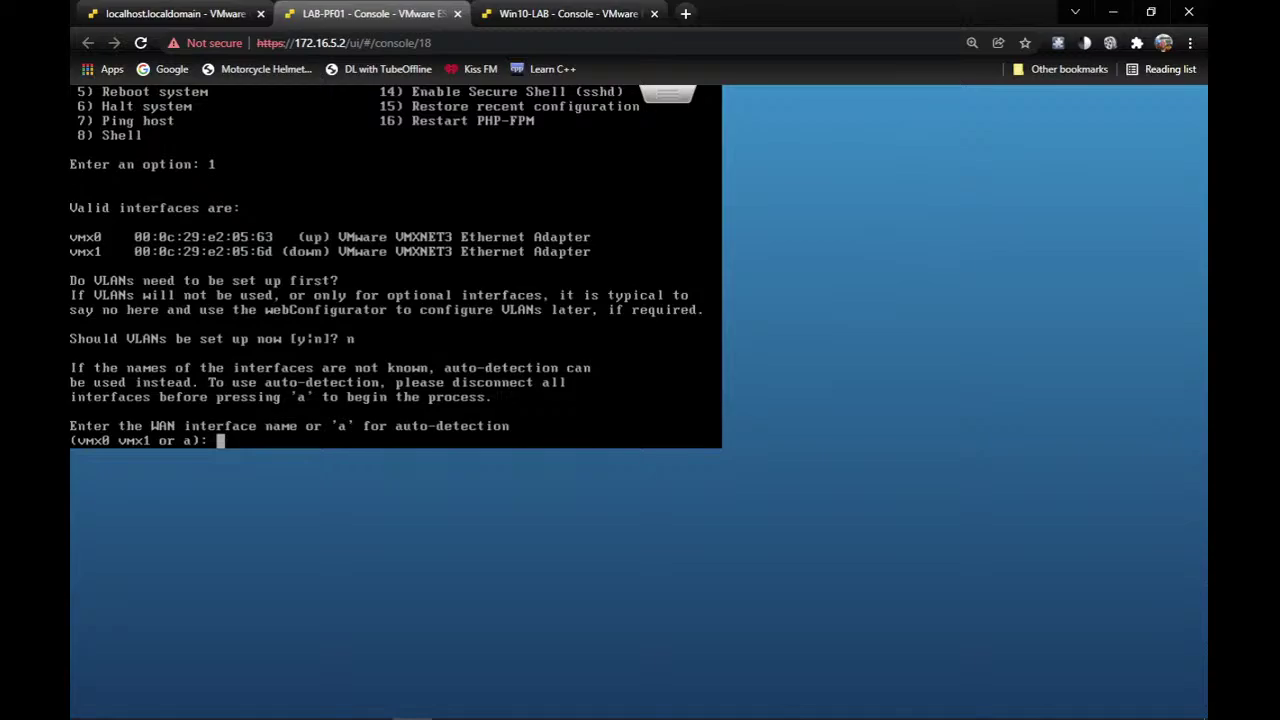
{"action": "type", "text": "a"}
{"action": "key", "text": "Return"}
{"action": "key", "text": "Return"}
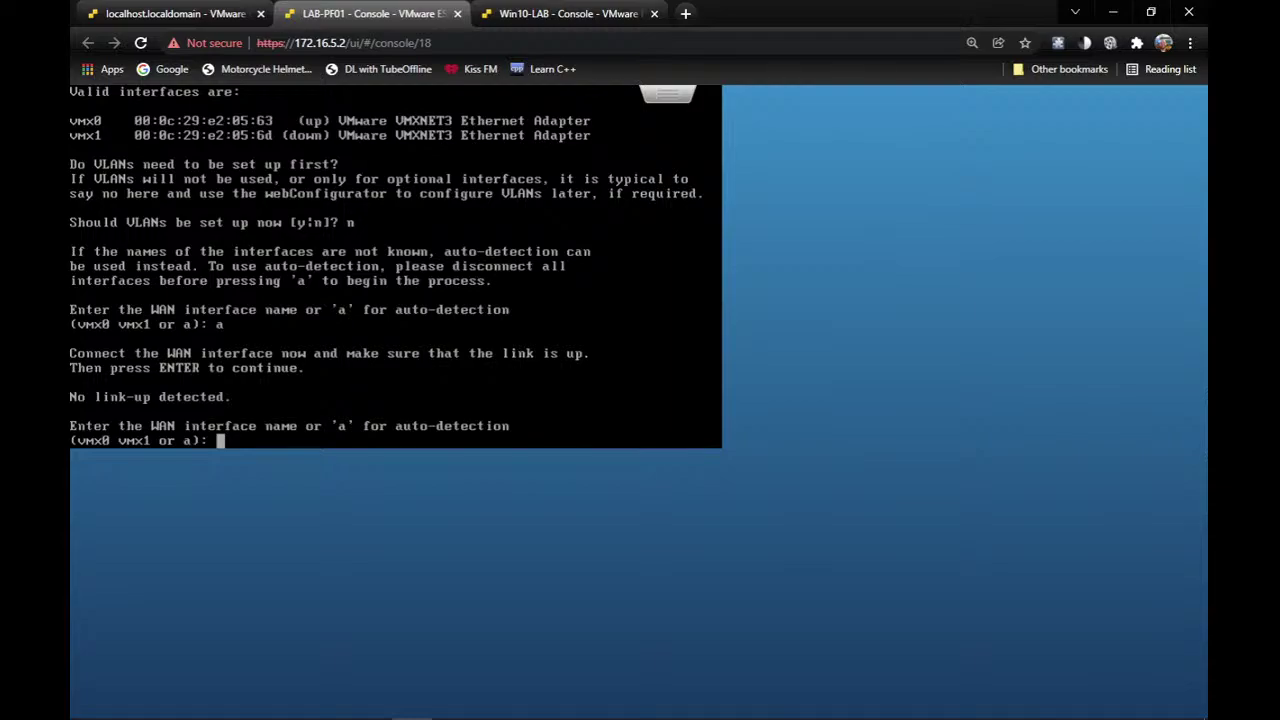
Assign vmx0 as WAN with no LAN, confirm, and agree to remove the LAN IP.
{"action": "type", "text": "vmx0"}
{"action": "key", "text": "Return"}
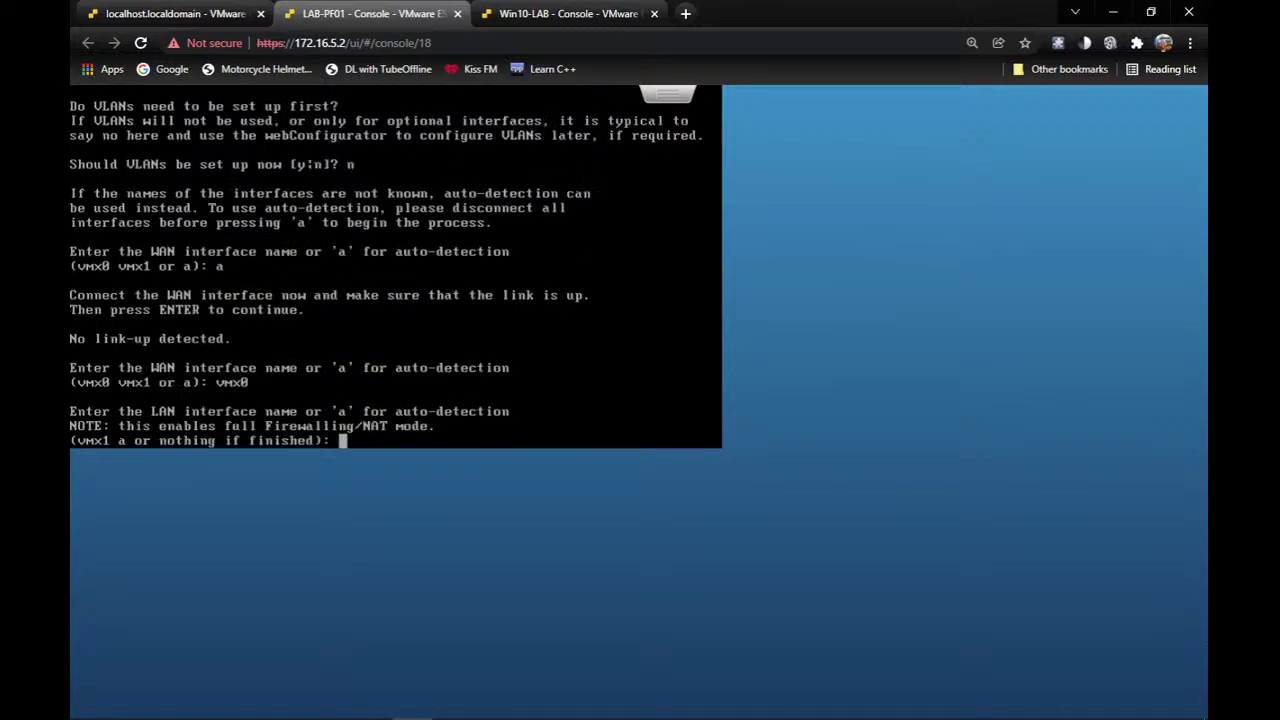
{"action": "key", "text": "Return"}
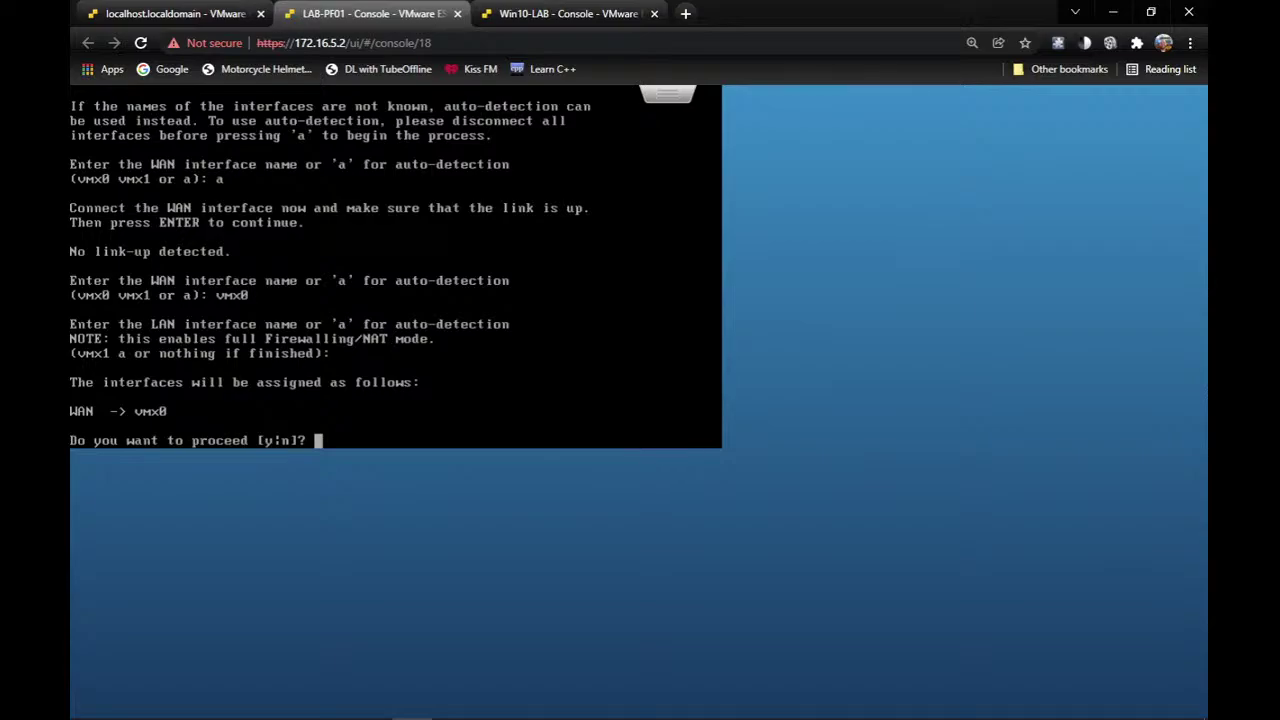
{"action": "type", "text": "y"}
{"action": "key", "text": "Return"}
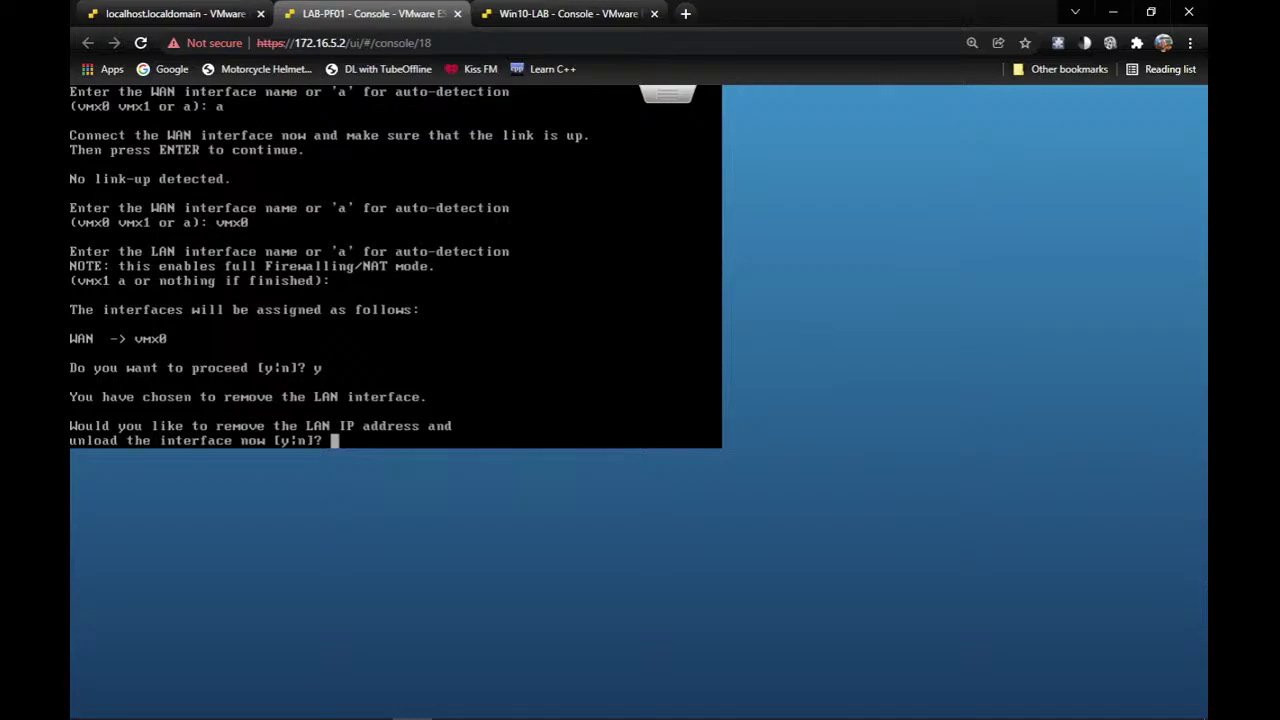
{"action": "type", "text": "y"}
{"action": "key", "text": "Return"}
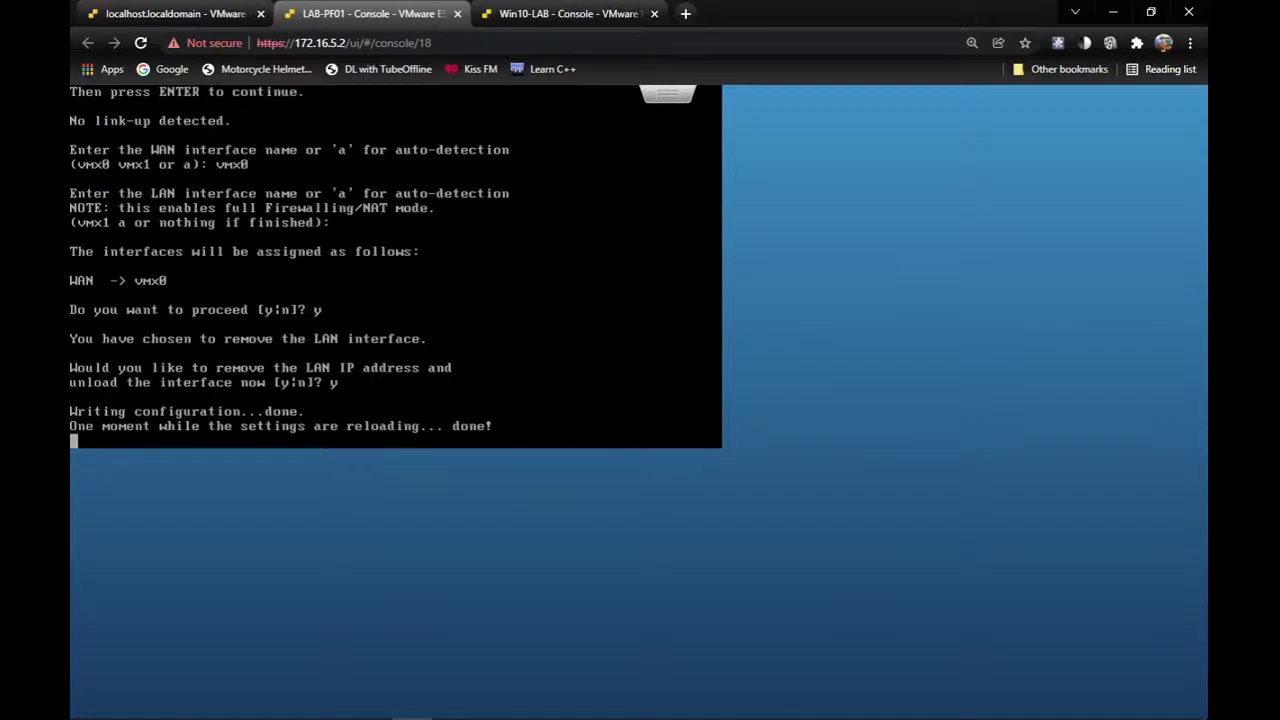
Via option 2, give the WAN a static IPv4 address of 172.16.5.254/24 instead of DHCP.
{"action": "left_click", "coordinate": [577, 13]}
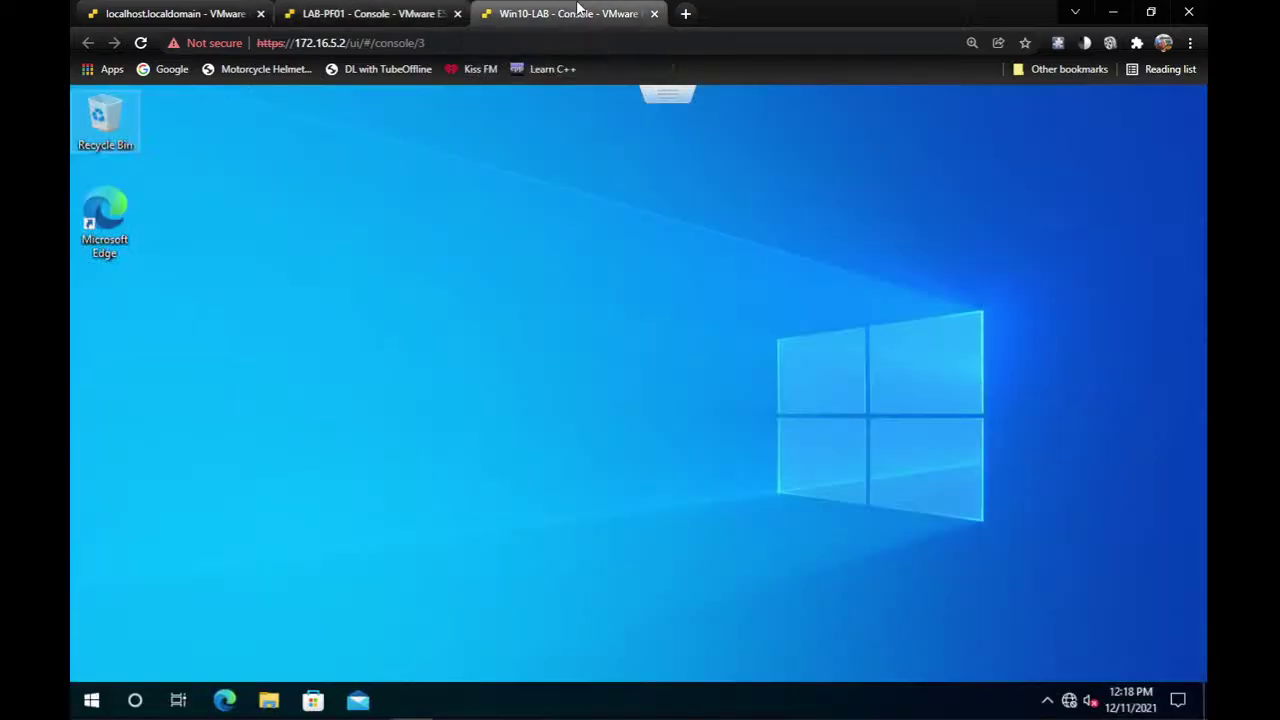
{"action": "left_click", "coordinate": [376, 10]}
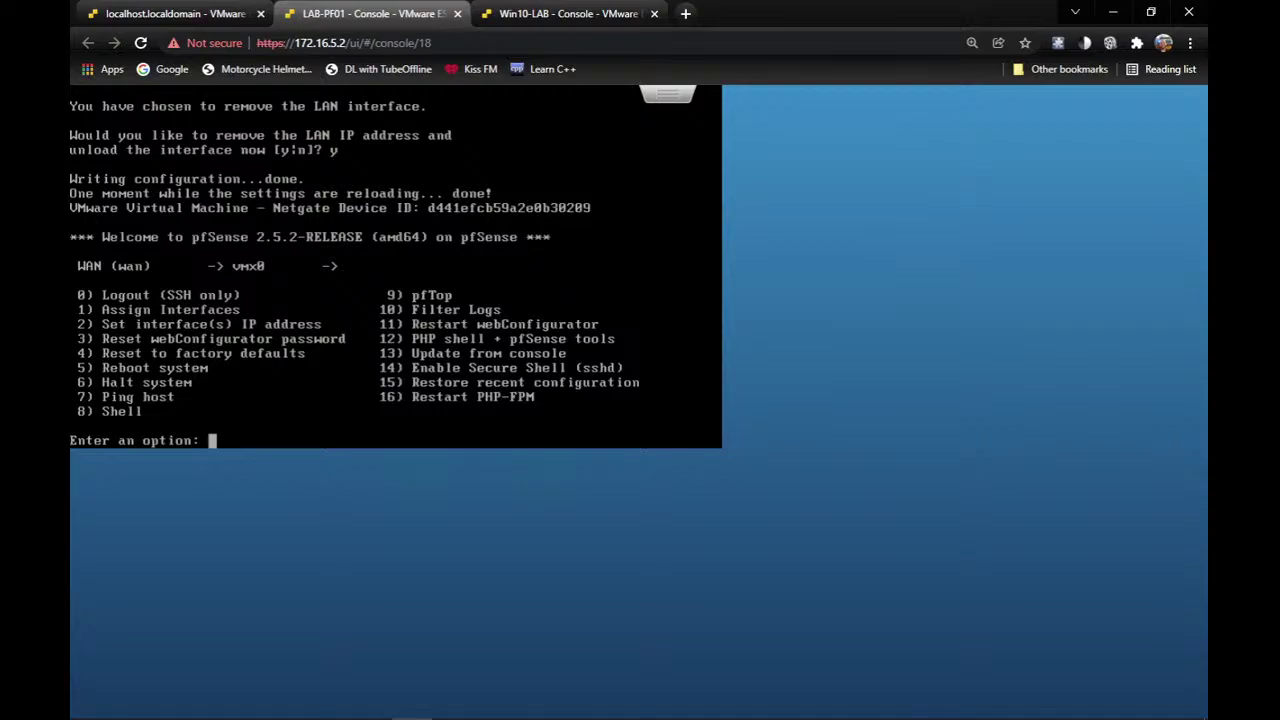
{"action": "type", "text": "2"}
{"action": "key", "text": "Return"}
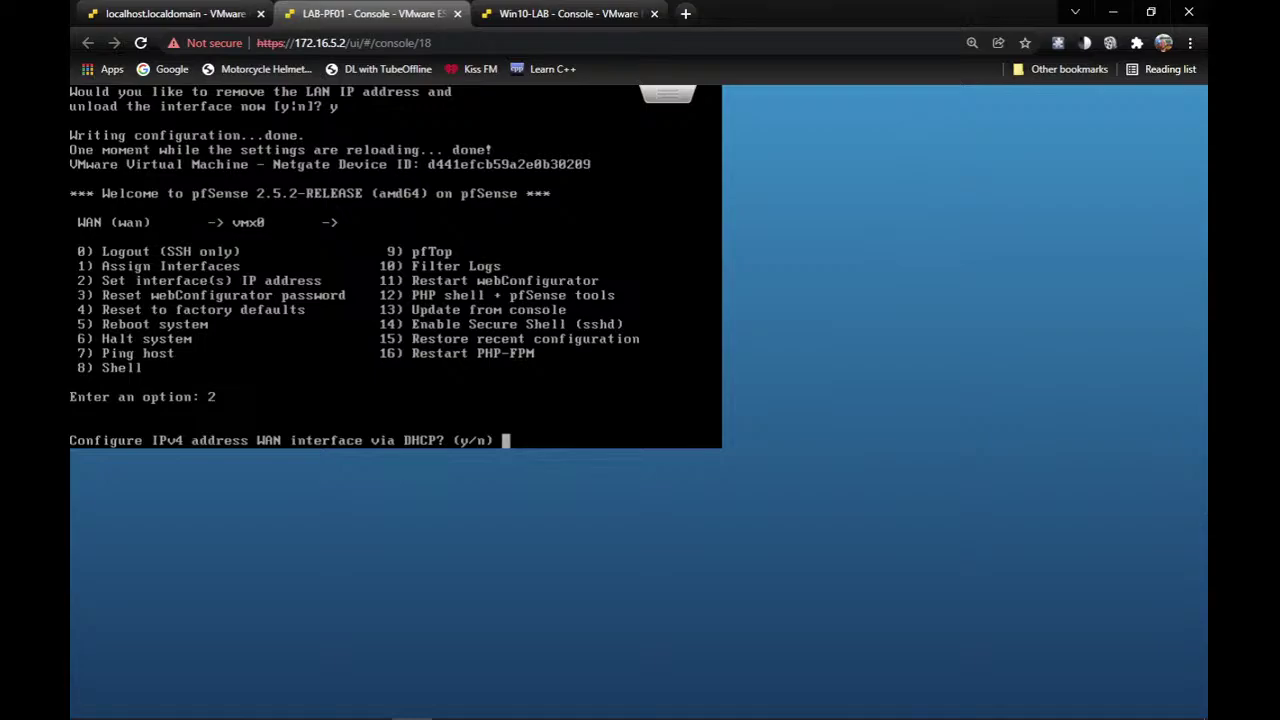
{"action": "type", "text": "n"}
{"action": "key", "text": "Return"}
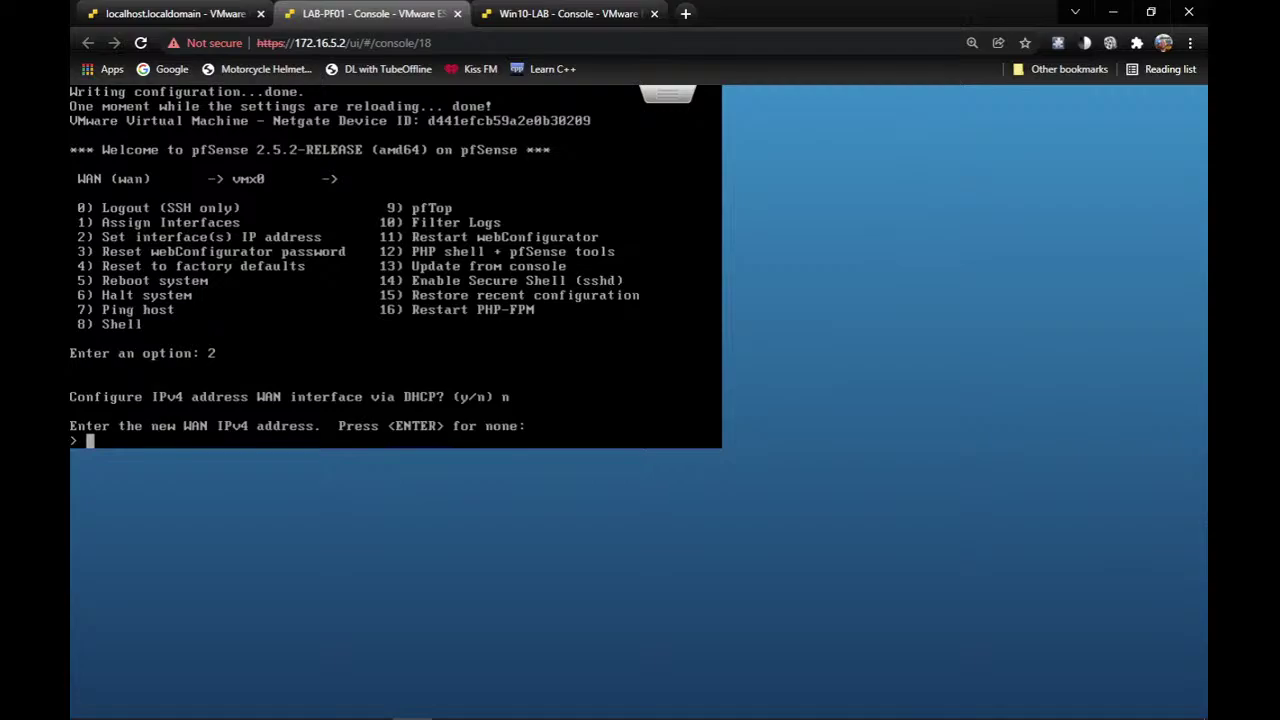
{"action": "type", "text": "172.16.5.254"}
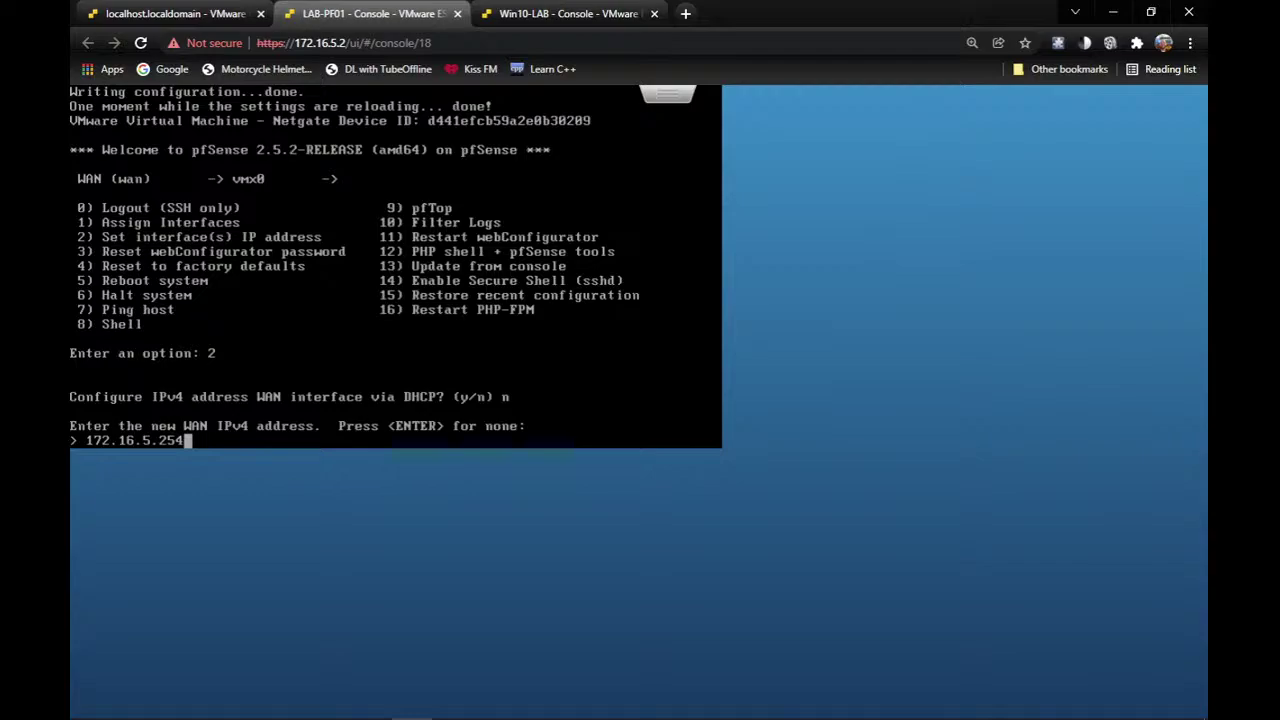
{"action": "key", "text": "Return"}
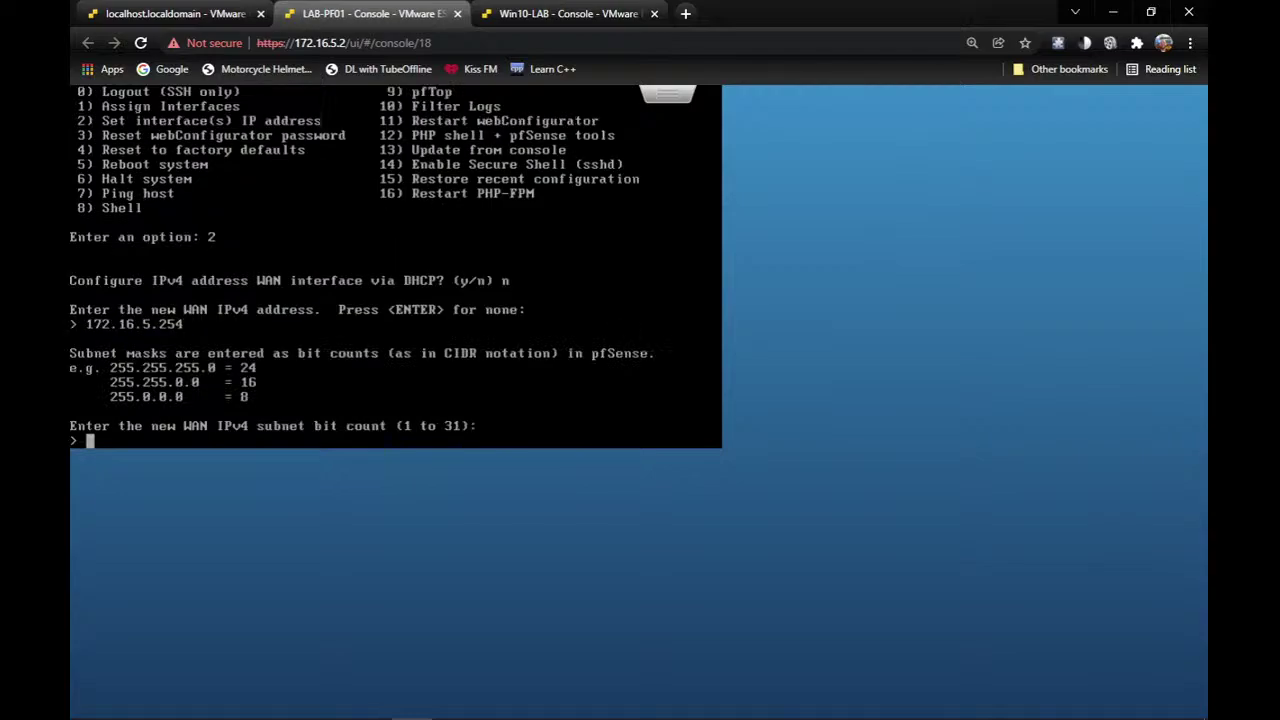
{"action": "type", "text": "24"}
{"action": "key", "text": "Return"}
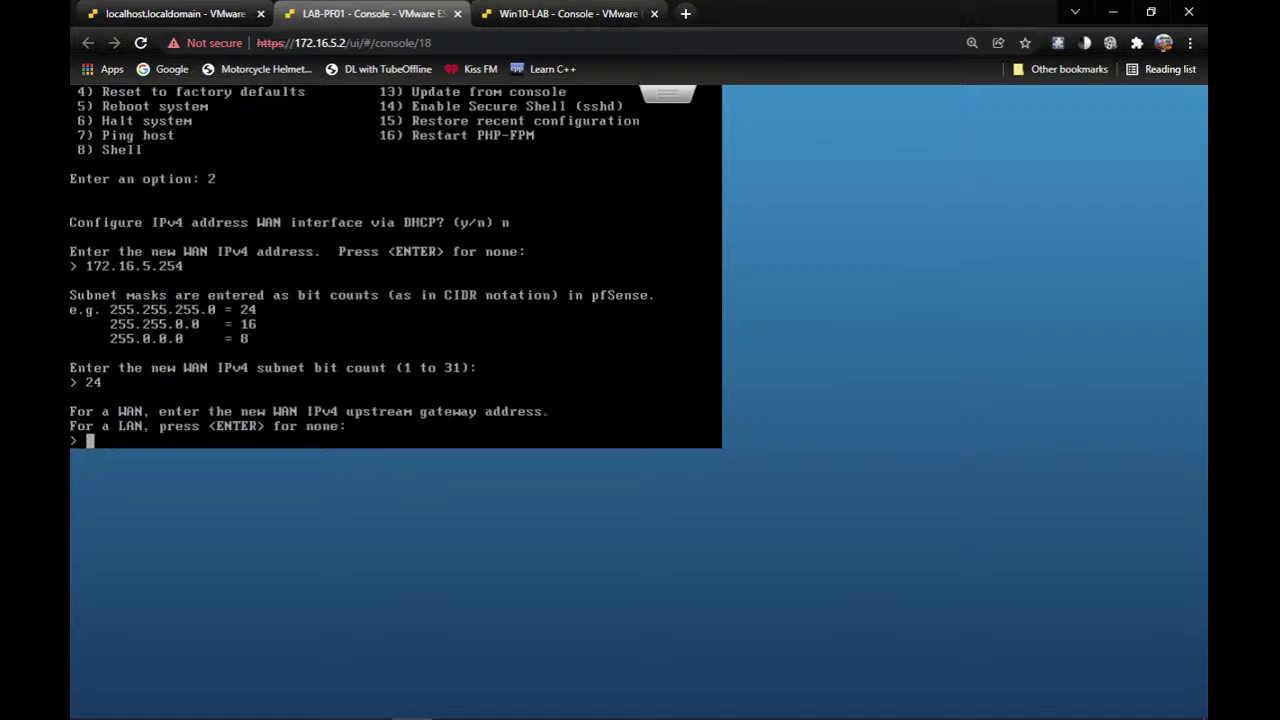
Set gateway 172.16.5.1, enable DHCP6 for IPv6, decline the WAN DHCP server, and return to the menu.
{"action": "type", "text": "192"}
{"action": "key", "text": "BackSpace"}
{"action": "key", "text": "BackSpace"}
{"action": "key", "text": "BackSpace"}
{"action": "type", "text": "172.16.5.1"}
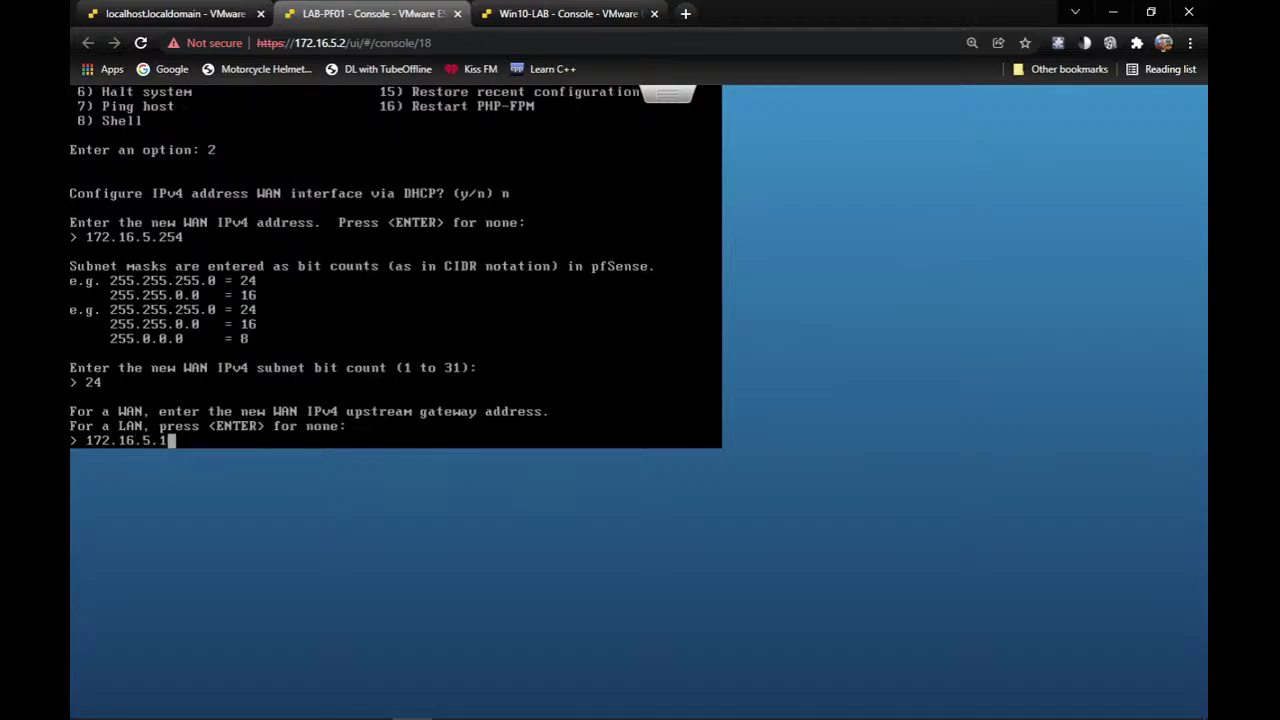
{"action": "key", "text": "Return"}
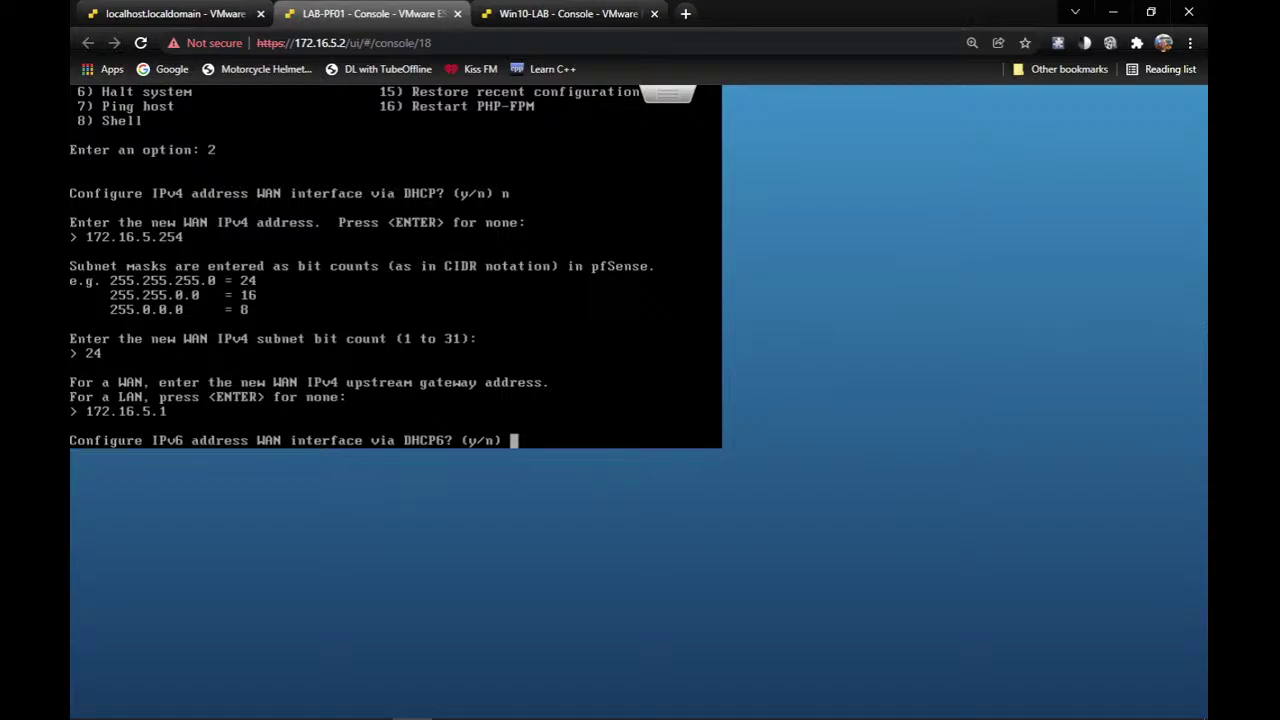
{"action": "type", "text": "y"}
{"action": "key", "text": "Return"}
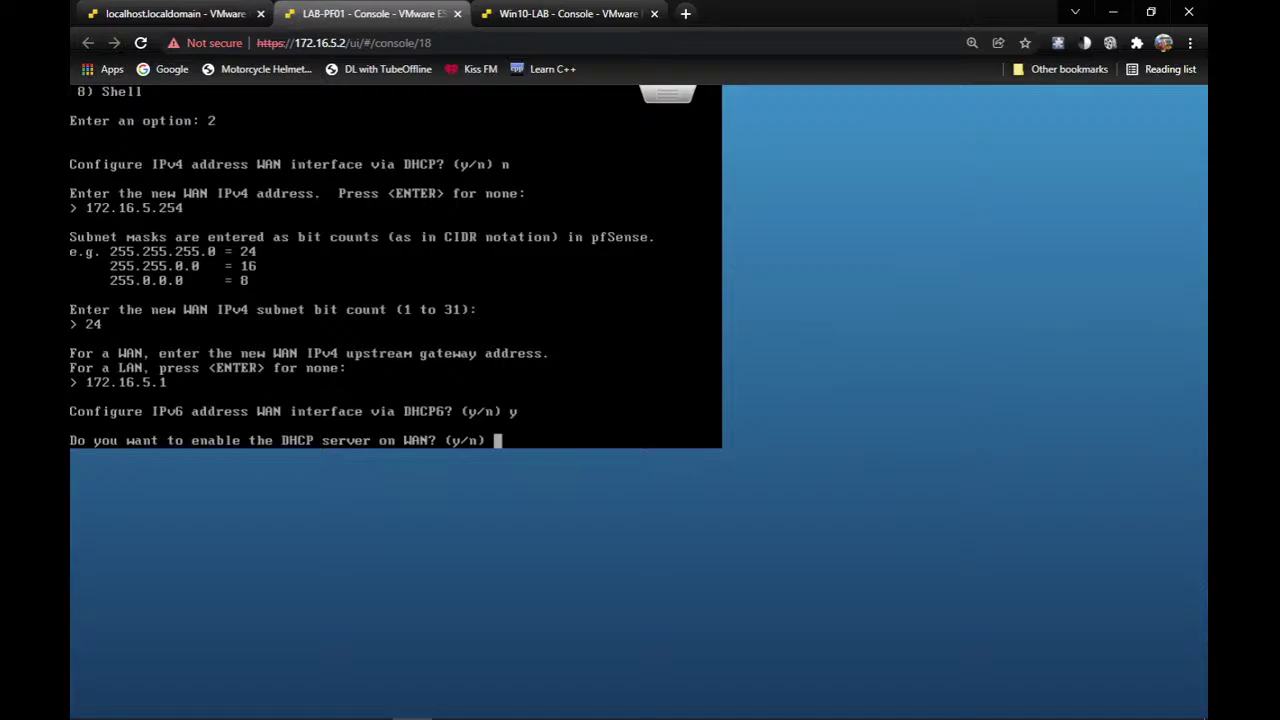
{"action": "type", "text": "n"}
{"action": "key", "text": "Return"}
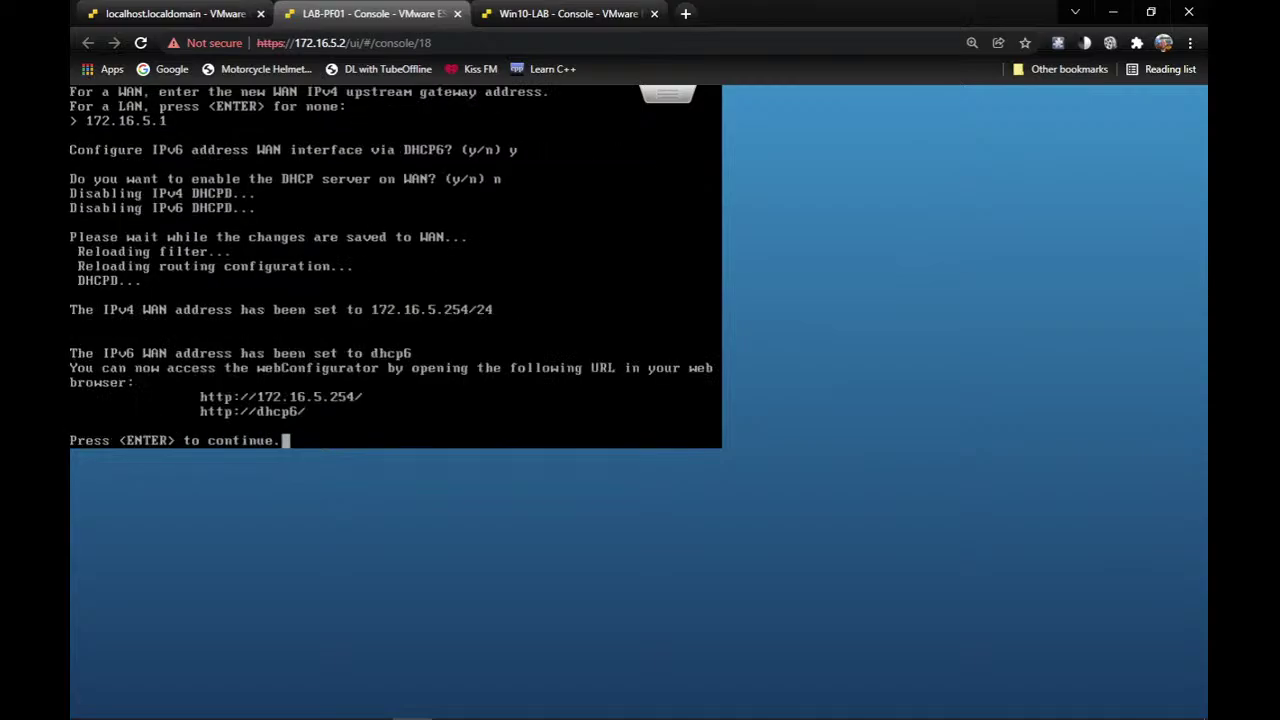
{"action": "key", "text": "Return"}
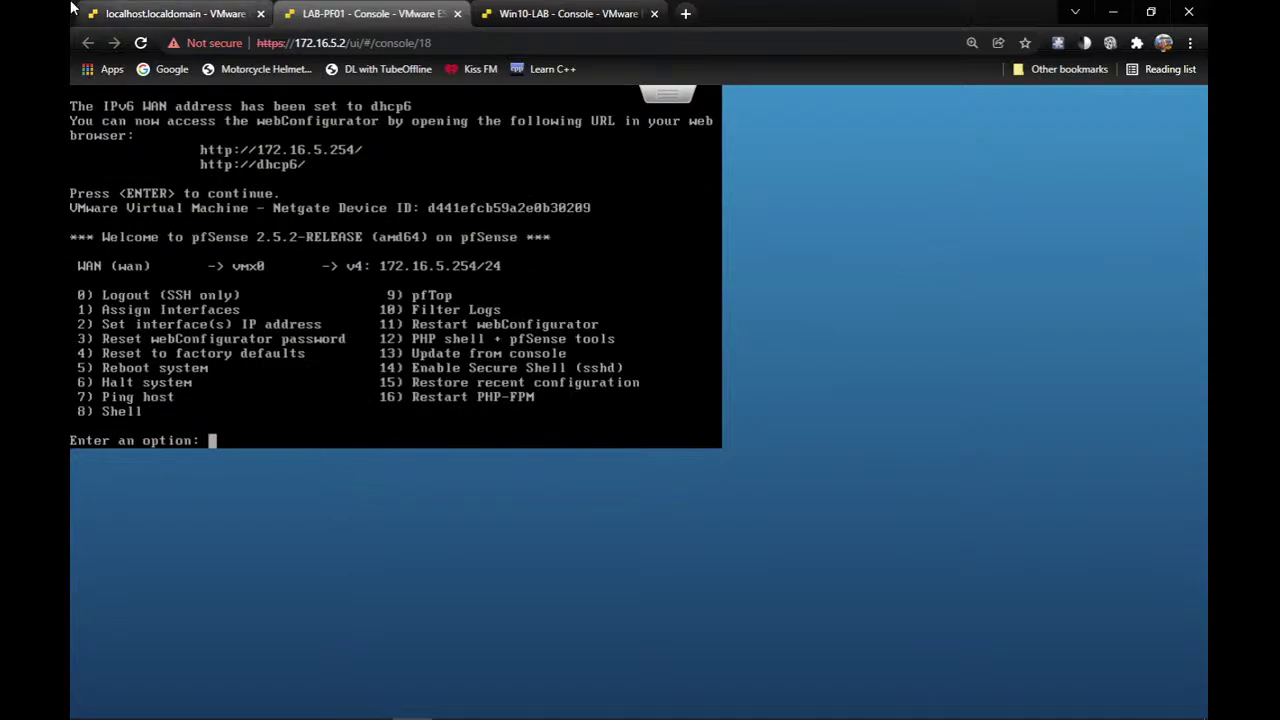
Open a new Chrome tab and load 172.16.5.254, which does not respond.
{"action": "left_click", "coordinate": [685, 13]}
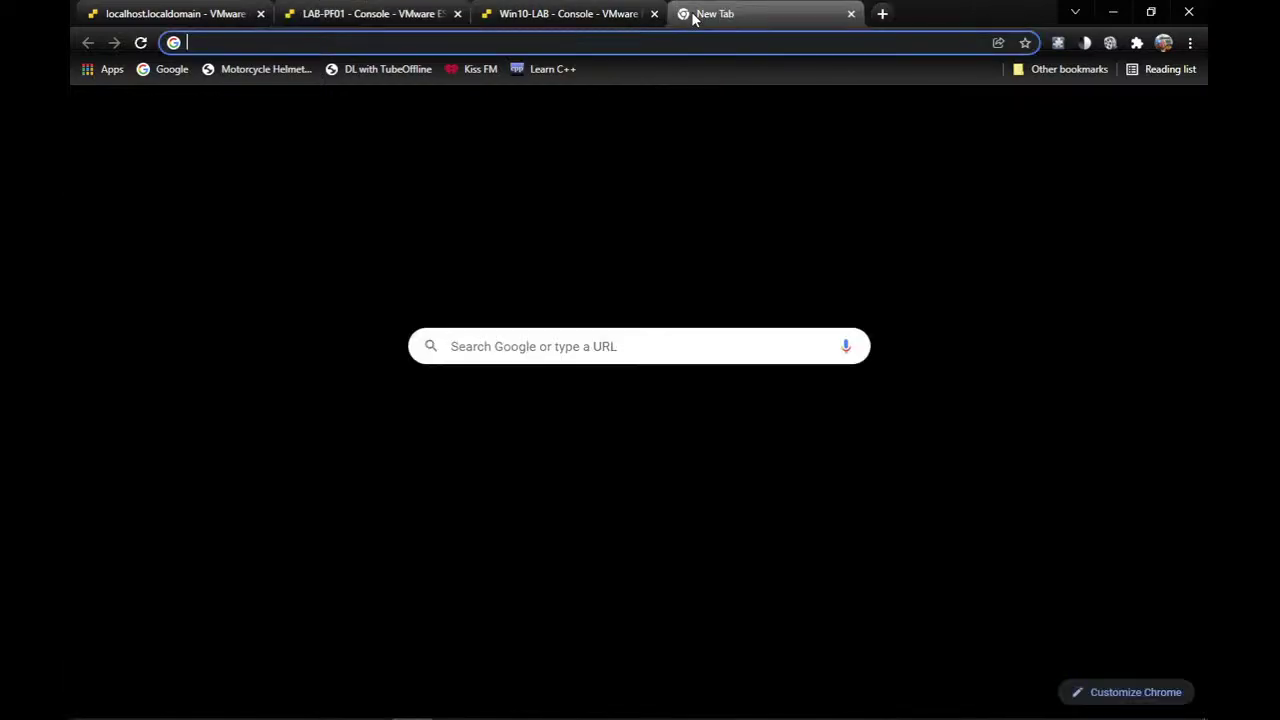
{"action": "left_click", "coordinate": [693, 40]}
{"action": "type", "text": "172.16."}
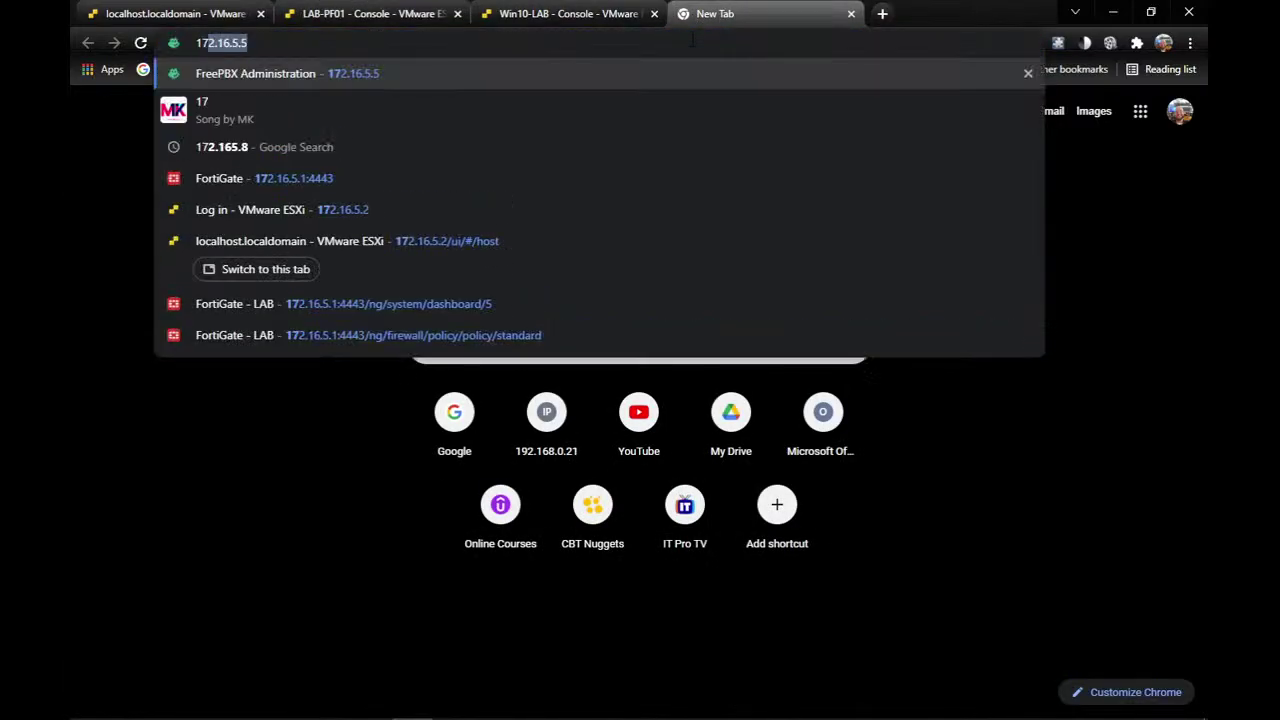
{"action": "type", "text": "5."}
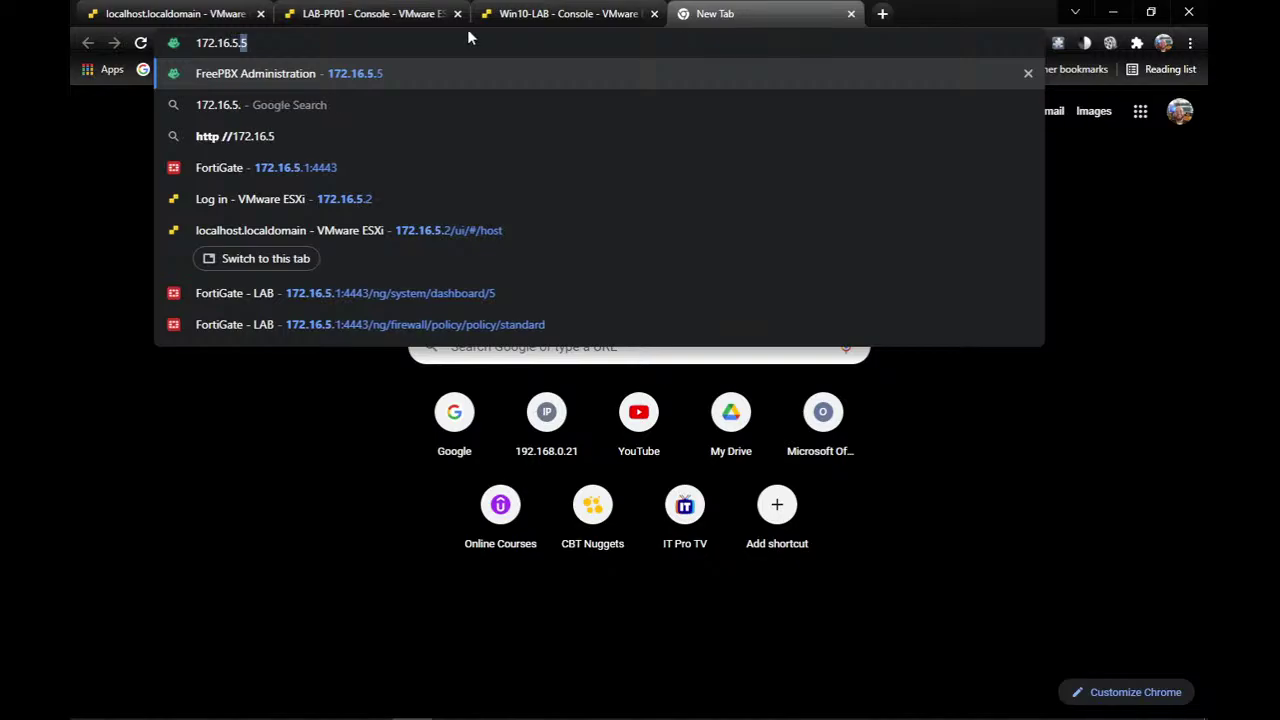
{"action": "left_click", "coordinate": [375, 10]}
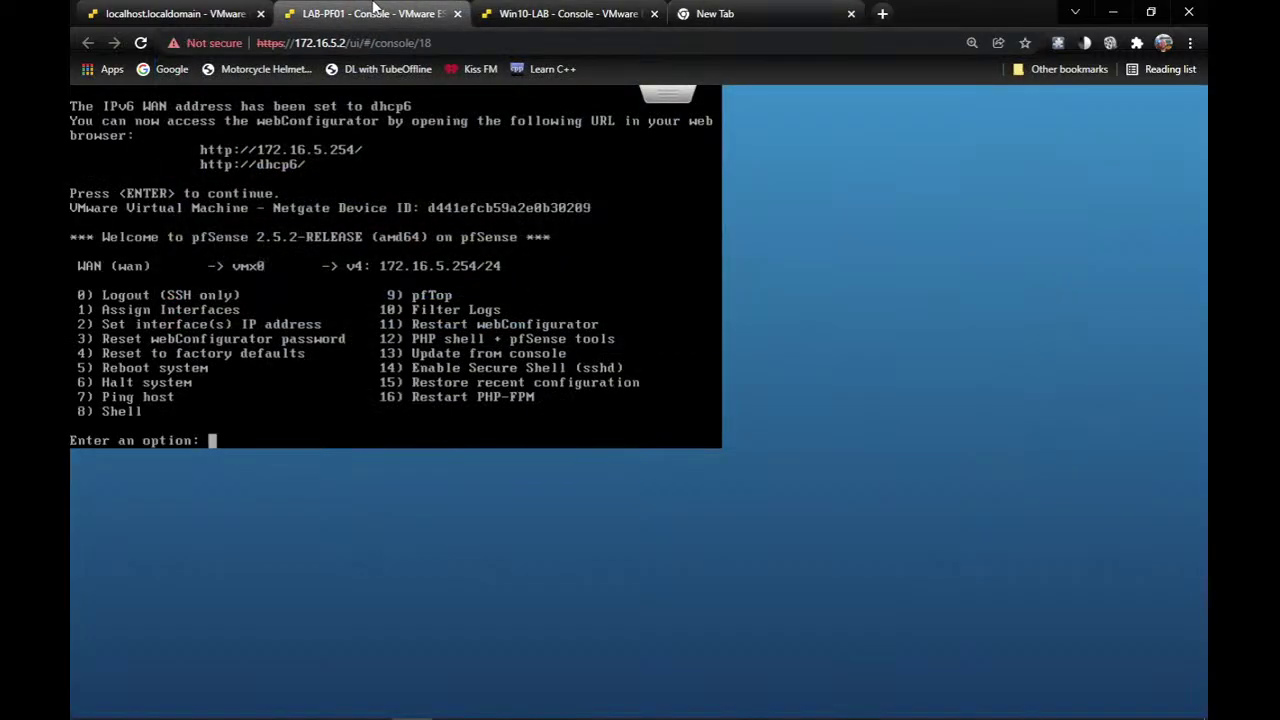
{"action": "left_click", "coordinate": [738, 13]}
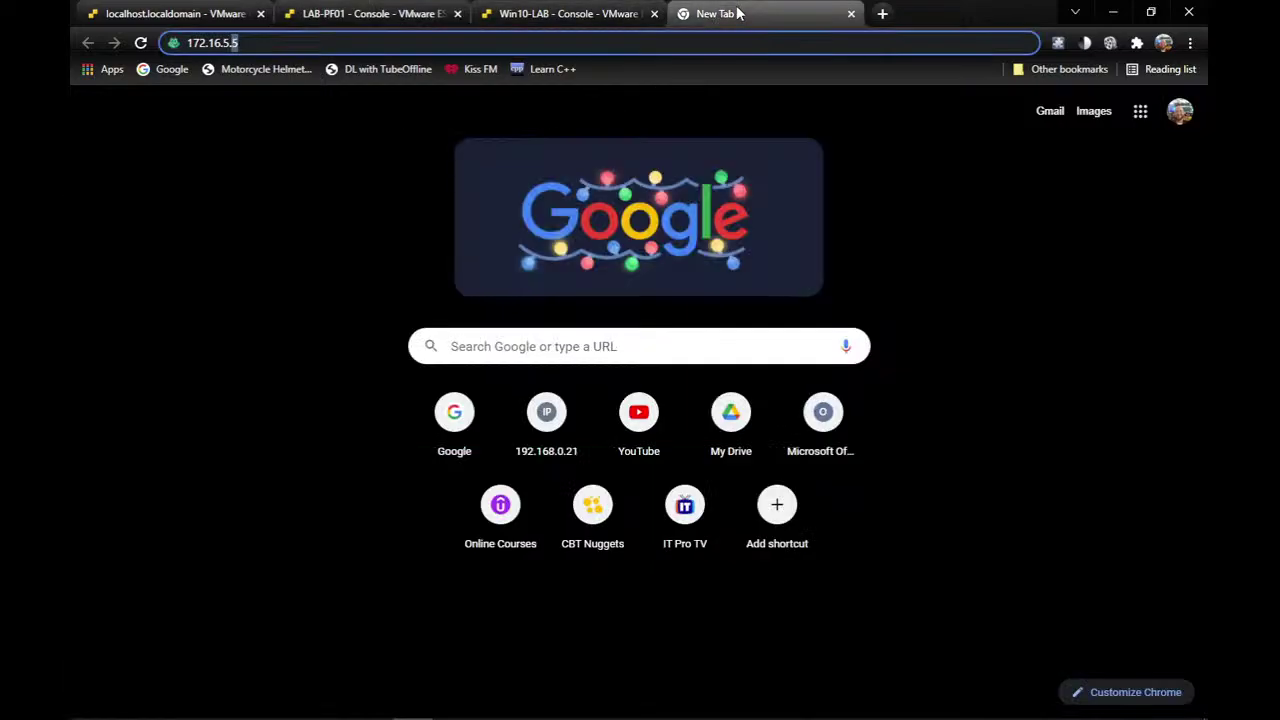
{"action": "type", "text": "254"}
{"action": "key", "text": "Return"}
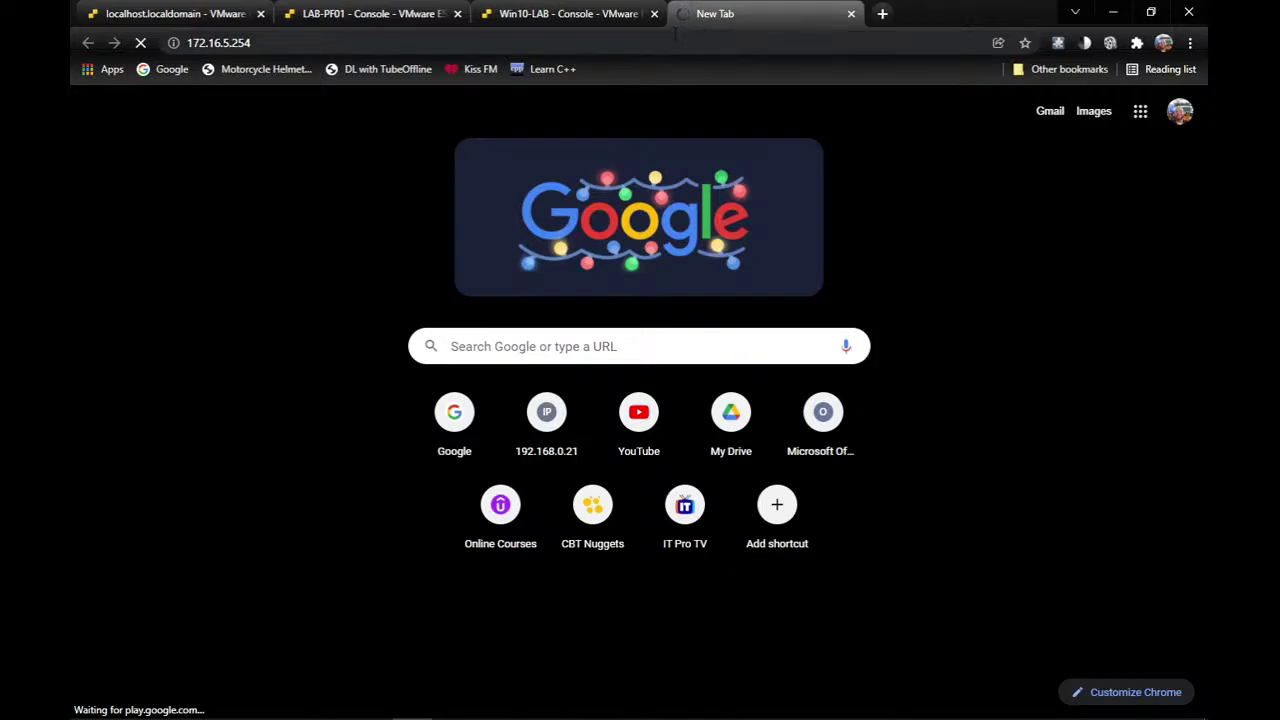
Ping 172.16.5.254 from Command Prompt, find it unreachable, and return to the LAB-PF01 console.
{"action": "mouse_move", "coordinate": [76, 714]}
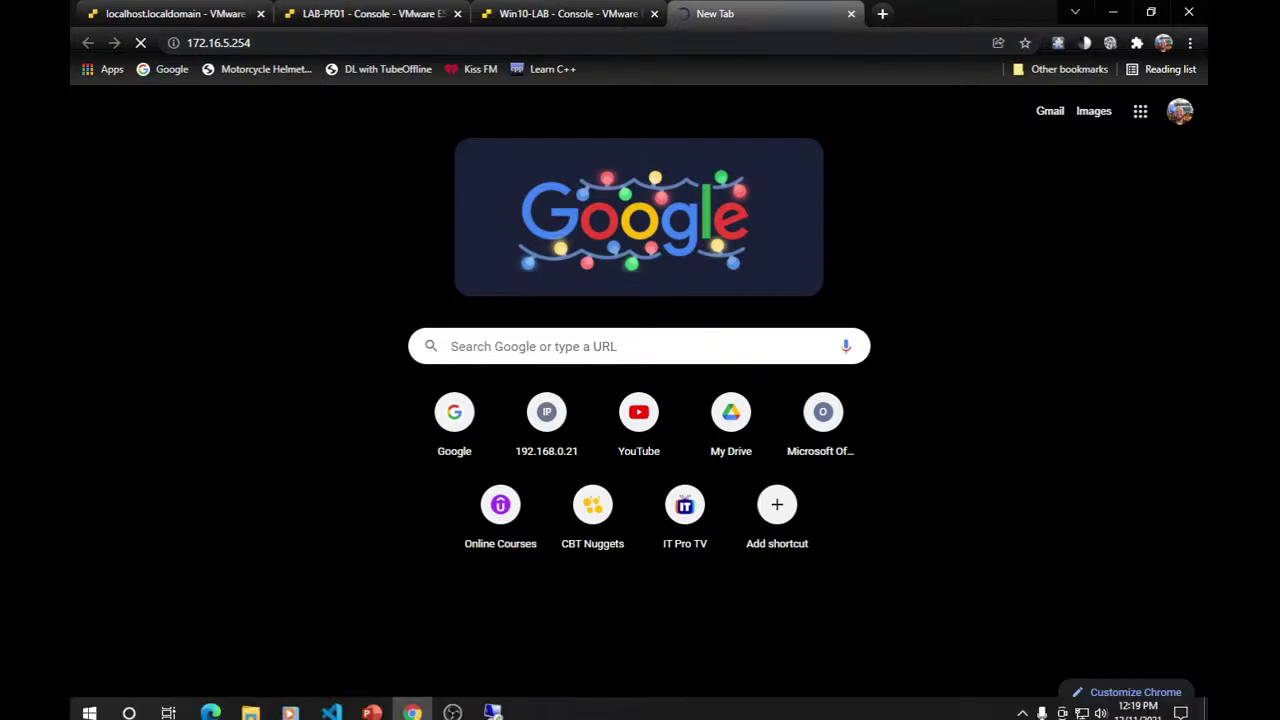
{"action": "left_click", "coordinate": [76, 714]}
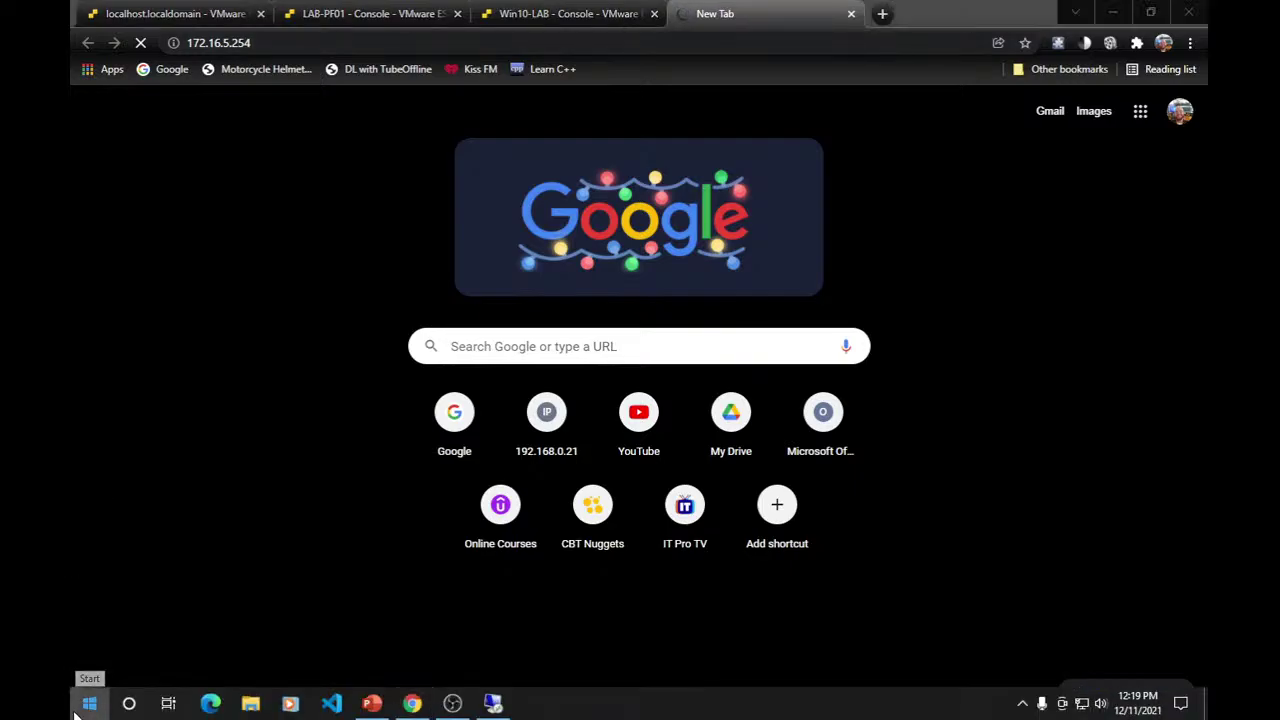
{"action": "type", "text": "cmd"}
{"action": "key", "text": "Return"}
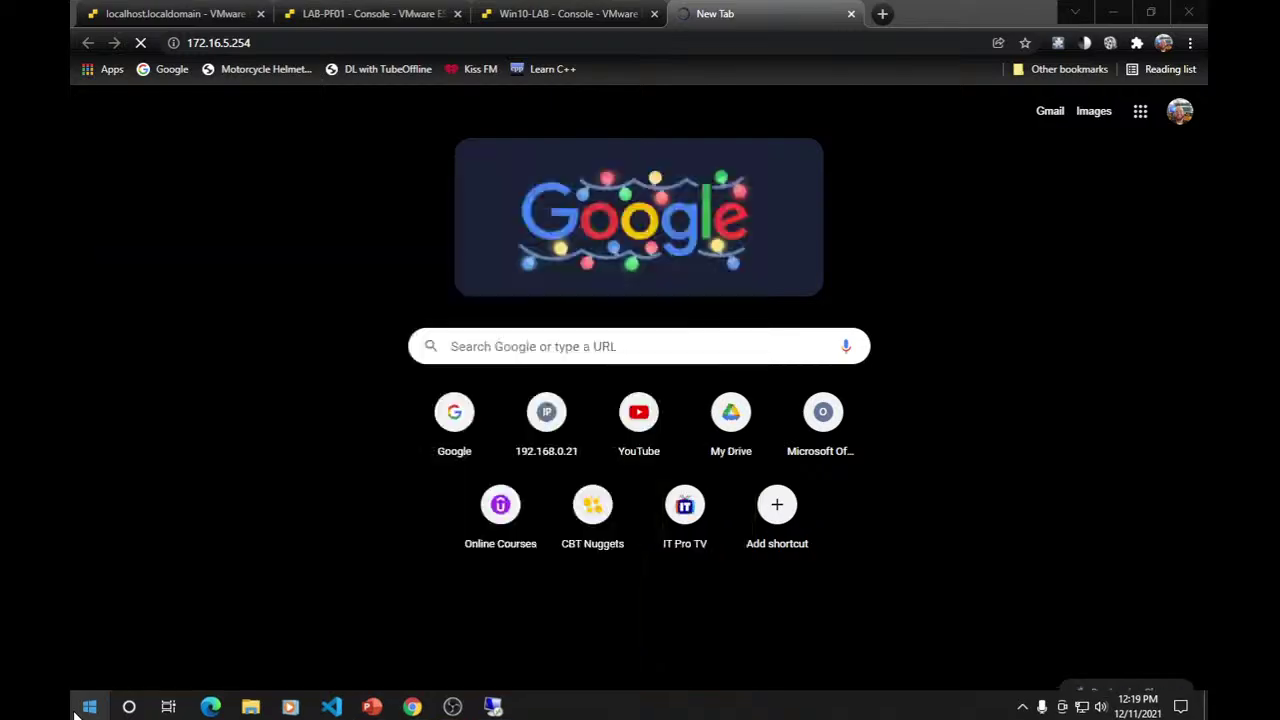
{"action": "type", "text": "ping 172"}
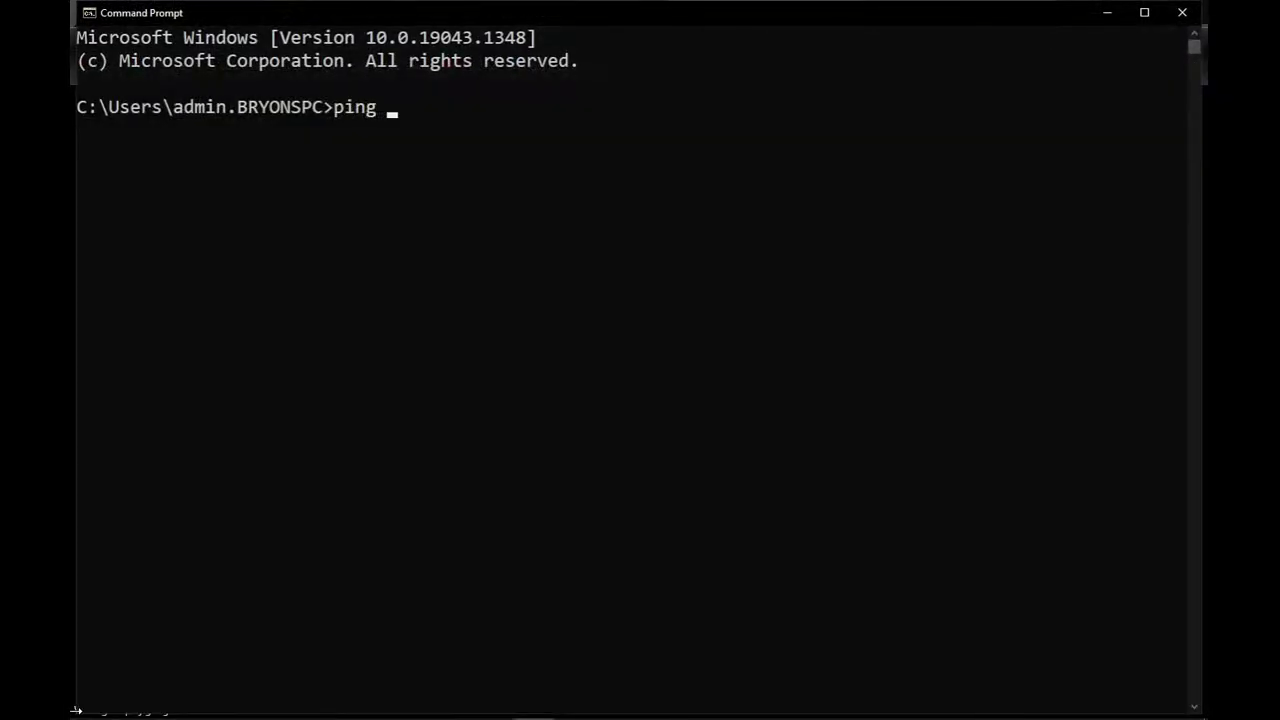
{"action": "type", "text": ".16.5.254"}
{"action": "key", "text": "Return"}
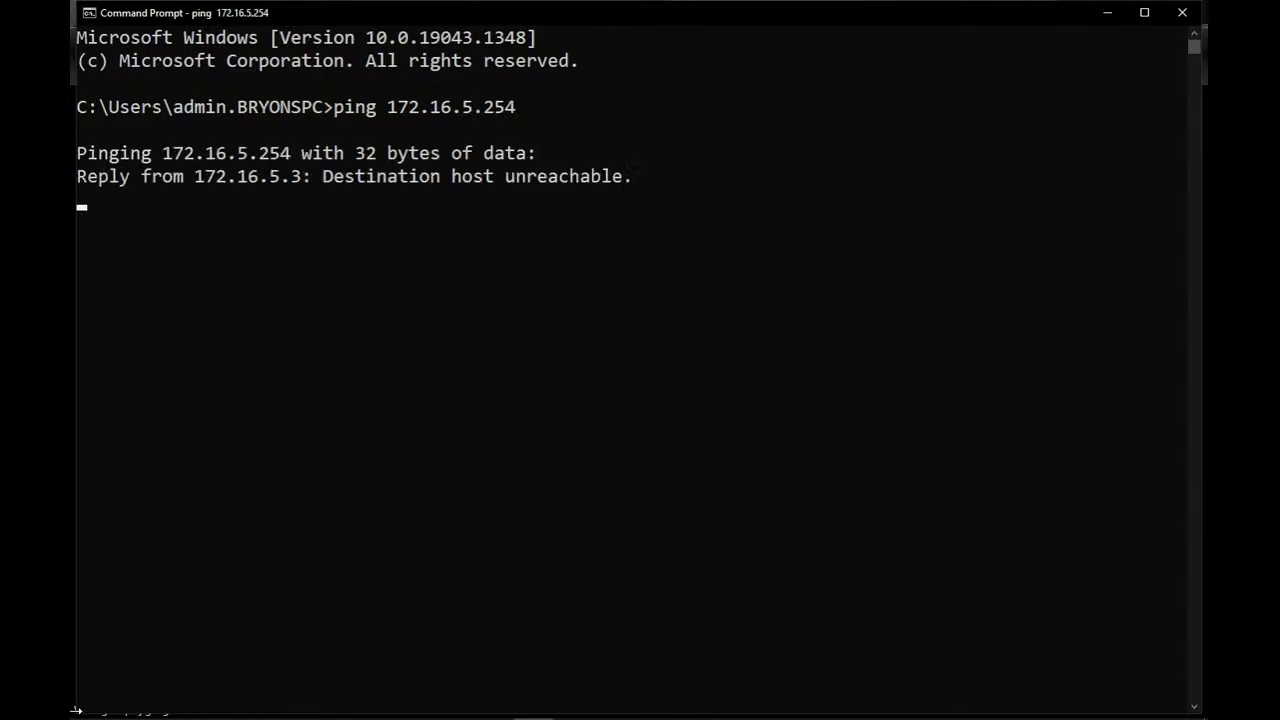
{"action": "key", "text": "ctrl+c"}
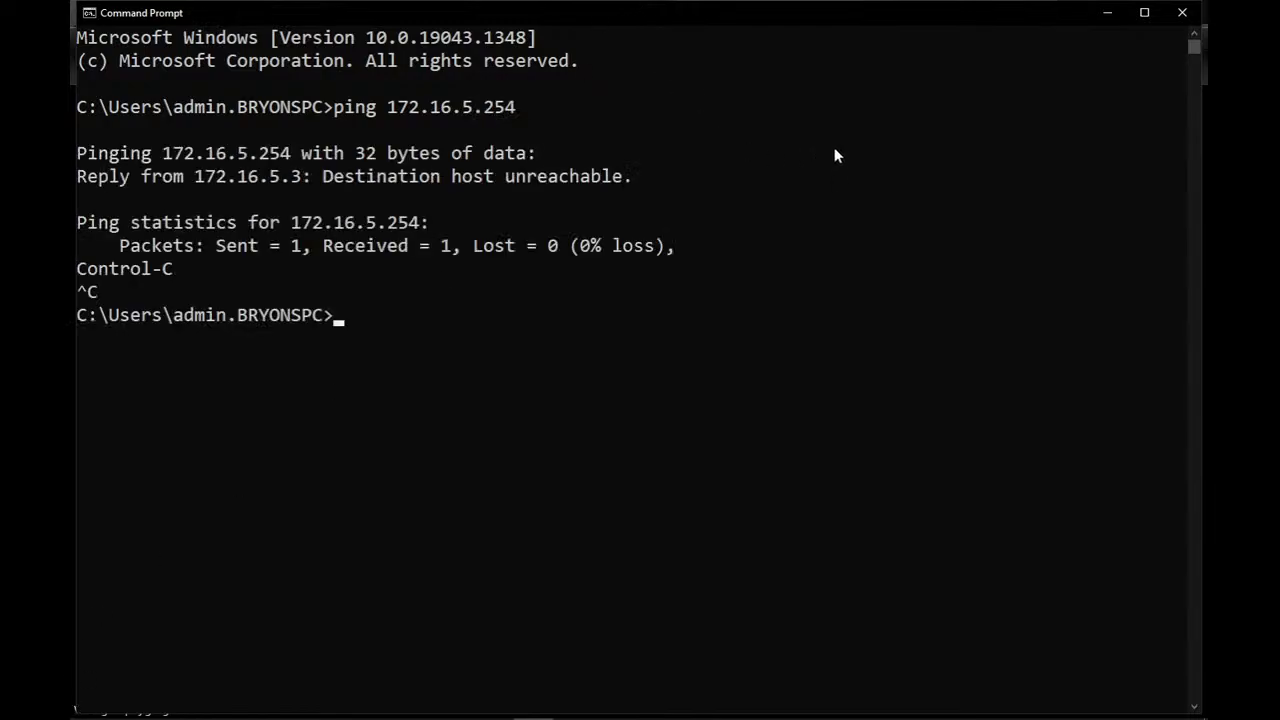
{"action": "left_click", "coordinate": [1104, 13]}
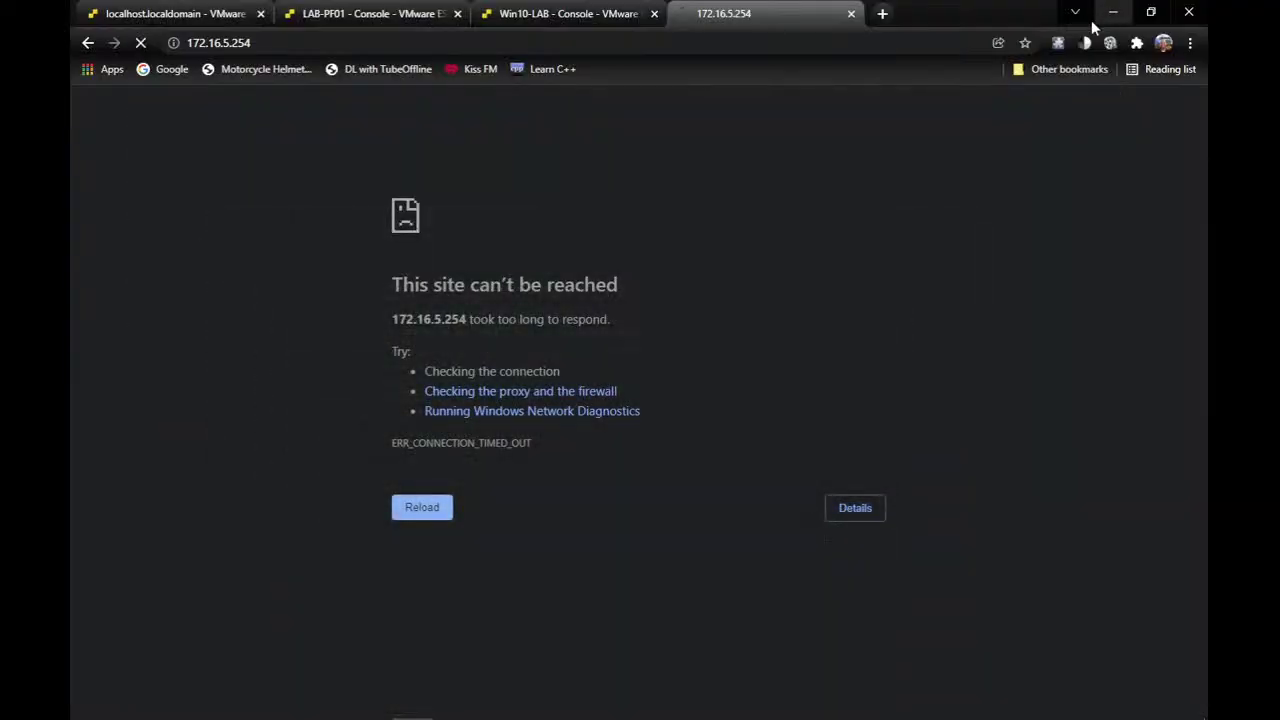
{"action": "left_click", "coordinate": [413, 10]}
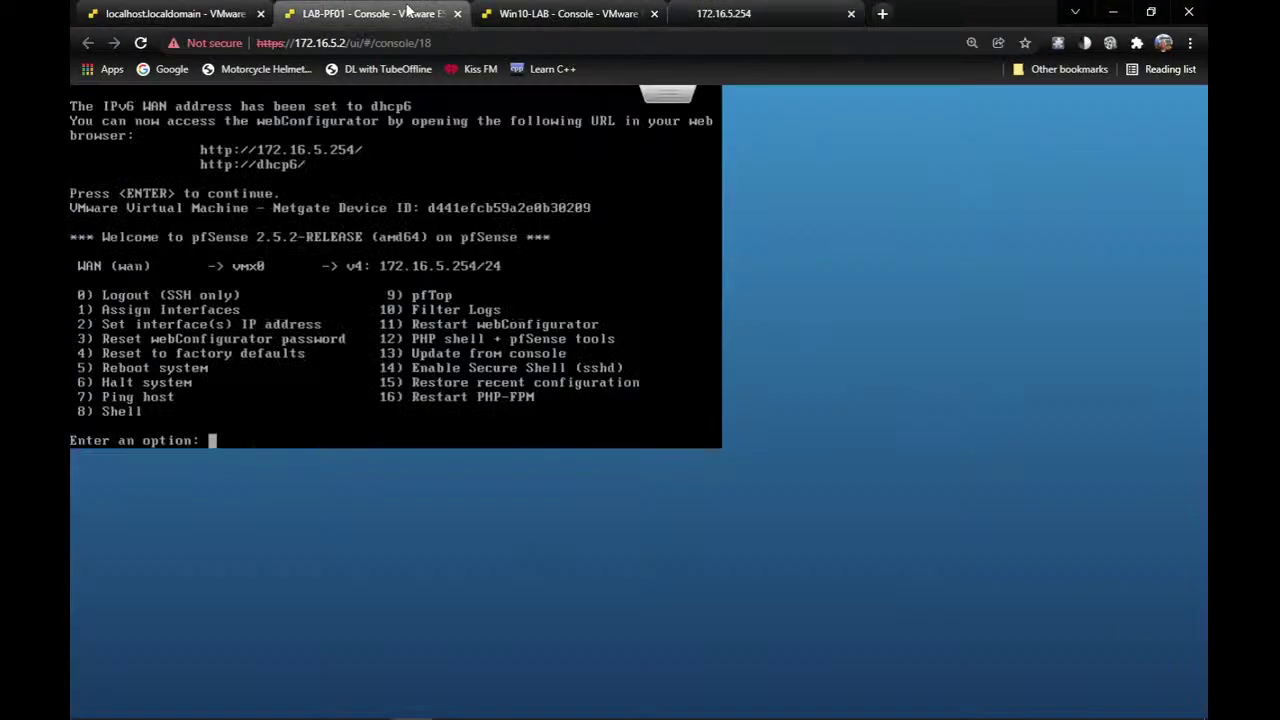
In LAB-PF01's settings, put Network Adapter 1 on VM Network and Adapter 2 on LABNet, then save.
{"action": "left_click", "coordinate": [171, 17]}
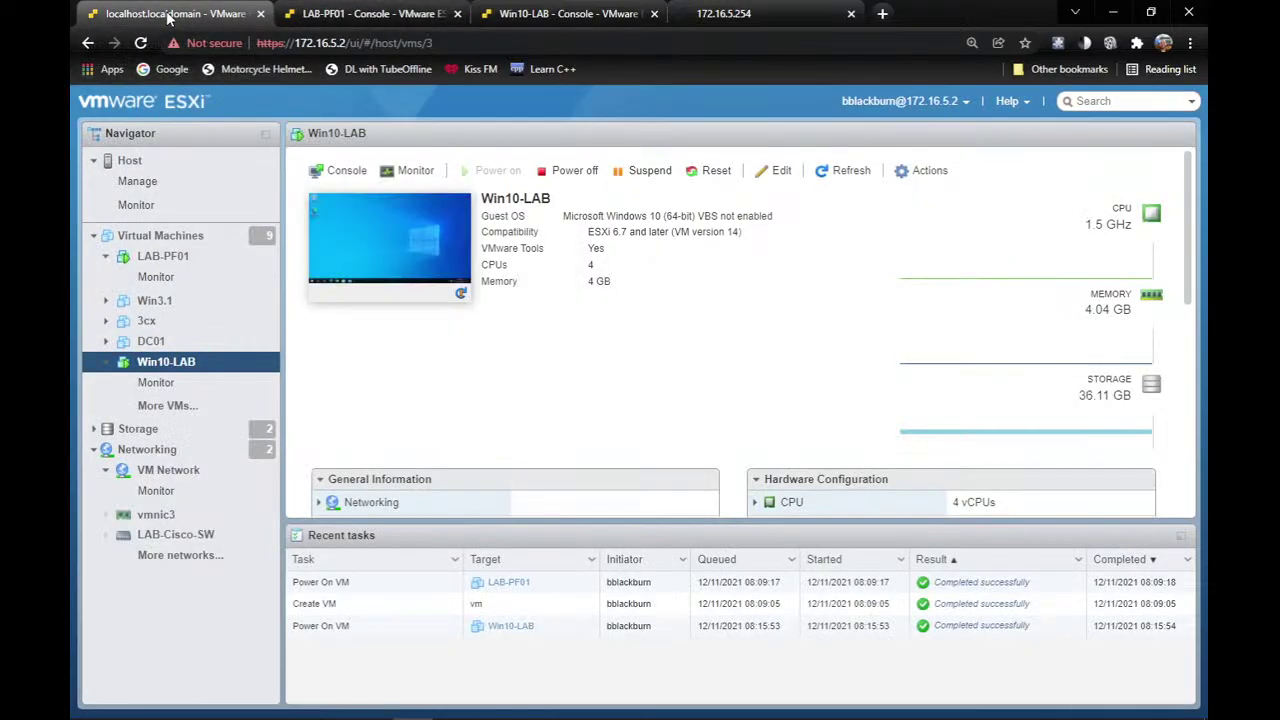
{"action": "left_click", "coordinate": [166, 258]}
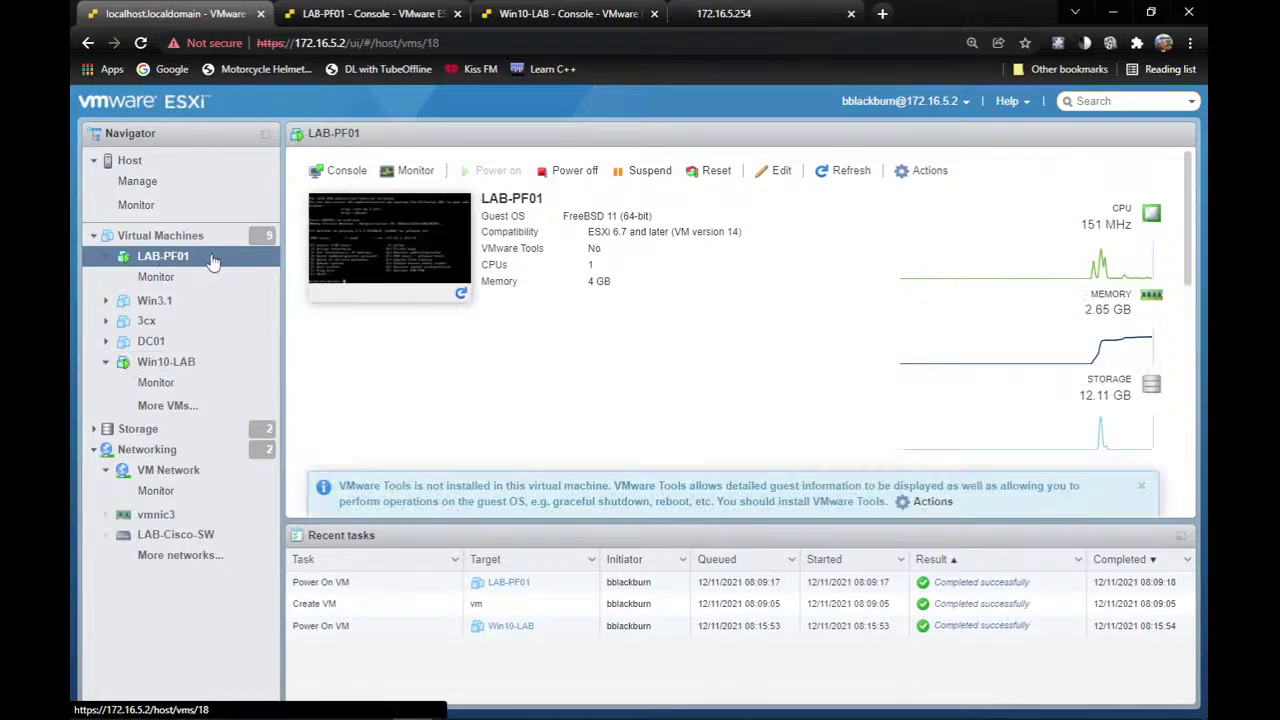
{"action": "right_click", "coordinate": [212, 260]}
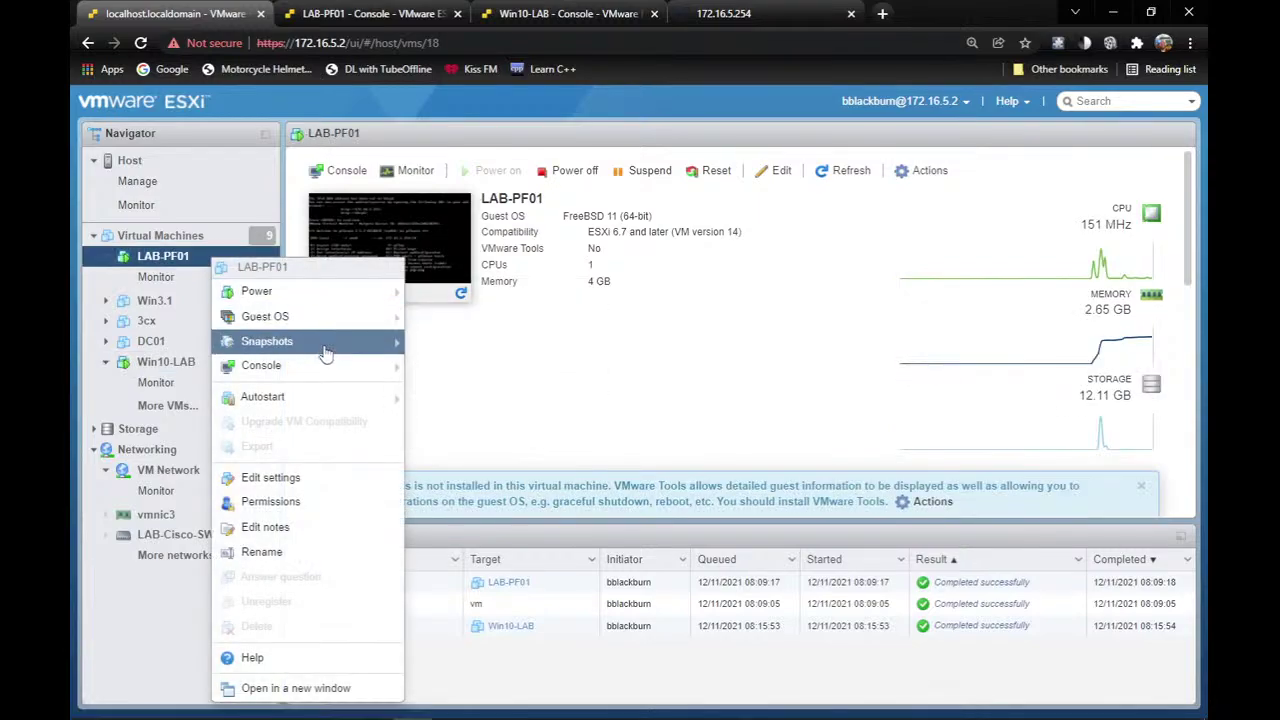
{"action": "left_click", "coordinate": [350, 481]}
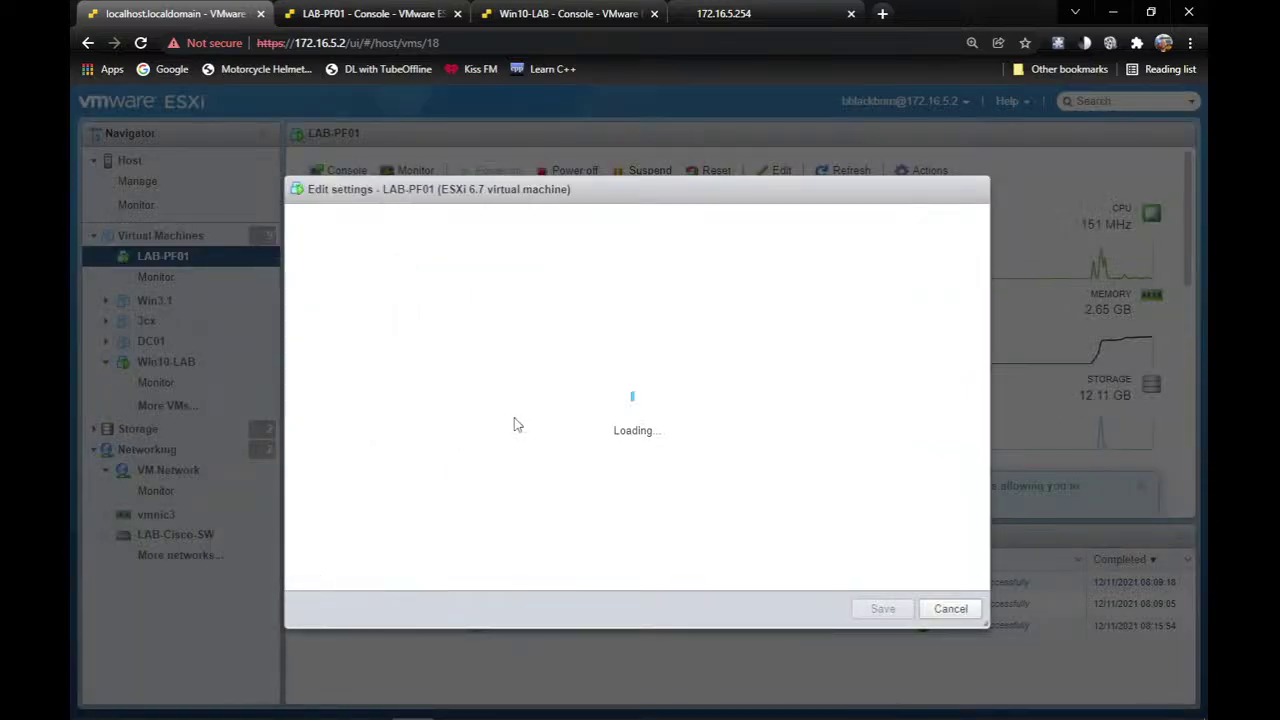
{"action": "scroll", "coordinate": [523, 409], "scroll_direction": "down", "scroll_amount": 2}
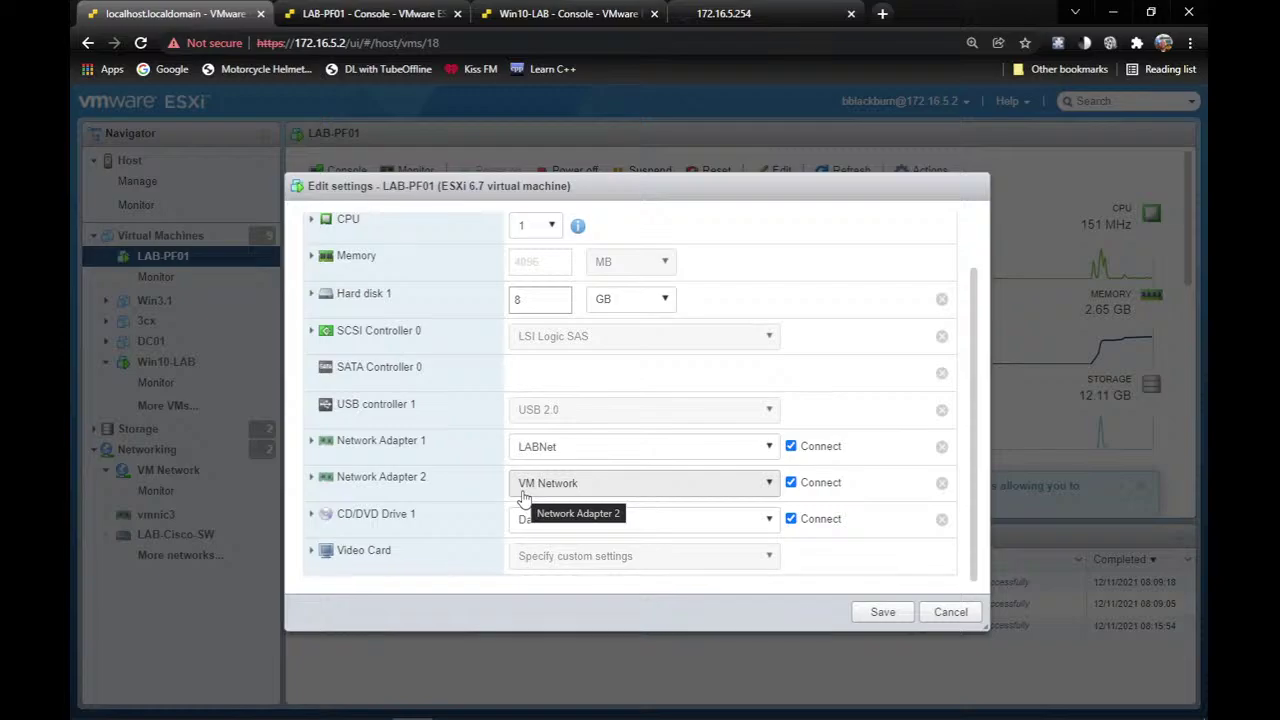
{"action": "left_click", "coordinate": [595, 457]}
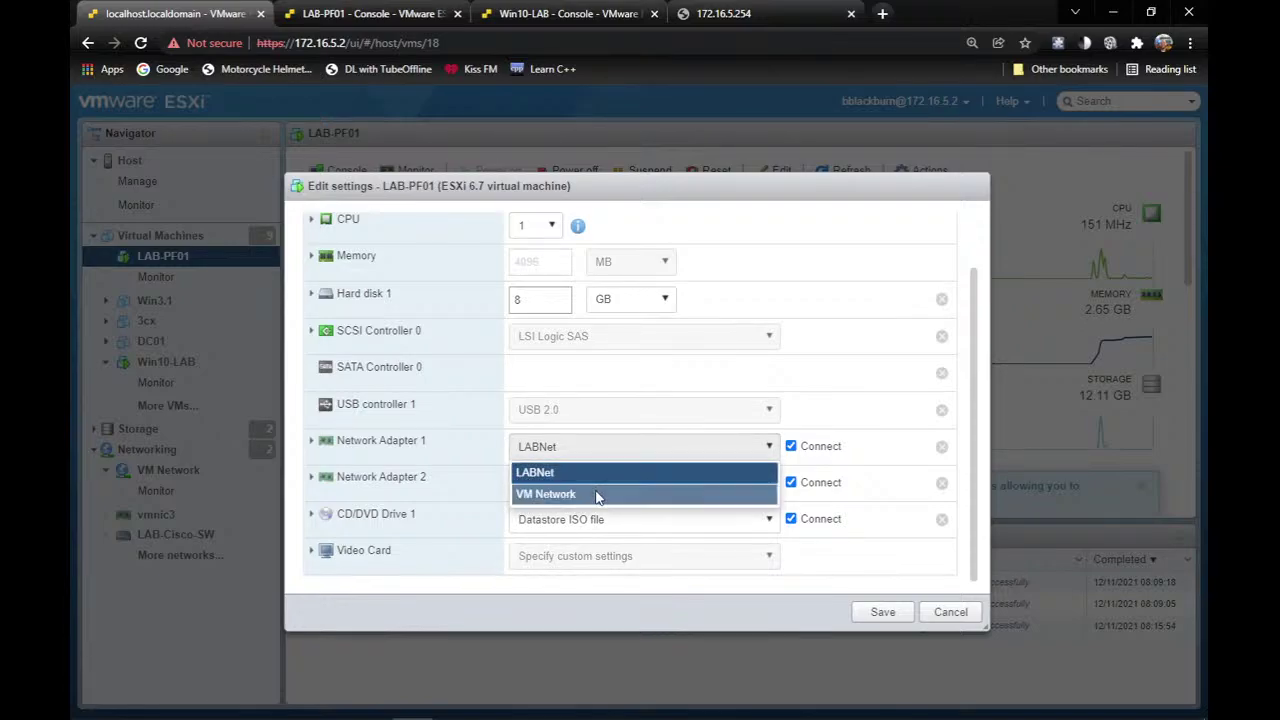
{"action": "left_click", "coordinate": [597, 493]}
{"action": "left_click", "coordinate": [594, 489]}
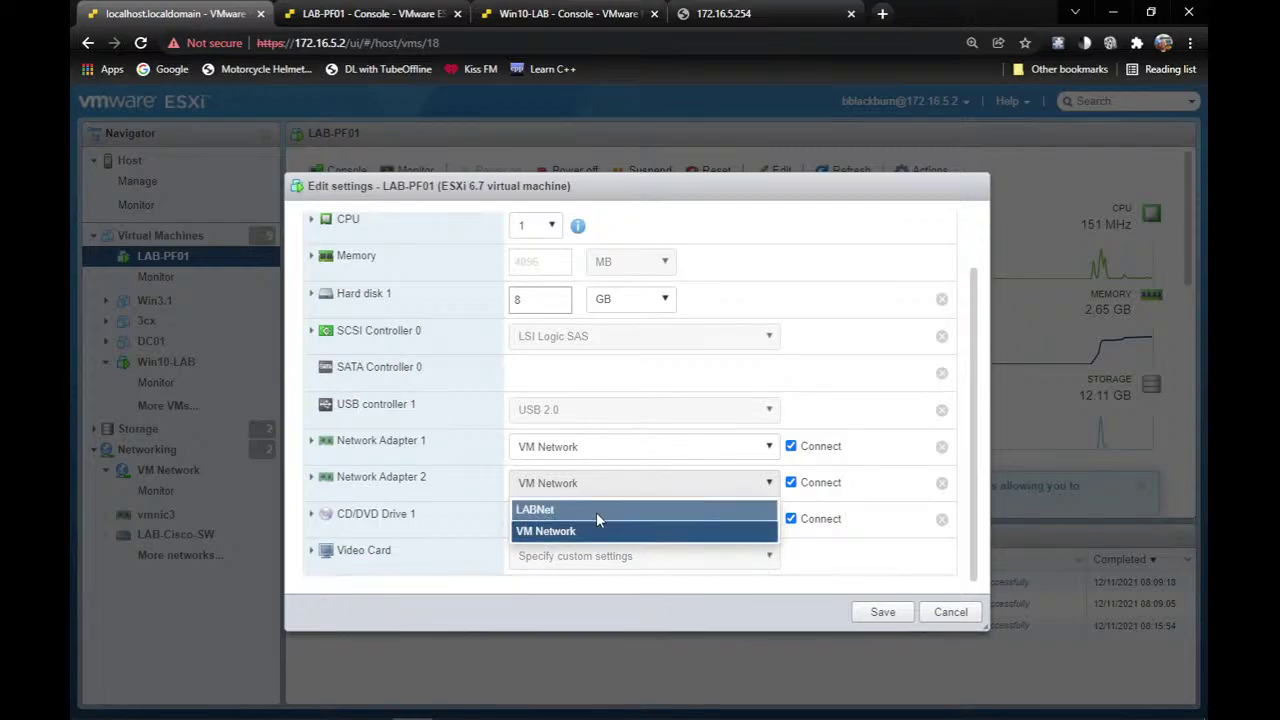
{"action": "left_click", "coordinate": [596, 510]}
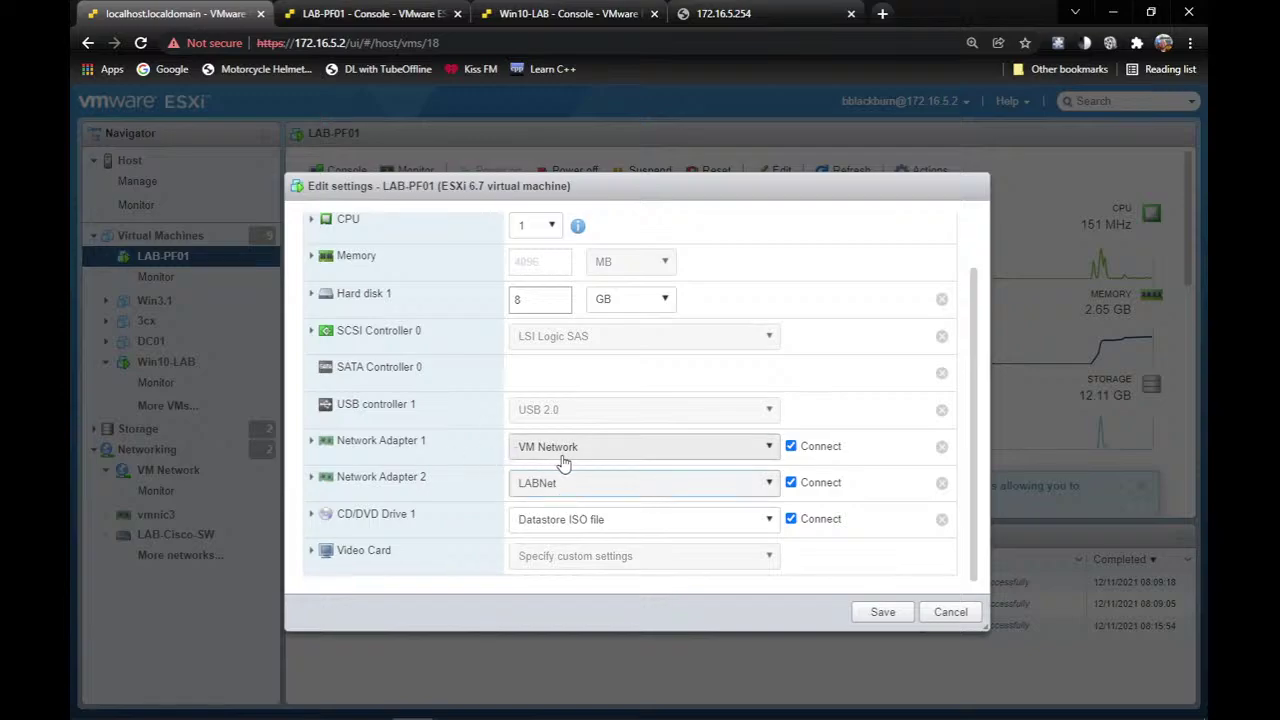
{"action": "left_click", "coordinate": [881, 613]}
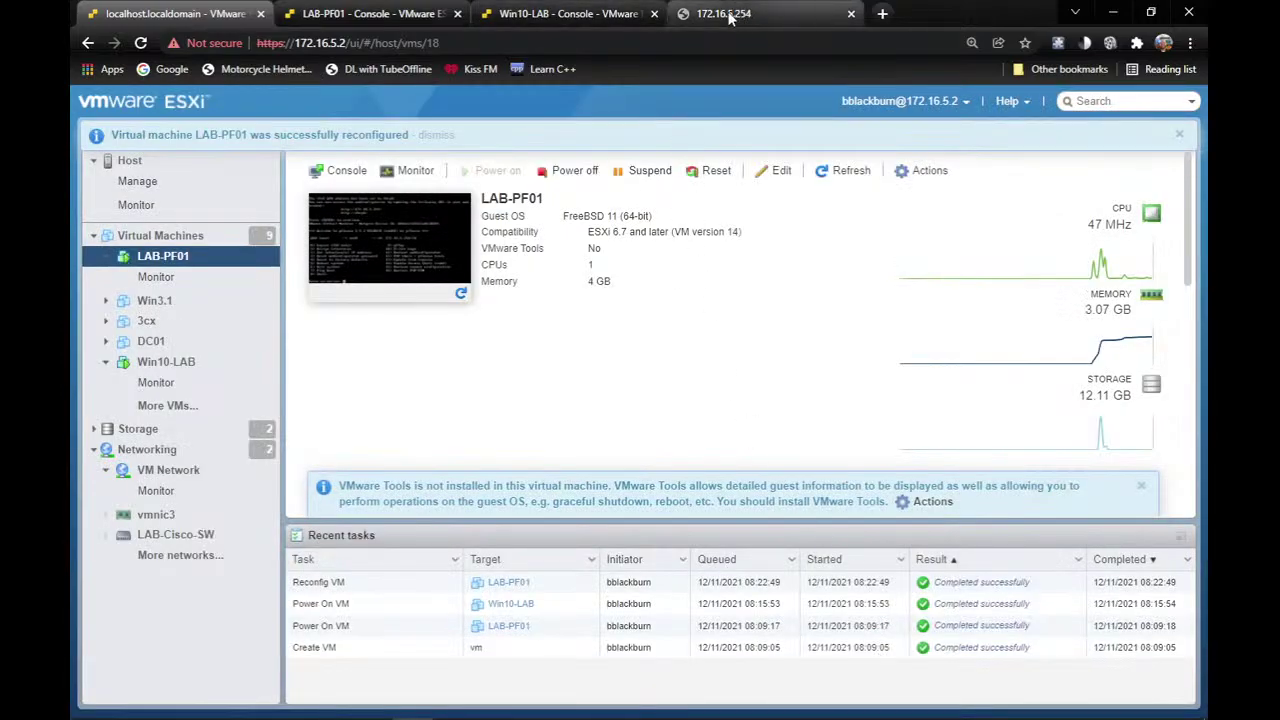
Check the LAB-PF01 console, then rerun the ping to 172.16.5.254, which now times out.
{"action": "left_click", "coordinate": [535, 10]}
{"action": "left_click", "coordinate": [356, 12]}
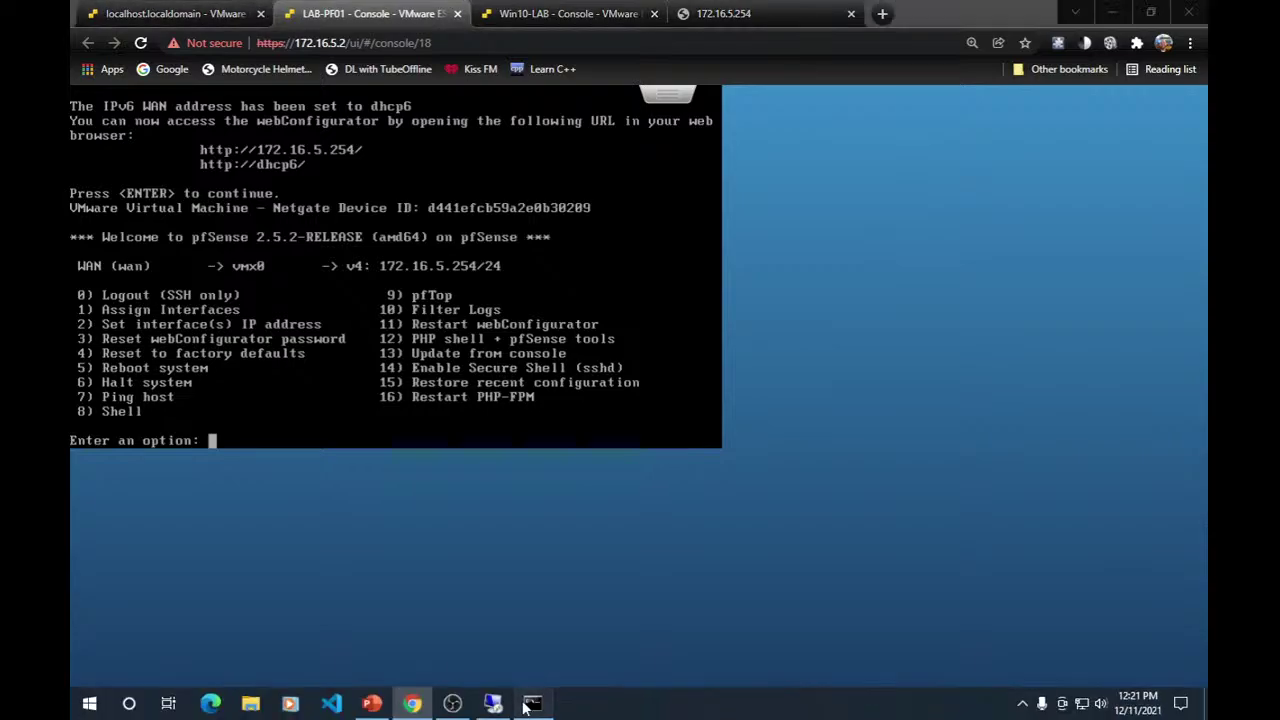
{"action": "left_click", "coordinate": [532, 703]}
{"action": "key", "text": "Up"}
{"action": "key", "text": "Return"}
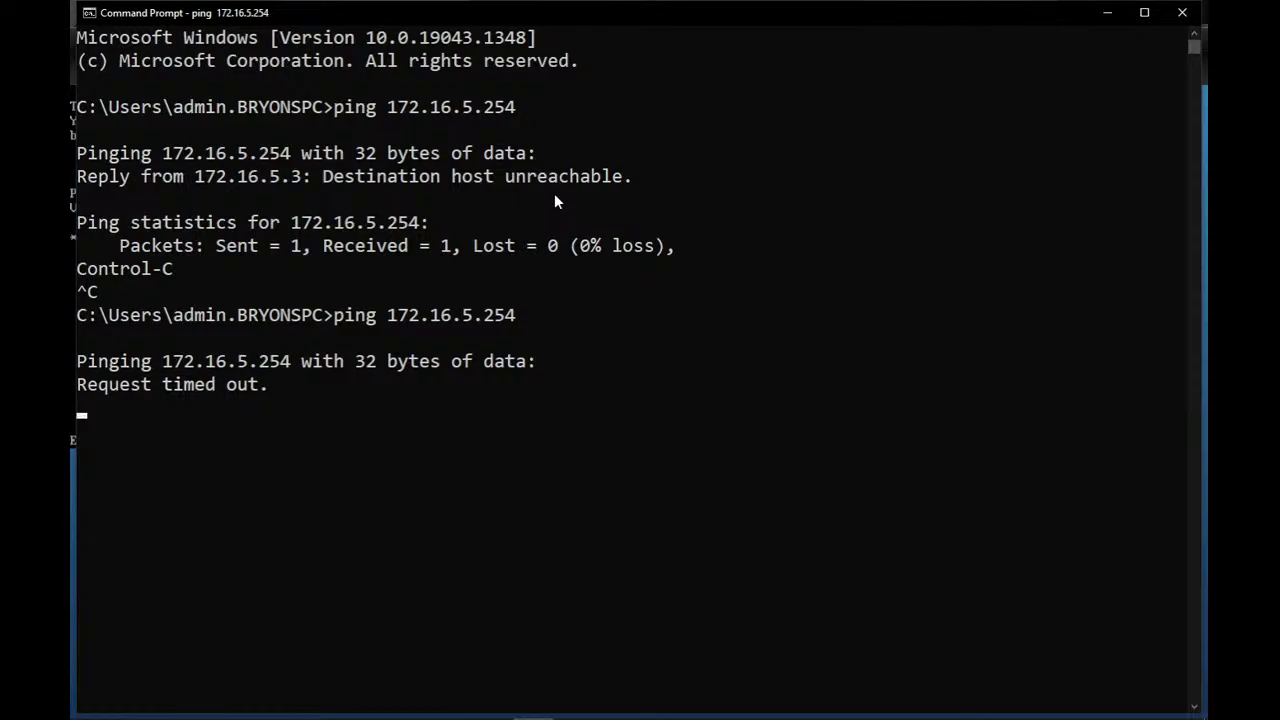
Stop the ping at 100% loss and minimise Command Prompt to show the pfSense menu.
{"action": "key", "text": "ctrl+c"}
{"action": "key", "text": "Return"}
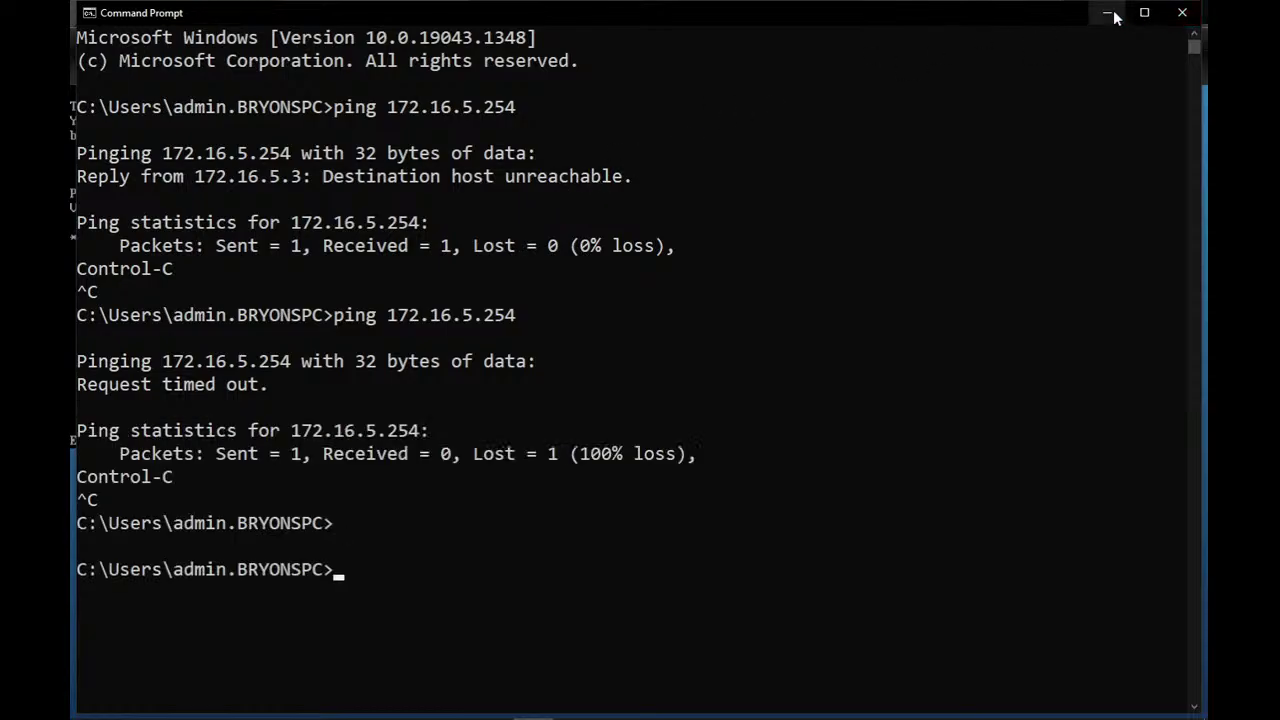
{"action": "left_click", "coordinate": [1109, 13]}
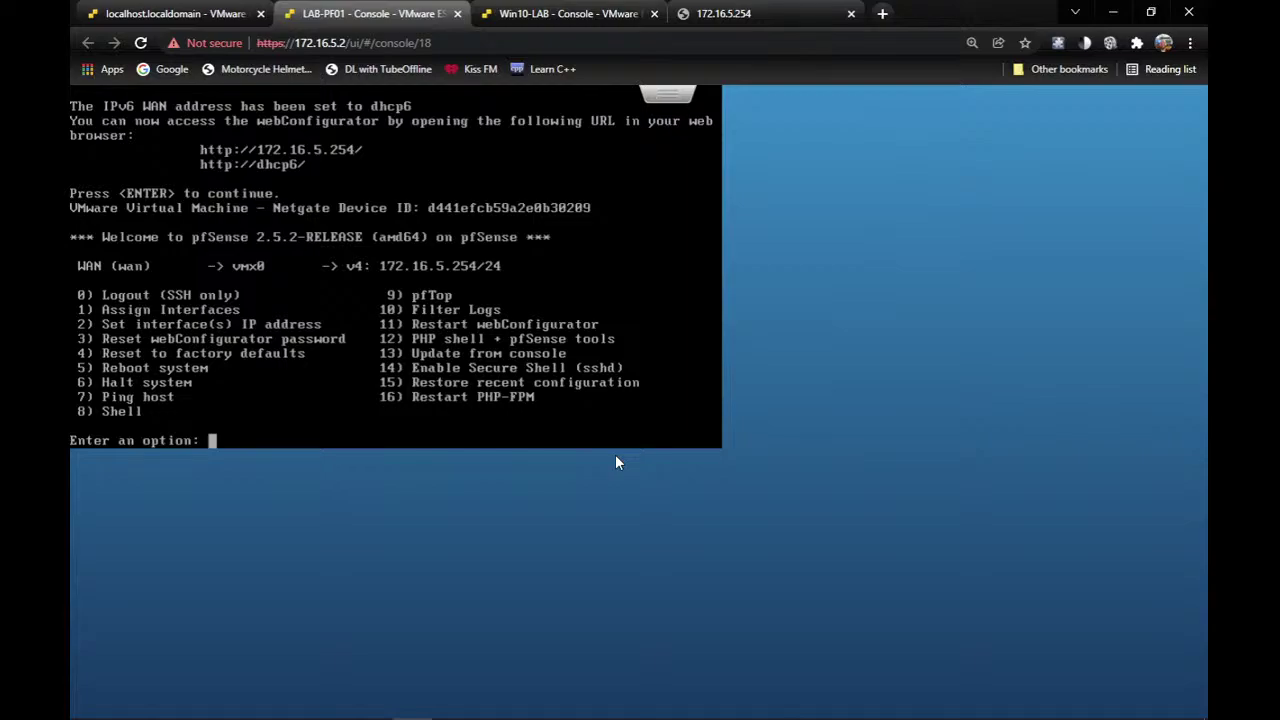
Choose pfSense console option 4 and confirm the factory reset with y.
{"action": "type", "text": "4"}
{"action": "key", "text": "Return"}
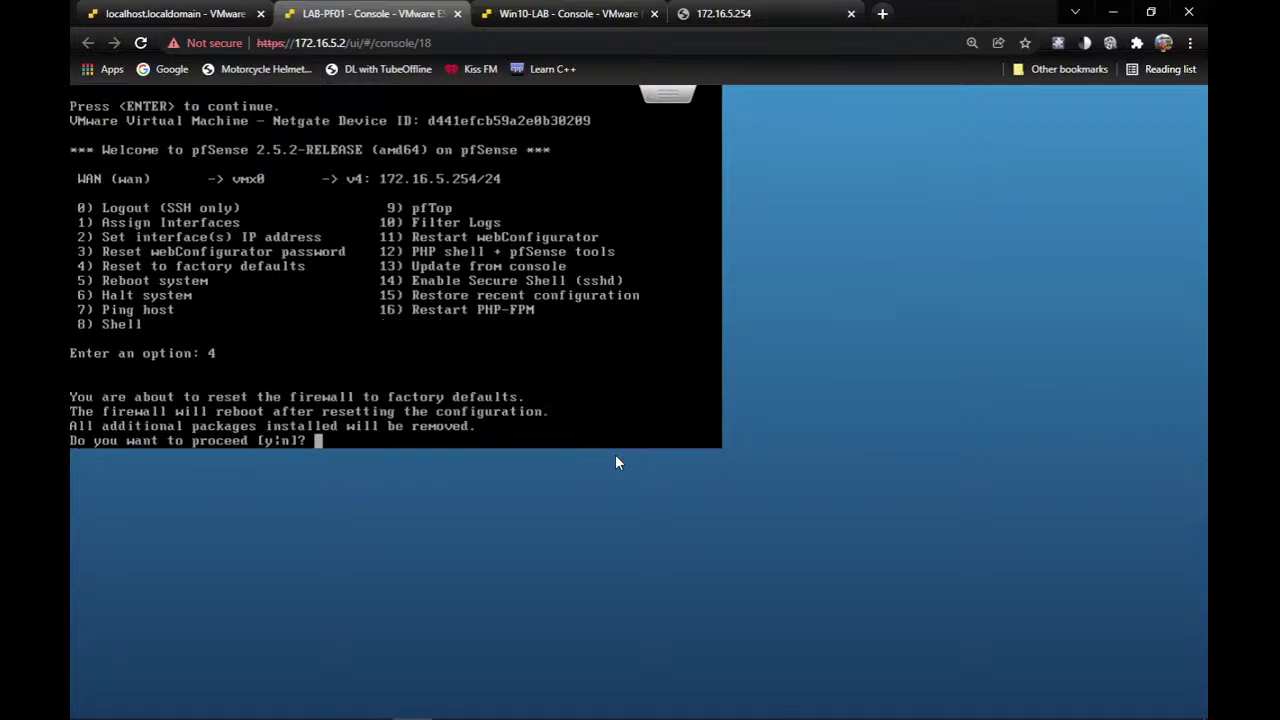
{"action": "type", "text": "y"}
{"action": "key", "text": "Return"}
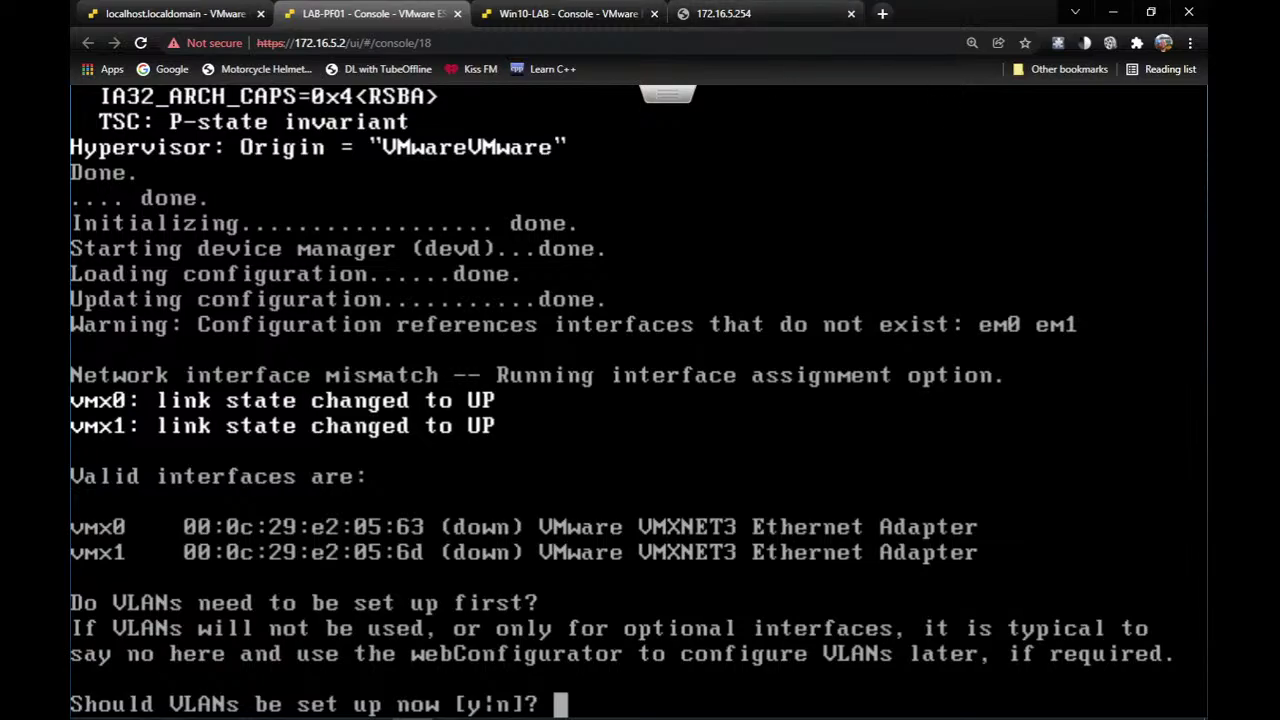
Decline VLANs, assign vmx0 as WAN and vmx1 as LAN, and confirm the assignment.
{"action": "type", "text": "n"}
{"action": "key", "text": "Return"}
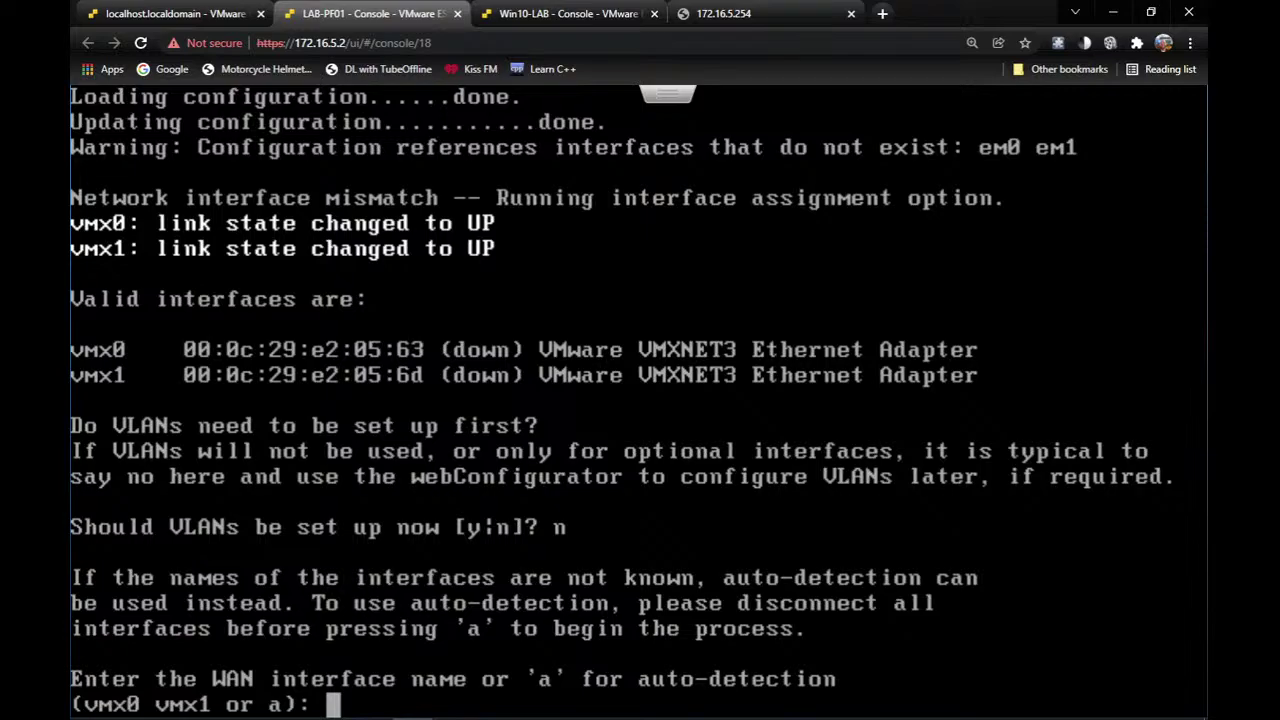
{"action": "type", "text": "vmx"}
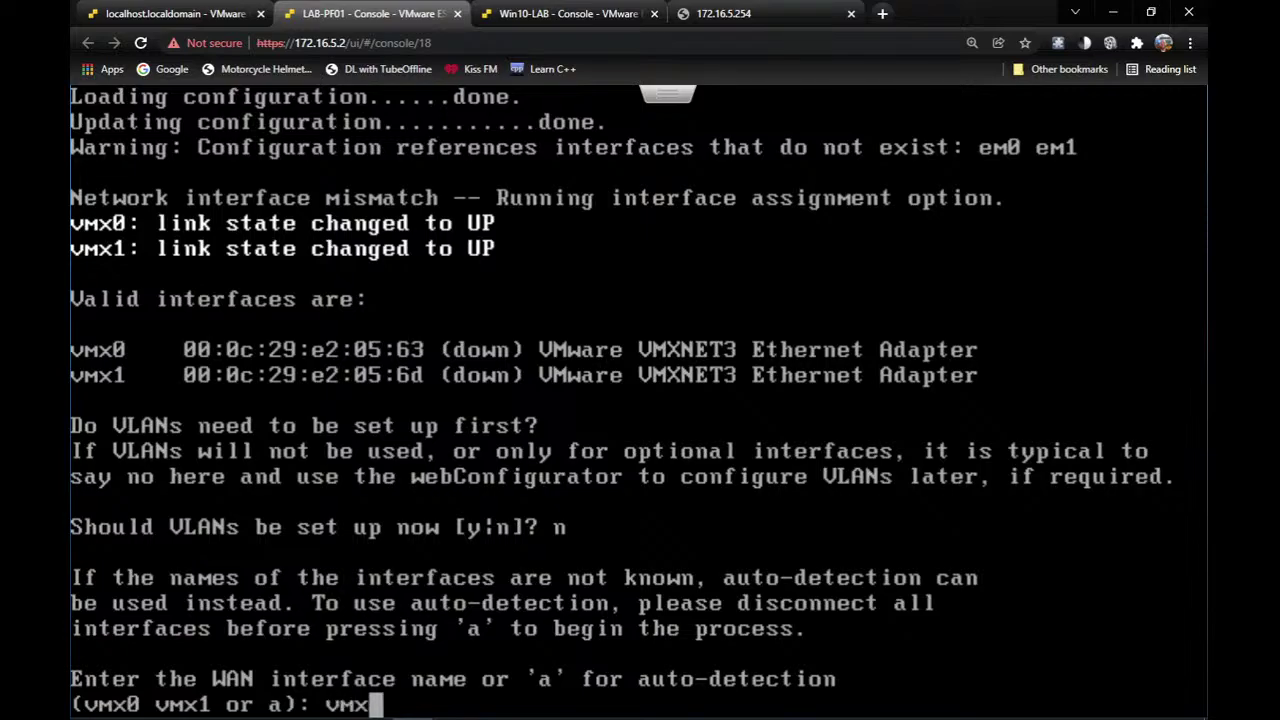
{"action": "type", "text": "0"}
{"action": "key", "text": "Return"}
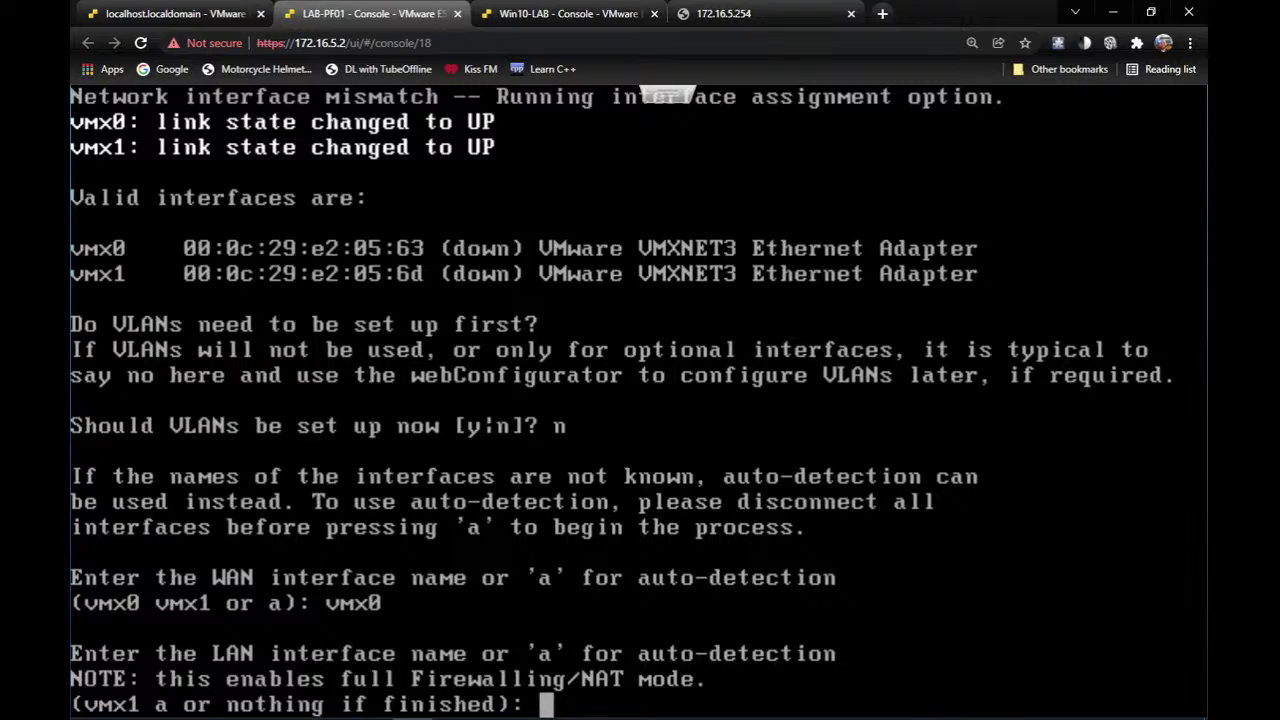
{"action": "type", "text": "vmx1"}
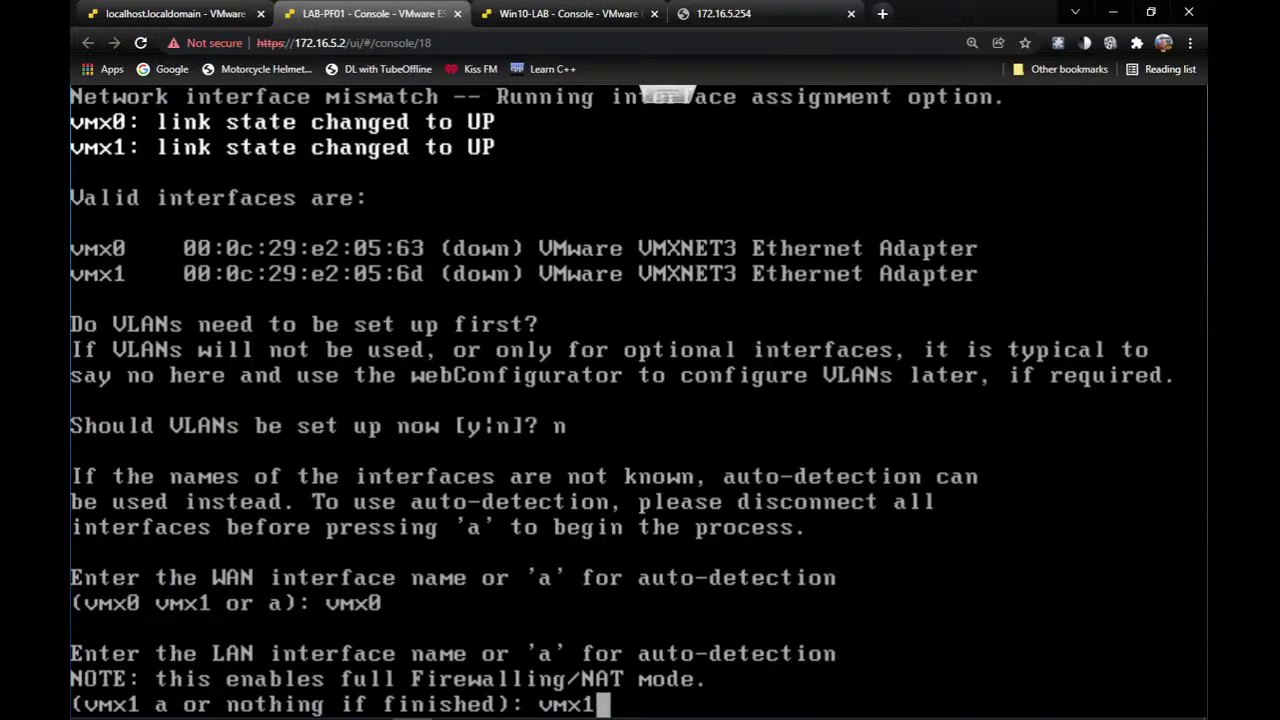
{"action": "key", "text": "Return"}
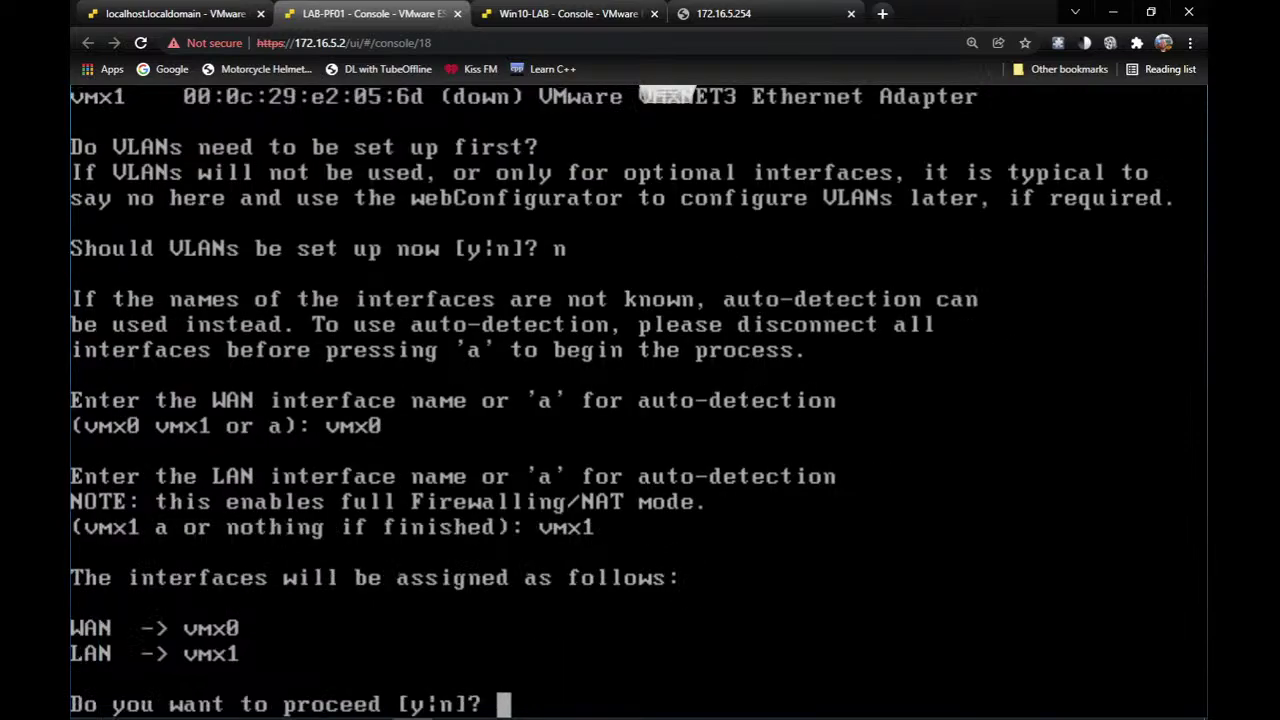
{"action": "type", "text": "y"}
{"action": "key", "text": "Return"}
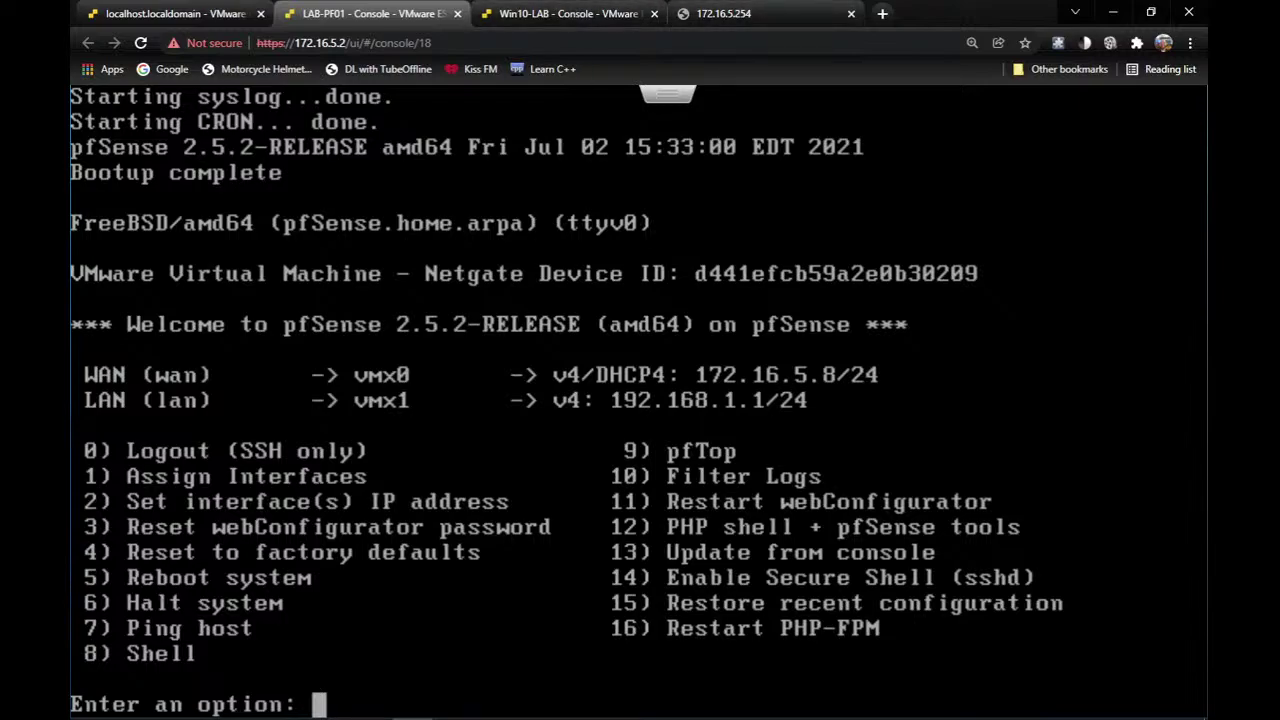
Point the Chrome tab at 172.16.5.8 and allow Win10-LAB to be discoverable on Network 3.
{"action": "left_click", "coordinate": [748, 13]}
{"action": "left_click", "coordinate": [740, 43]}
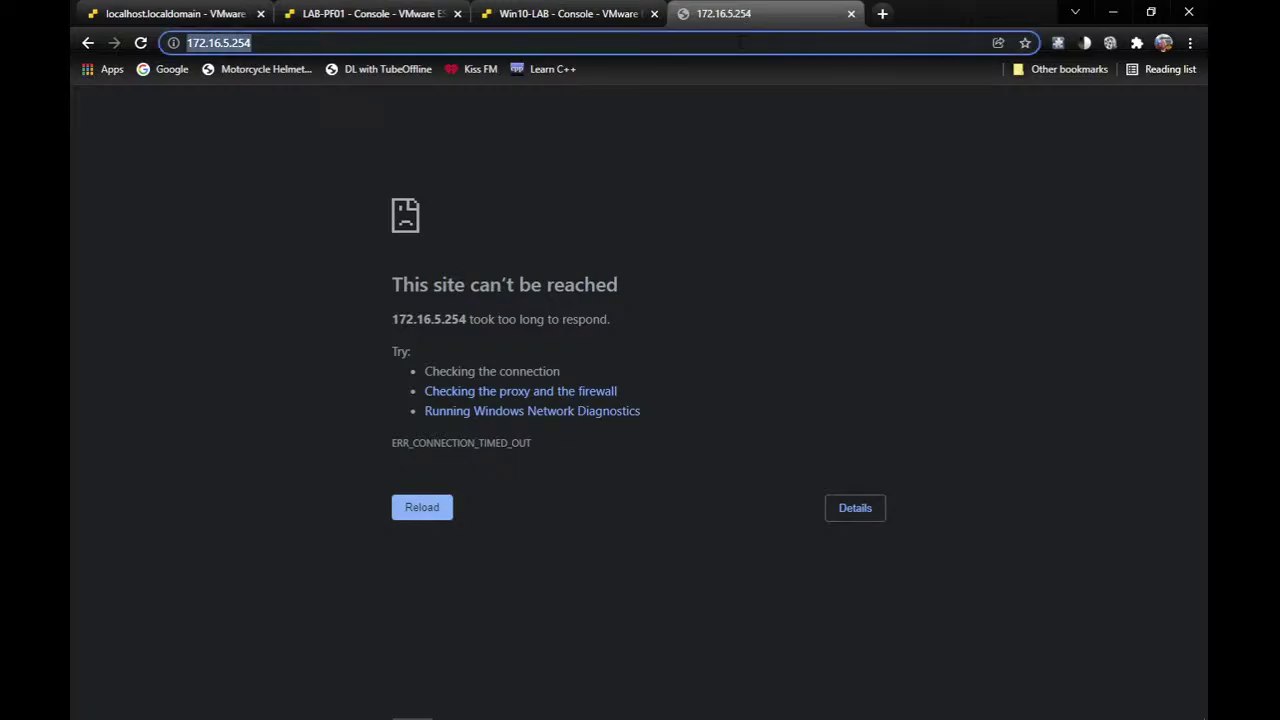
{"action": "left_click", "coordinate": [740, 43]}
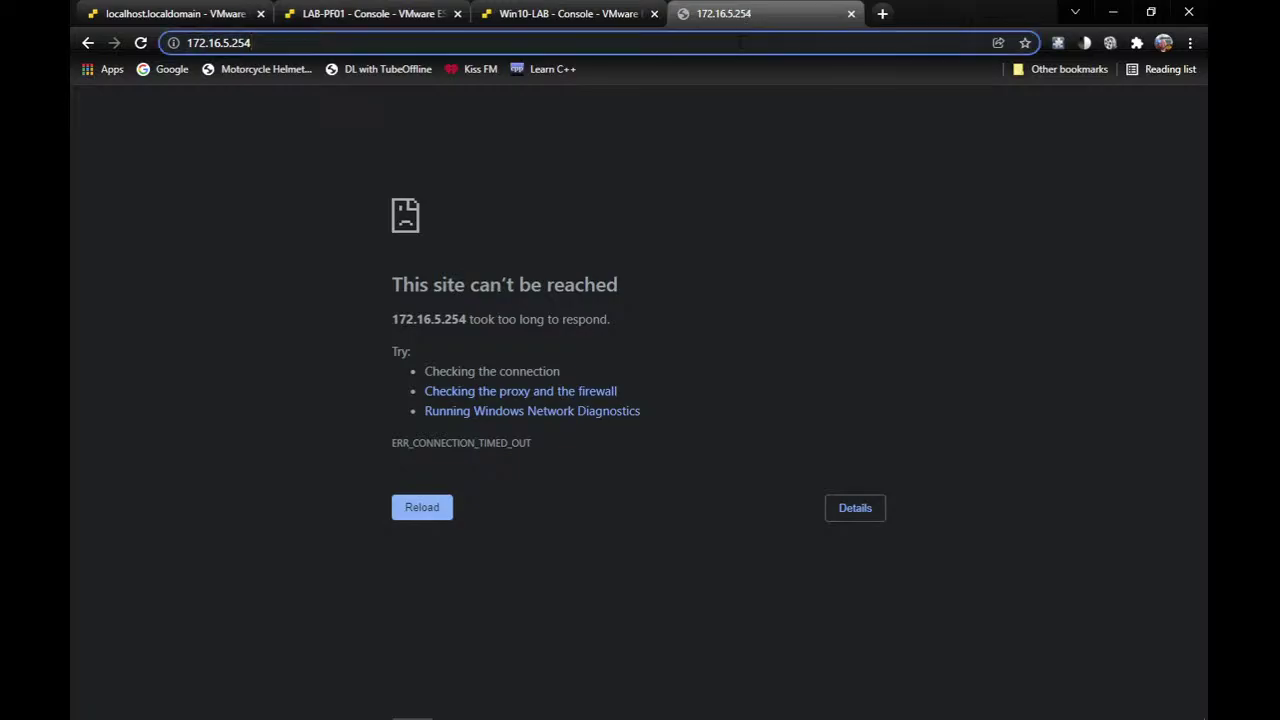
{"action": "key", "text": "BackSpace"}
{"action": "key", "text": "BackSpace"}
{"action": "key", "text": "BackSpace"}
{"action": "type", "text": "8"}
{"action": "key", "text": "Return"}
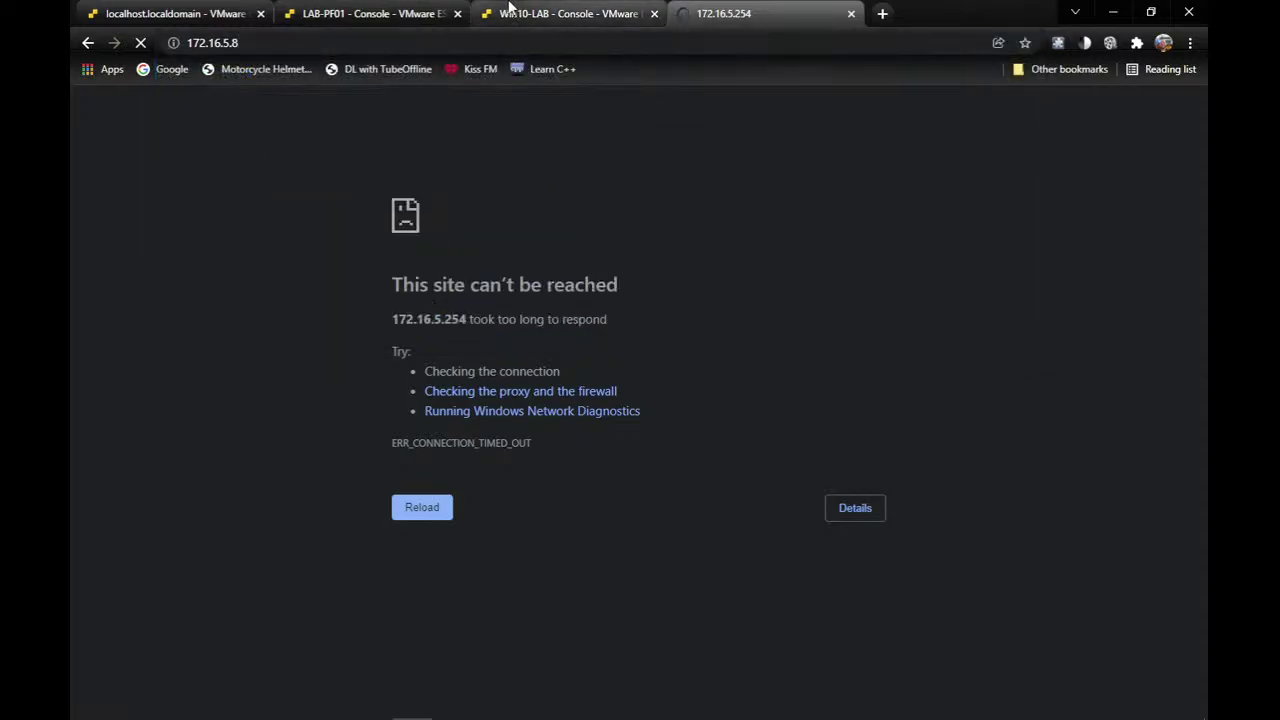
{"action": "left_click", "coordinate": [528, 14]}
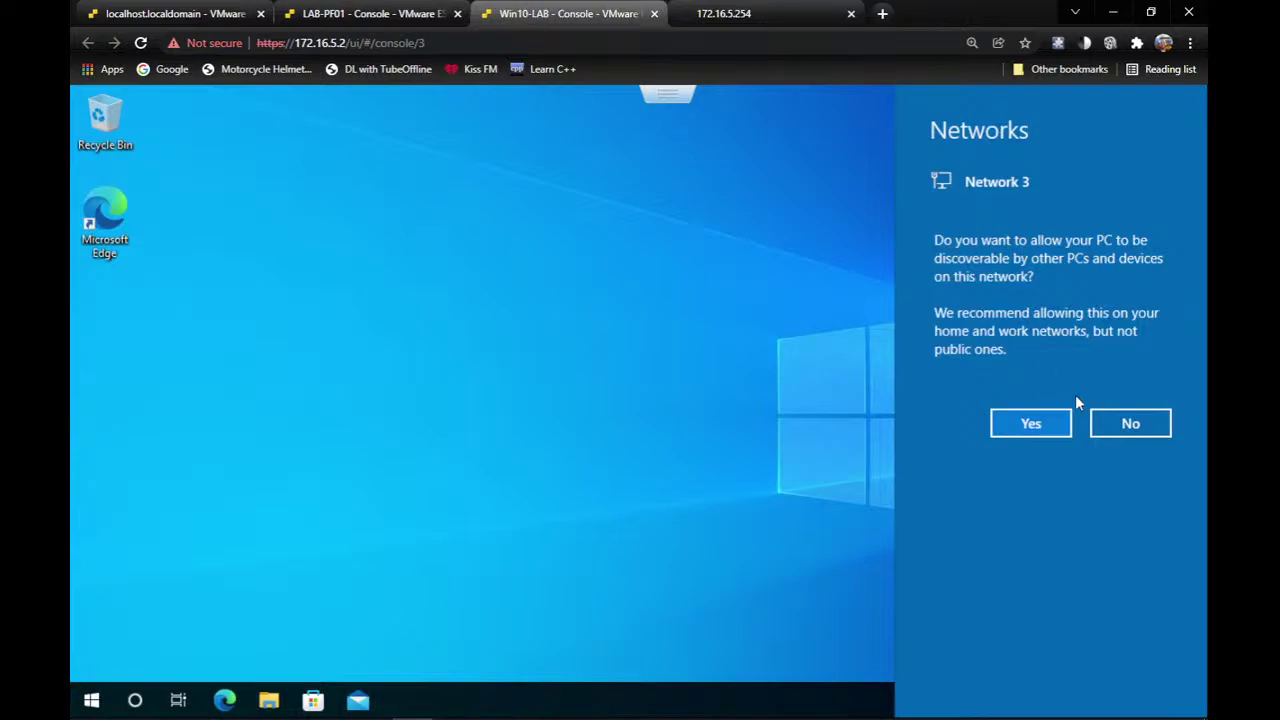
{"action": "left_click", "coordinate": [1030, 426]}
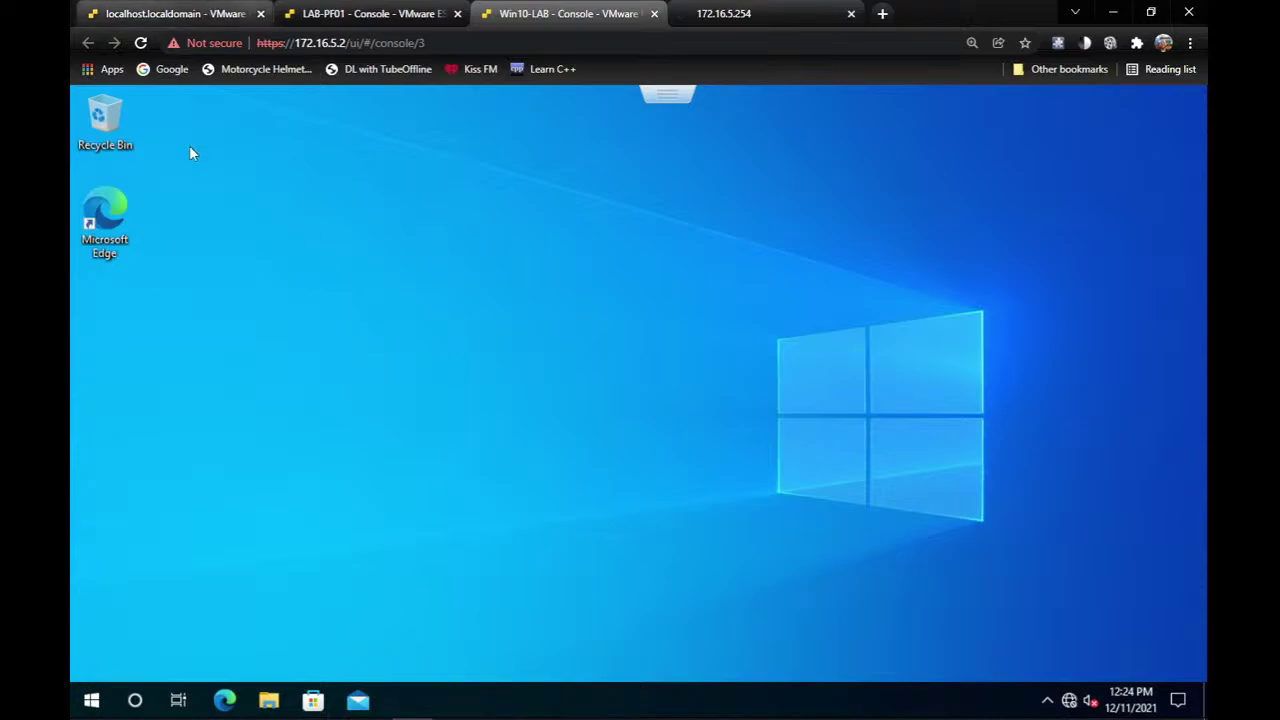
Ping 172.16.5.8 from Command Prompt, stop it, and minimise the window.
{"action": "left_click", "coordinate": [748, 12]}
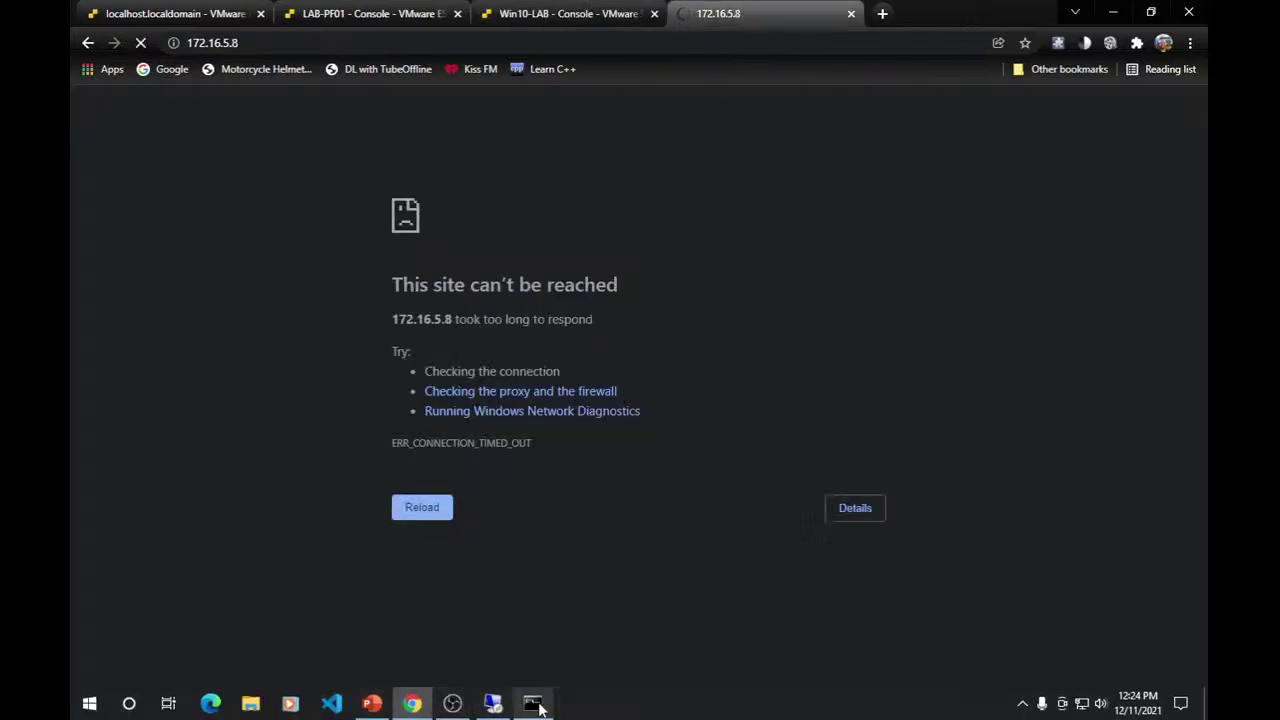
{"action": "left_click", "coordinate": [533, 703]}
{"action": "key", "text": "Up"}
{"action": "key", "text": "BackSpace"}
{"action": "key", "text": "BackSpace"}
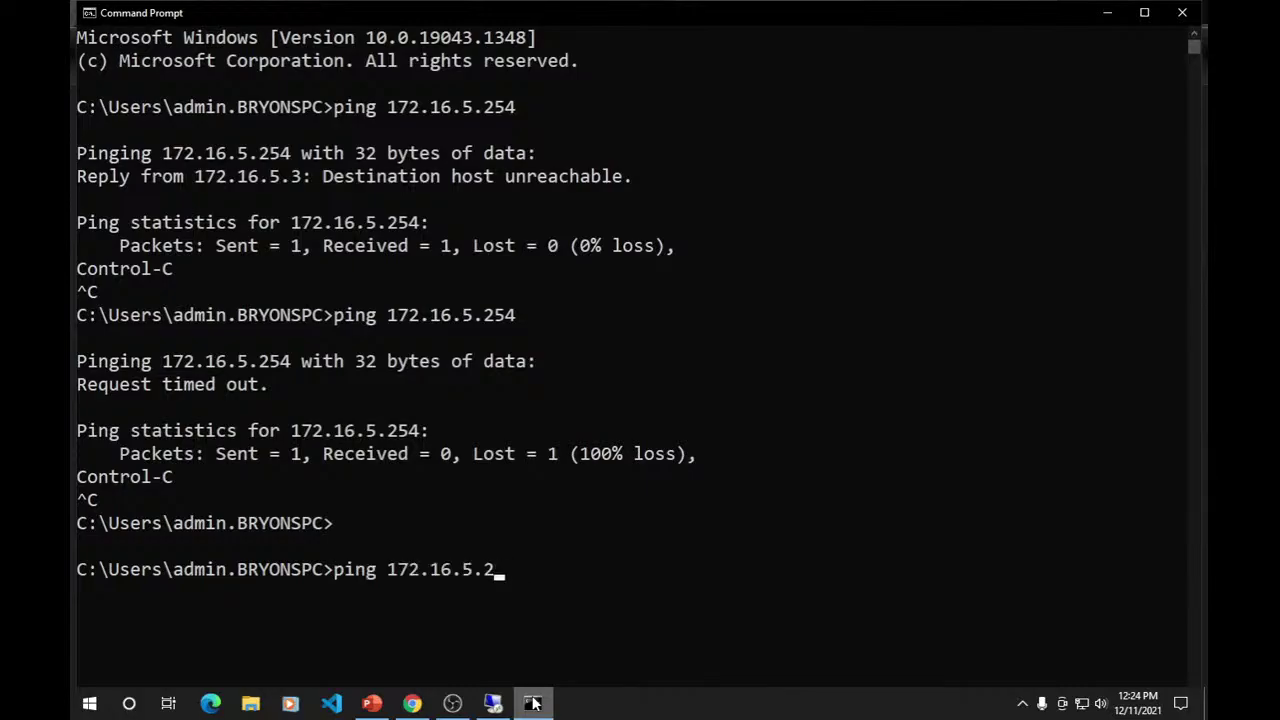
{"action": "key", "text": "BackSpace"}
{"action": "type", "text": "8"}
{"action": "key", "text": "Return"}
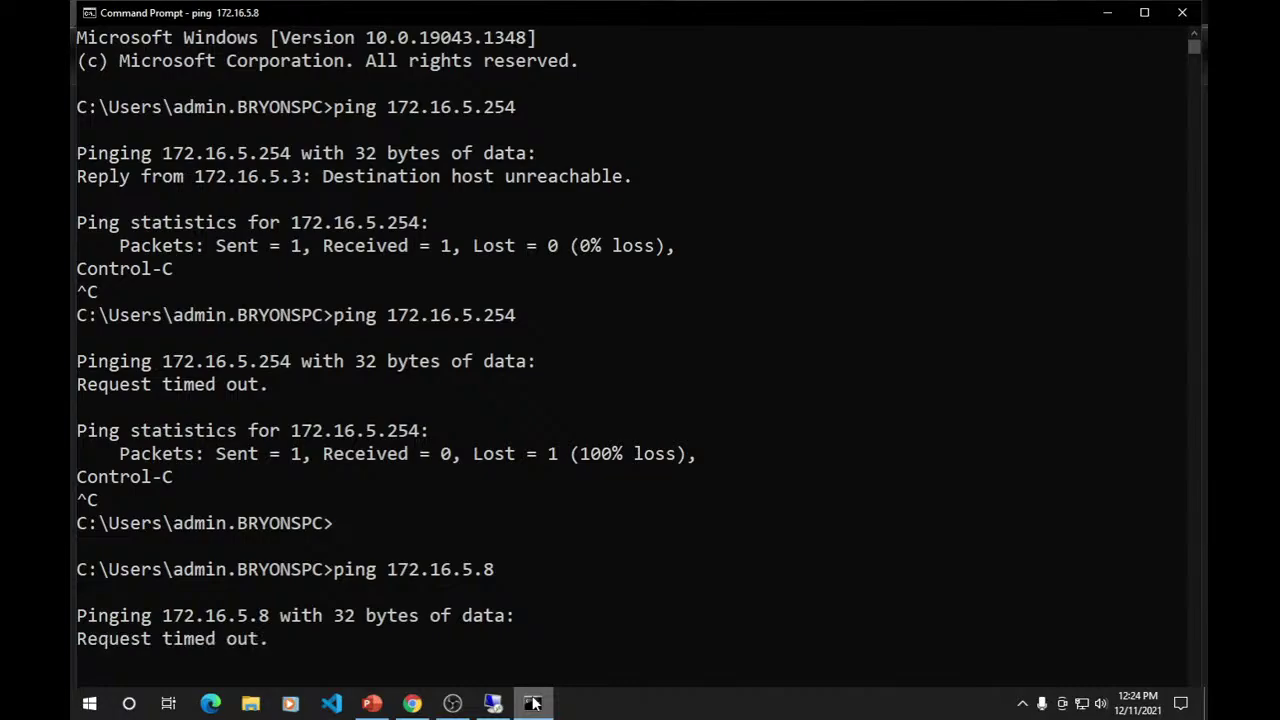
{"action": "key", "text": "ctrl+c"}
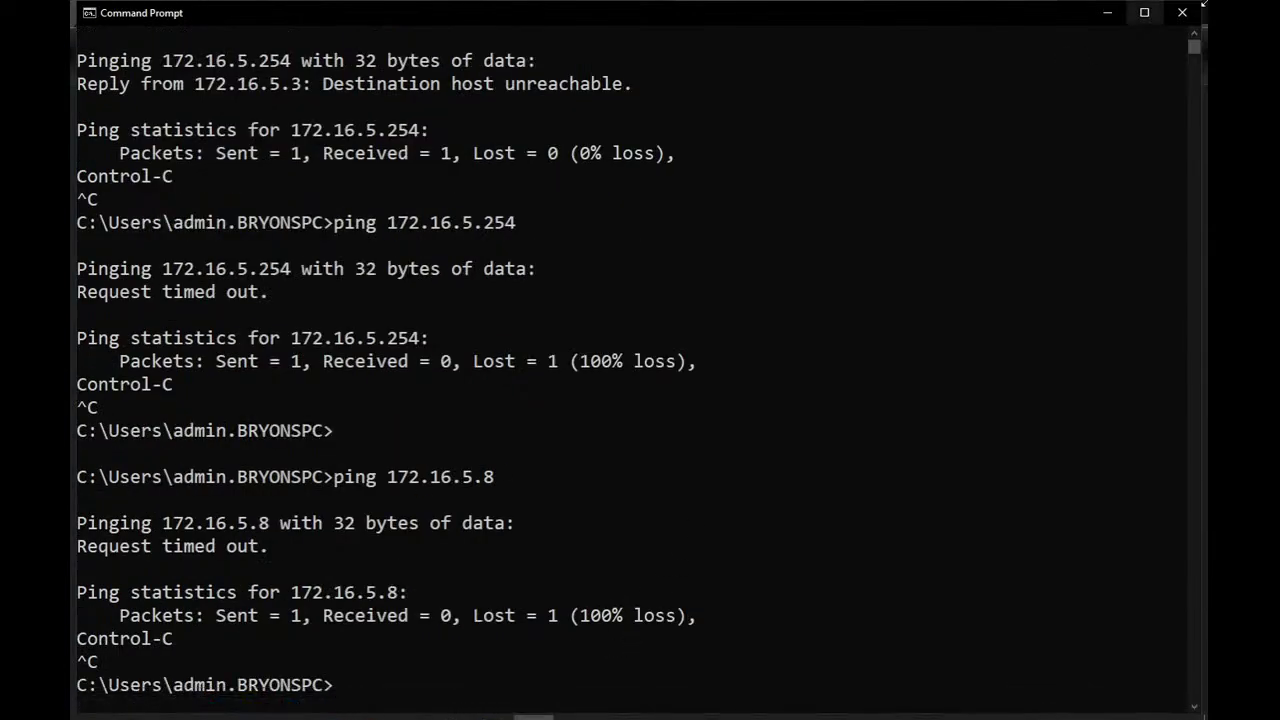
{"action": "left_click", "coordinate": [1090, 16]}
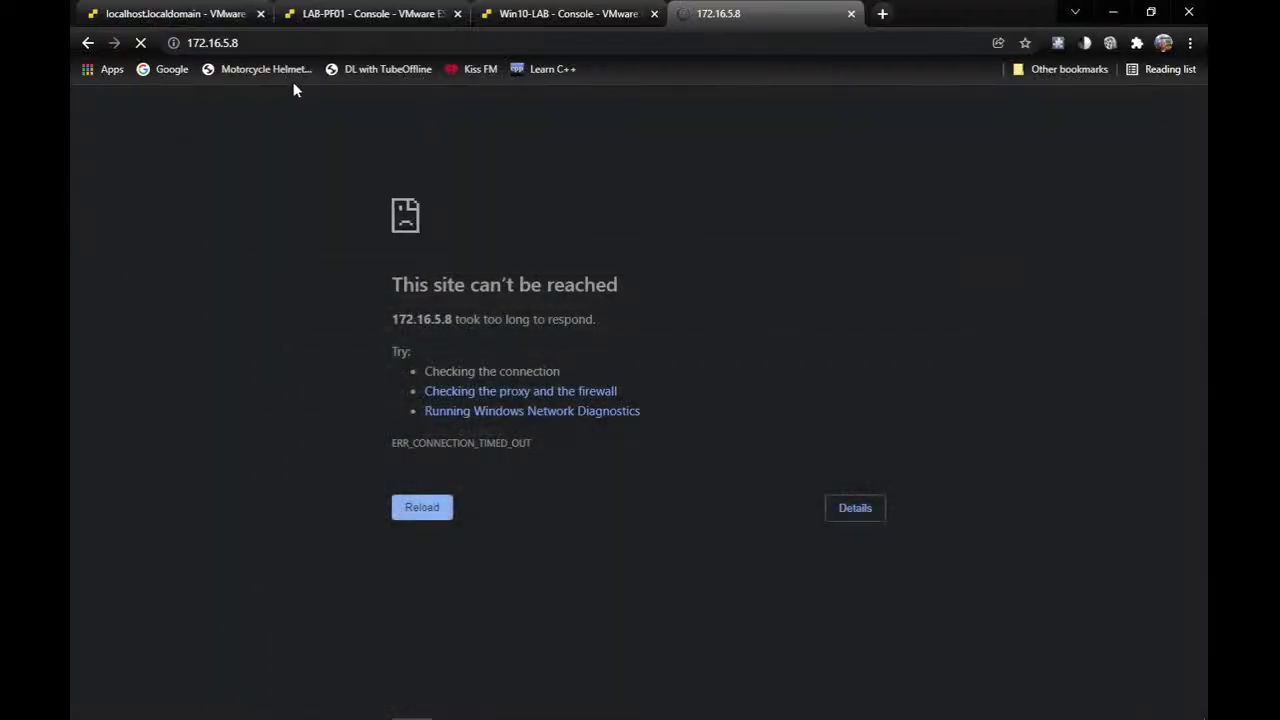
Launch Command Prompt on Win10-LAB and run ipconfig, which shows only 169.254.218.248.
{"action": "left_click", "coordinate": [360, 13]}
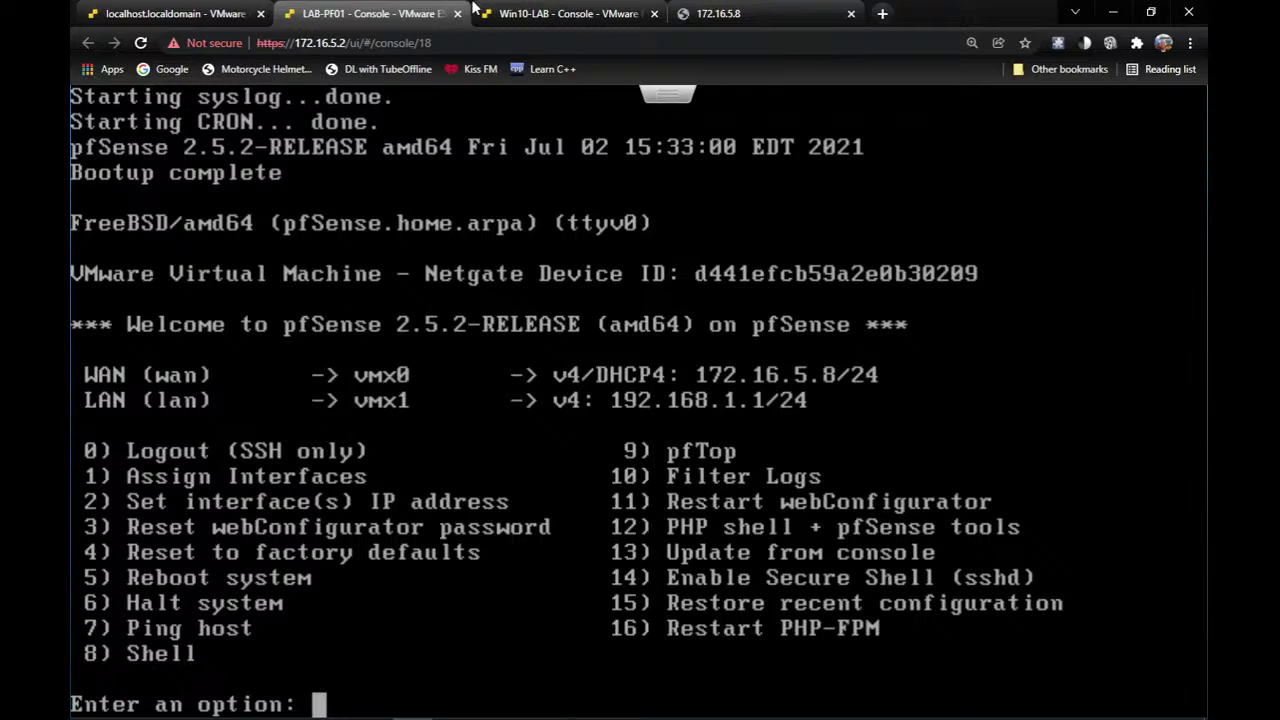
{"action": "left_click", "coordinate": [548, 13]}
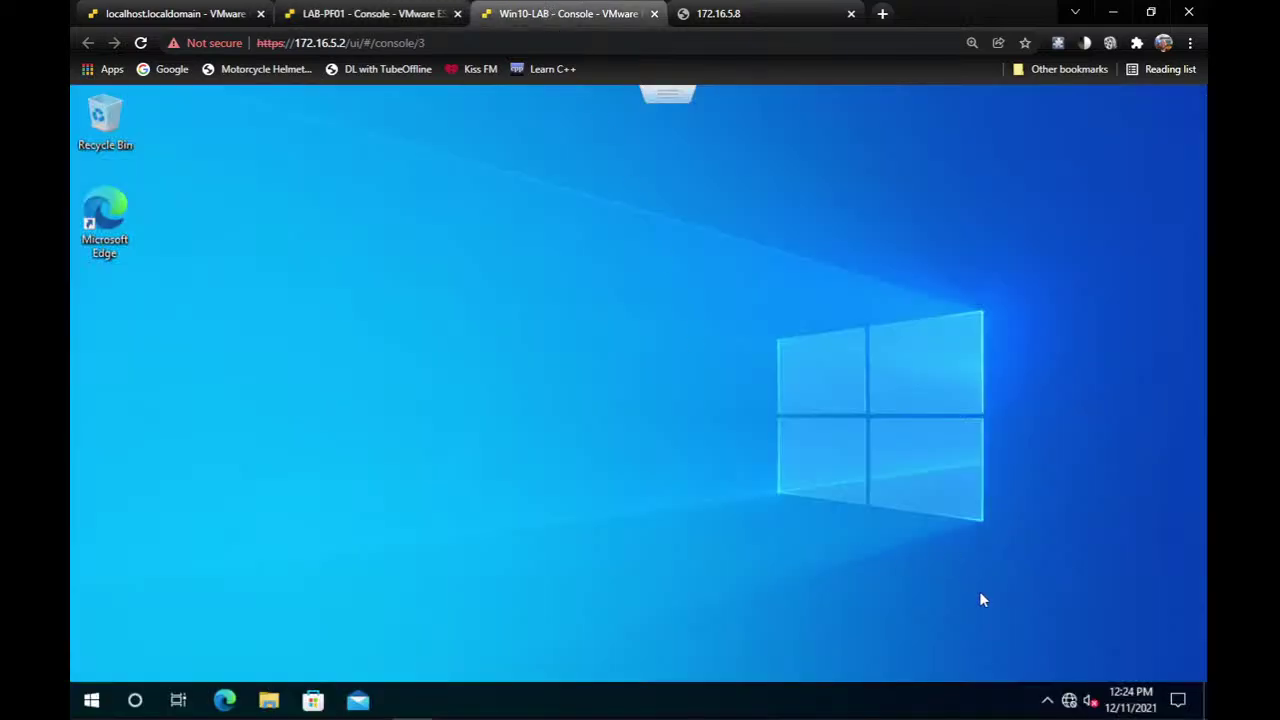
{"action": "left_click", "coordinate": [92, 699]}
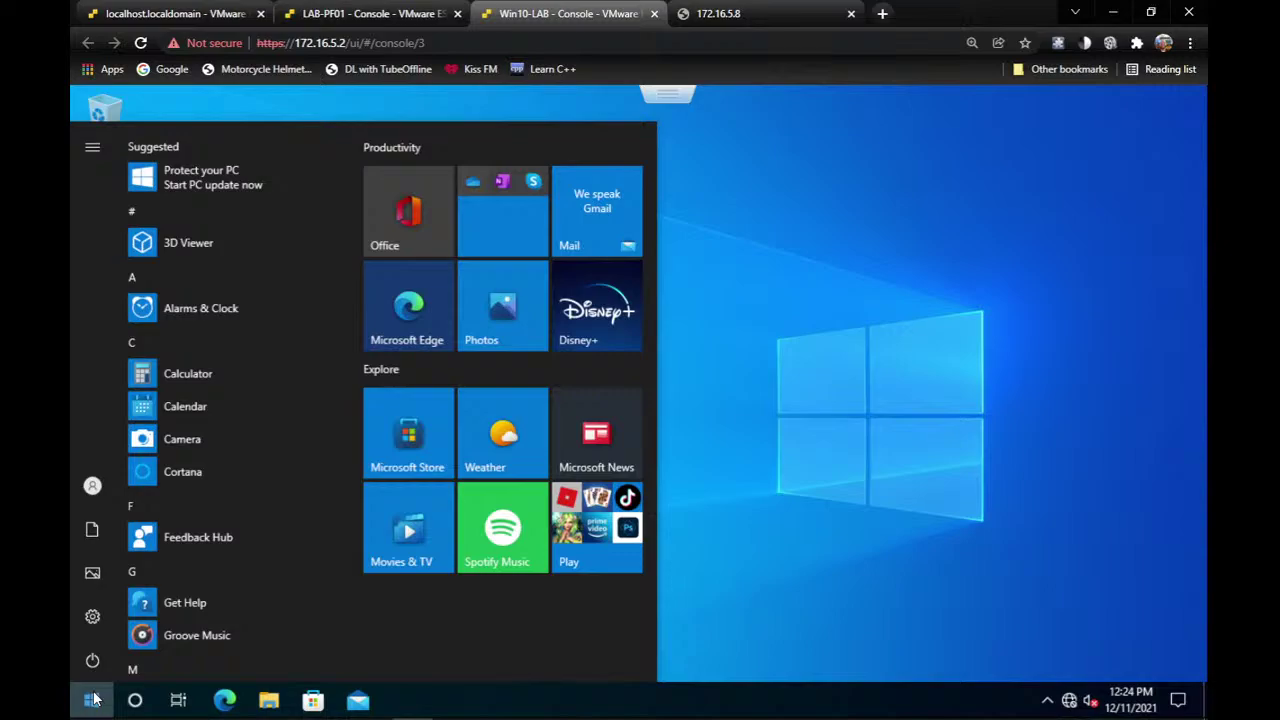
{"action": "type", "text": "cmd"}
{"action": "key", "text": "Return"}
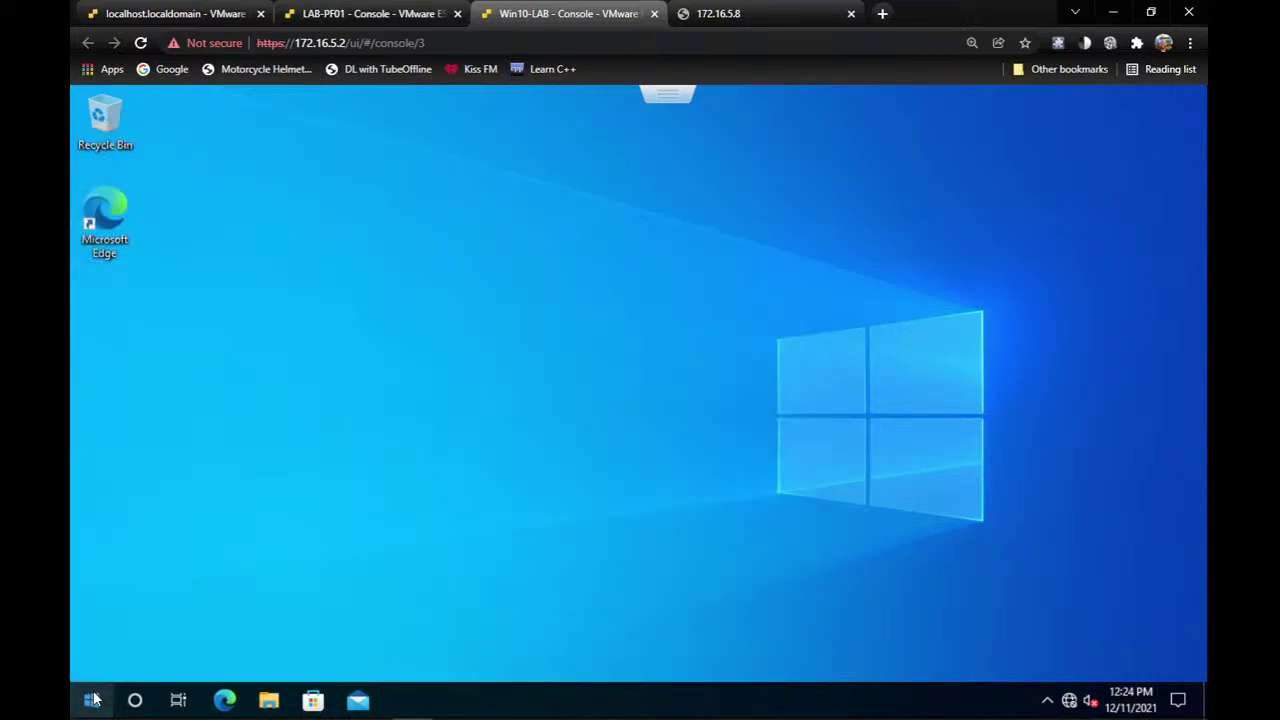
{"action": "type", "text": "ip"}
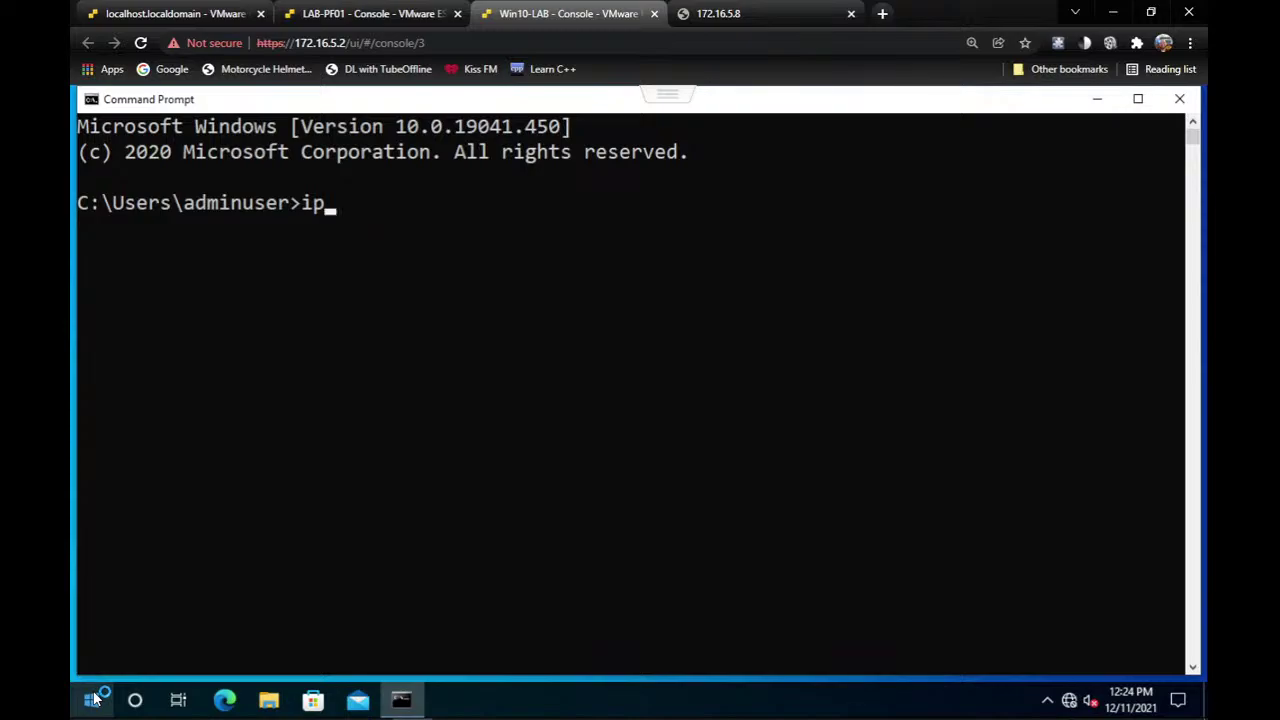
{"action": "key", "text": "BackSpace"}
{"action": "key", "text": "BackSpace"}
{"action": "type", "text": "ipconfig"}
{"action": "key", "text": "Return"}
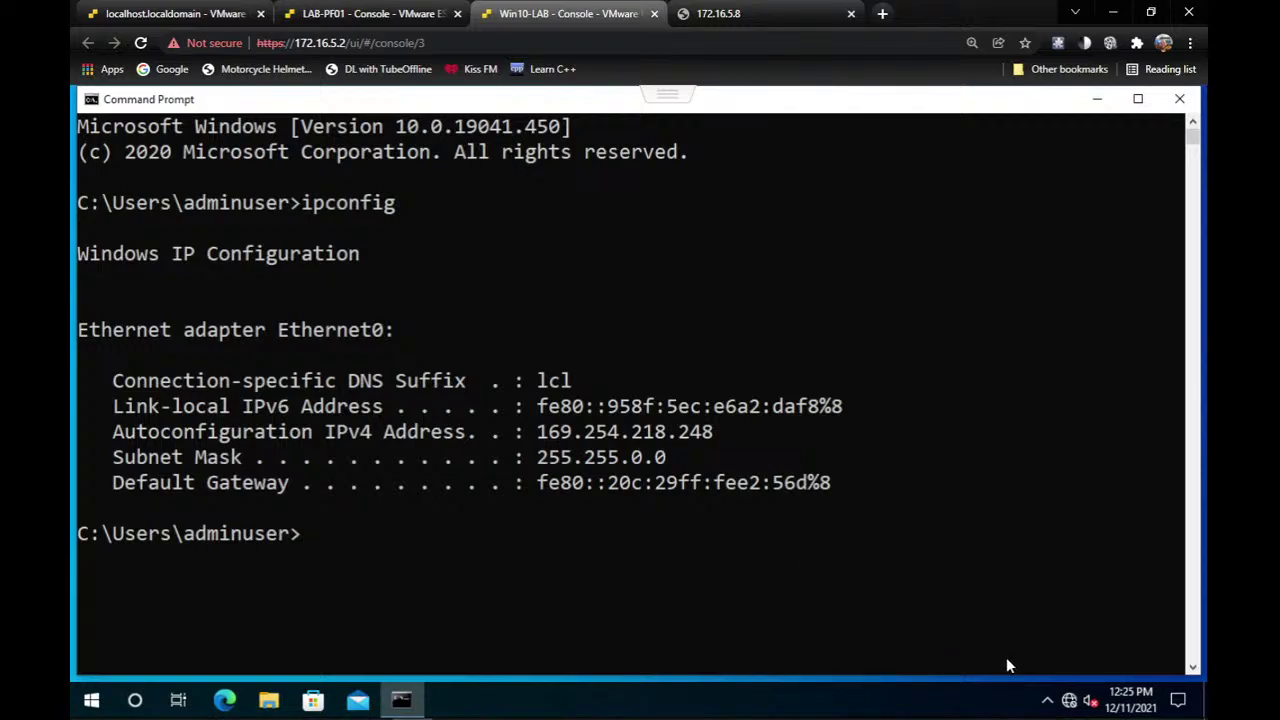
Open the IPv4 properties of Win10-LAB's Ethernet0 adapter via Network & Internet settings.
{"action": "right_click", "coordinate": [1069, 700]}
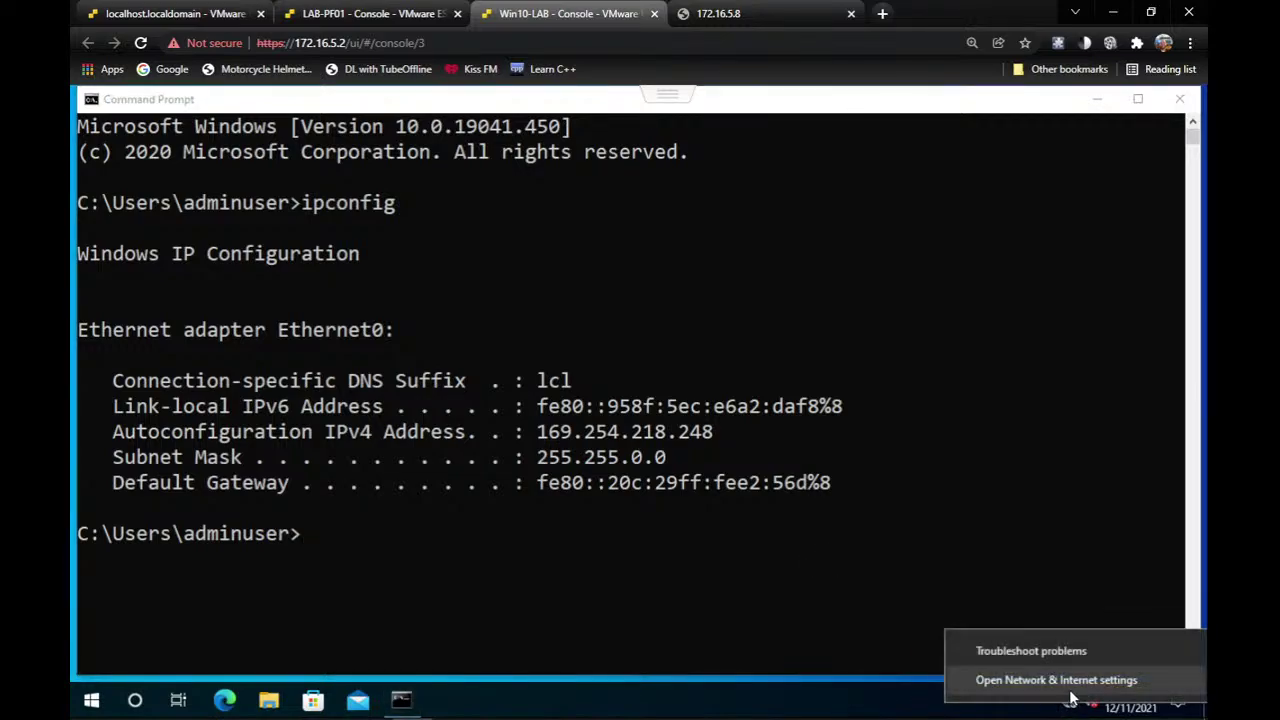
{"action": "left_click", "coordinate": [1068, 686]}
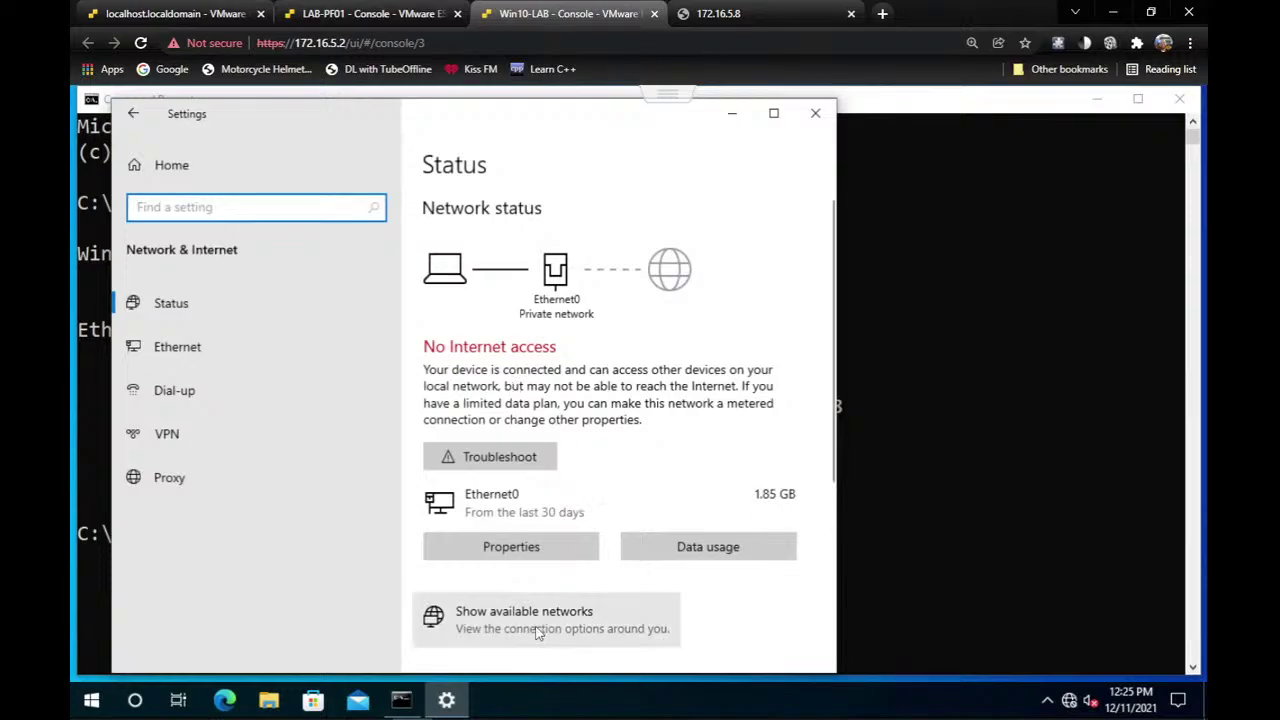
{"action": "left_click", "coordinate": [537, 626]}
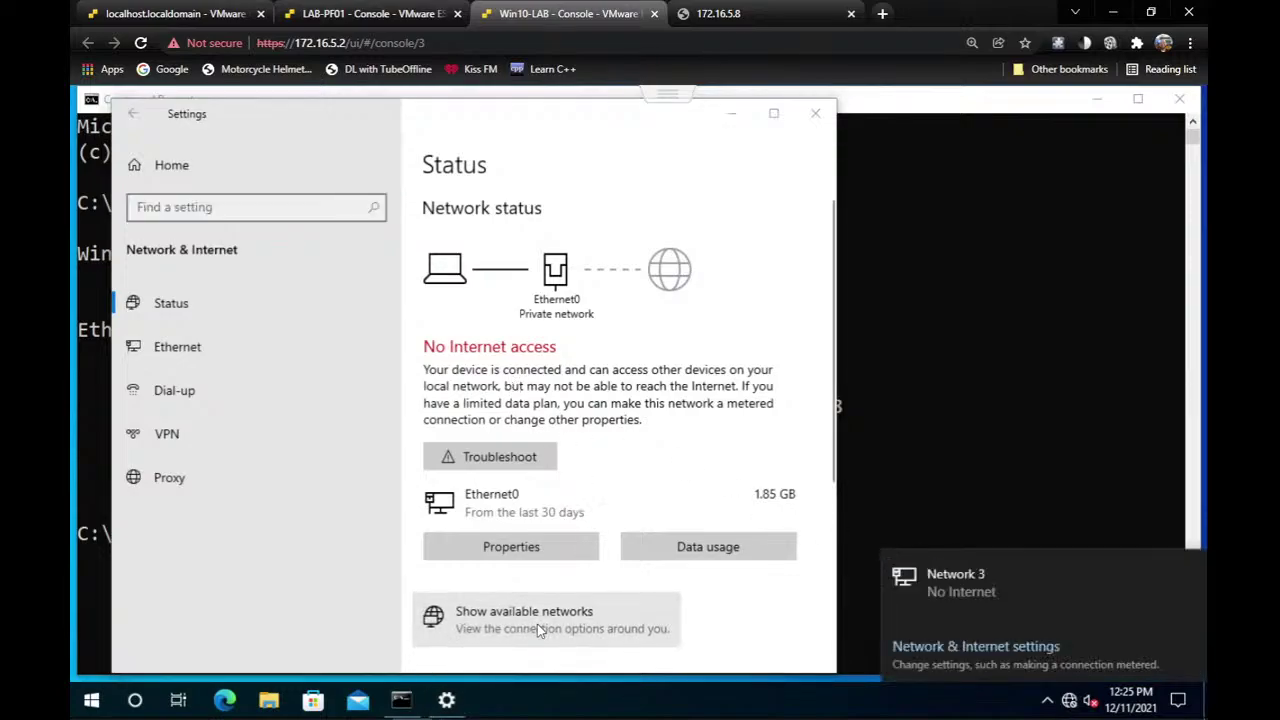
{"action": "scroll", "coordinate": [537, 624], "scroll_direction": "down", "scroll_amount": 3}
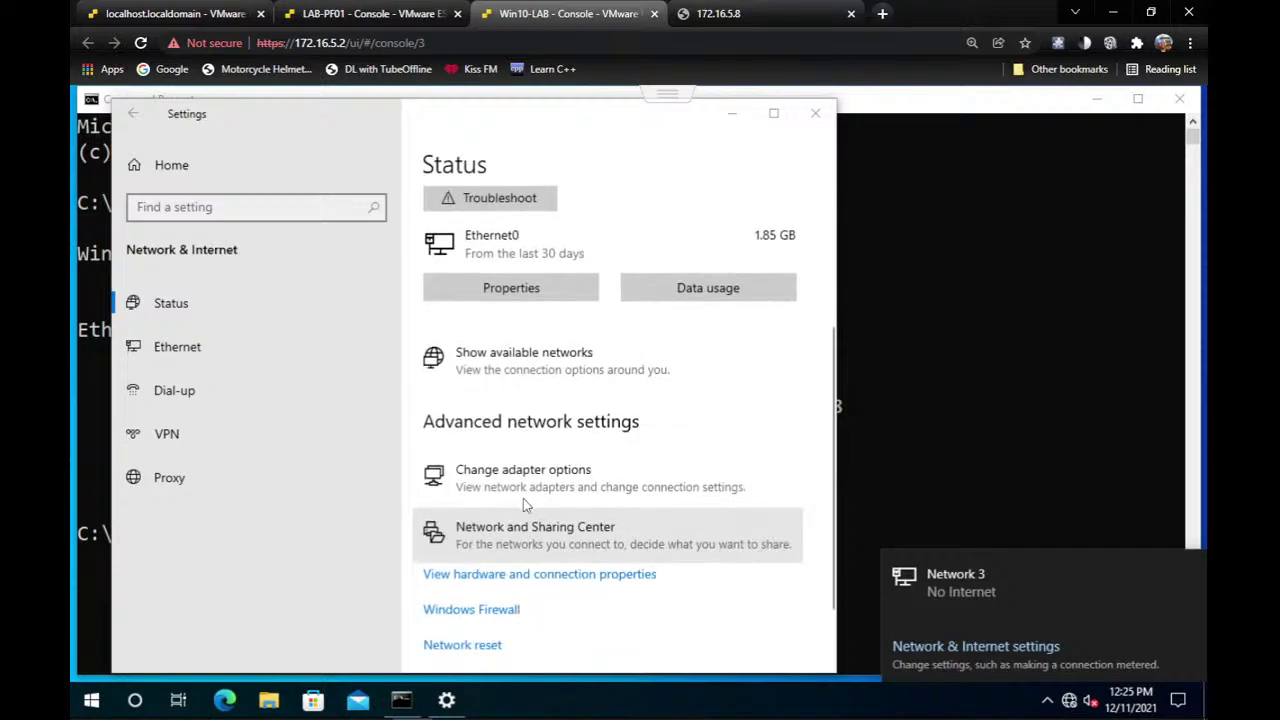
{"action": "left_click", "coordinate": [527, 472]}
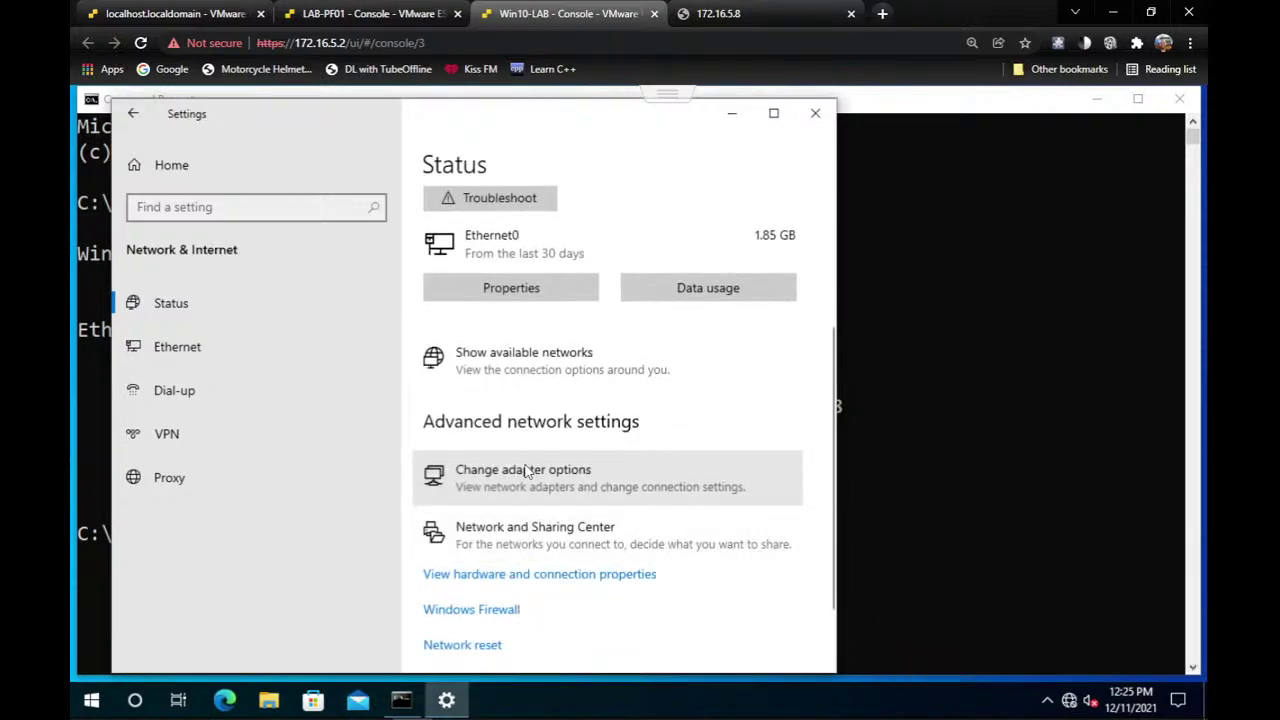
{"action": "left_click", "coordinate": [527, 472]}
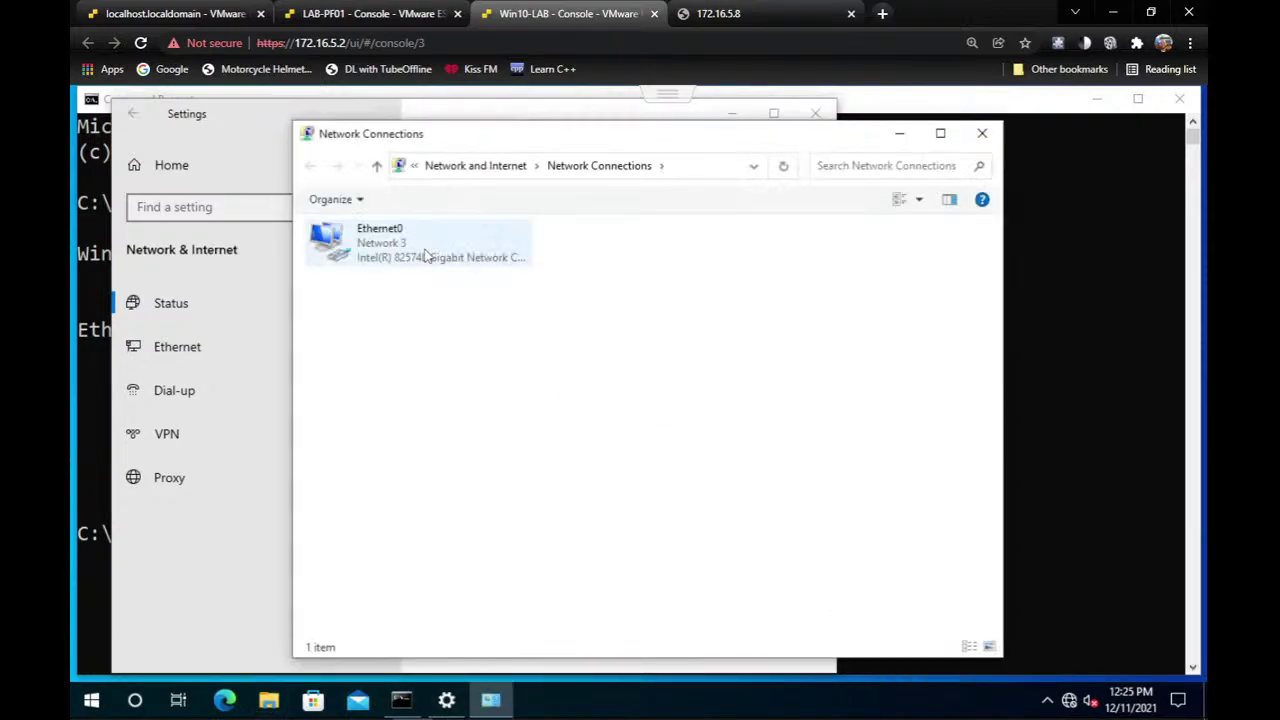
{"action": "right_click", "coordinate": [425, 257]}
{"action": "left_click", "coordinate": [534, 424]}
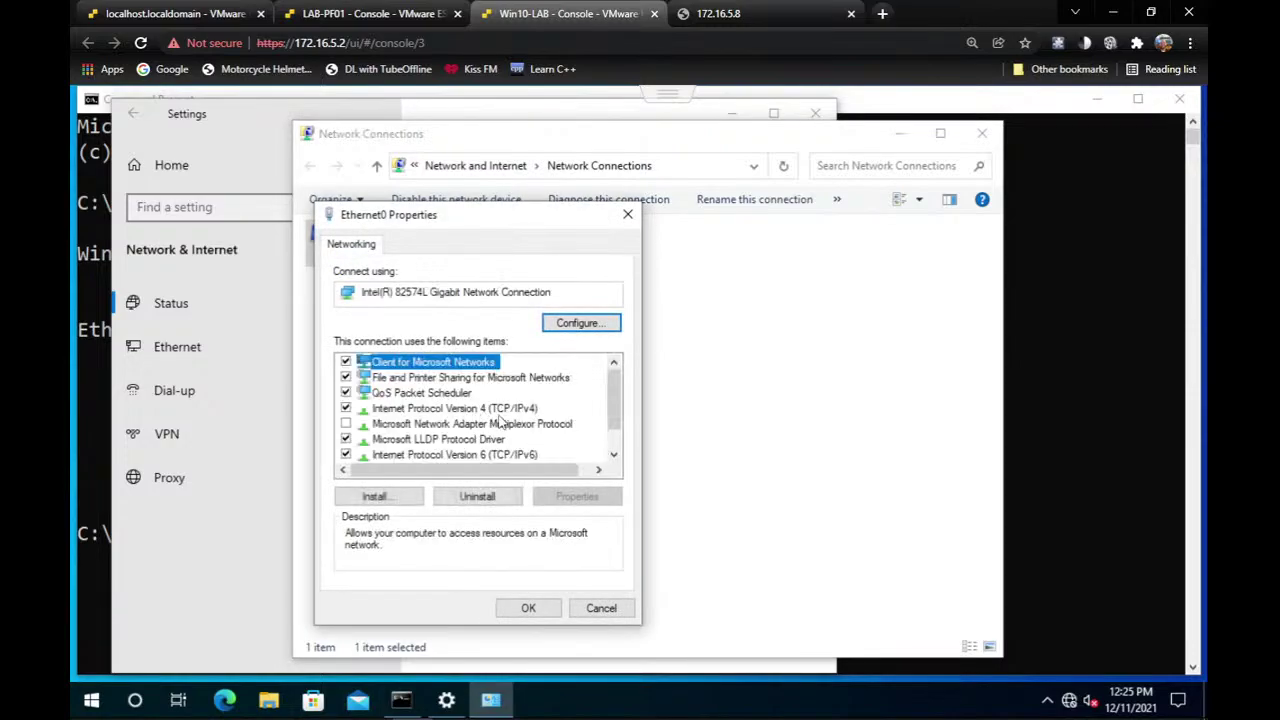
{"action": "left_click", "coordinate": [490, 408]}
{"action": "left_click", "coordinate": [577, 496]}
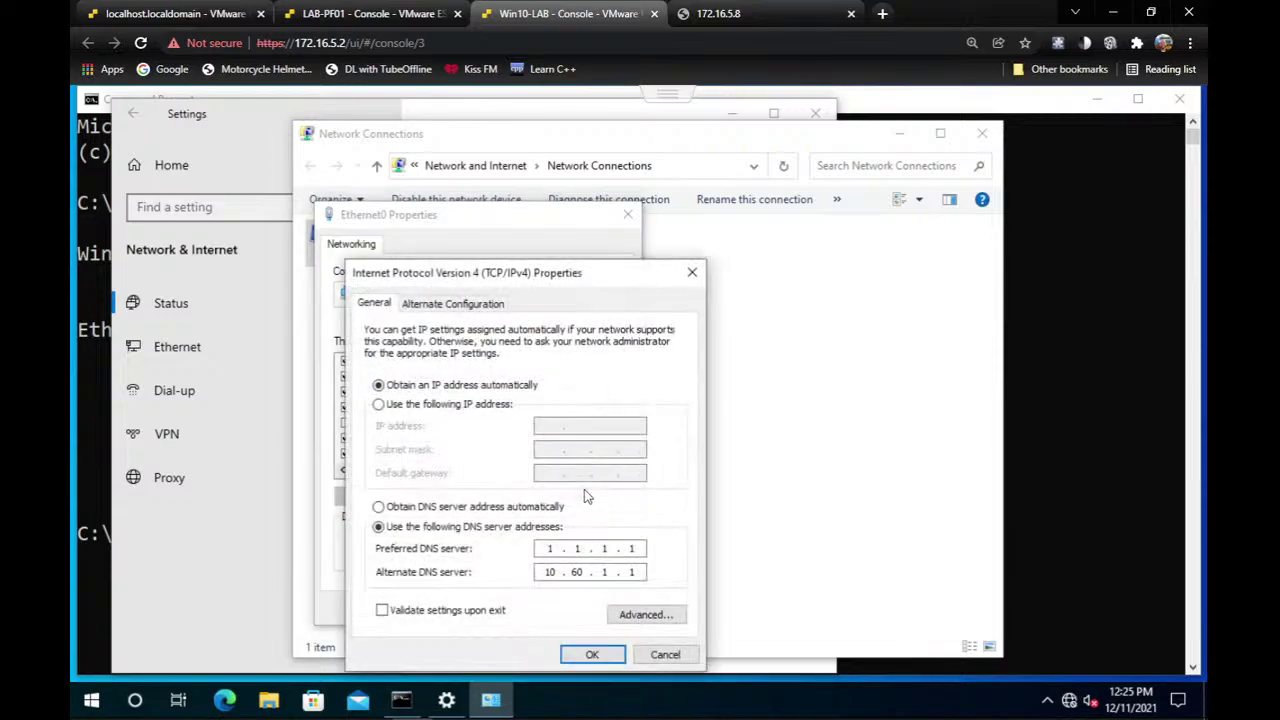
Set static IP 192.168.1.50, mask 255.255.255.0, gateway 192.168.1.1, and apply.
{"action": "left_click", "coordinate": [371, 12]}
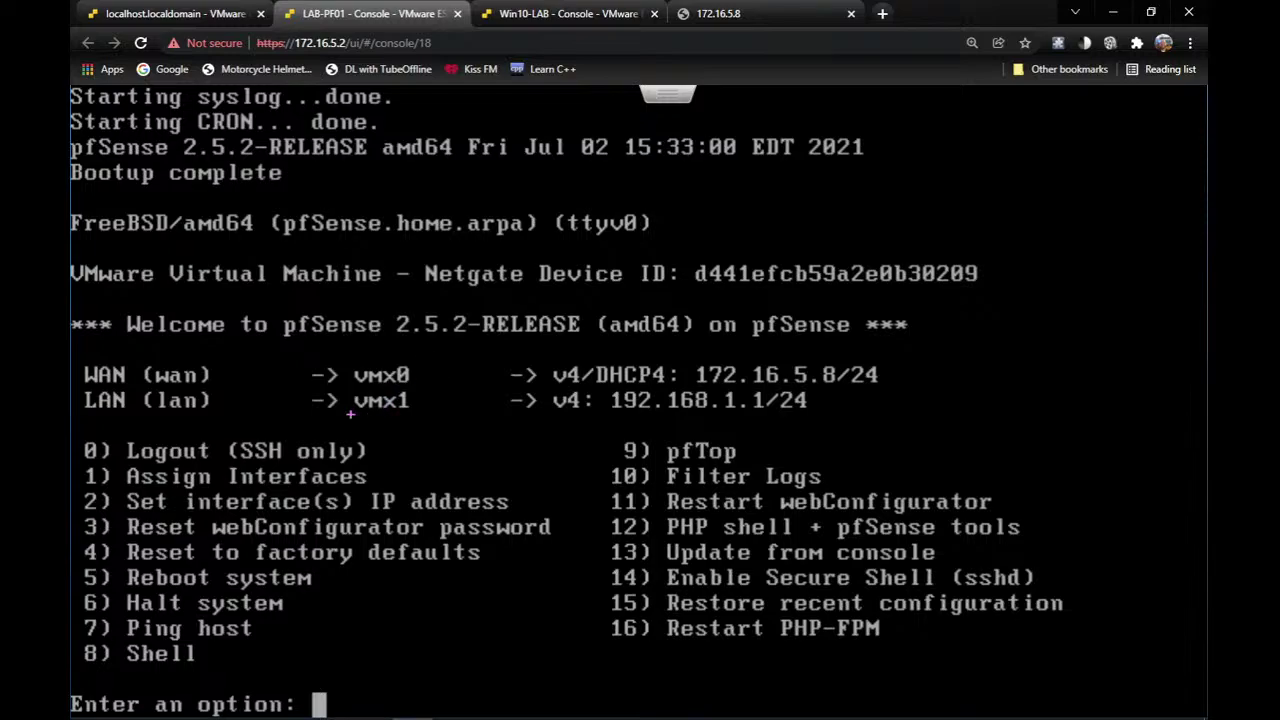
{"action": "left_click_drag", "start_coordinate": [340, 414], "coordinate": [853, 421]}
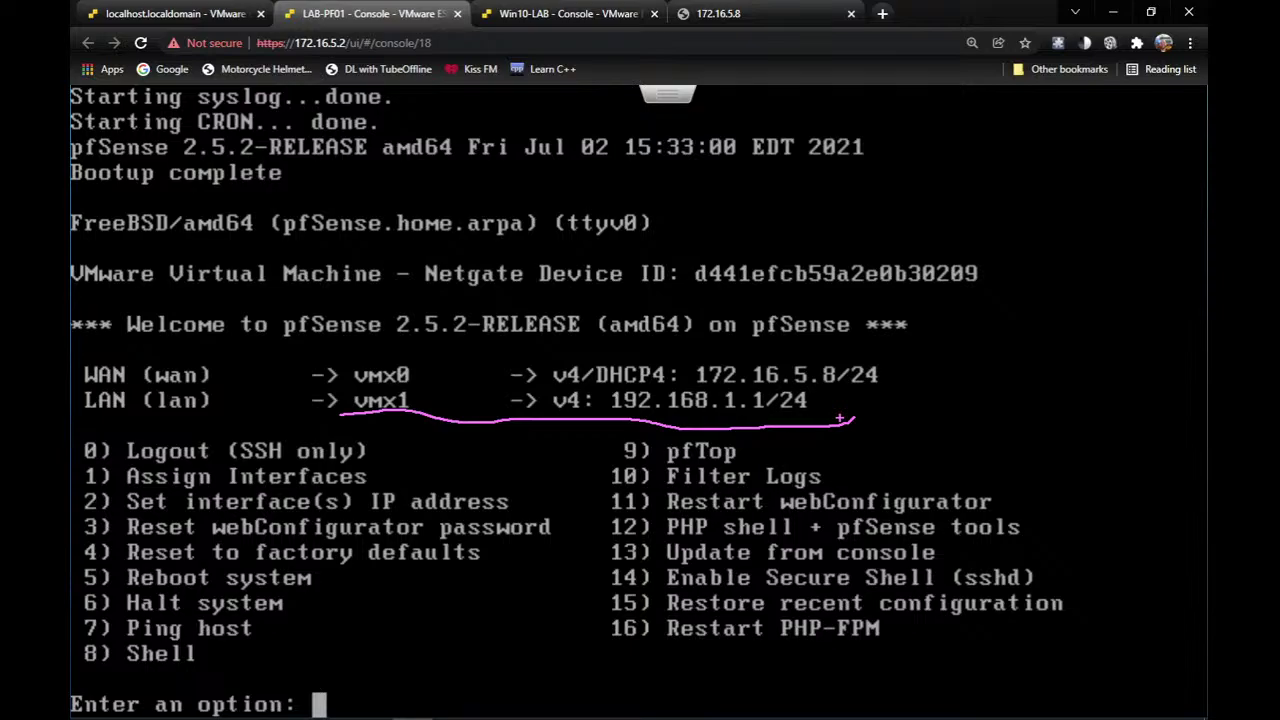
{"action": "key", "text": "Escape"}
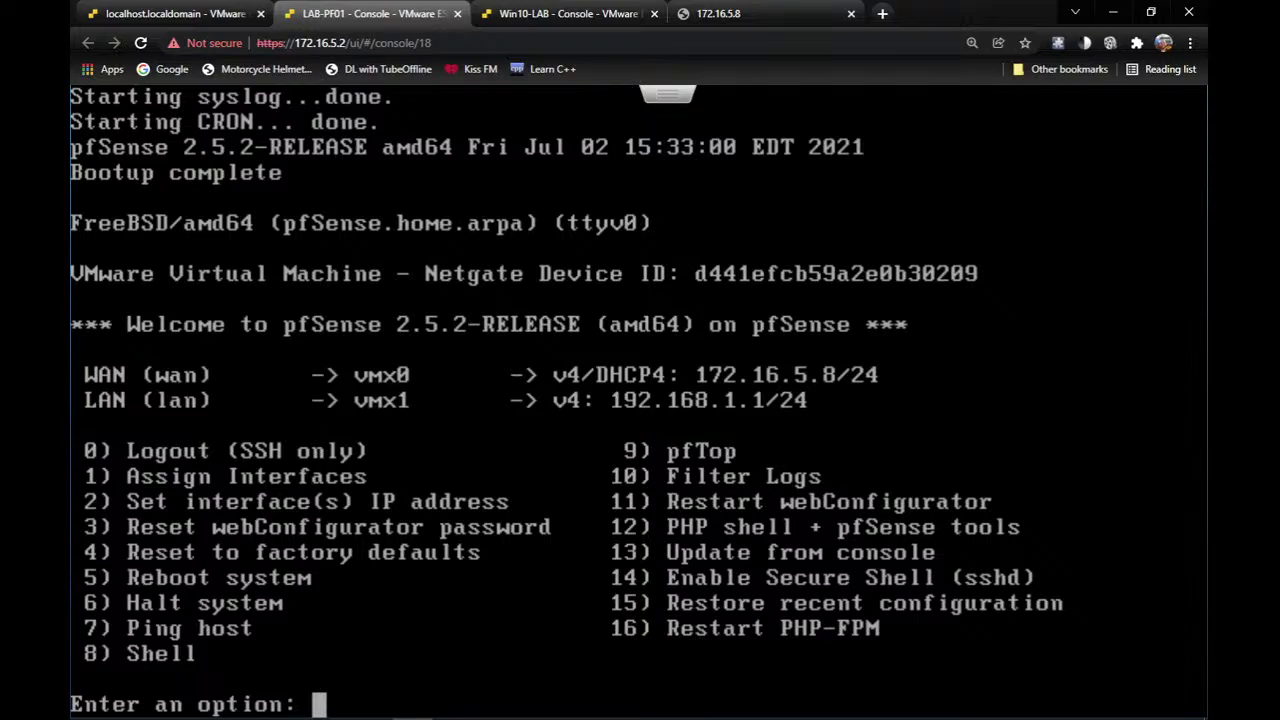
{"action": "left_click", "coordinate": [481, 10]}
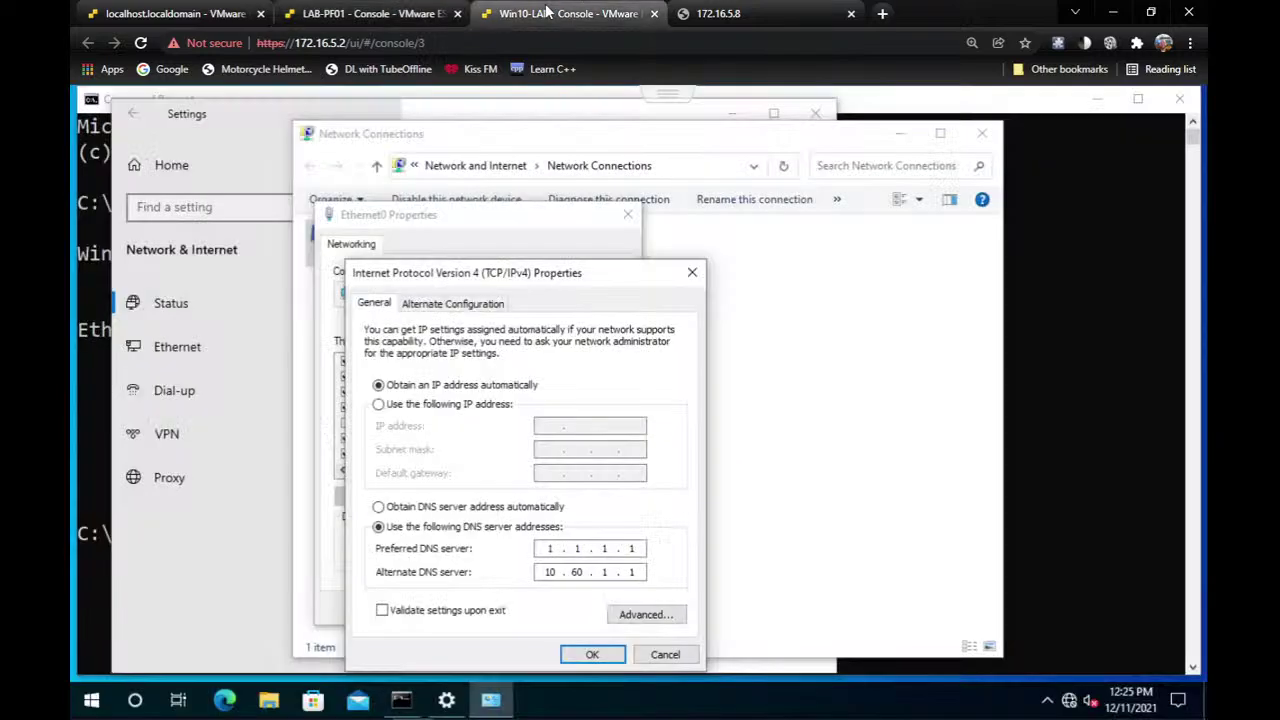
{"action": "left_click", "coordinate": [450, 405]}
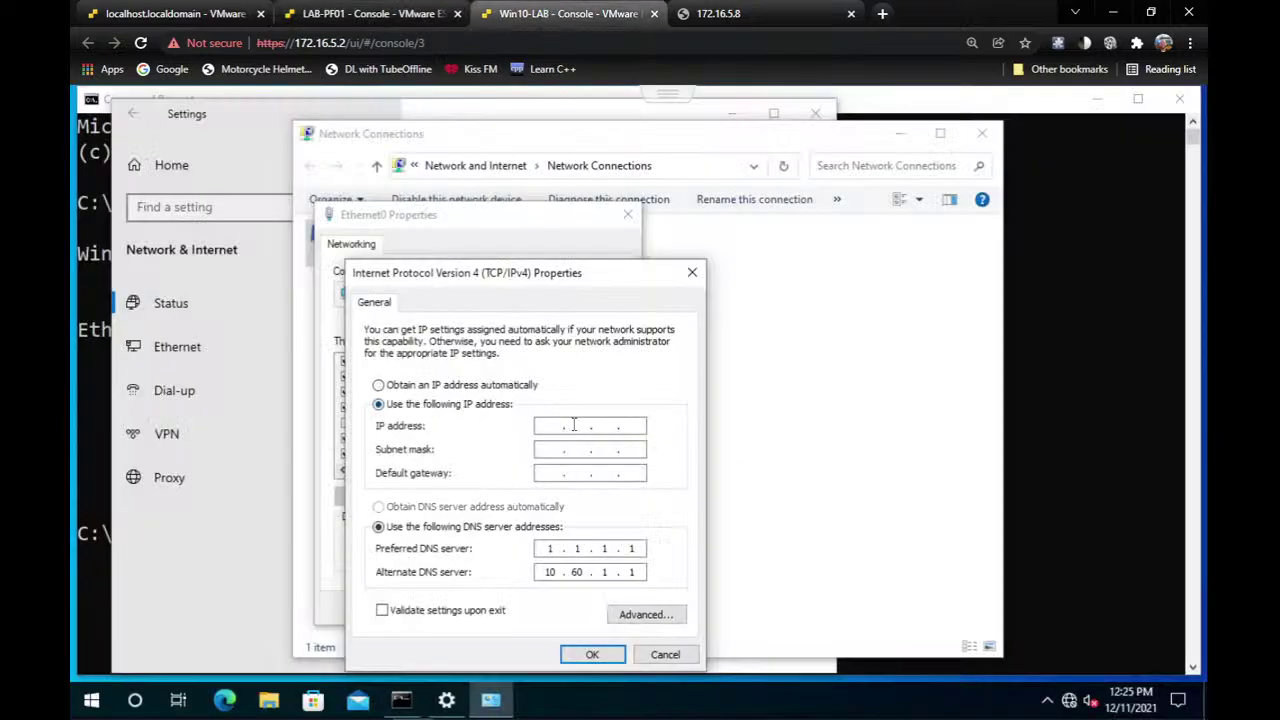
{"action": "type", "text": "192 . 168 . 1 . 50"}
{"action": "key", "text": "Tab"}
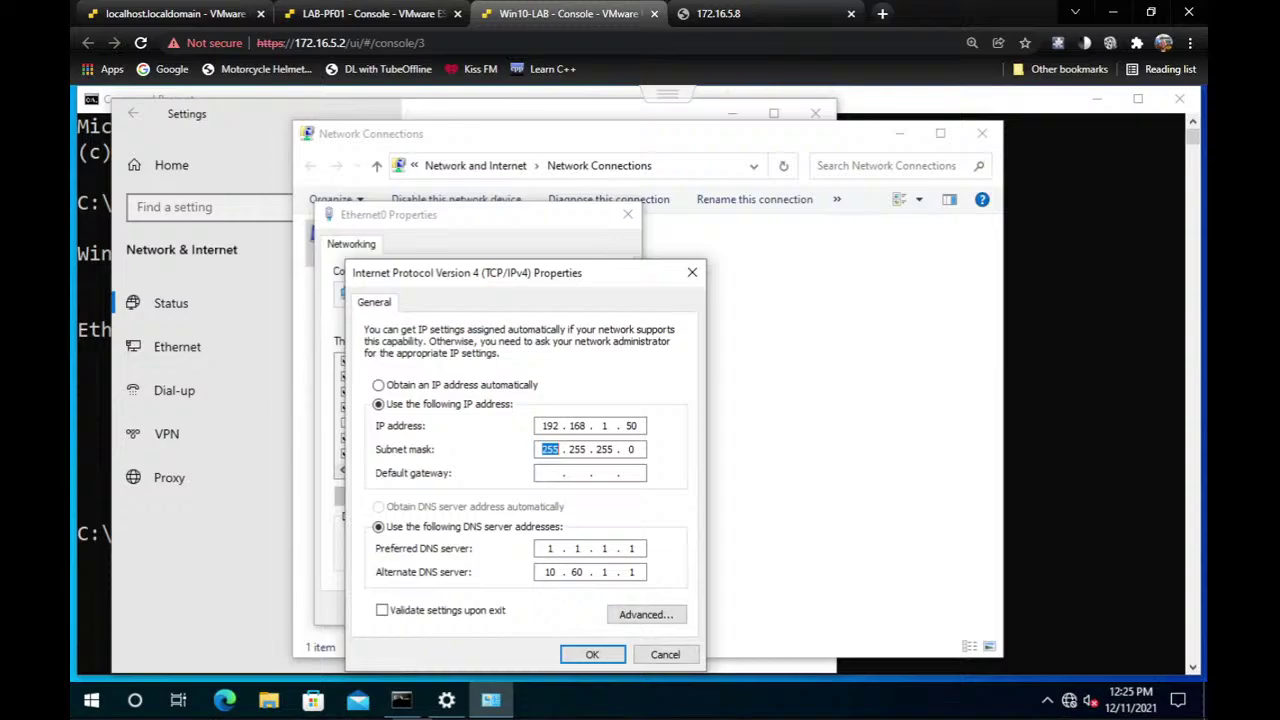
{"action": "key", "text": "Tab"}
{"action": "type", "text": "192 . 168"}
{"action": "left_click", "coordinate": [397, 10]}
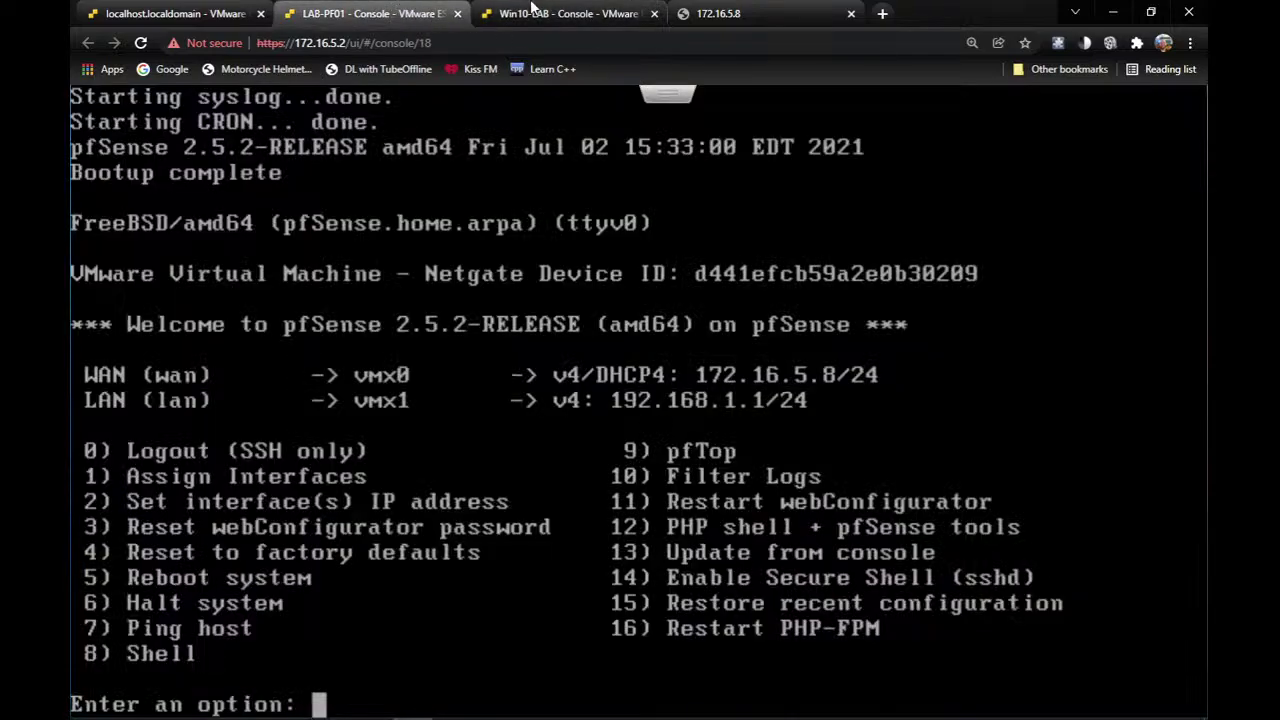
{"action": "left_click", "coordinate": [533, 10]}
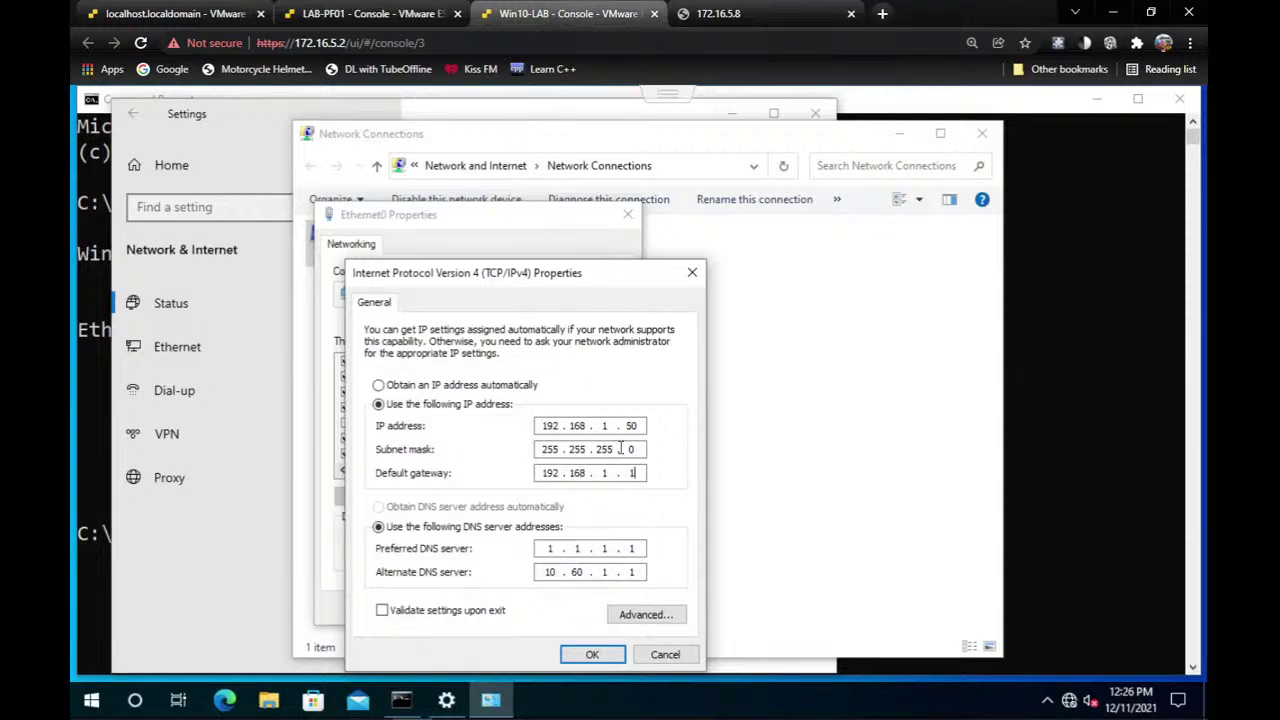
{"action": "left_click", "coordinate": [588, 655]}
{"action": "left_click", "coordinate": [530, 608]}
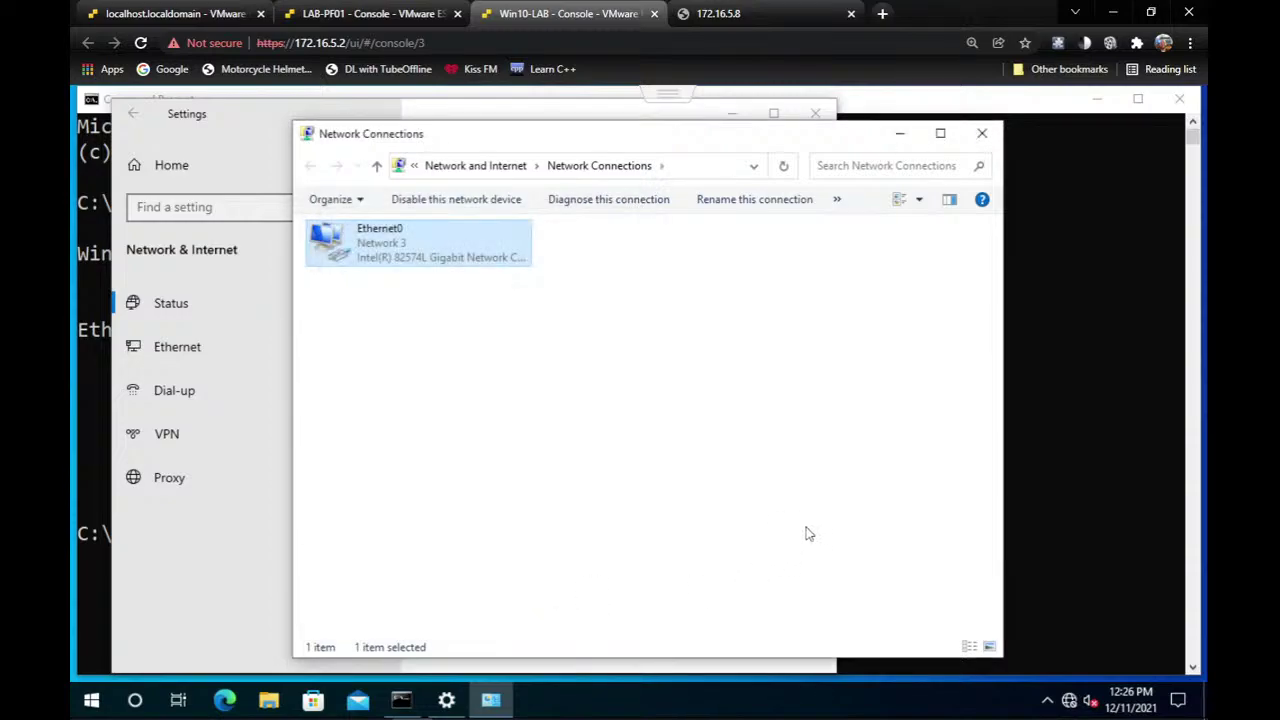
{"action": "left_click", "coordinate": [901, 136]}
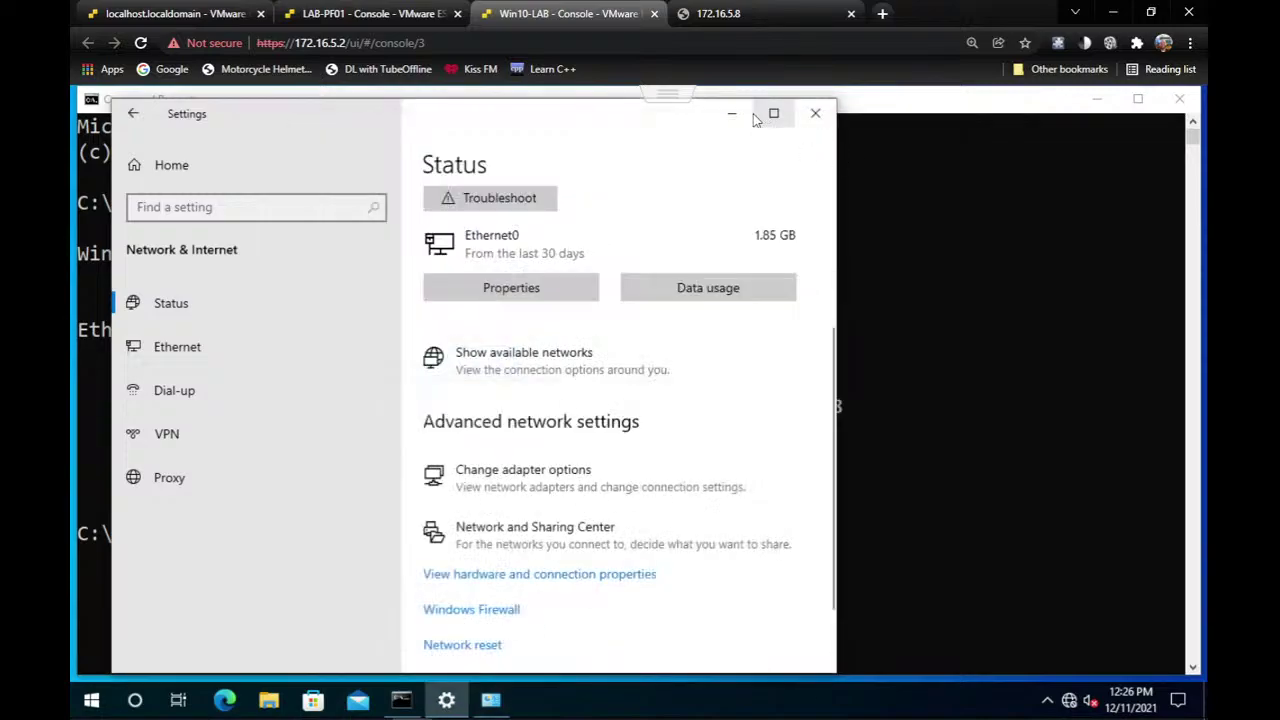
Ping pfSense LAN 192.168.1.1 from Win10-LAB, get 3 of 3 replies, then minimise Command Prompt.
{"action": "left_click", "coordinate": [731, 116]}
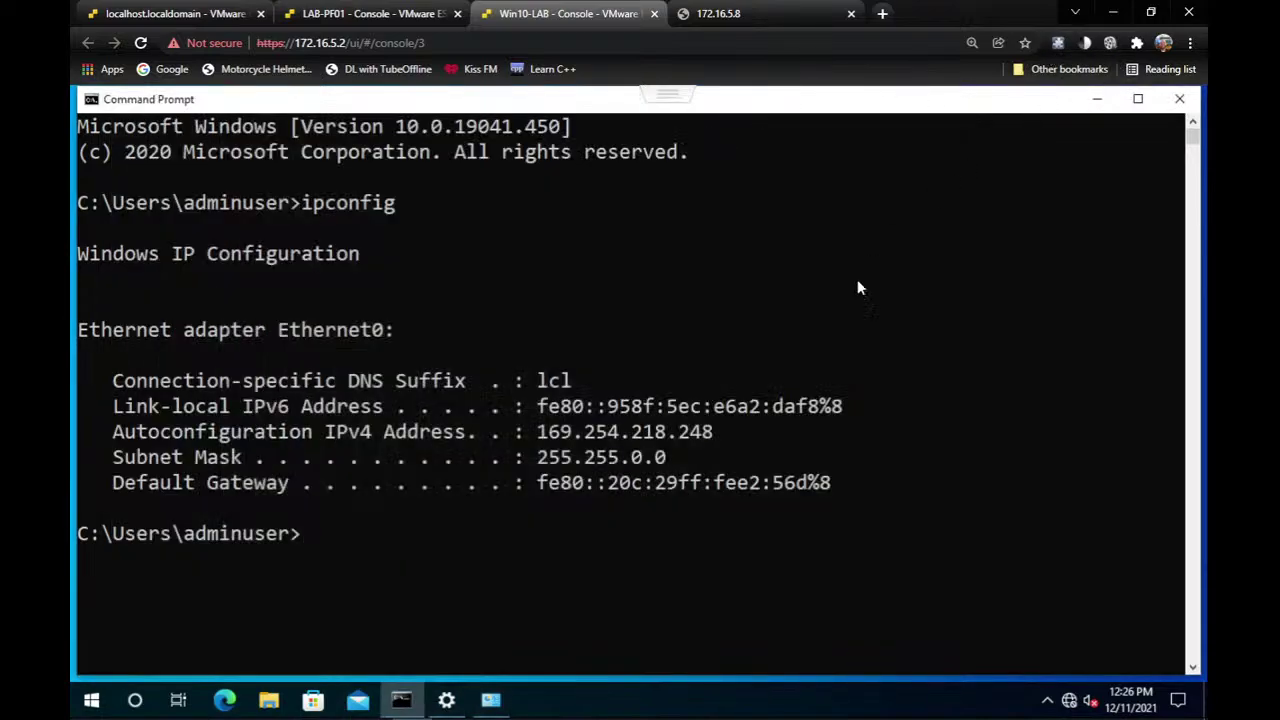
{"action": "left_click", "coordinate": [648, 507]}
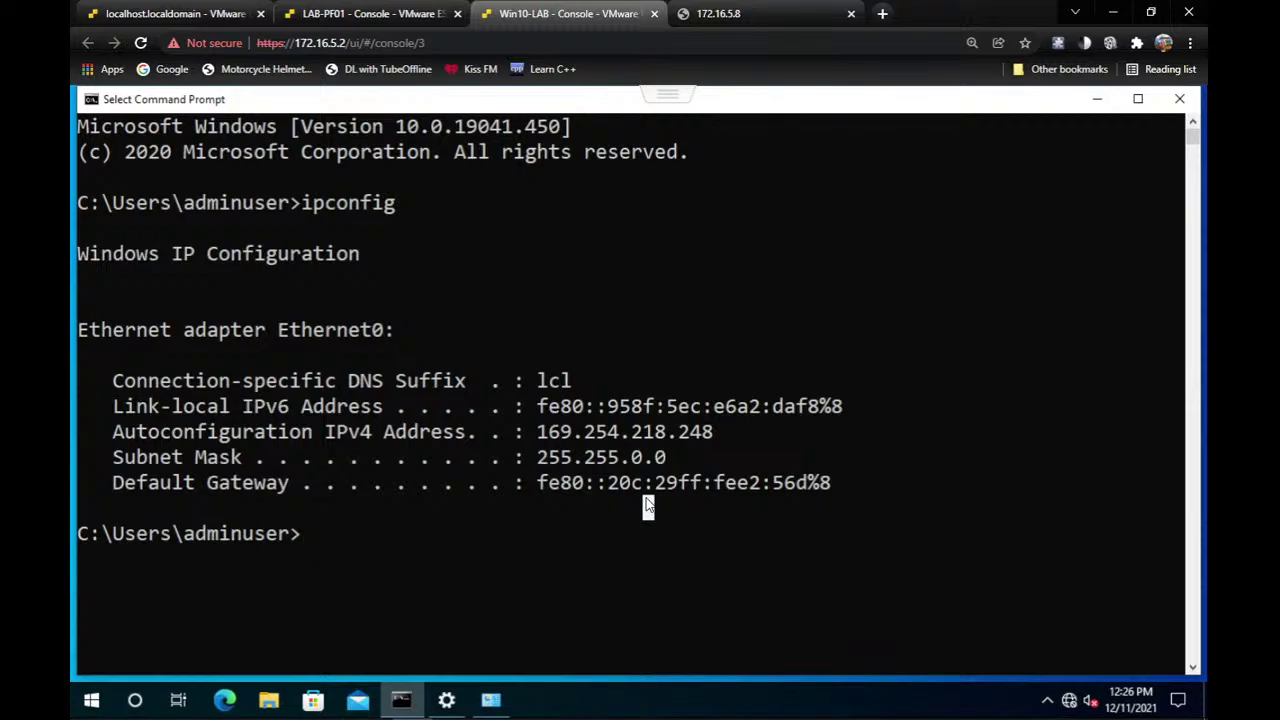
{"action": "type", "text": "ping"}
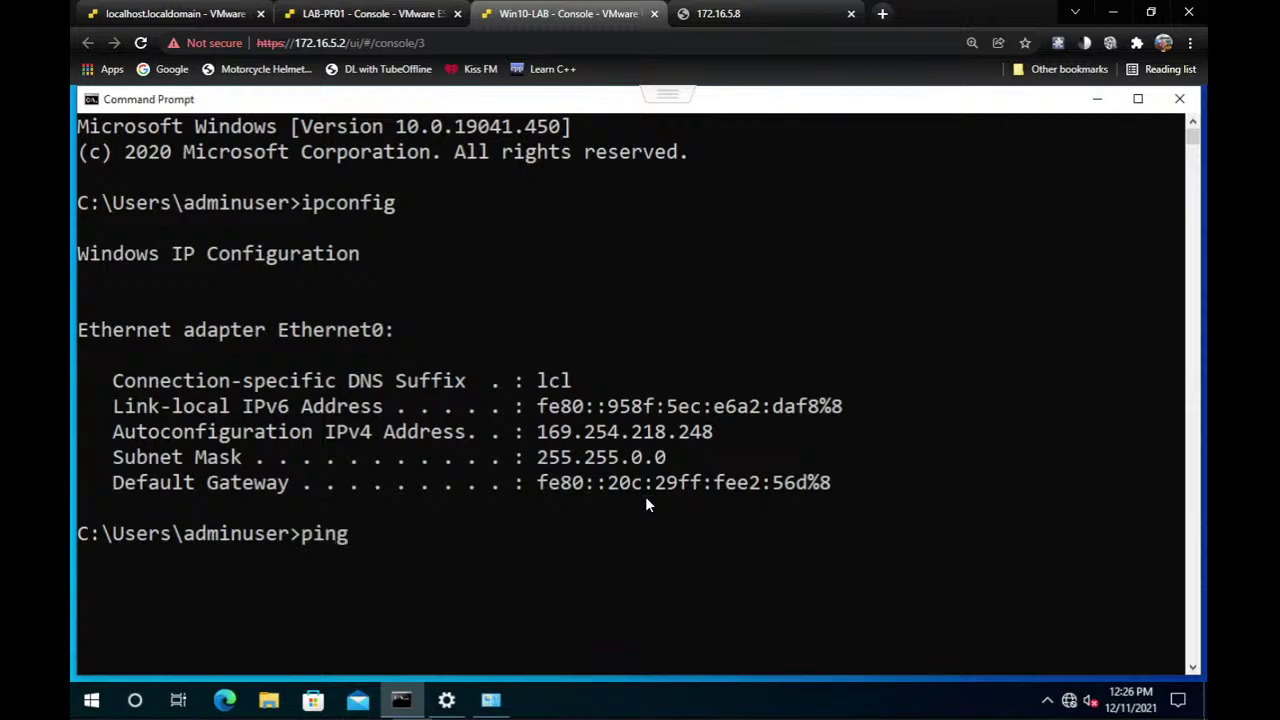
{"action": "type", "text": " 192.168.1.1"}
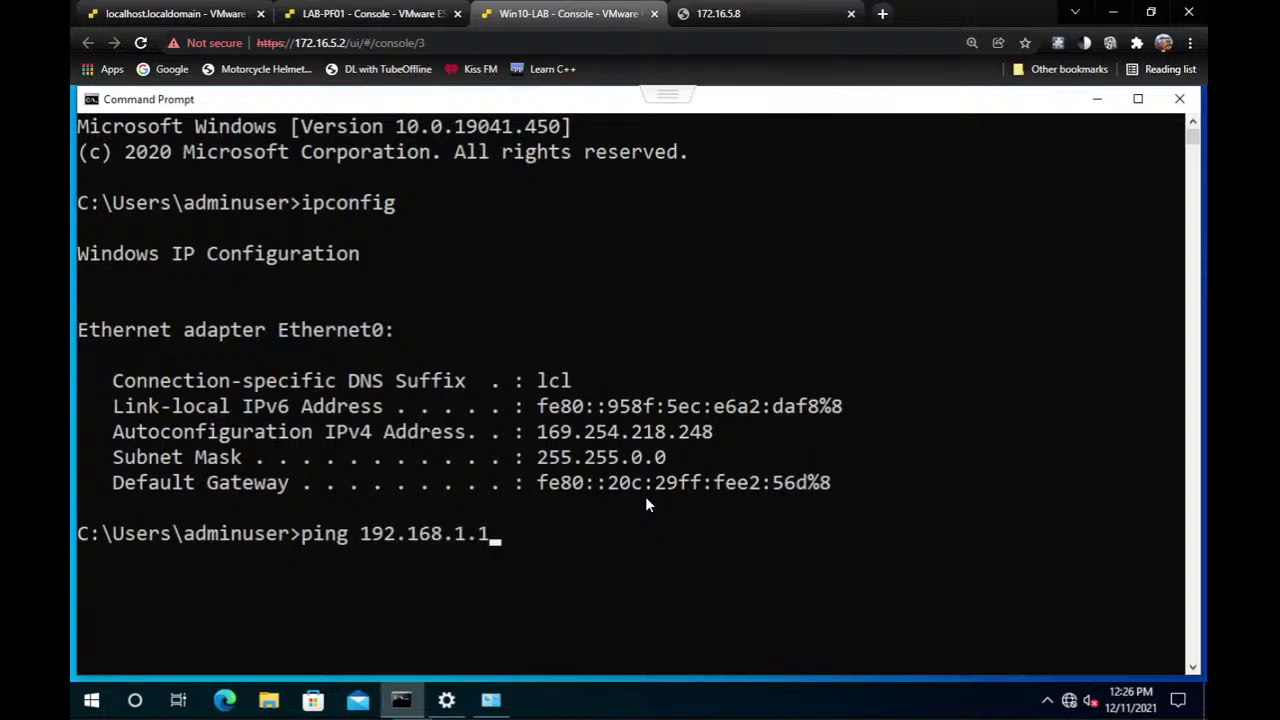
{"action": "key", "text": "Return"}
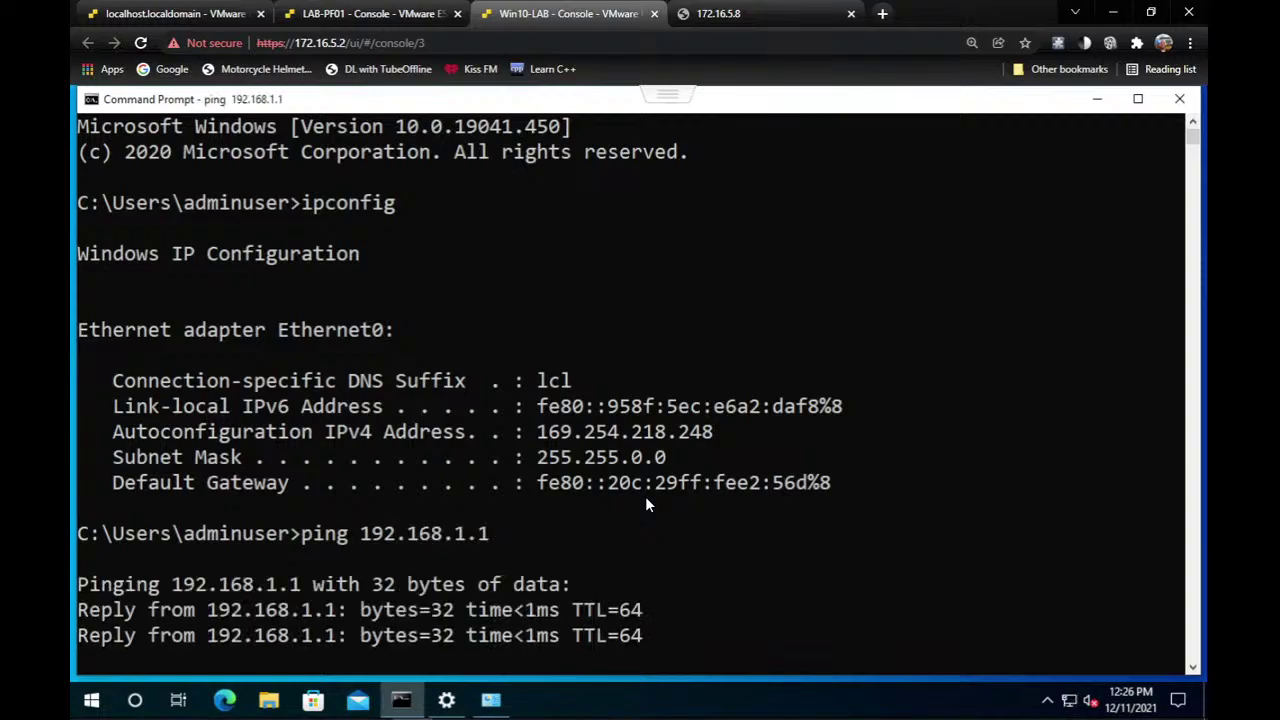
{"action": "key", "text": "ctrl+c"}
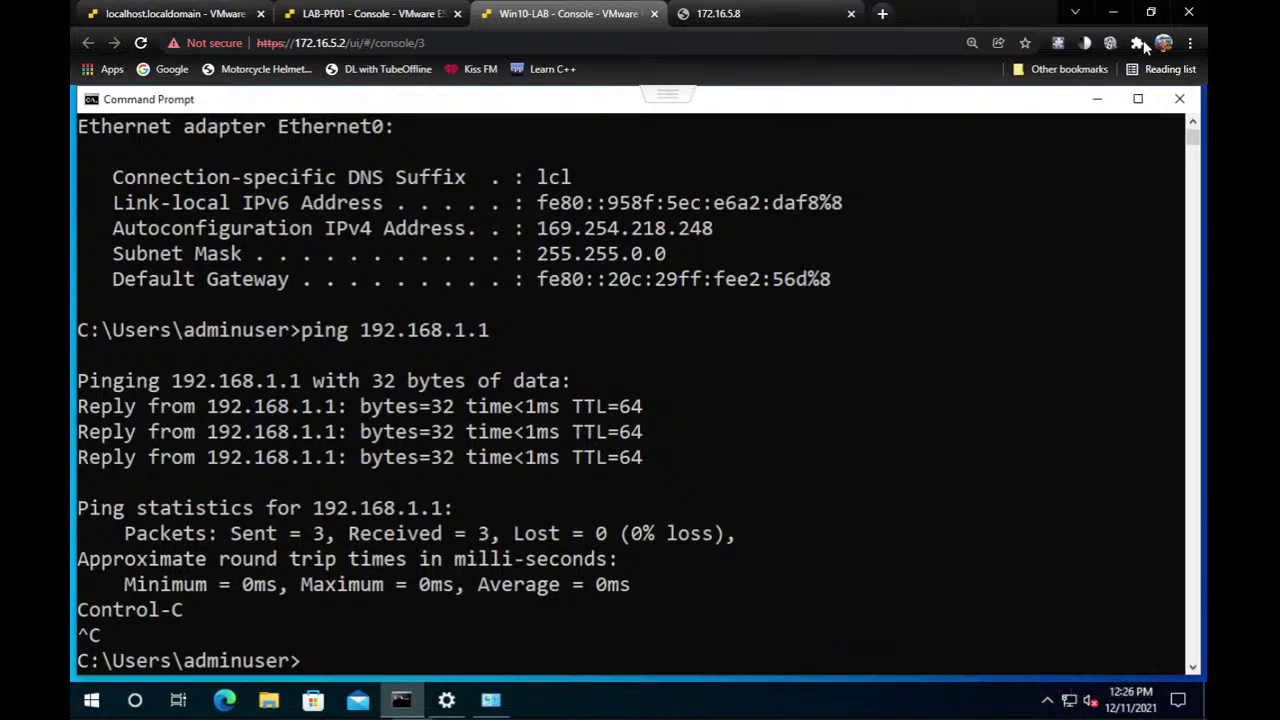
{"action": "left_click", "coordinate": [1095, 102]}
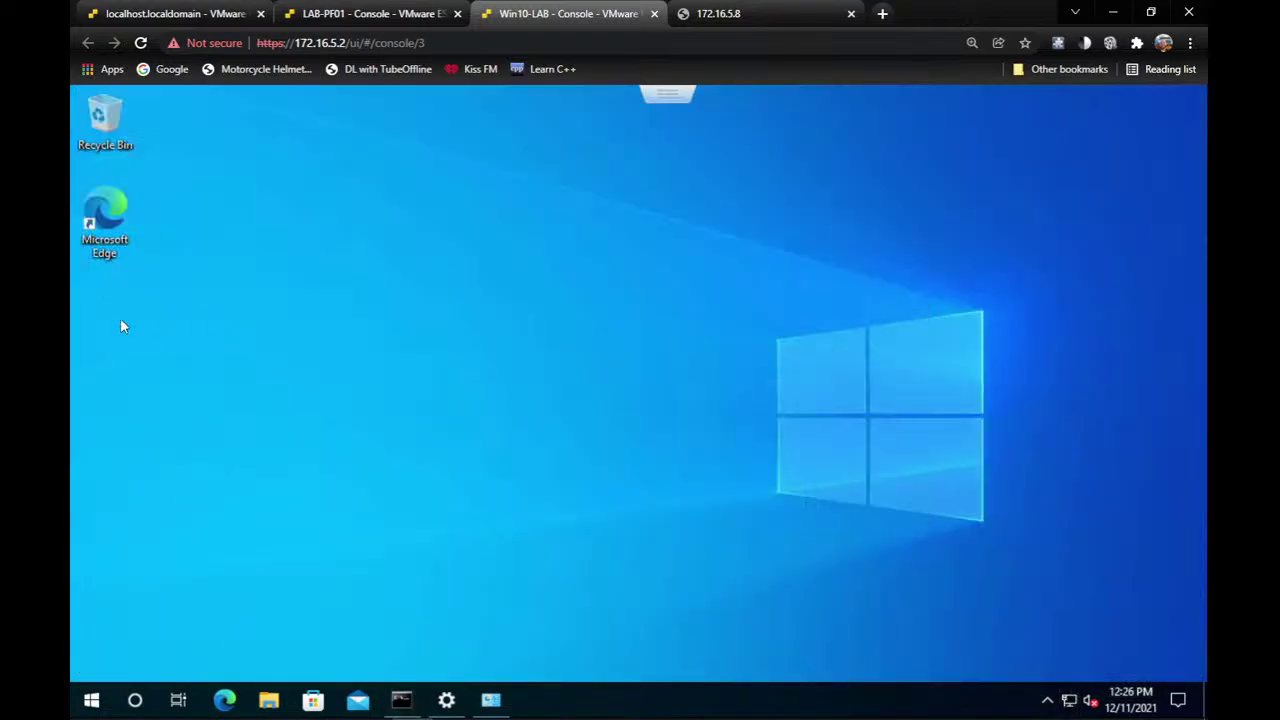
Launch Microsoft Edge and load the address 192.168.1.1.
{"action": "double_click", "coordinate": [86, 220]}
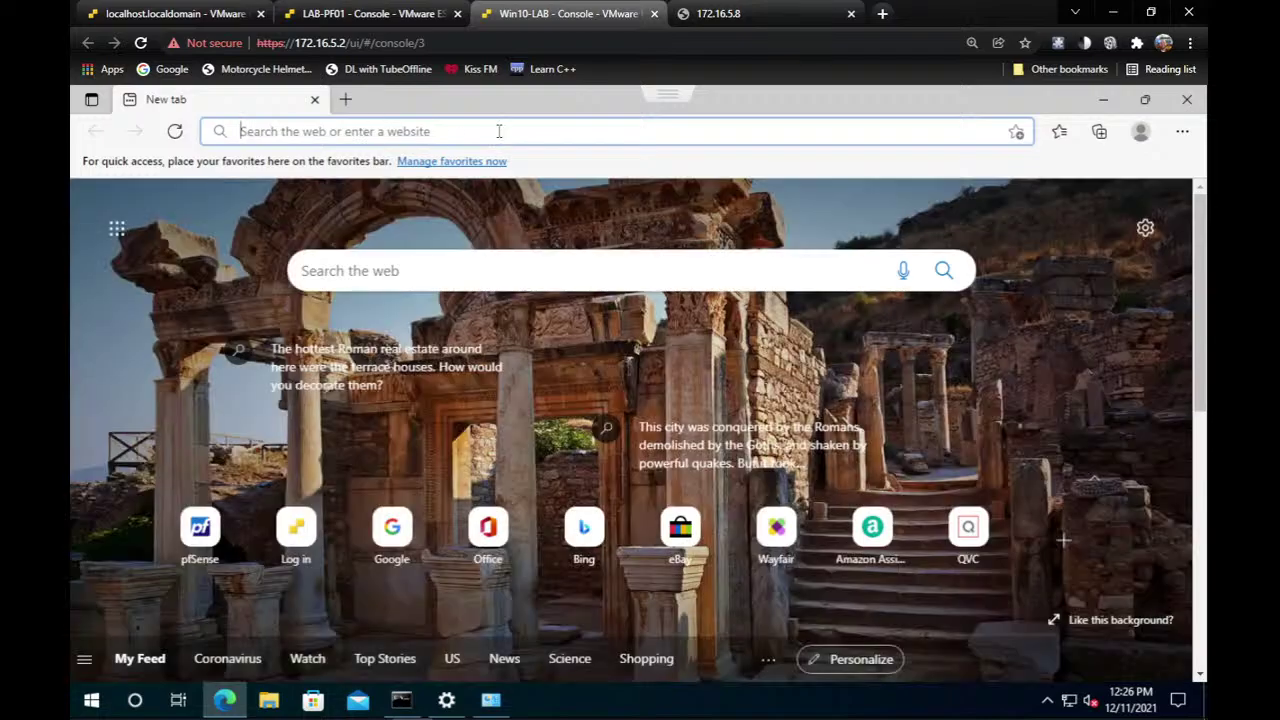
{"action": "type", "text": "1"}
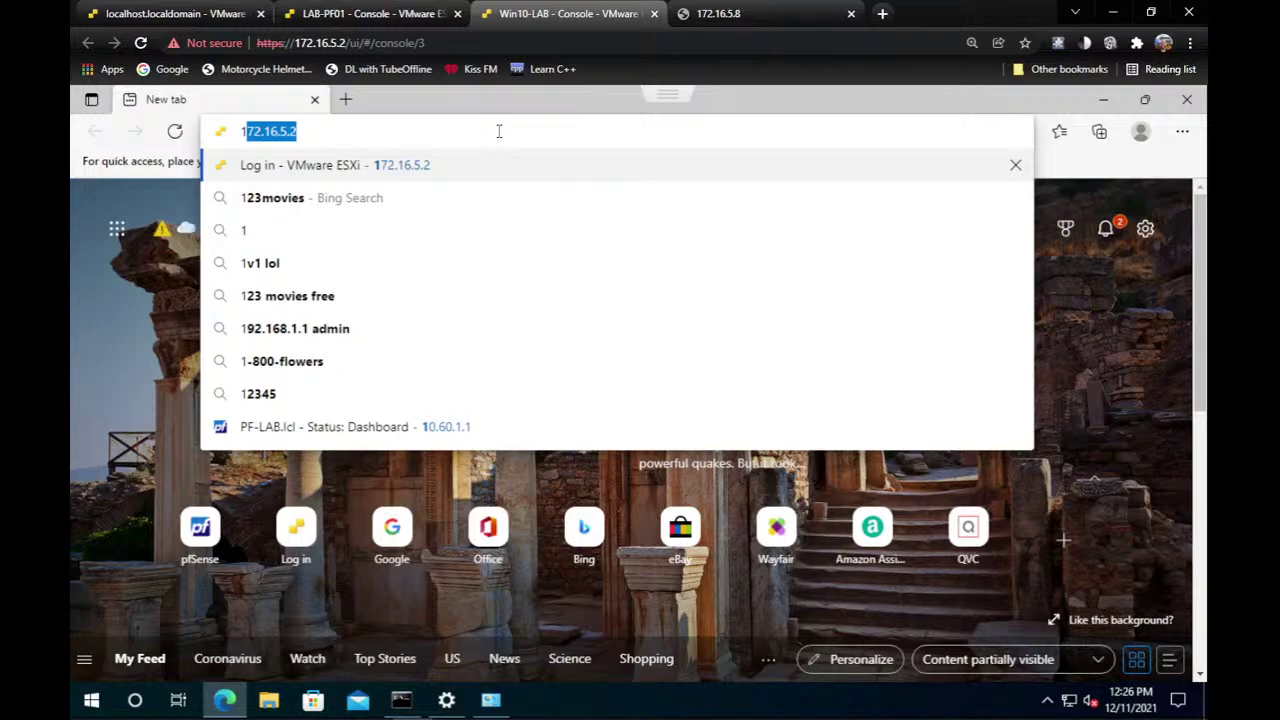
{"action": "type", "text": "92.16"}
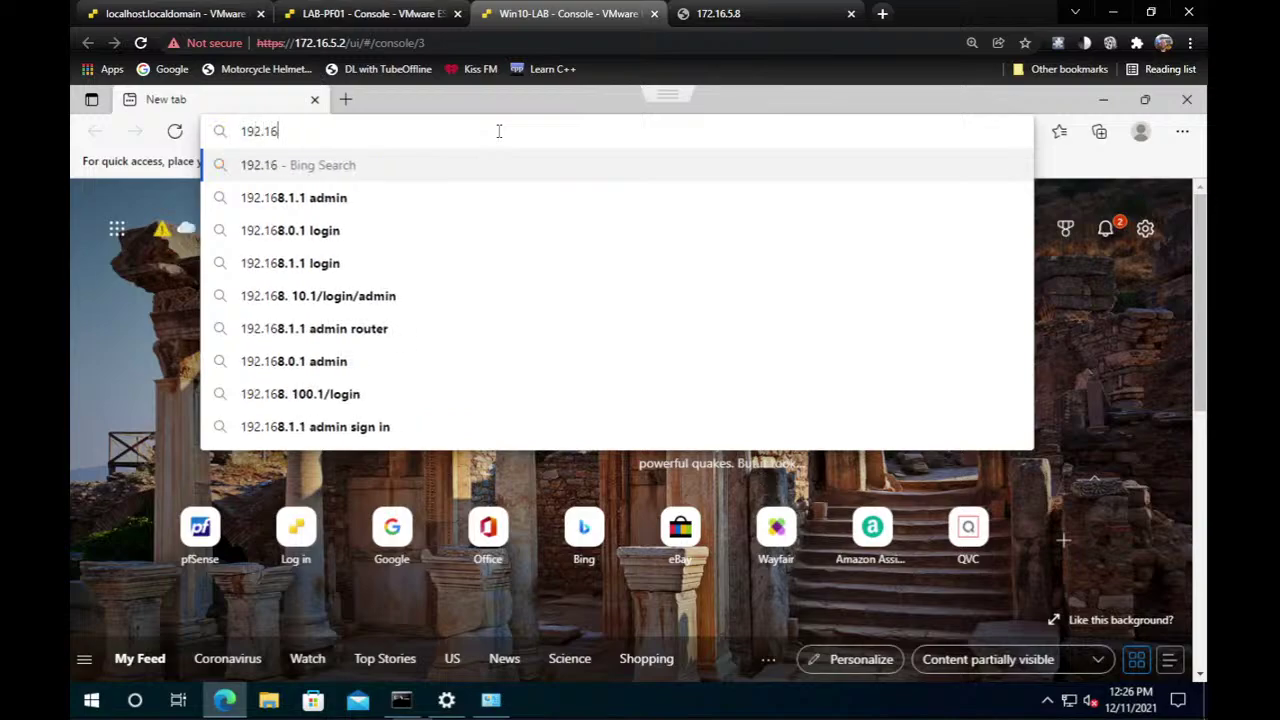
{"action": "type", "text": "8.1.1"}
{"action": "key", "text": "Return"}
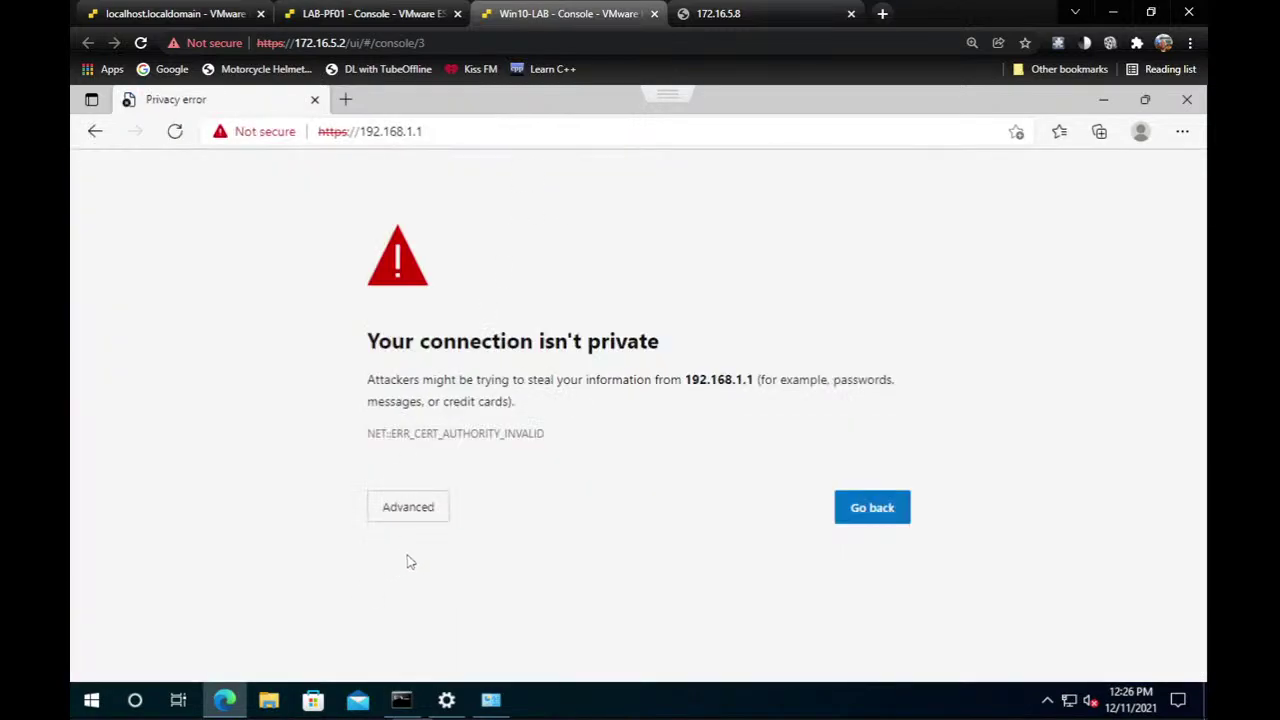
Get past the certificate privacy warning and continue to 192.168.1.1 (unsafe).
{"action": "left_click", "coordinate": [433, 512]}
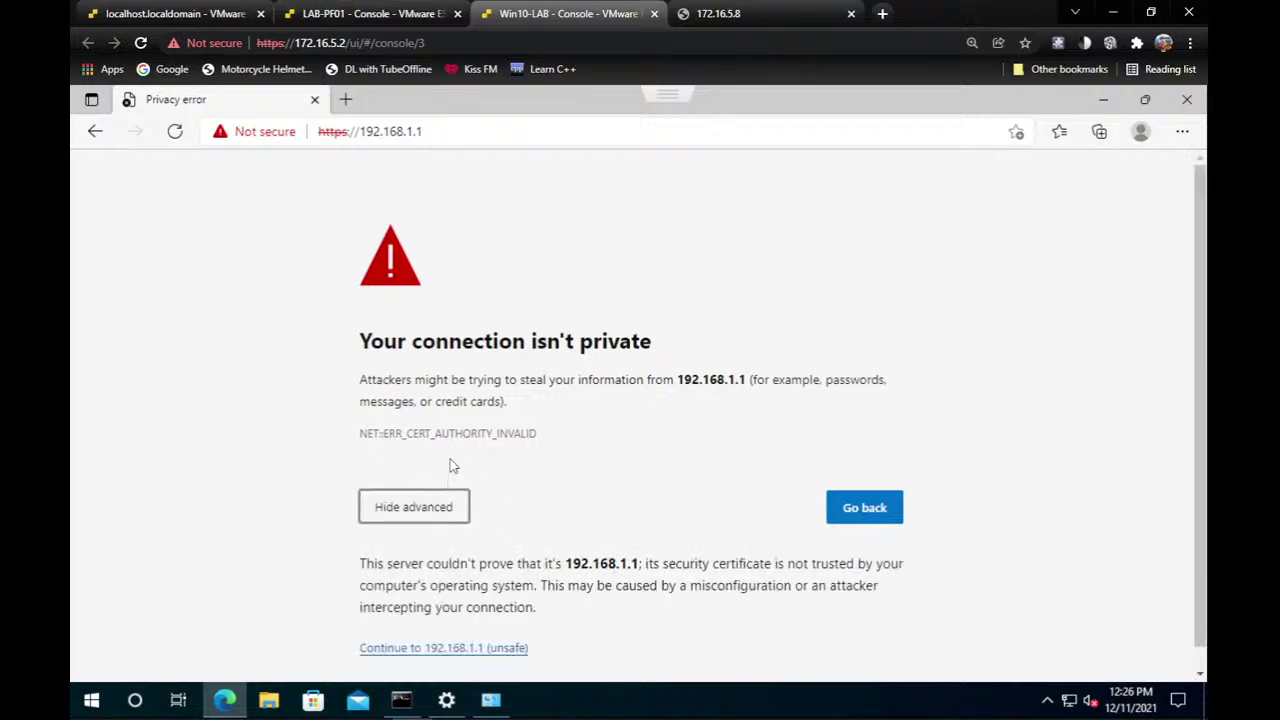
{"action": "left_click", "coordinate": [268, 131]}
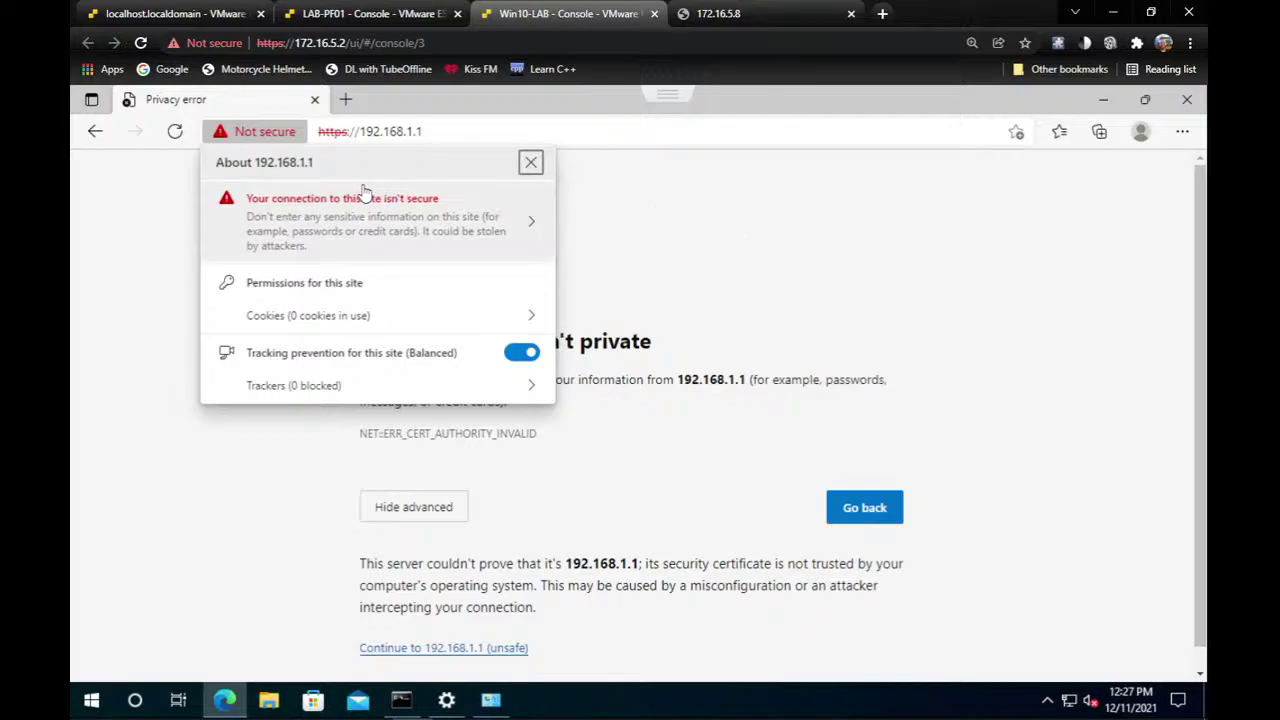
{"action": "left_click", "coordinate": [677, 263]}
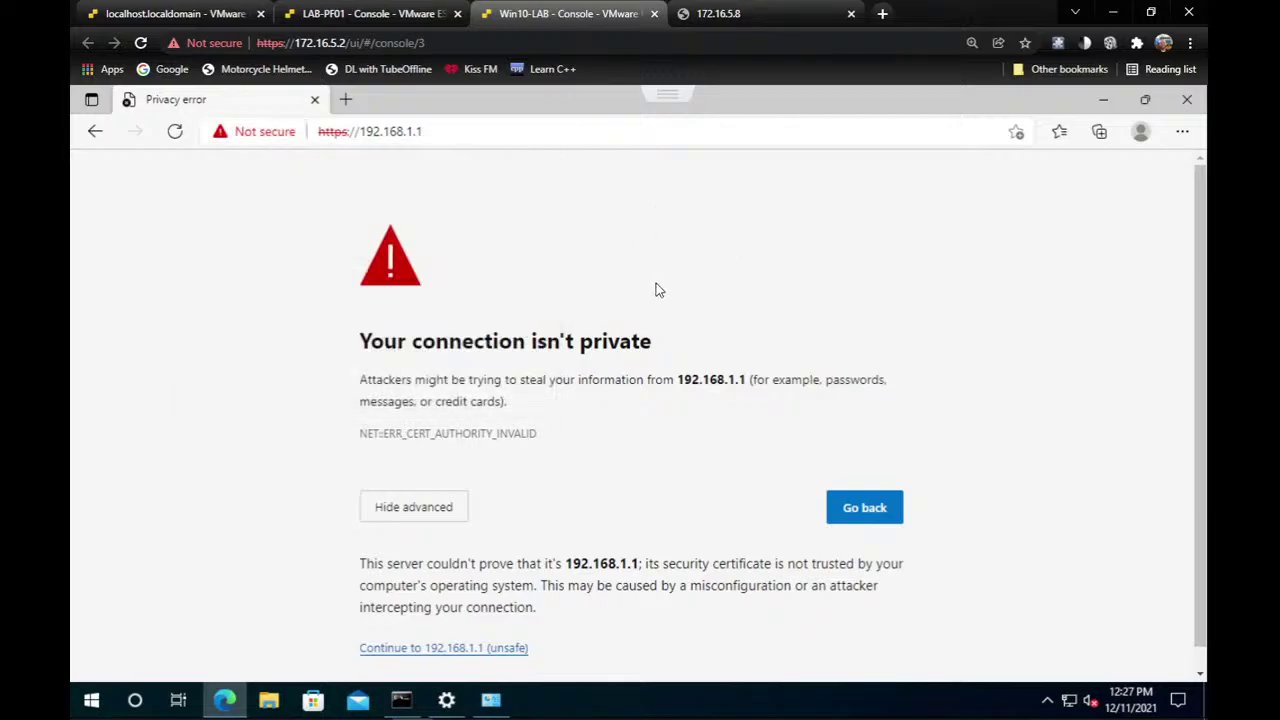
{"action": "left_click", "coordinate": [454, 648]}
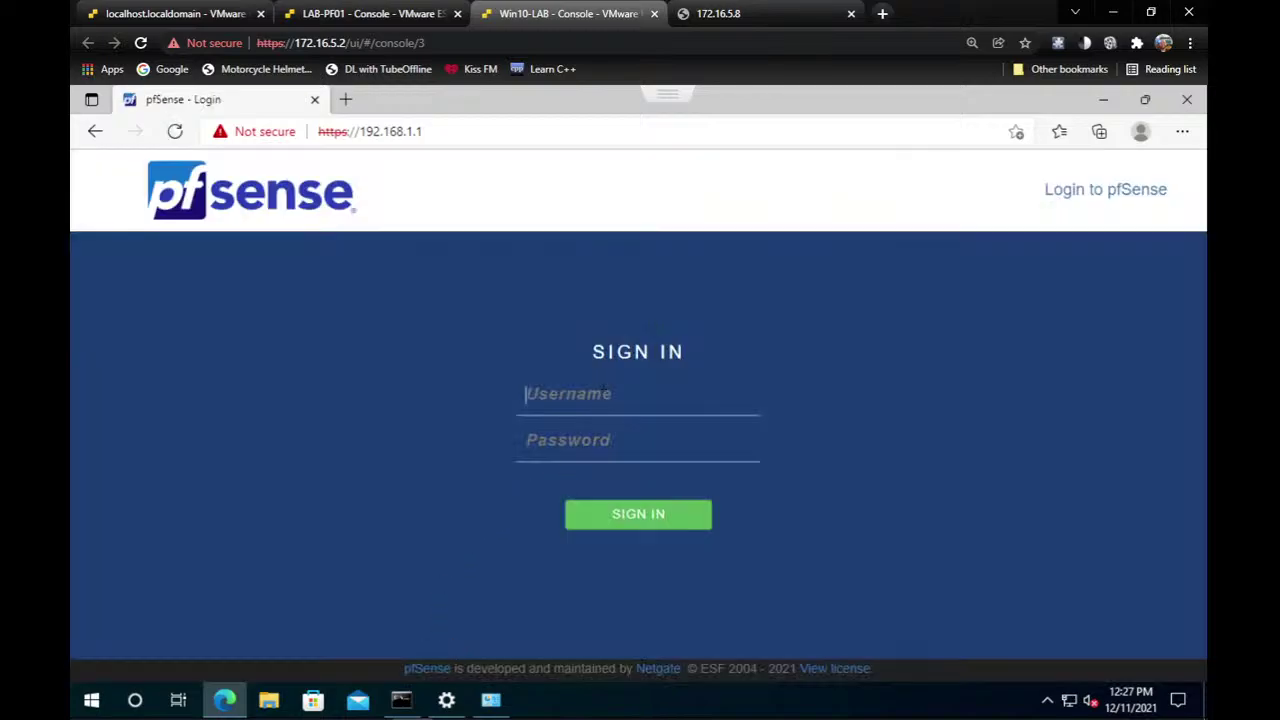
Sign in to pfSense with username admin and the account password.
{"action": "left_click", "coordinate": [605, 389]}
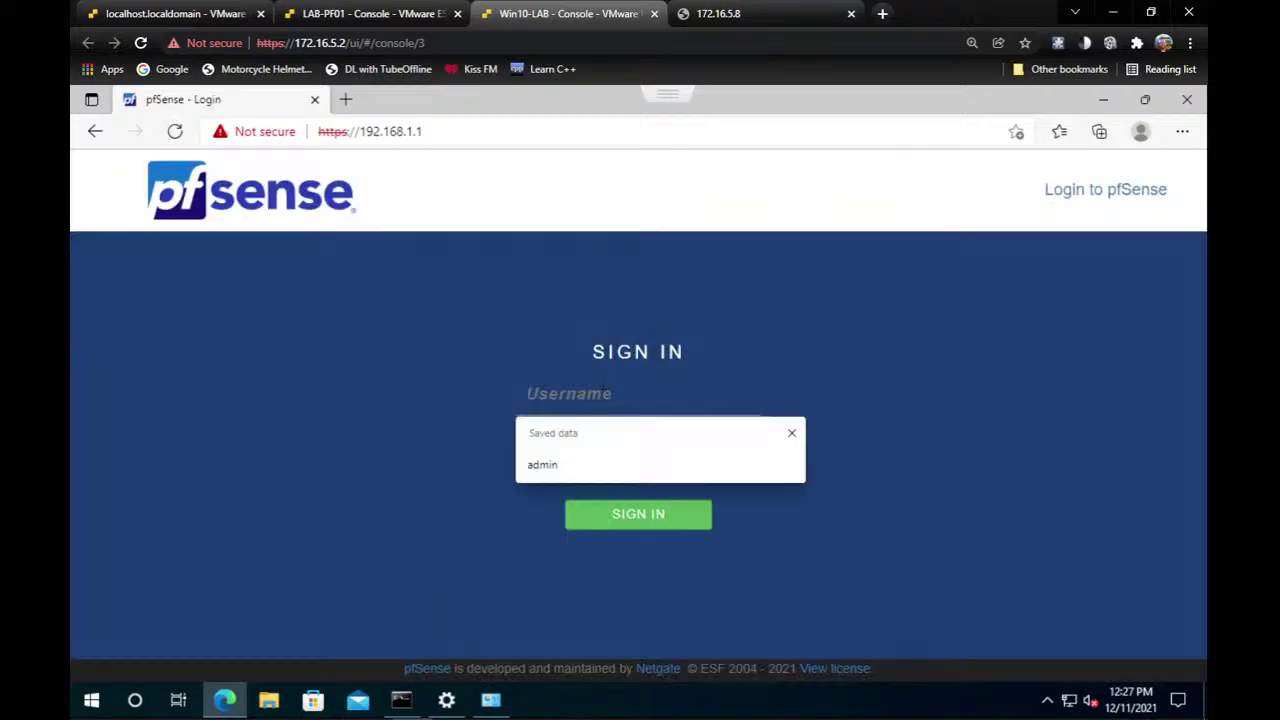
{"action": "type", "text": "admin"}
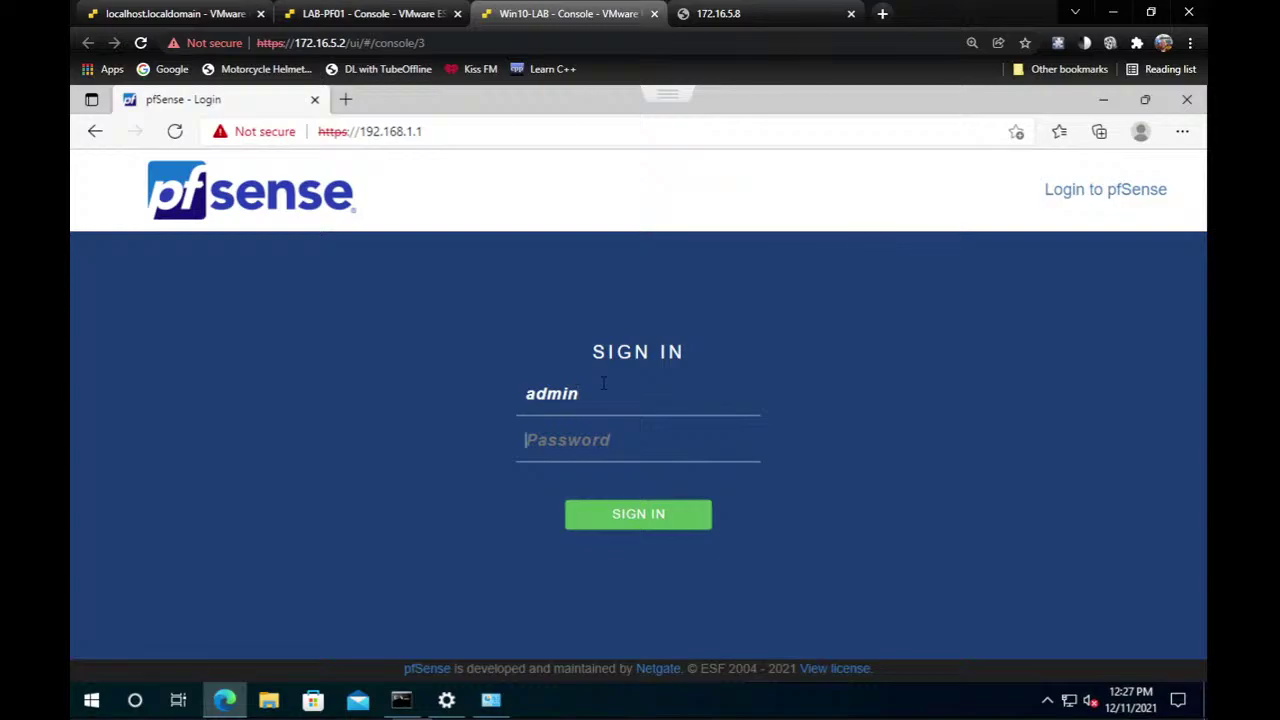
{"action": "key", "text": "Tab"}
{"action": "type", "text": "•••••"}
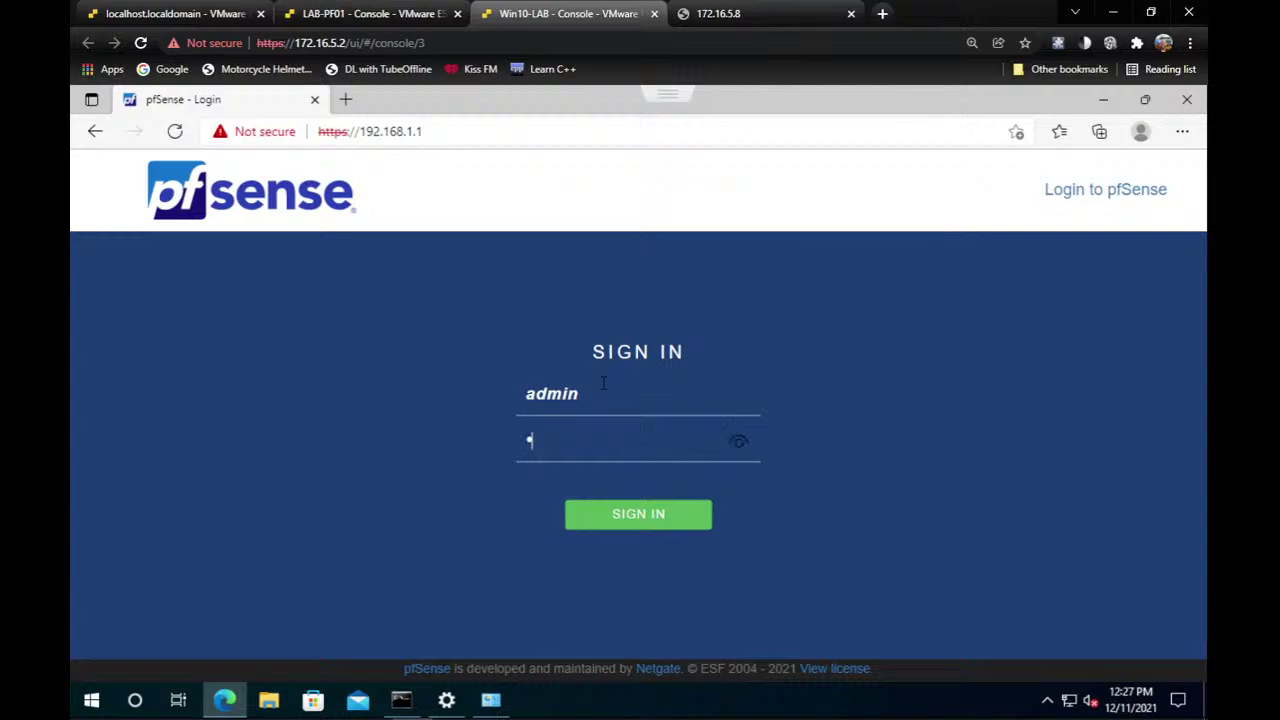
{"action": "type", "text": "se"}
{"action": "key", "text": "Return"}
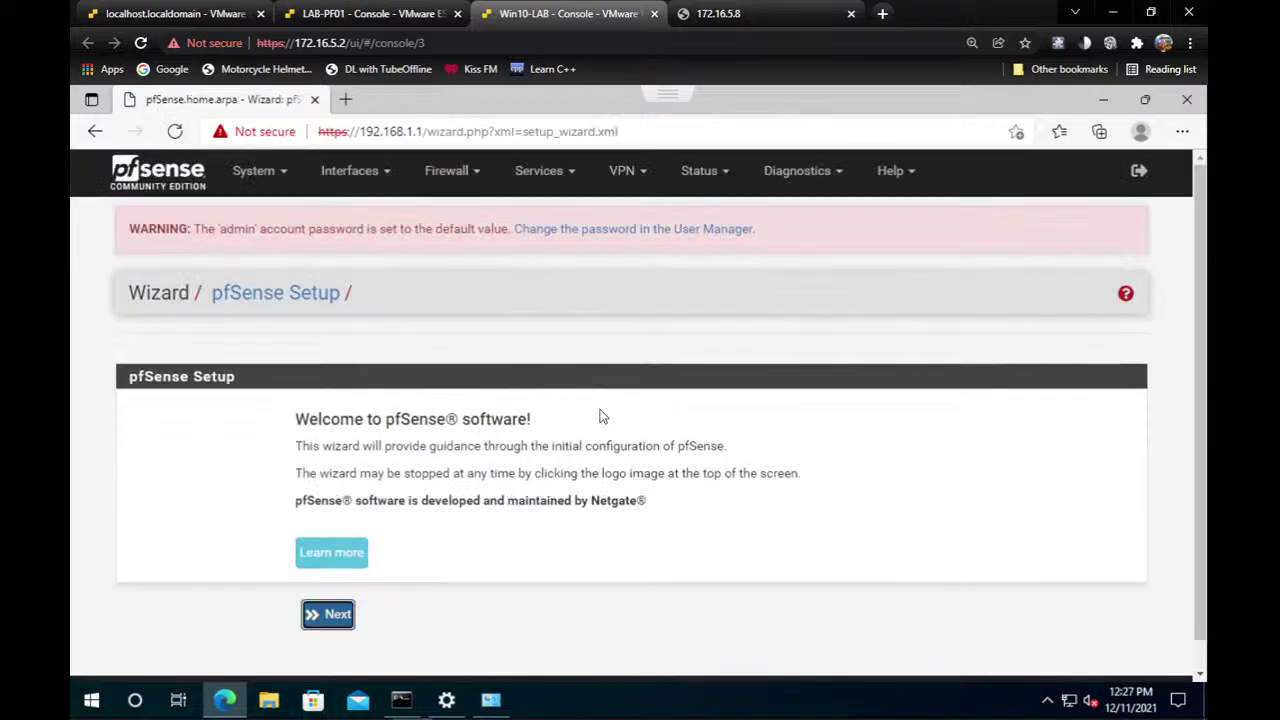
Start the pfSense setup wizard and advance to the General Information step.
{"action": "left_click", "coordinate": [335, 618]}
{"action": "scroll", "coordinate": [446, 556], "scroll_direction": "down", "scroll_amount": 1}
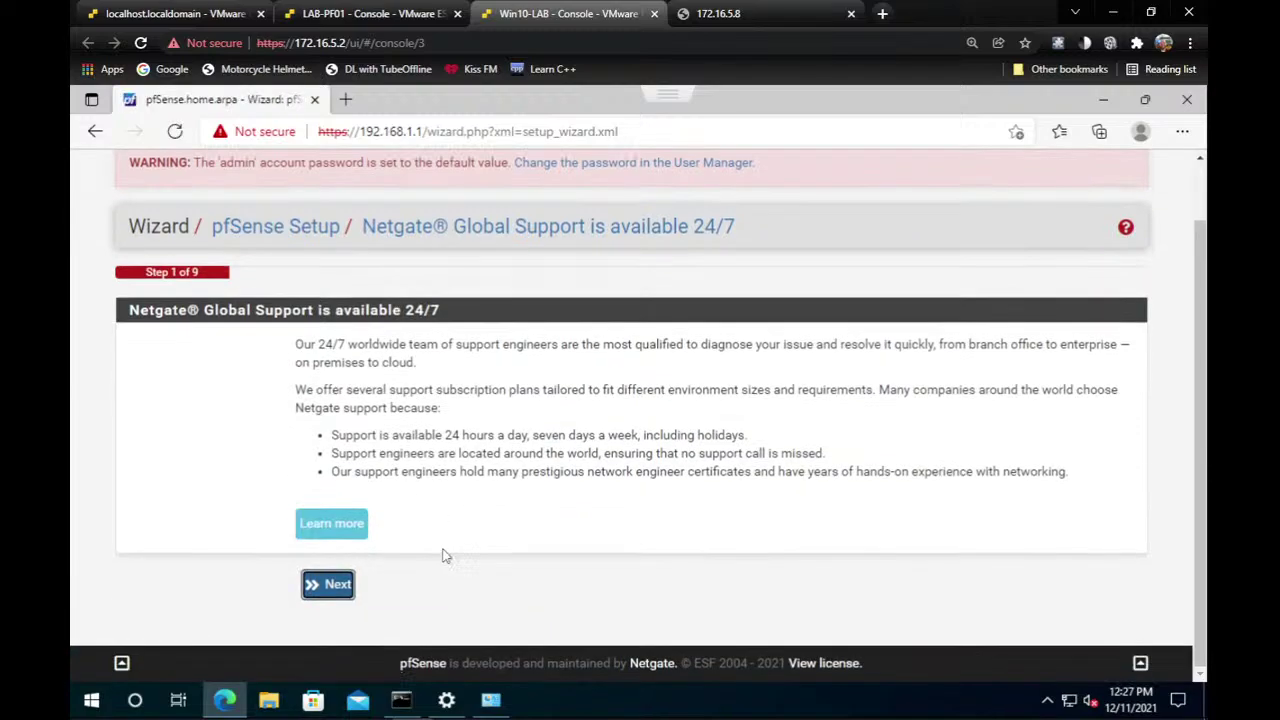
{"action": "left_click", "coordinate": [325, 585]}
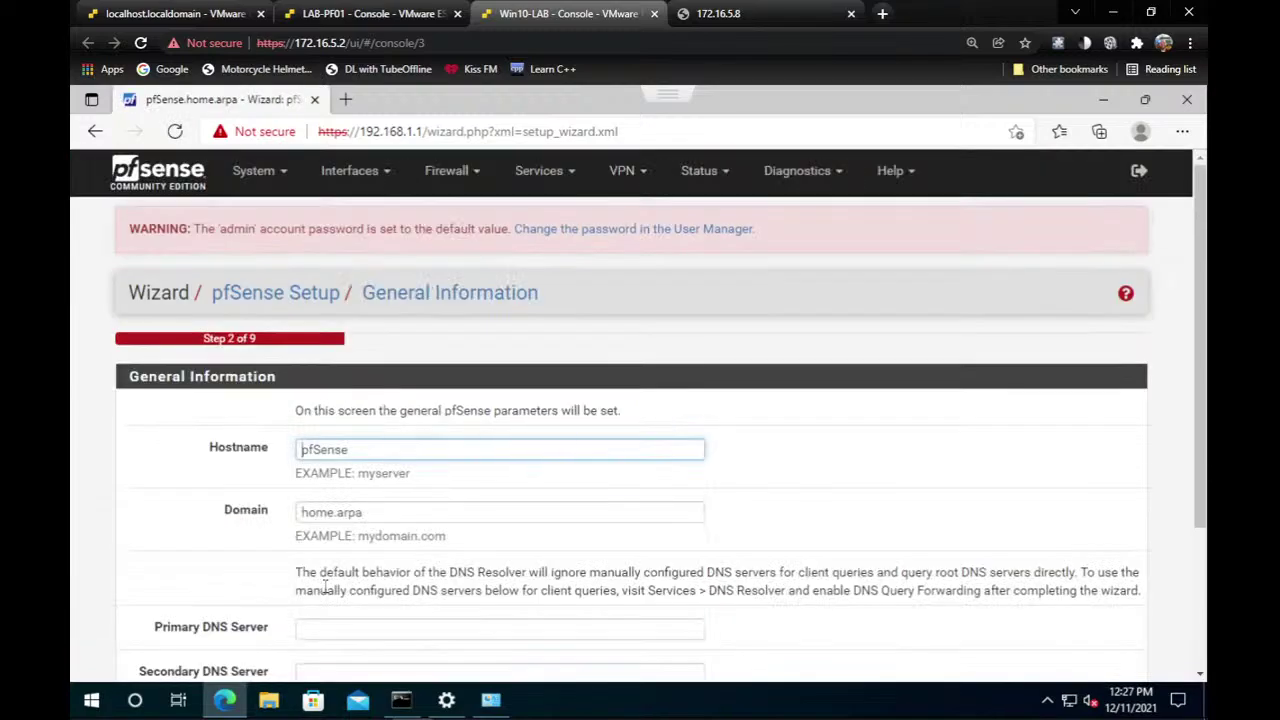
{"action": "scroll", "coordinate": [325, 587], "scroll_direction": "down", "scroll_amount": 1}
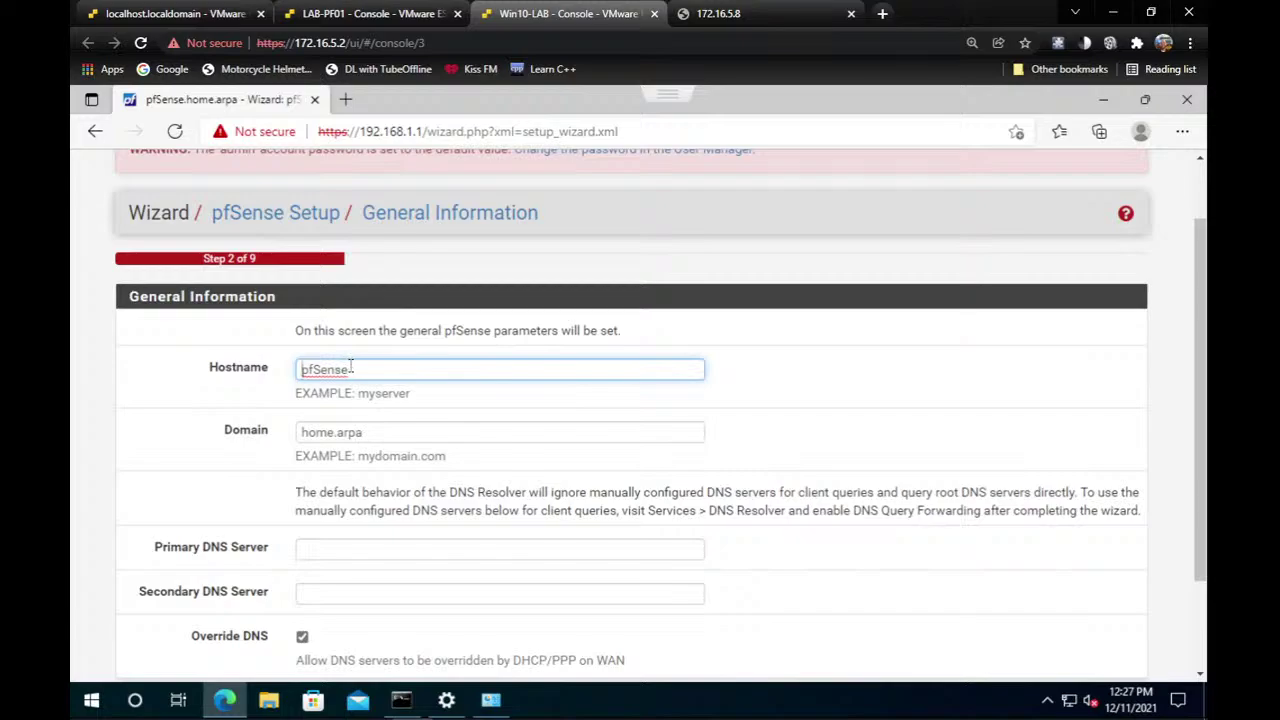
Replace the hostname pfSense with LAB and accept the default Time Server settings.
{"action": "double_click", "coordinate": [350, 367]}
{"action": "type", "text": "LAB"}
{"action": "scroll", "coordinate": [340, 480], "scroll_direction": "down", "scroll_amount": 2}
{"action": "left_click", "coordinate": [322, 584]}
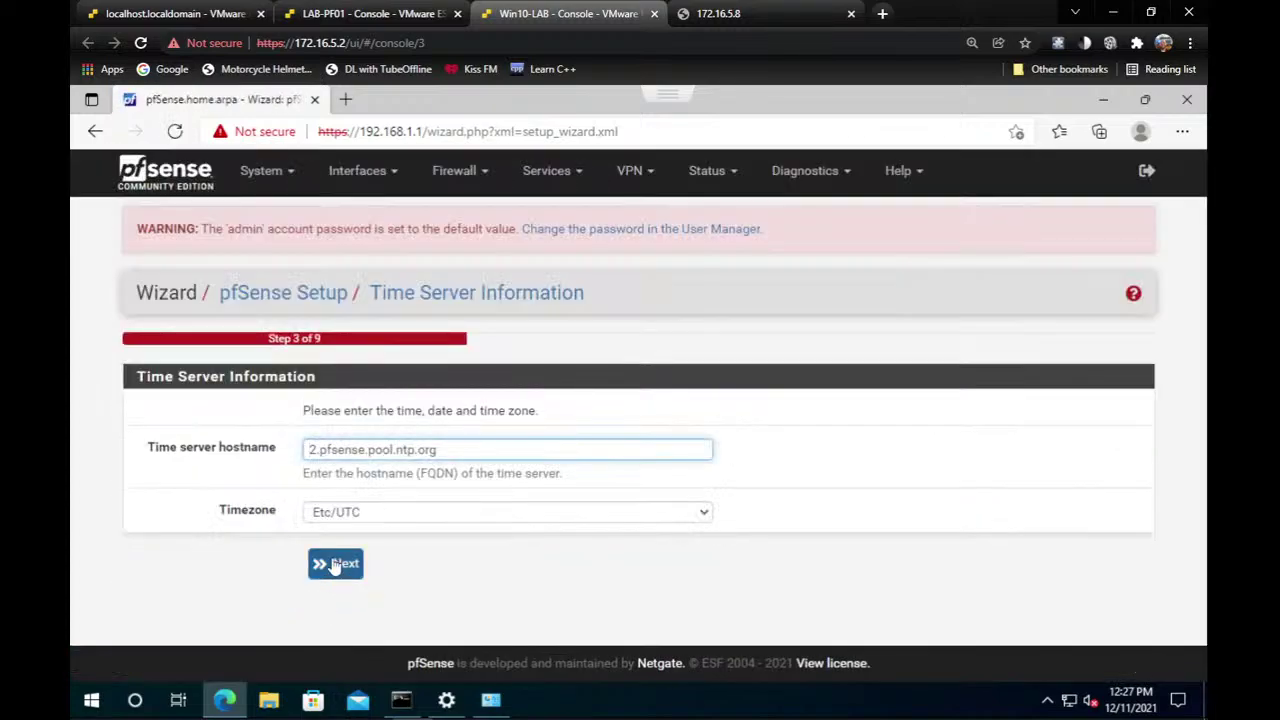
{"action": "left_click", "coordinate": [335, 566]}
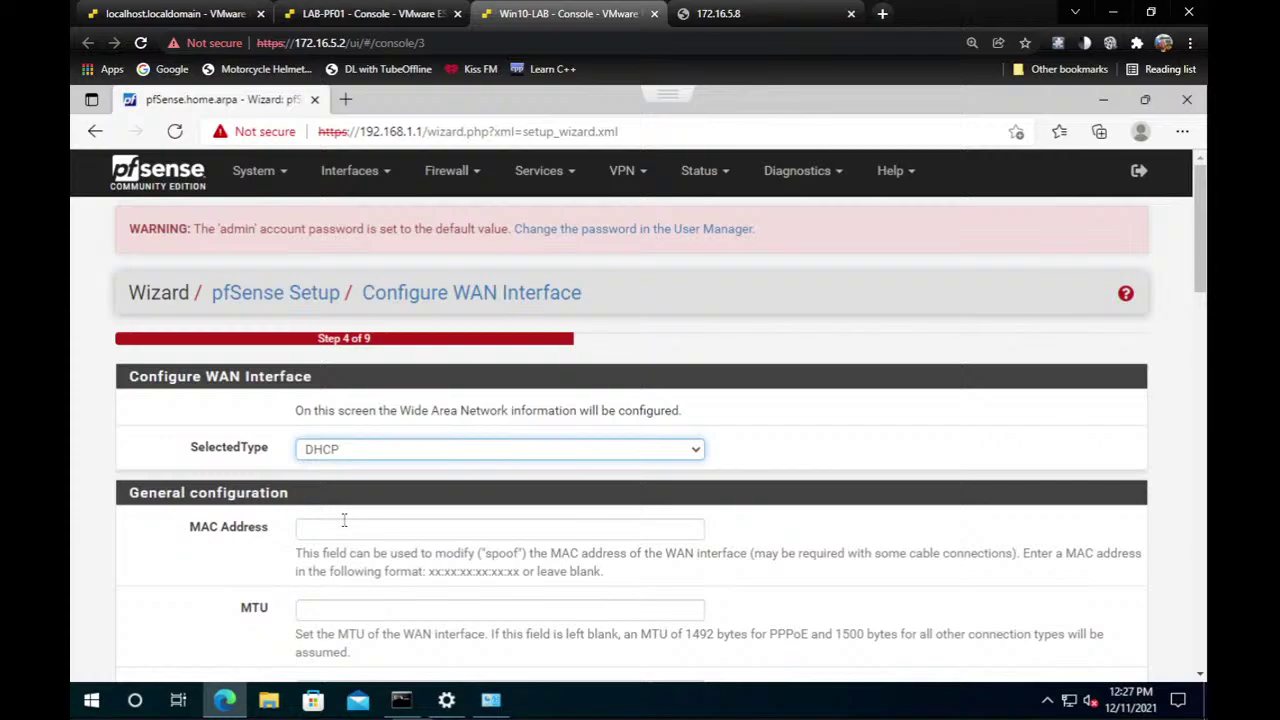
Accept the default DHCP WAN settings and keep LAN address 192.168.1.1/24.
{"action": "scroll", "coordinate": [350, 512], "scroll_direction": "down", "scroll_amount": 2}
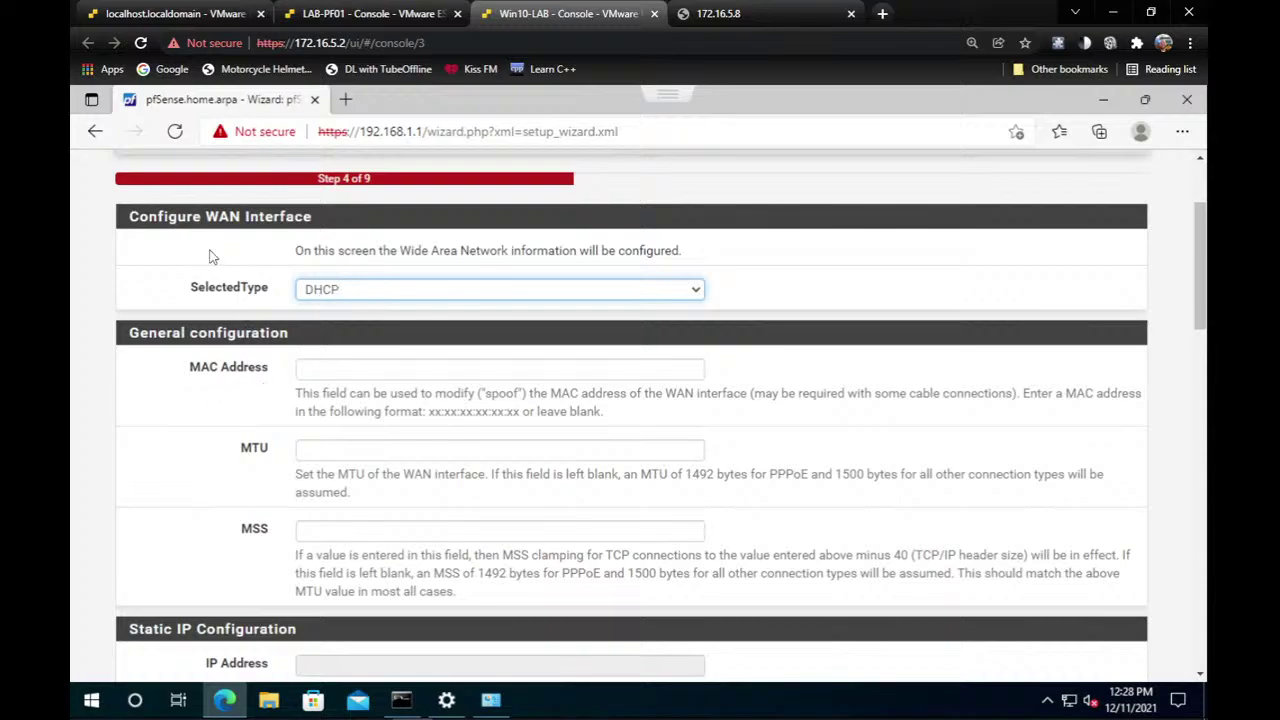
{"action": "scroll", "coordinate": [332, 519], "scroll_direction": "down", "scroll_amount": 2}
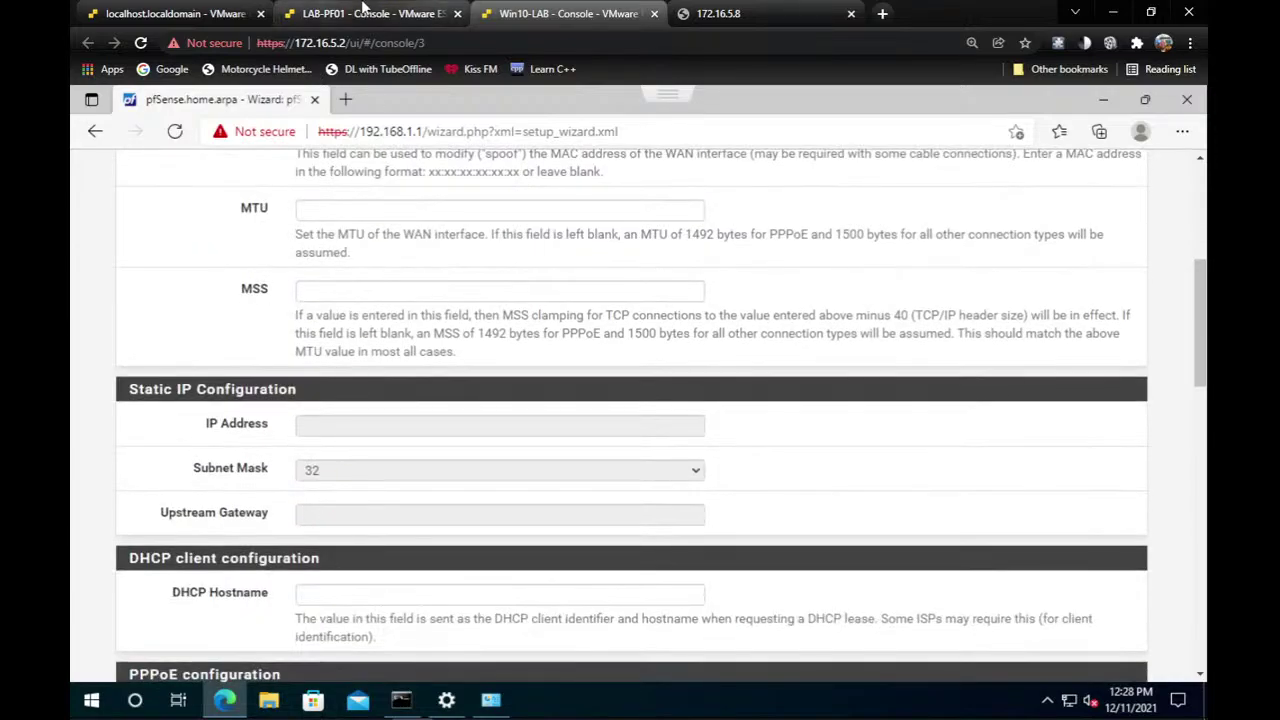
{"action": "left_click", "coordinate": [388, 20]}
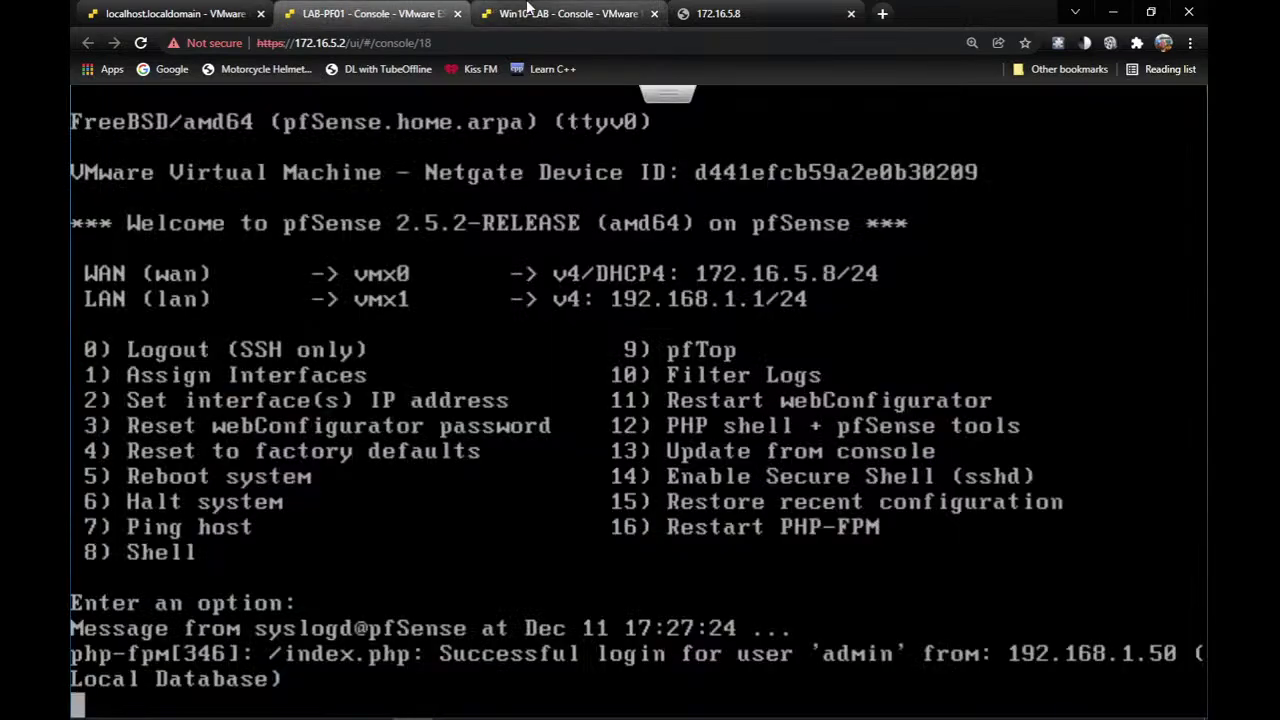
{"action": "left_click", "coordinate": [560, 14]}
{"action": "scroll", "coordinate": [374, 503], "scroll_direction": "down", "scroll_amount": 11}
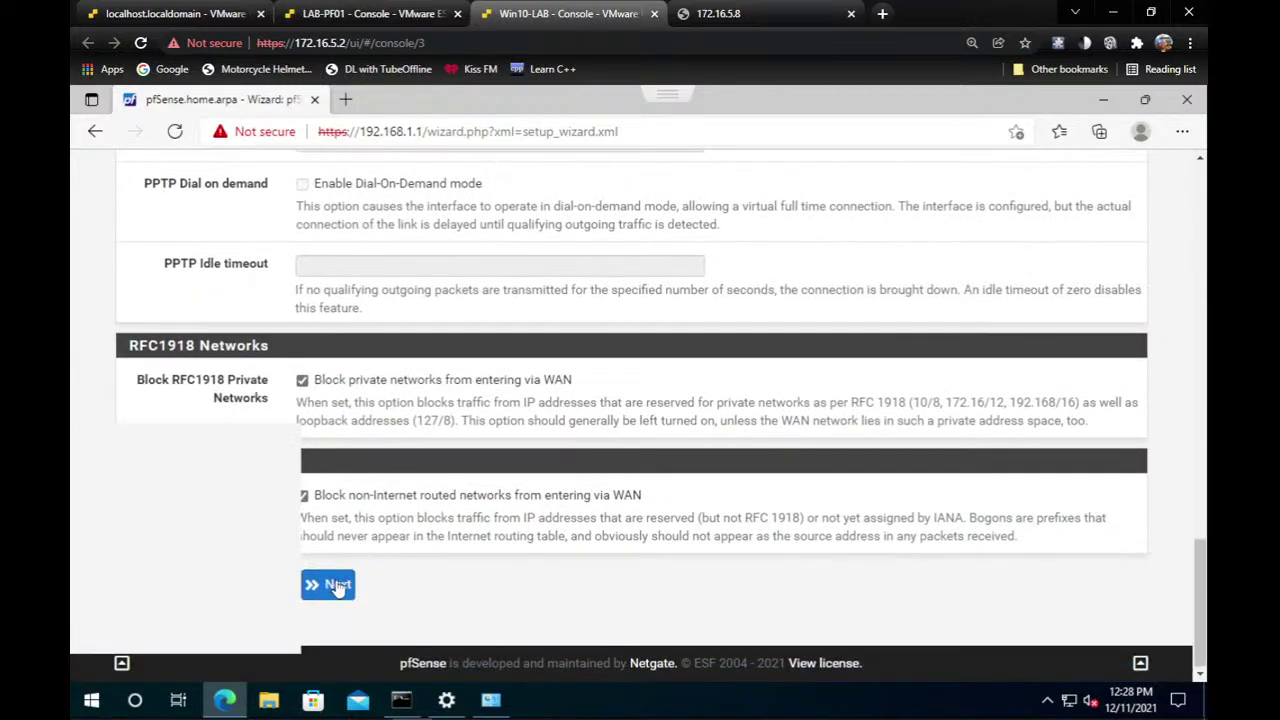
{"action": "left_click", "coordinate": [335, 589]}
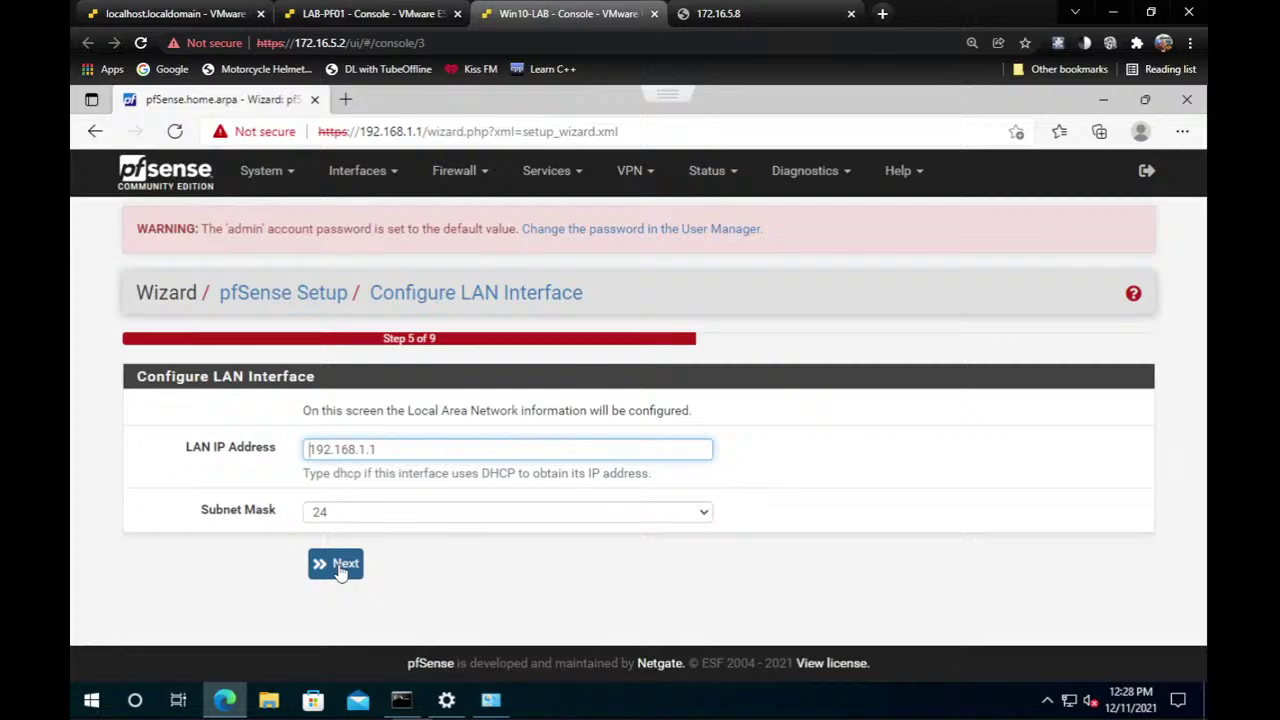
{"action": "left_click", "coordinate": [340, 566]}
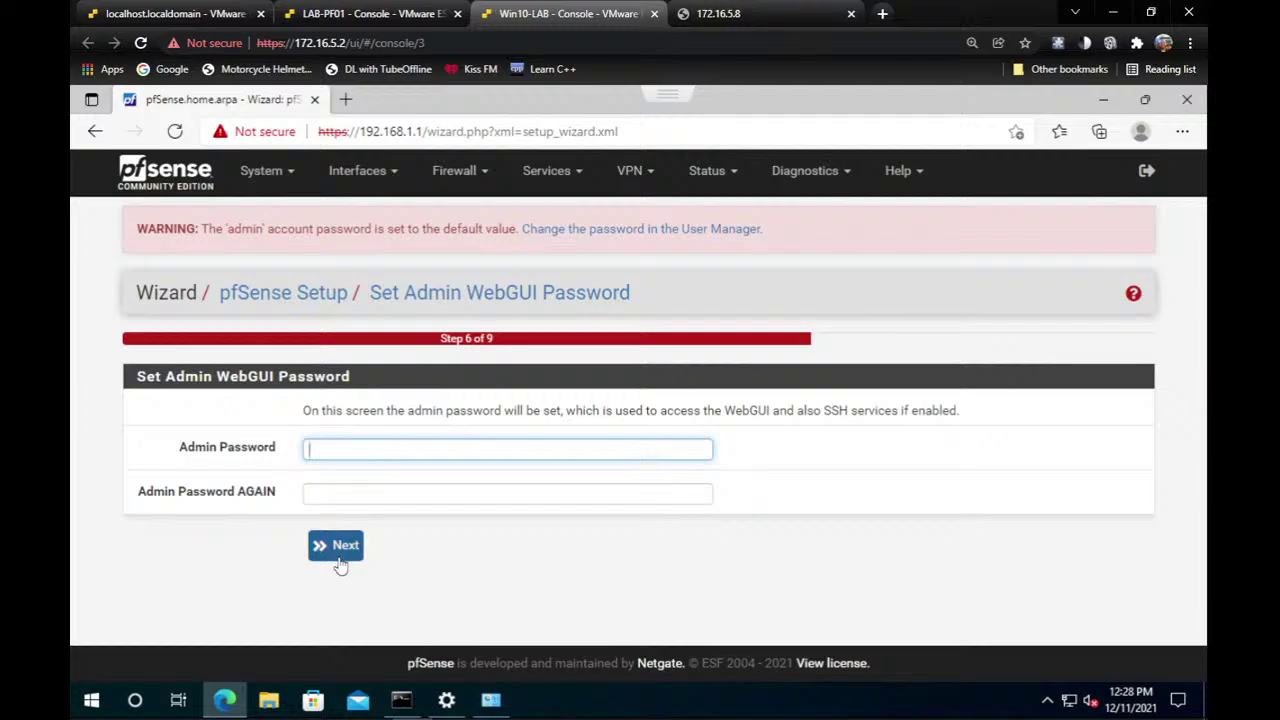
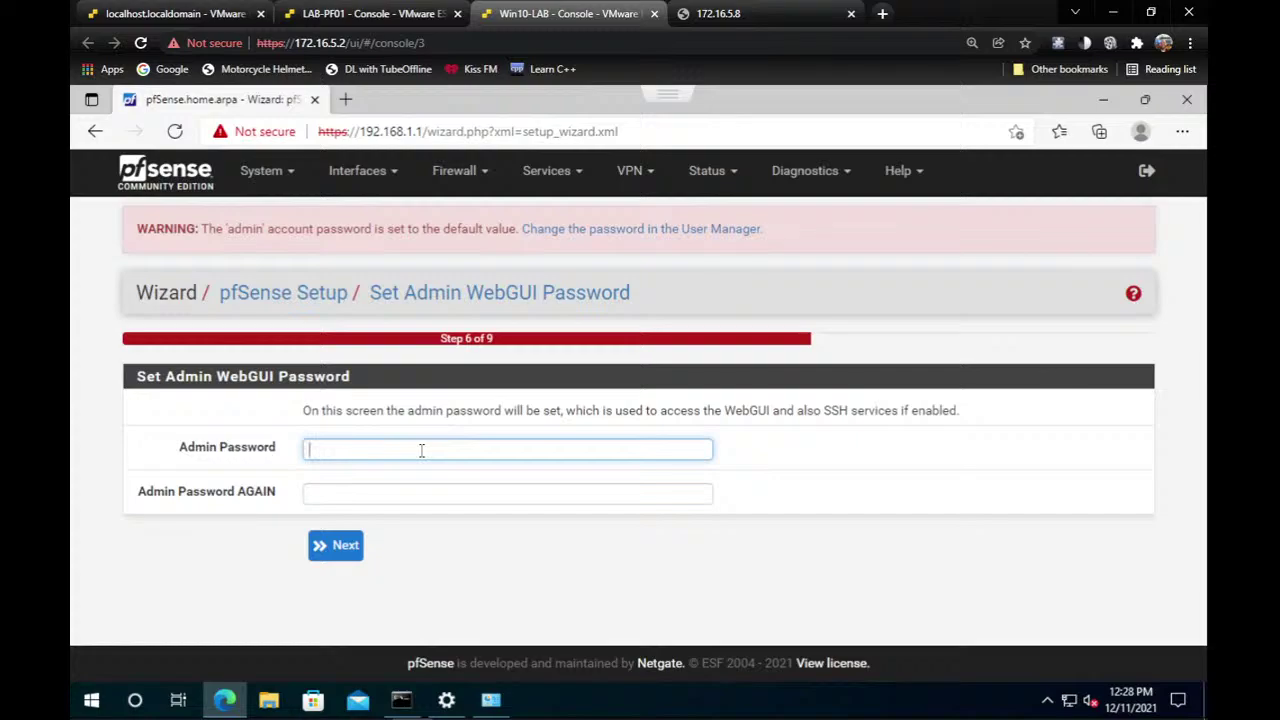
Enter and confirm the admin WebGUI password, then reload pfSense to finish the wizard.
{"action": "type", "text": "admin"}
{"action": "key", "text": "Tab"}
{"action": "type", "text": "admin"}
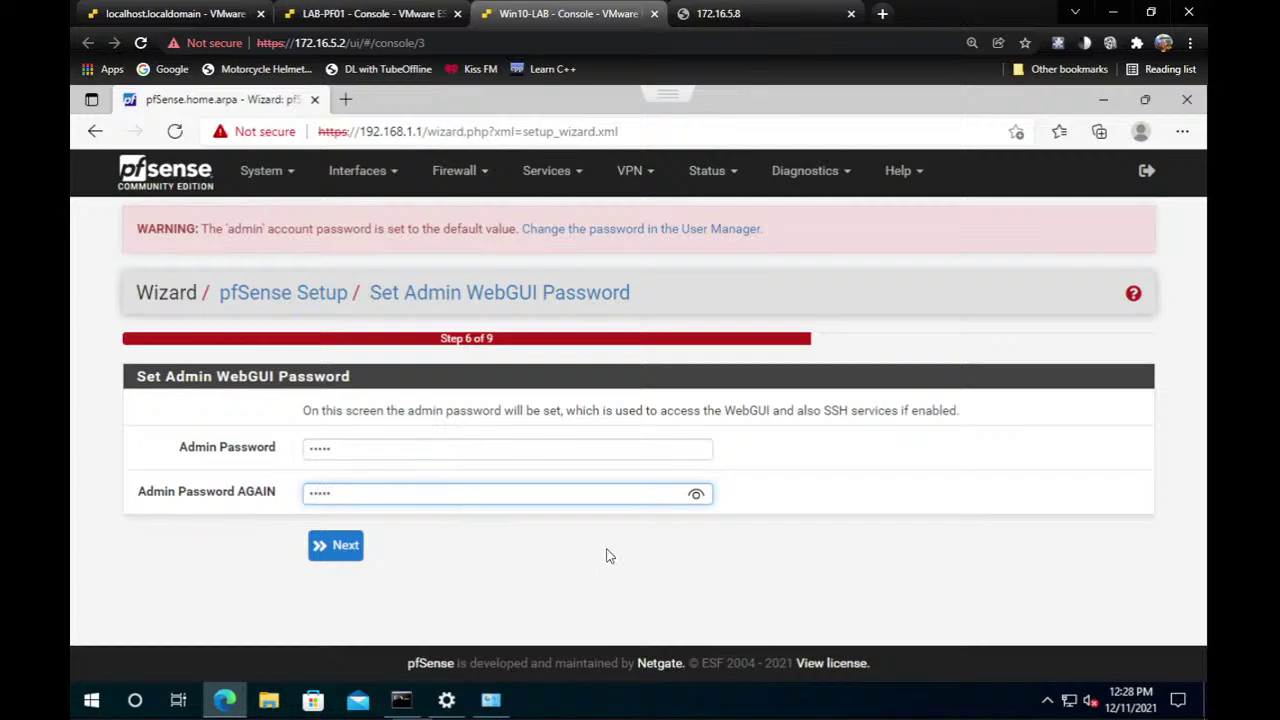
{"action": "left_click", "coordinate": [711, 489]}
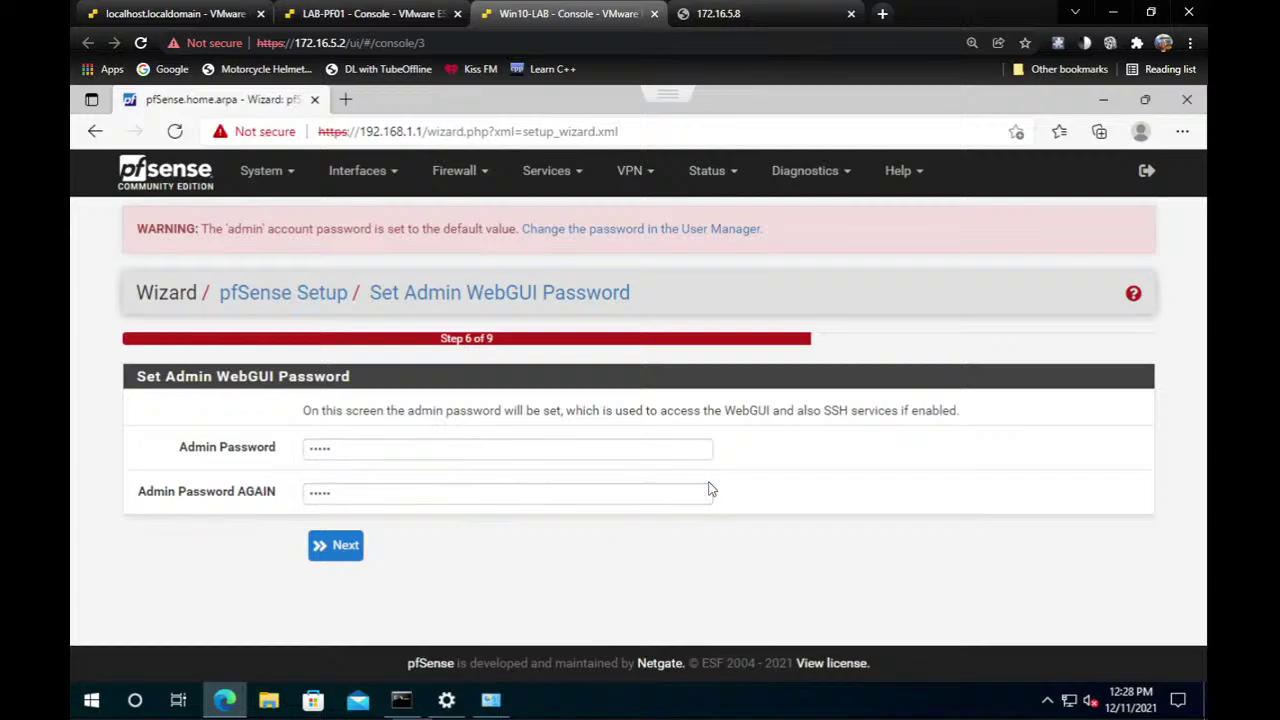
{"action": "left_click", "coordinate": [686, 494]}
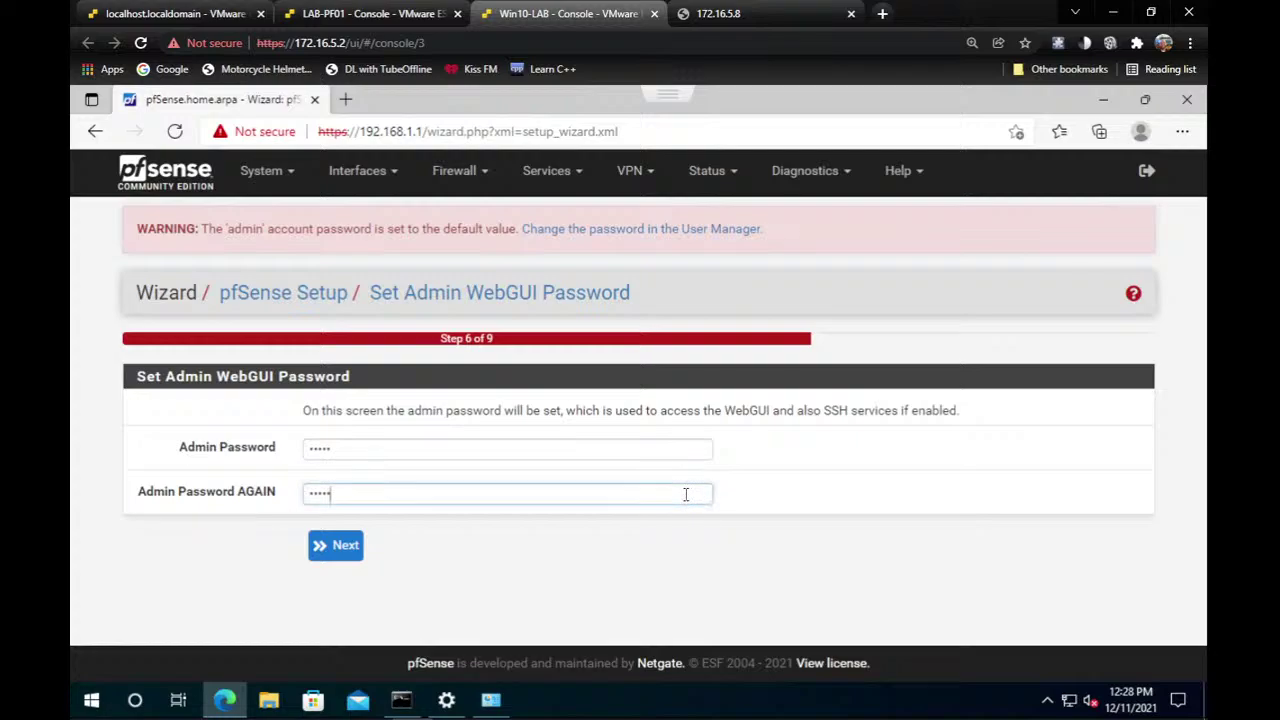
{"action": "left_click", "coordinate": [338, 553]}
{"action": "left_click", "coordinate": [343, 400]}
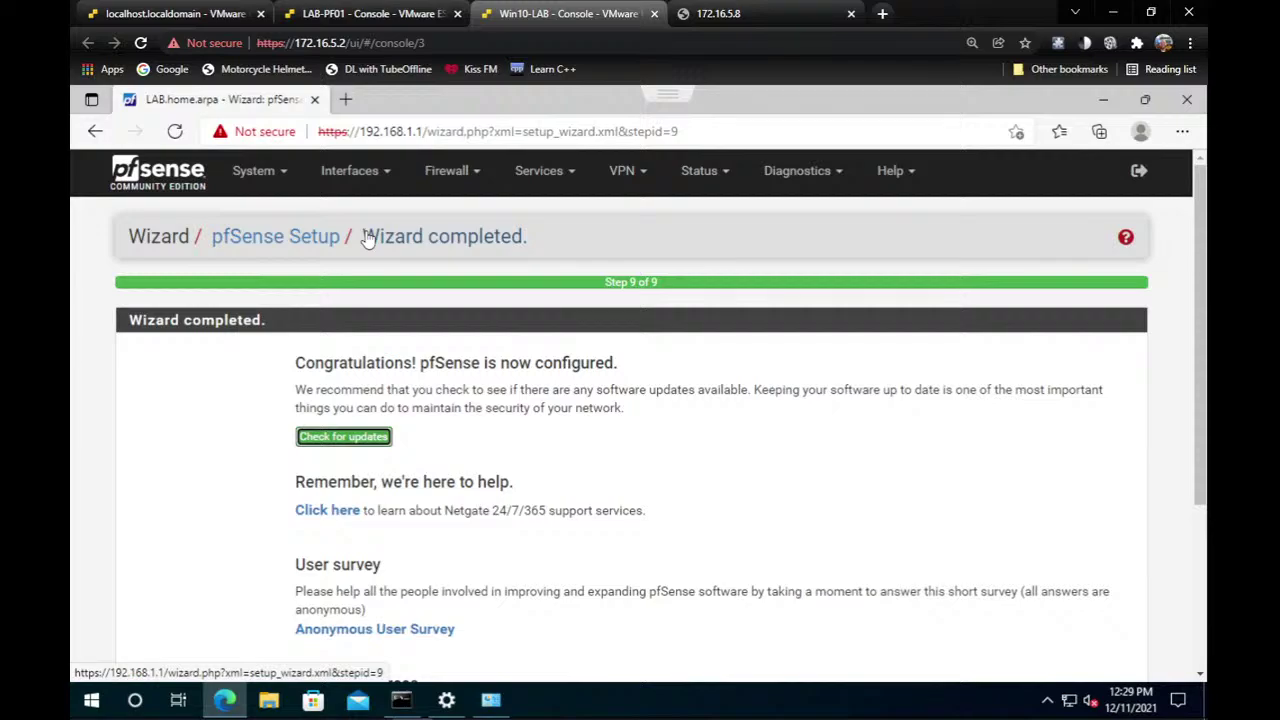
Go to Interfaces > Assignments to view WAN on vmx0 and LAN on vmx1.
{"action": "left_click", "coordinate": [345, 172]}
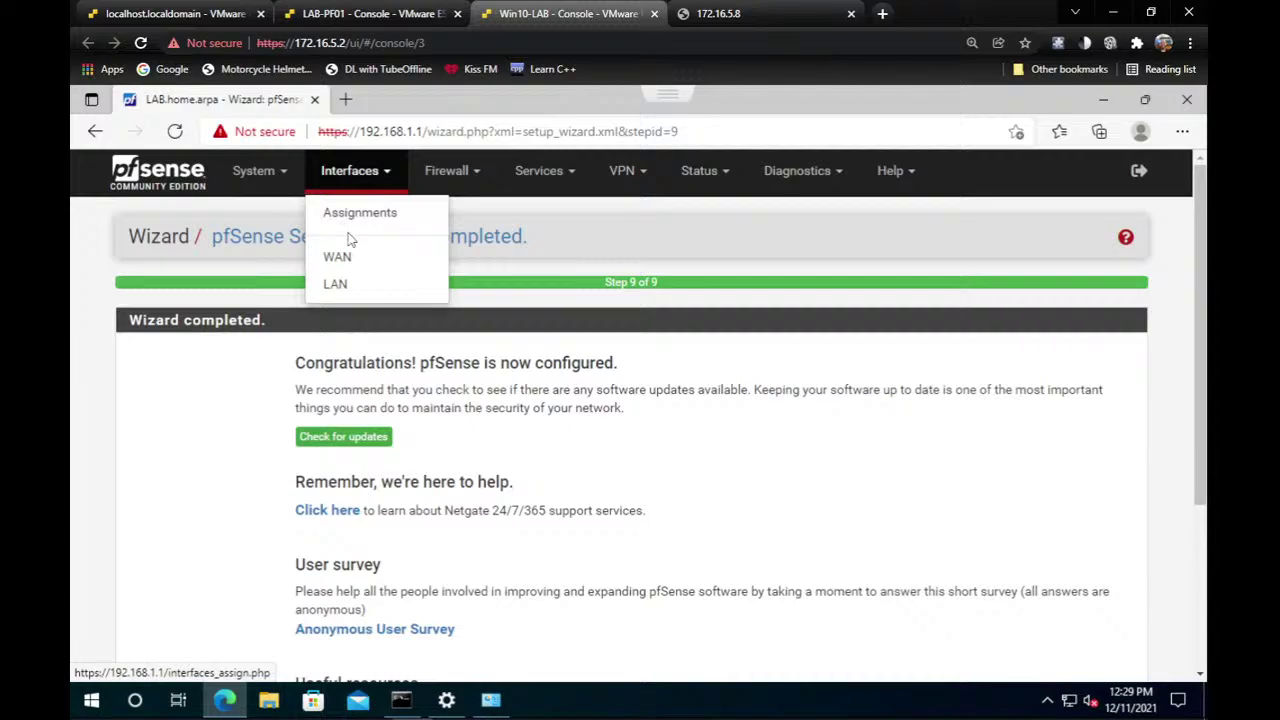
{"action": "left_click", "coordinate": [359, 228]}
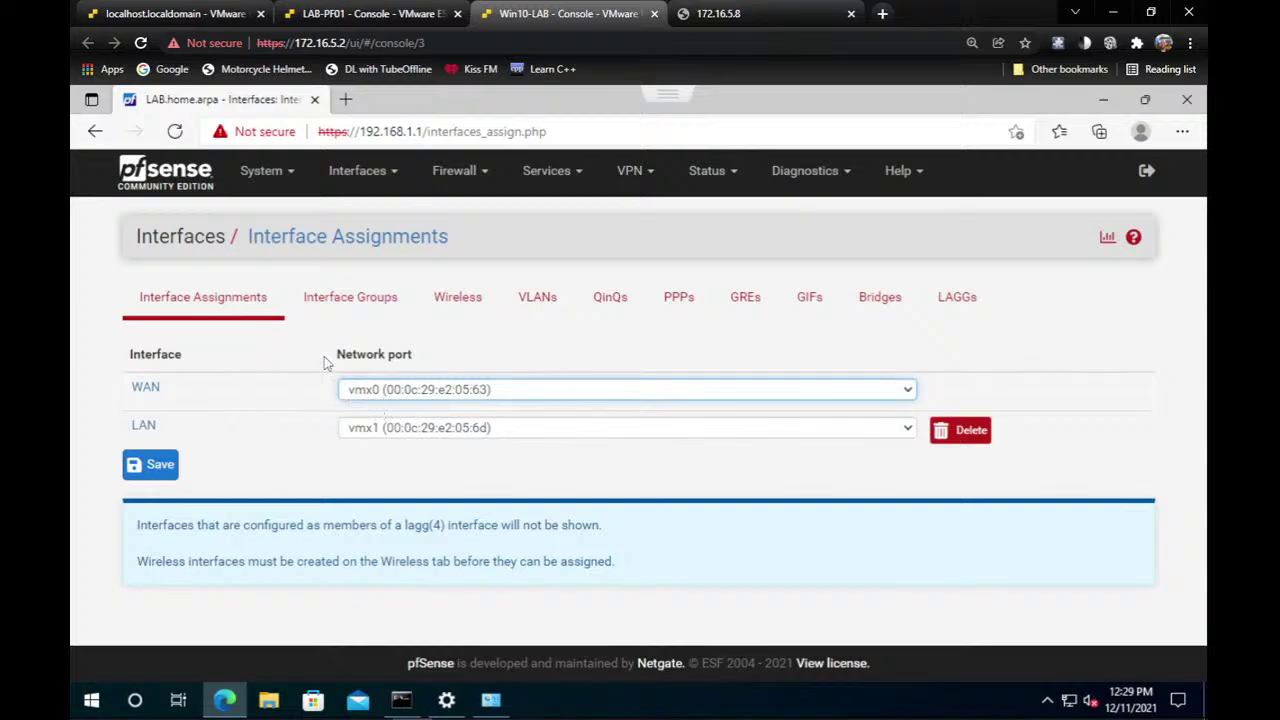
Check the LAB-PF01 console and Win10-LAB tabs, then return to the localhost.localdomain host page.
{"action": "left_click", "coordinate": [183, 10]}
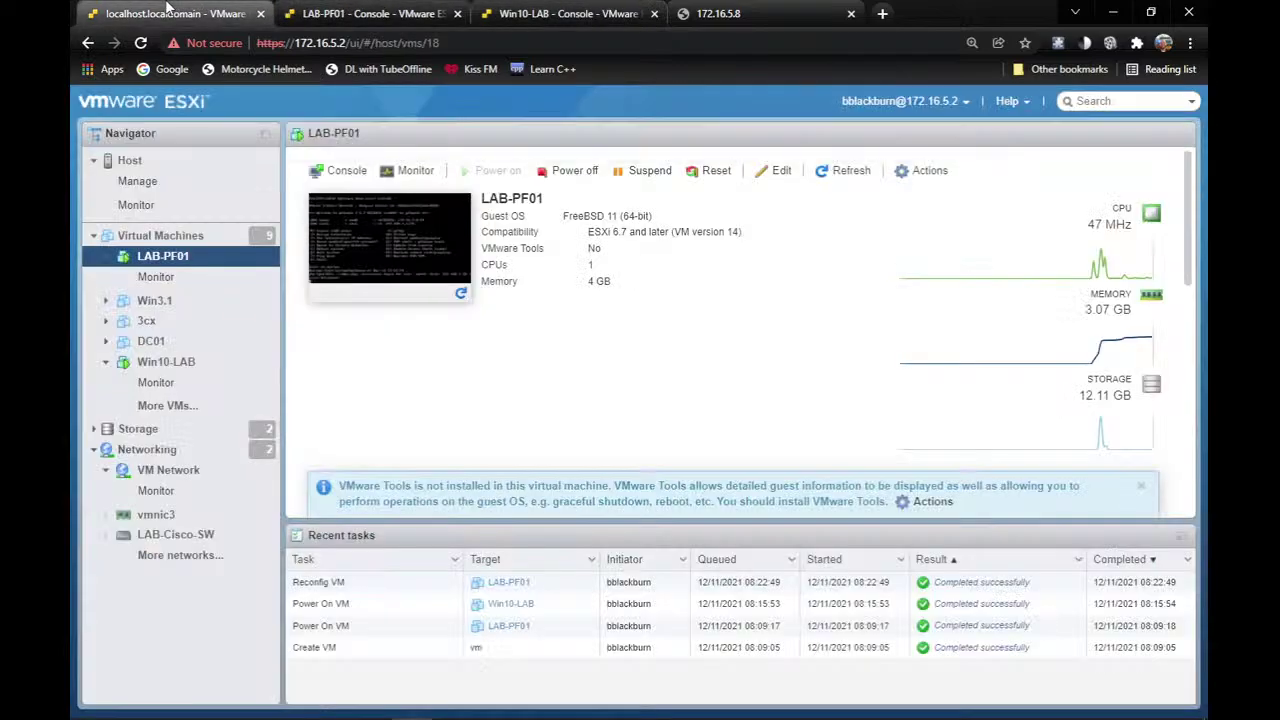
{"action": "left_click", "coordinate": [335, 18]}
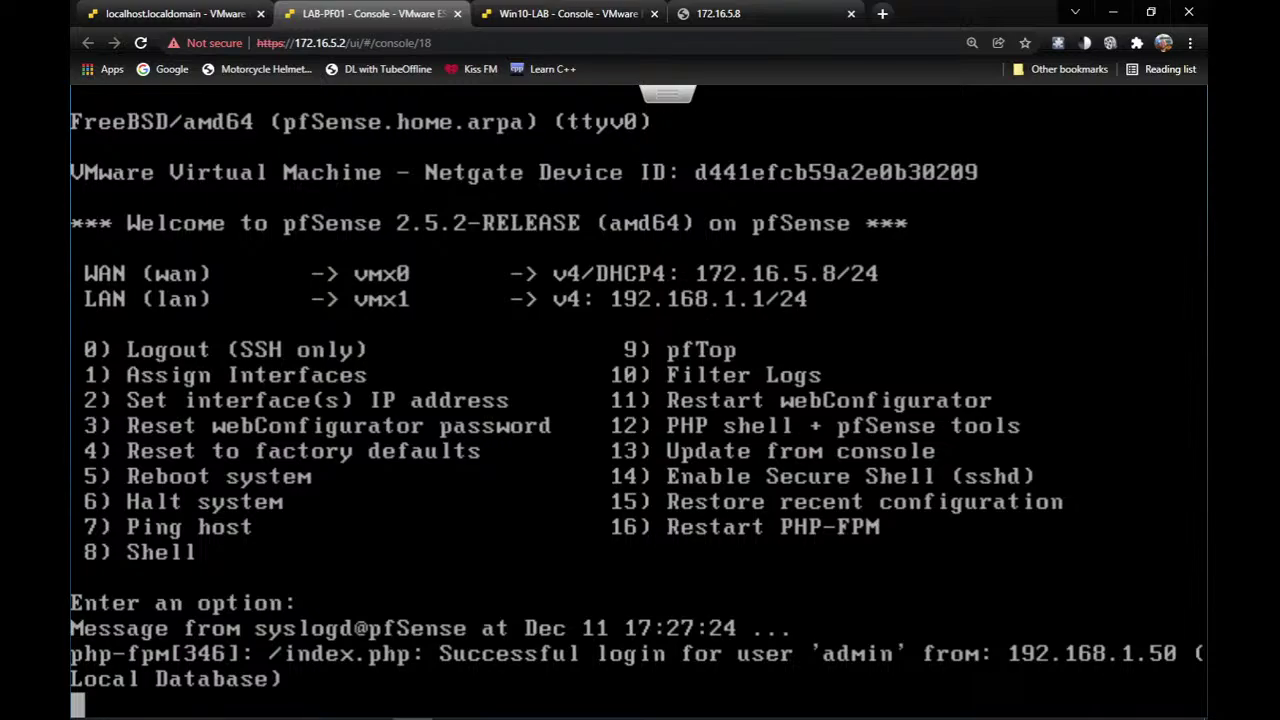
{"action": "left_click", "coordinate": [524, 12]}
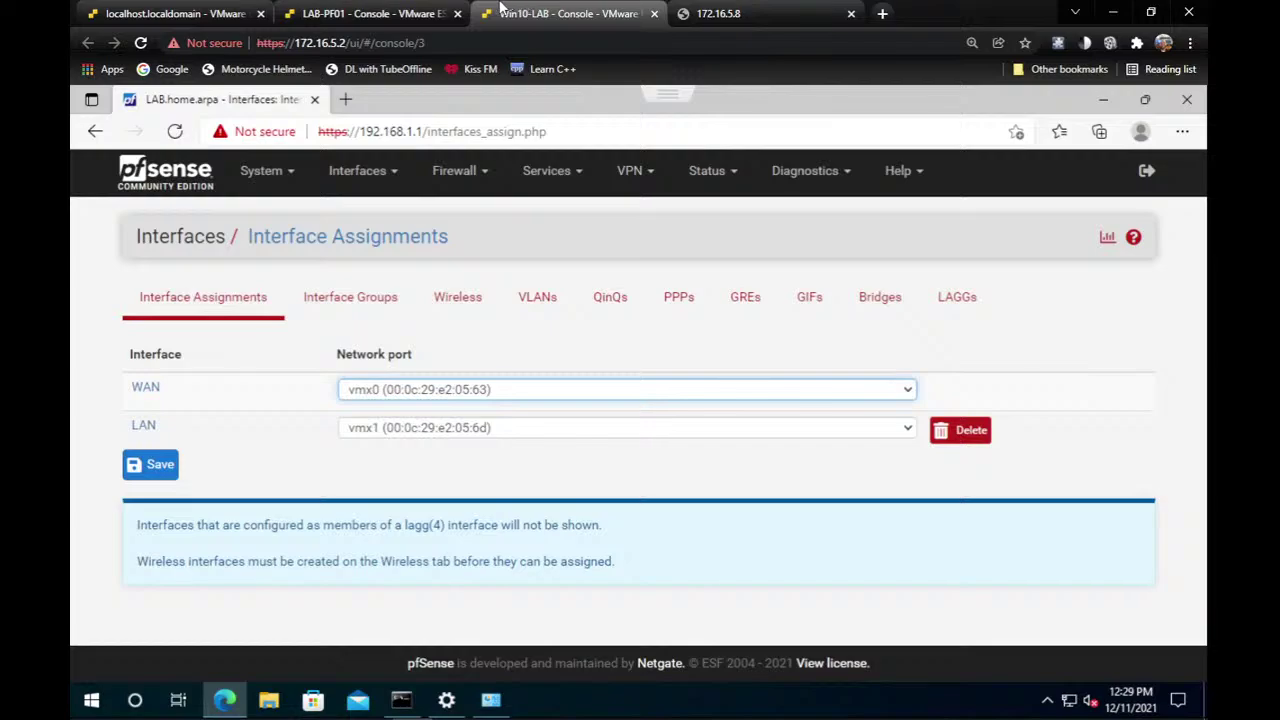
{"action": "left_click", "coordinate": [175, 13]}
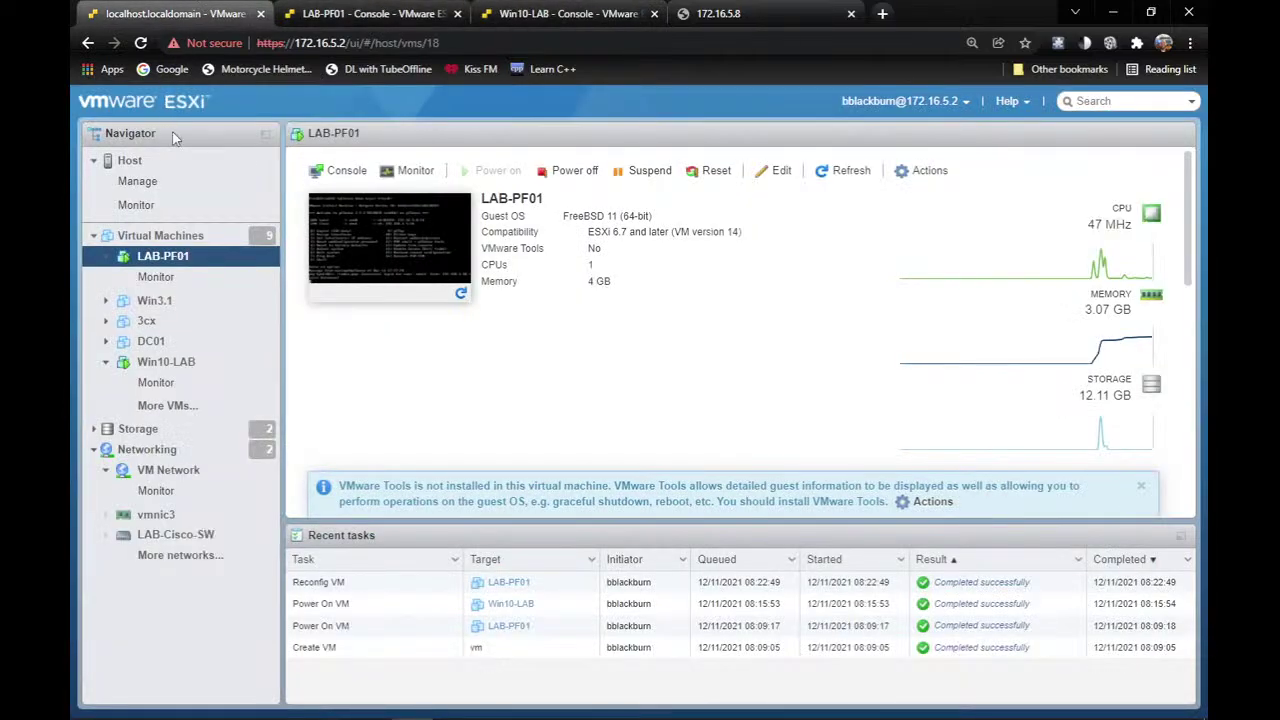
{"action": "right_click", "coordinate": [190, 272]}
{"action": "left_click", "coordinate": [325, 490]}
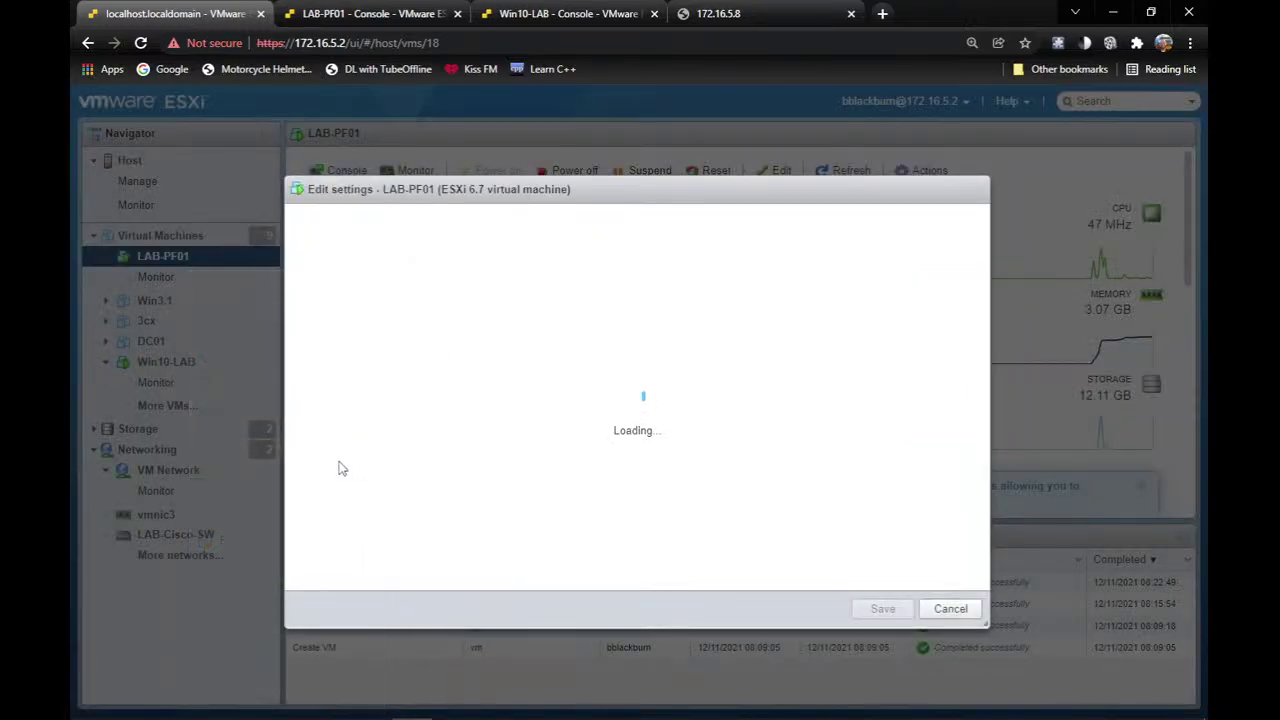
{"action": "scroll", "coordinate": [453, 499], "scroll_direction": "down", "scroll_amount": 1}
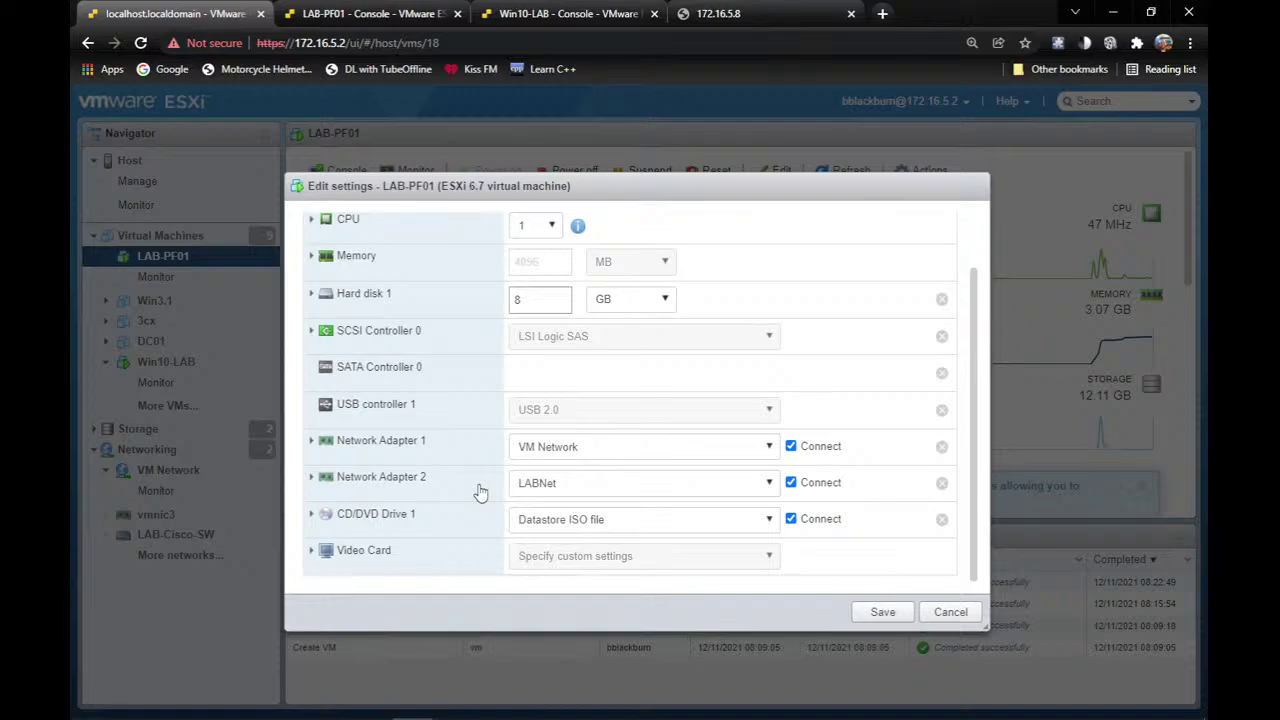
{"action": "left_click", "coordinate": [951, 612]}
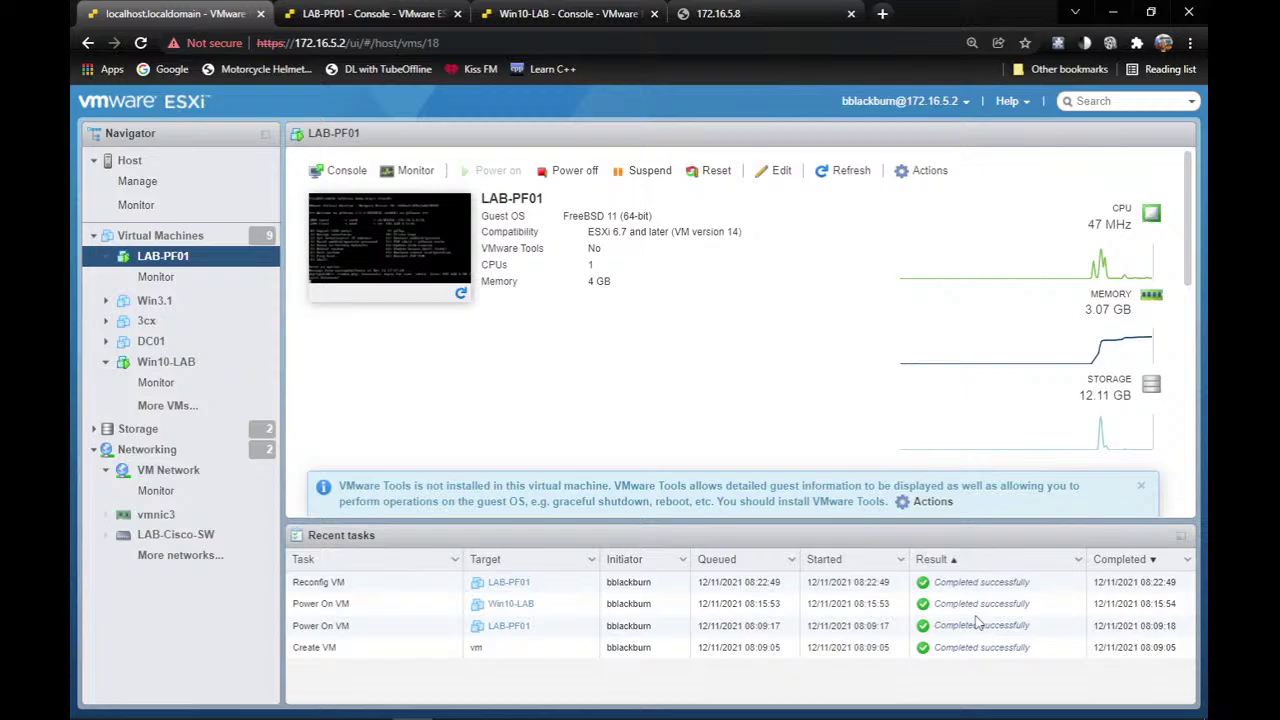
On Win10-LAB, search Google for 'cisco' to confirm internet access, then return to pfSense.
{"action": "left_click", "coordinate": [575, 18]}
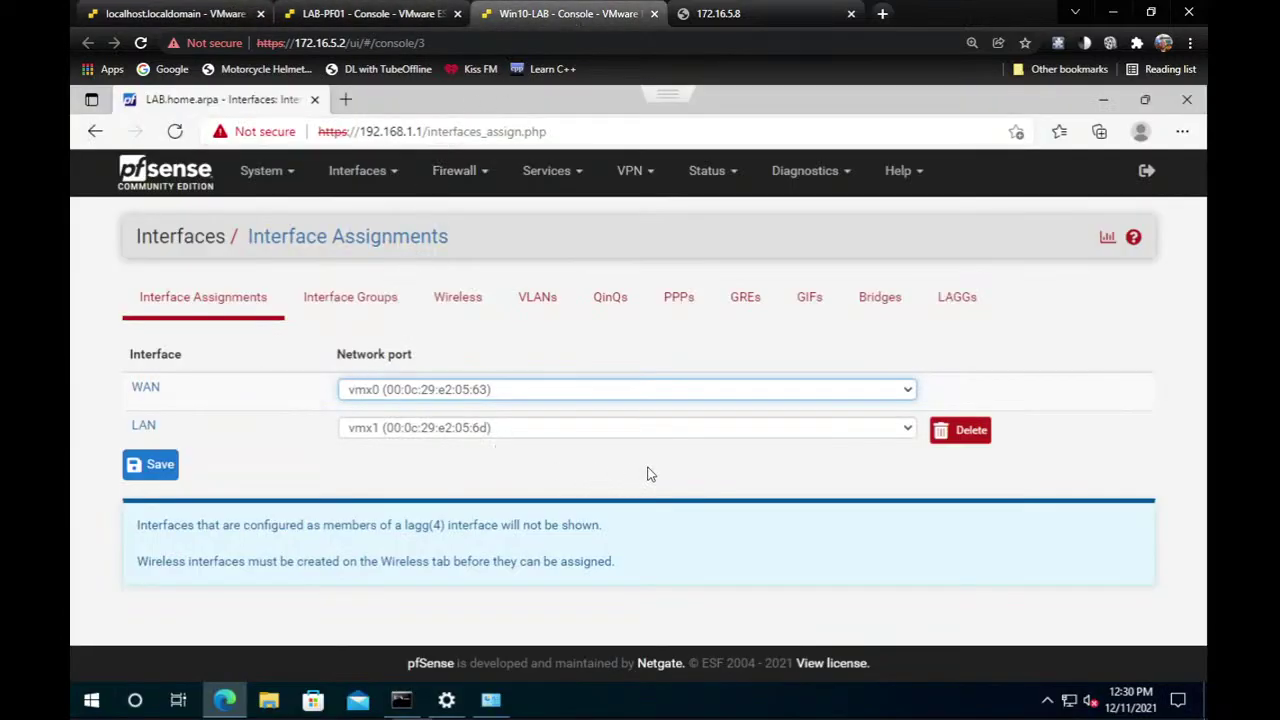
{"action": "left_click", "coordinate": [345, 99]}
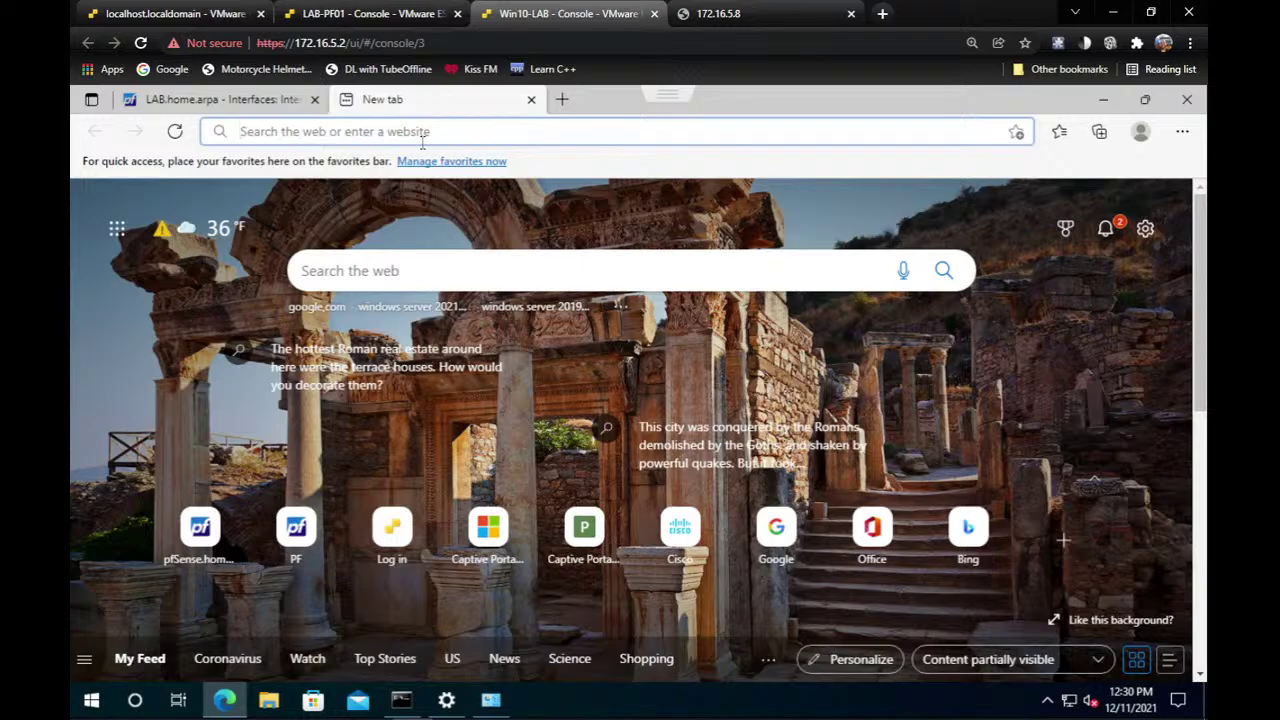
{"action": "type", "text": "google.com"}
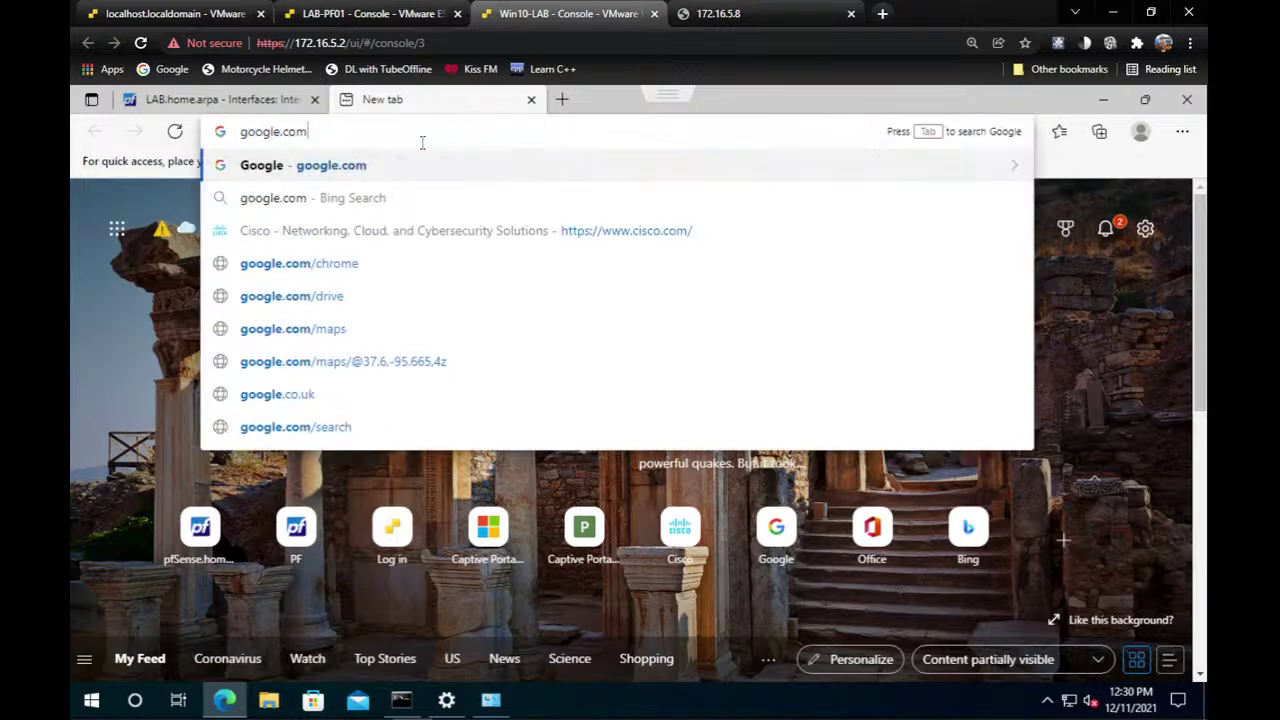
{"action": "key", "text": "Return"}
{"action": "type", "text": "c"}
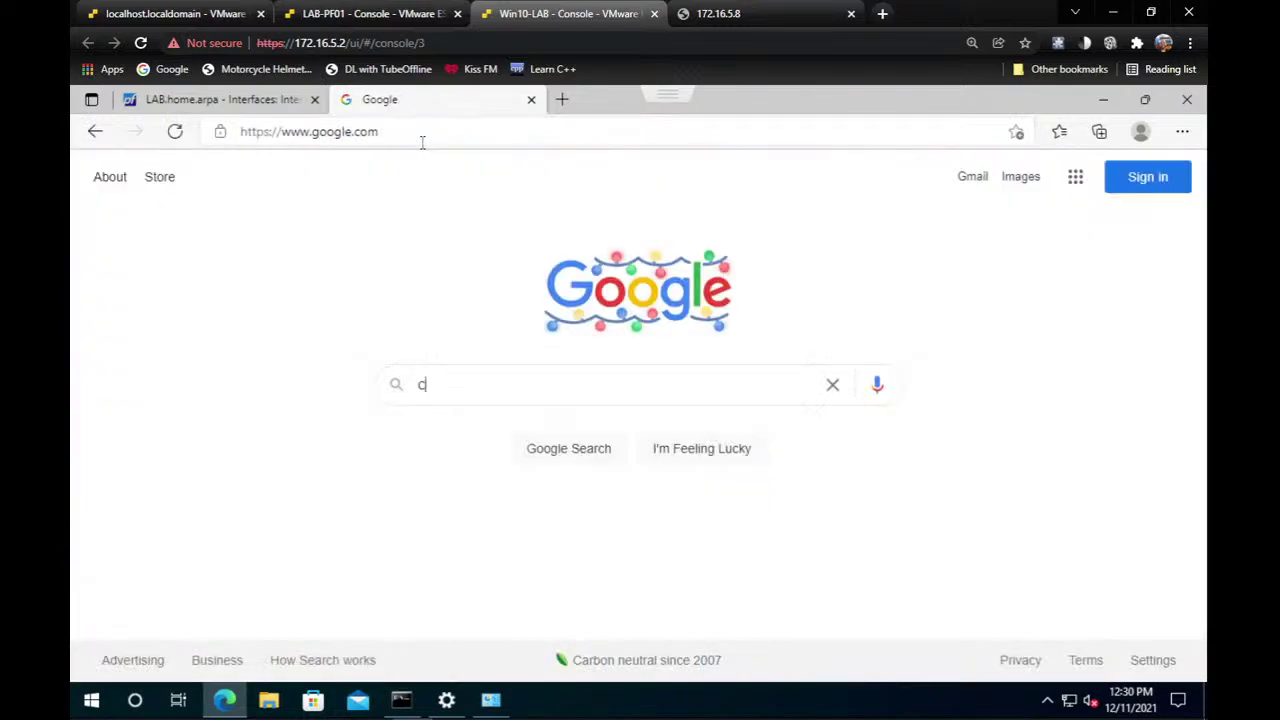
{"action": "type", "text": "isco"}
{"action": "key", "text": "Return"}
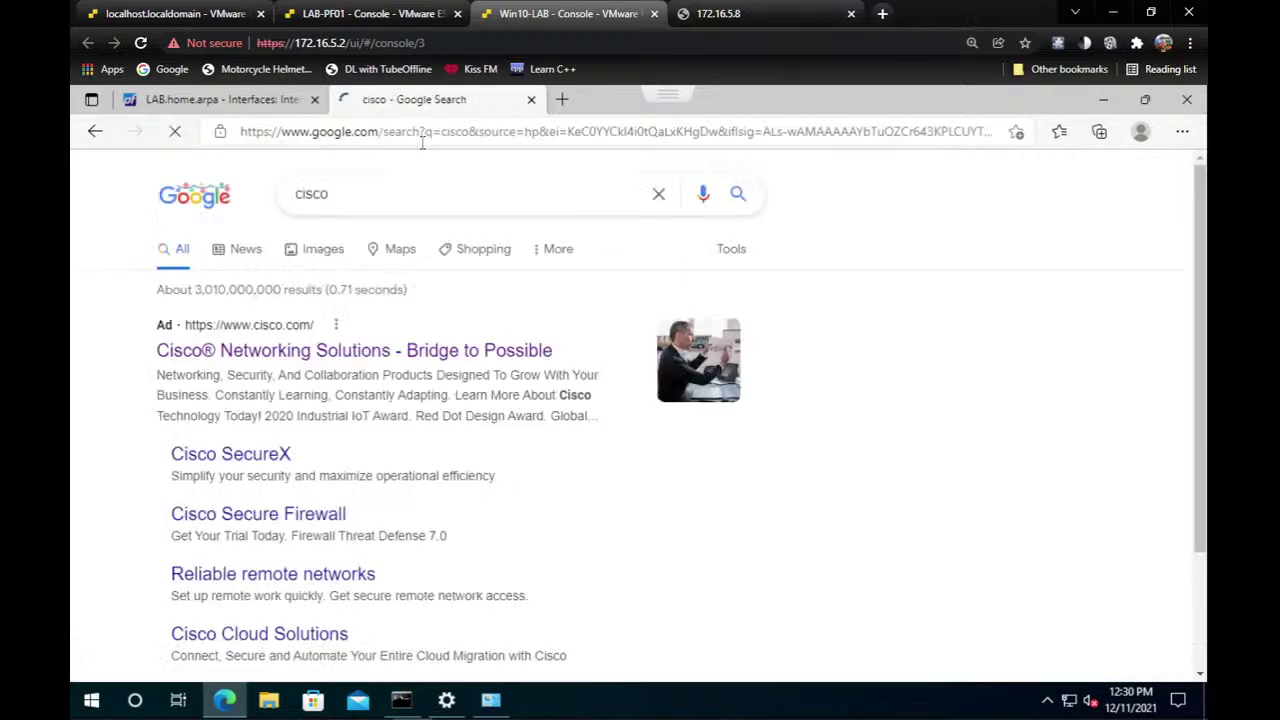
{"action": "scroll", "coordinate": [394, 471], "scroll_direction": "down", "scroll_amount": 1}
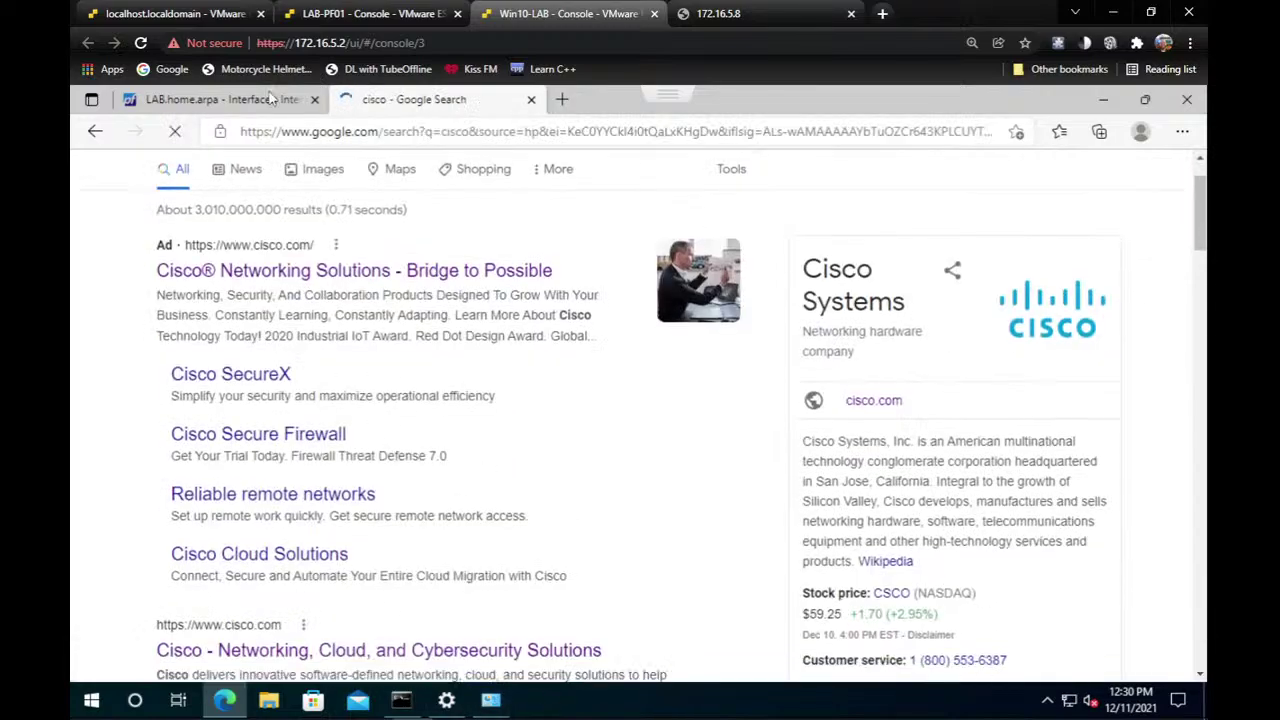
{"action": "left_click", "coordinate": [262, 100]}
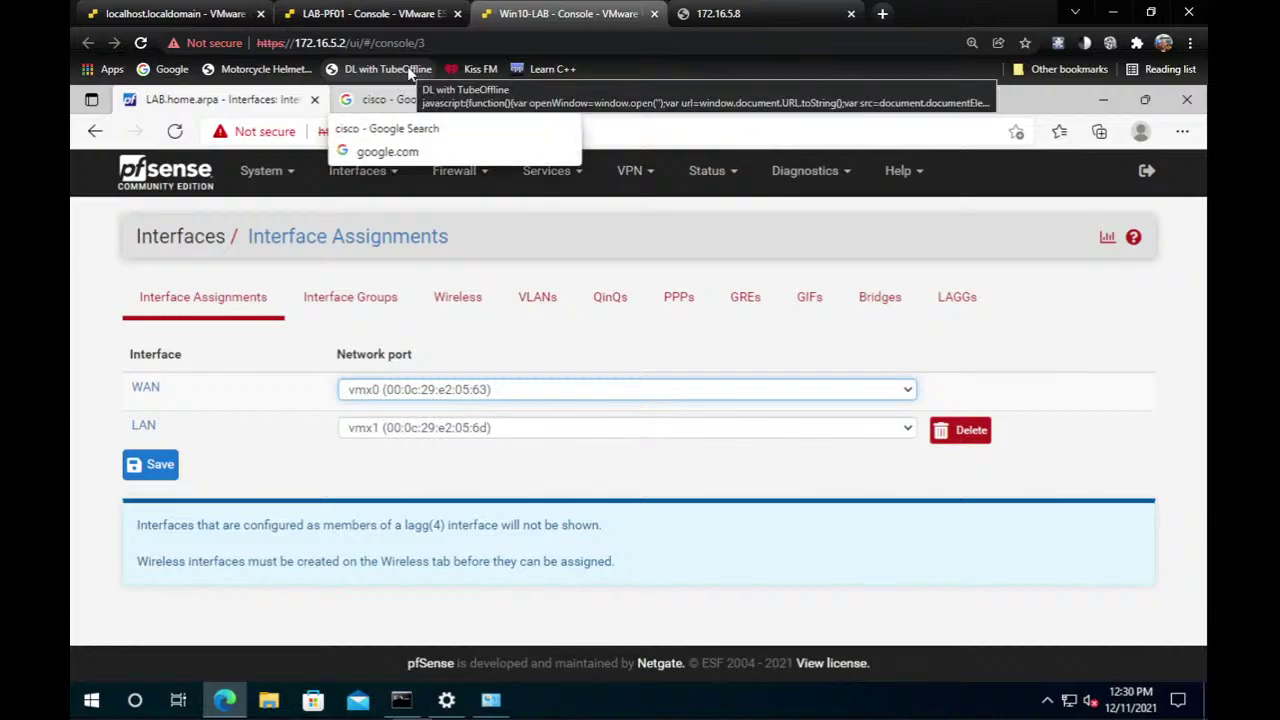
{"action": "left_click", "coordinate": [407, 10]}
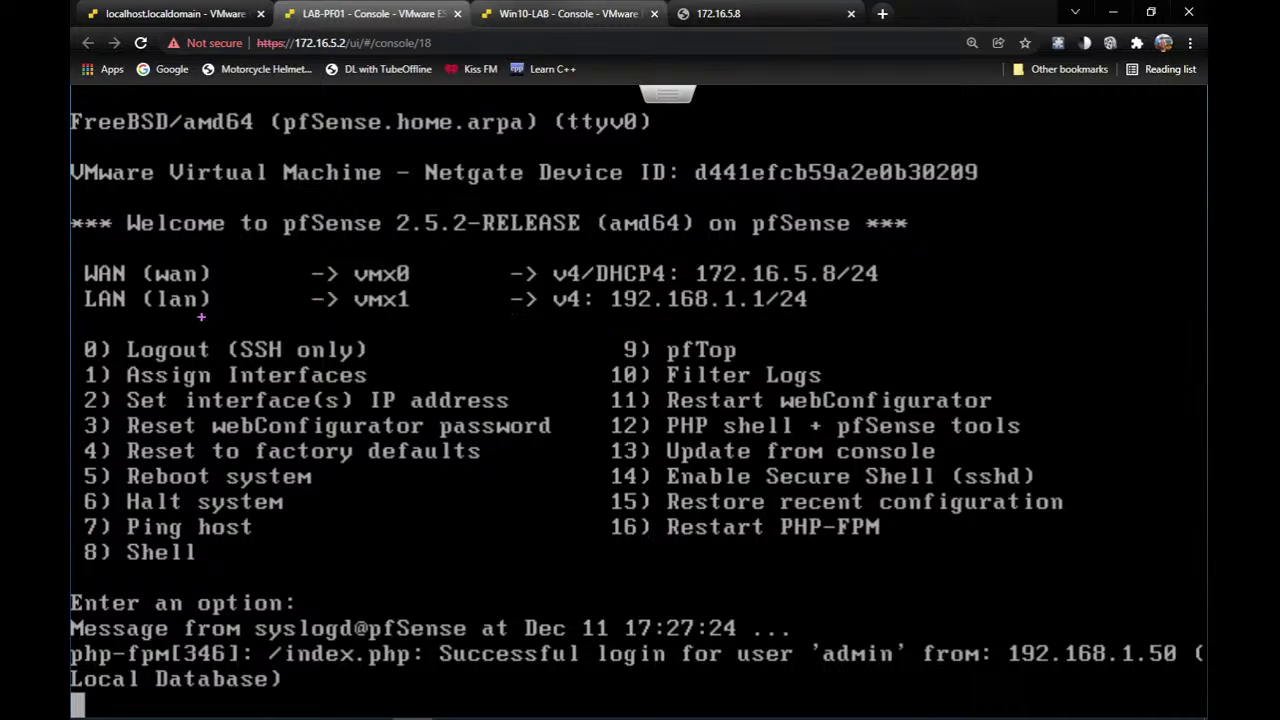
{"action": "mouse_move", "coordinate": [71, 308]}
{"action": "left_mouse_down"}
{"action": "mouse_move", "coordinate": [118, 326]}
{"action": "mouse_move", "coordinate": [244, 317]}
{"action": "left_mouse_up"}
{"action": "mouse_move", "coordinate": [120, 270]}
{"action": "left_mouse_down"}
{"action": "mouse_move", "coordinate": [114, 246]}
{"action": "mouse_move", "coordinate": [76, 286]}
{"action": "mouse_move", "coordinate": [142, 302]}
{"action": "mouse_move", "coordinate": [112, 244]}
{"action": "mouse_move", "coordinate": [86, 235]}
{"action": "left_mouse_up"}
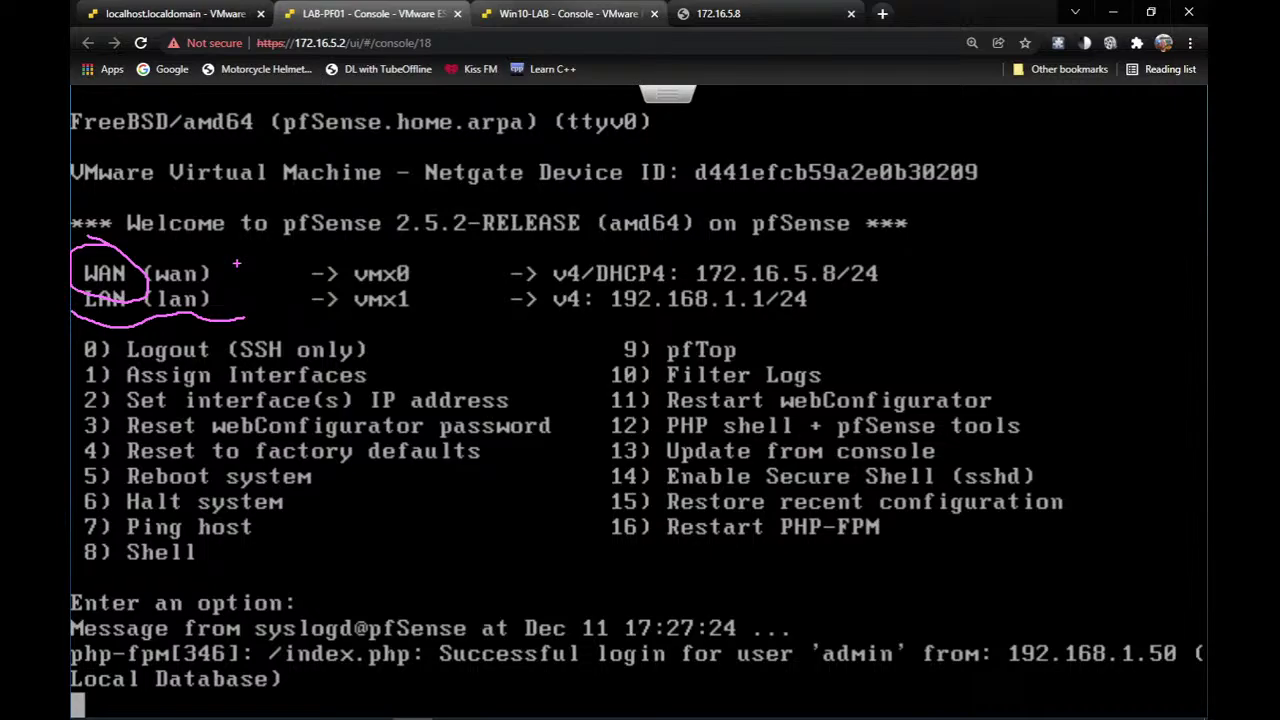
{"action": "key", "text": "Escape"}
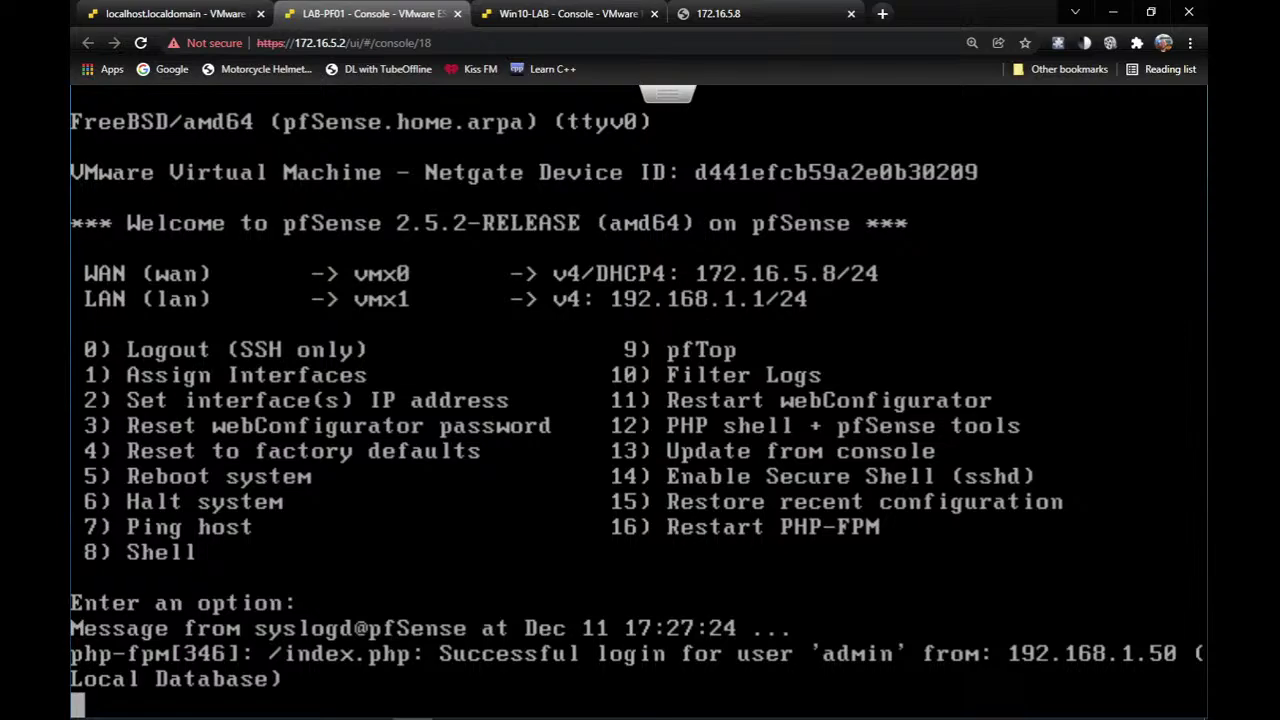
{"action": "left_click", "coordinate": [590, 10]}
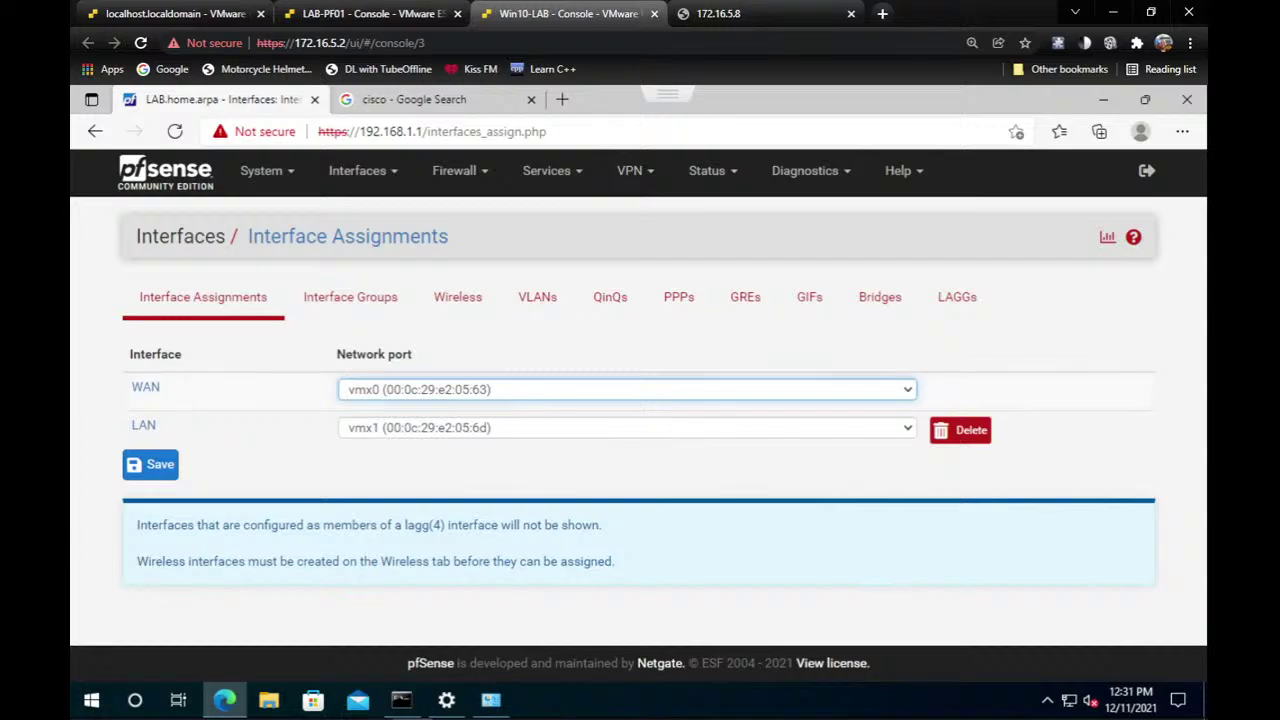
In the remote session, launch PuTTY and open a serial connection on COM2.
{"action": "mouse_move", "coordinate": [492, 704]}
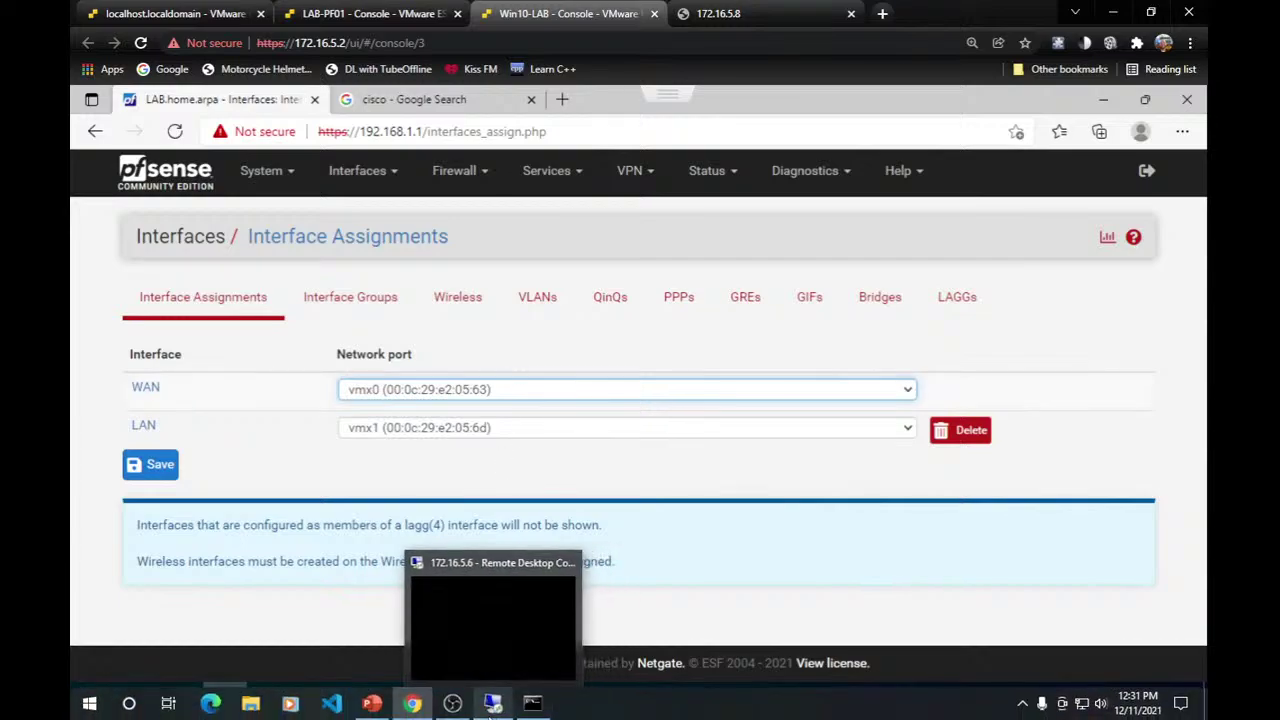
{"action": "left_click", "coordinate": [492, 710]}
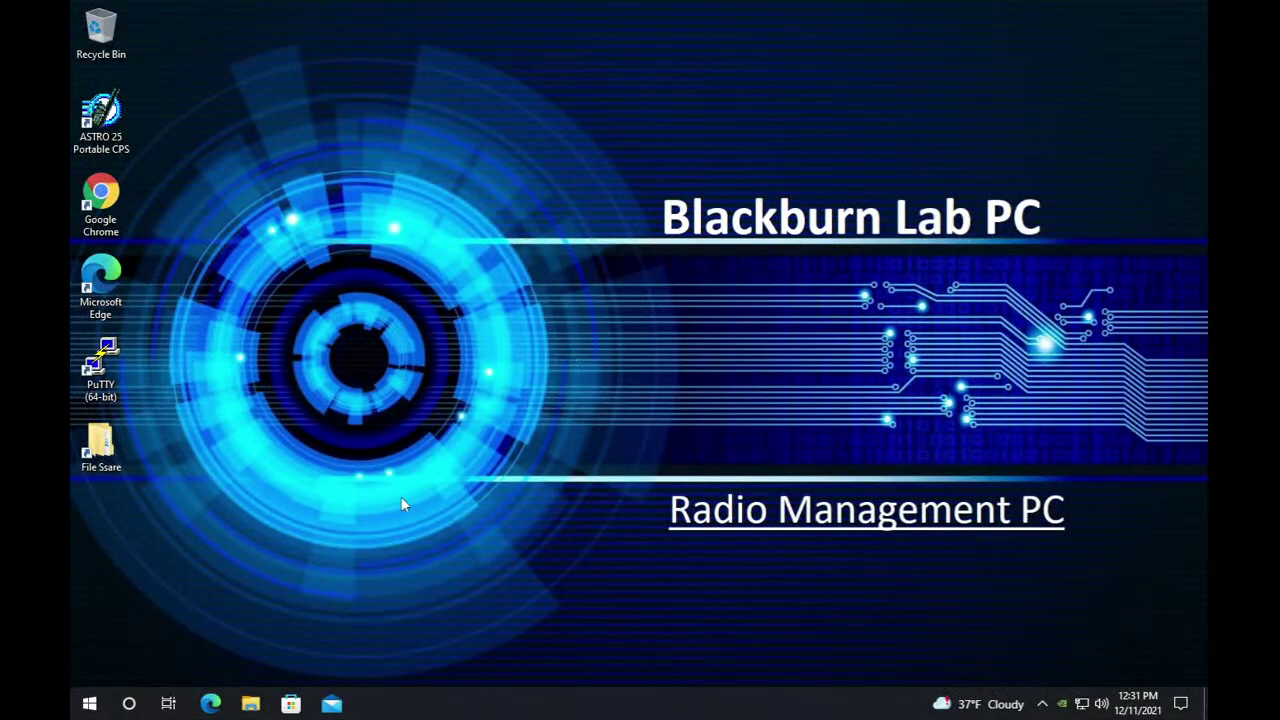
{"action": "double_click", "coordinate": [110, 402]}
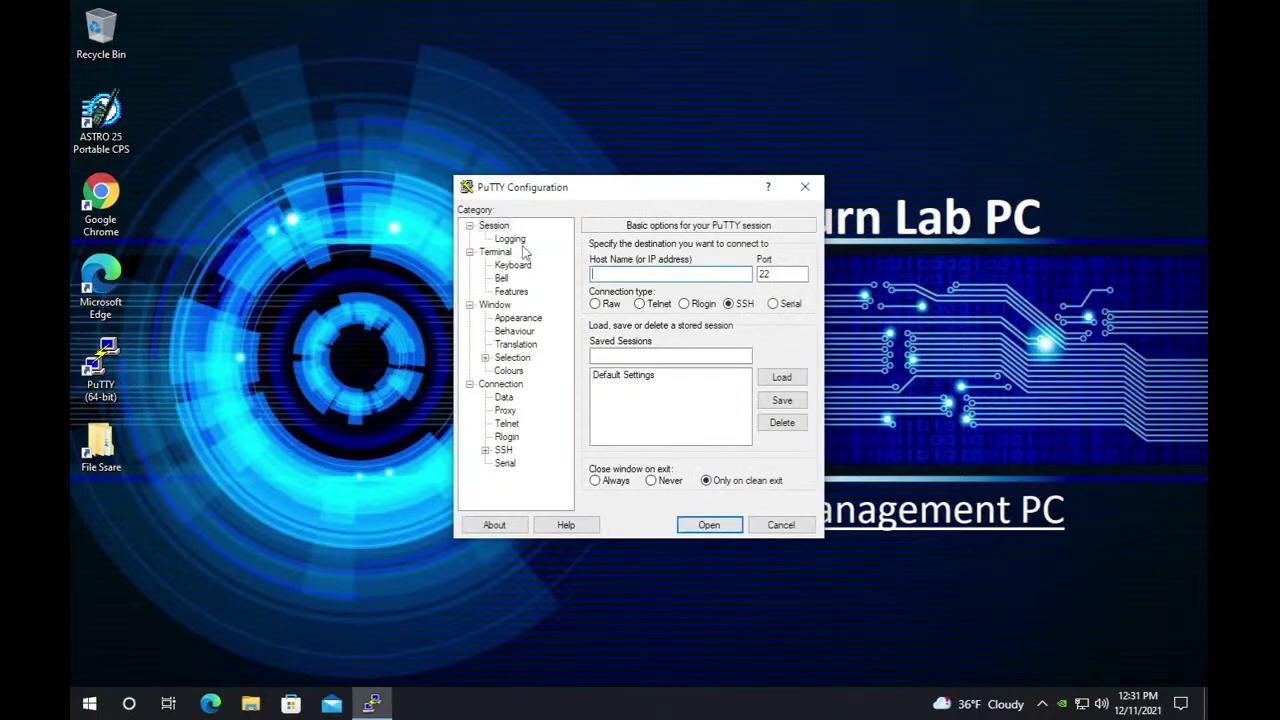
{"action": "left_click", "coordinate": [788, 306]}
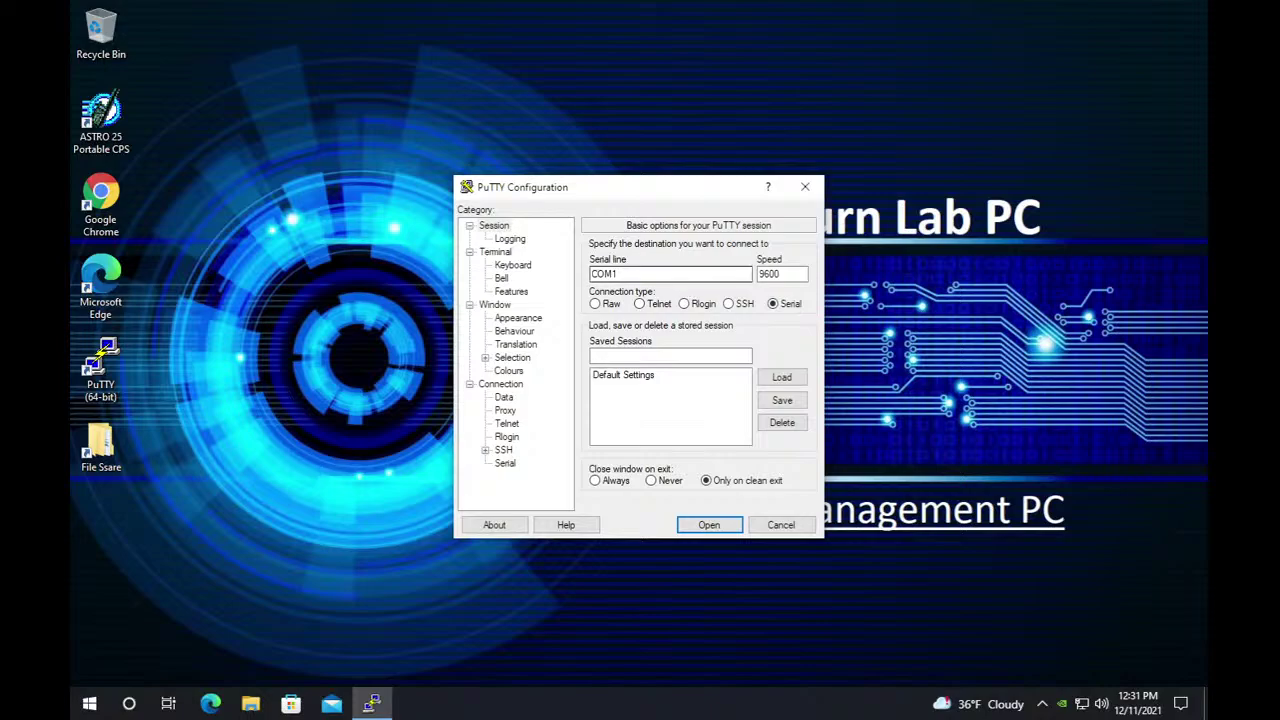
{"action": "left_click", "coordinate": [618, 274]}
{"action": "key", "text": "BackSpace"}
{"action": "type", "text": "2"}
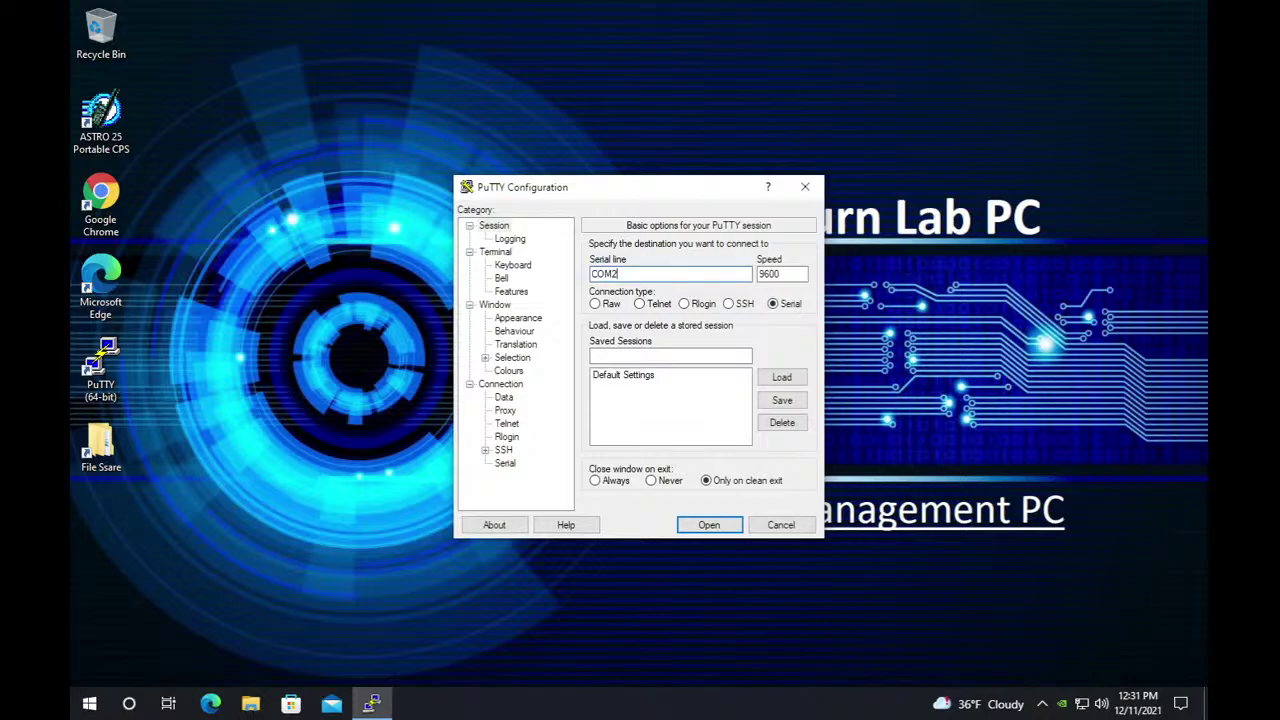
{"action": "key", "text": "Return"}
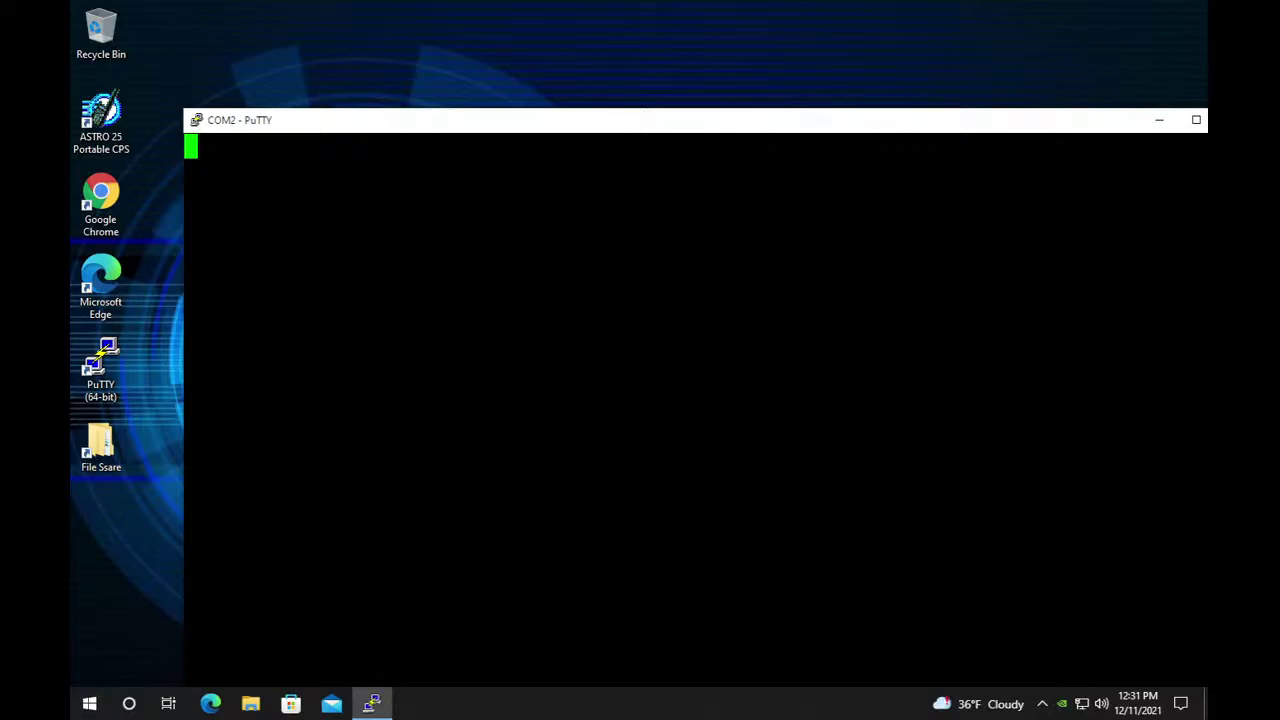
On SW1, enter enable mode and run 'show ip int br | in up'.
{"action": "key", "text": "Return"}
{"action": "key", "text": "Return"}
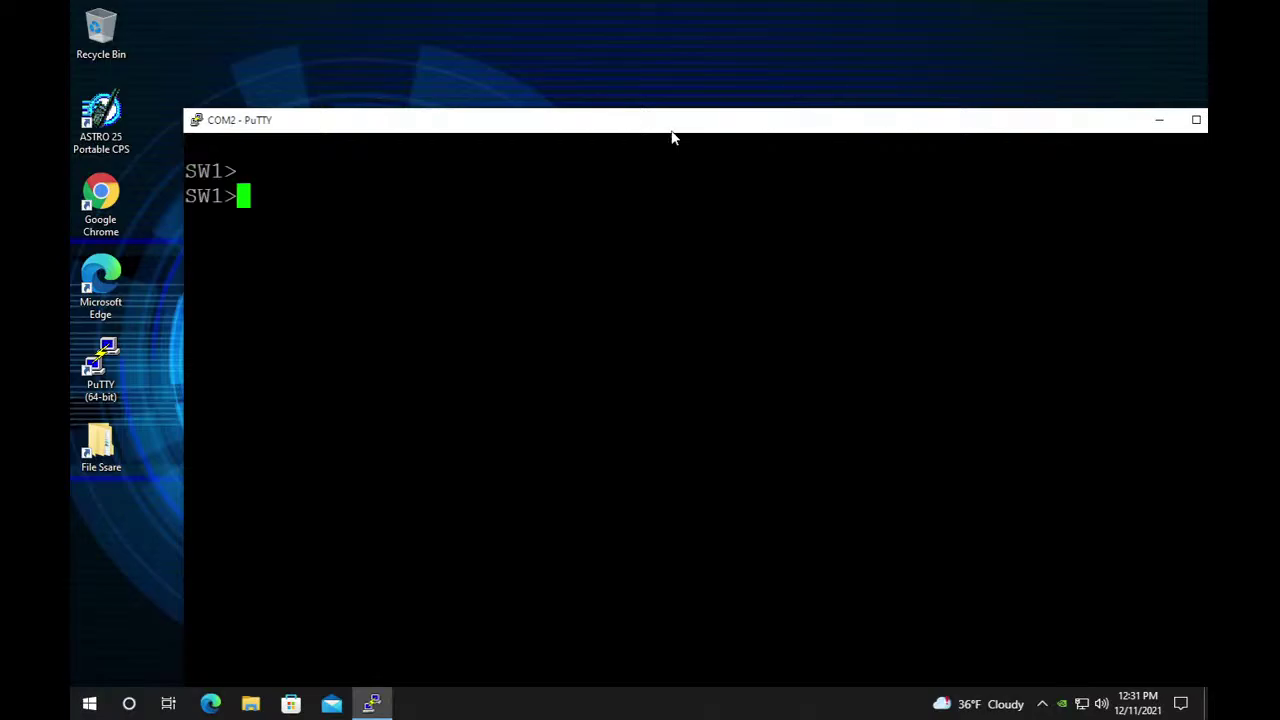
{"action": "double_click", "coordinate": [678, 127]}
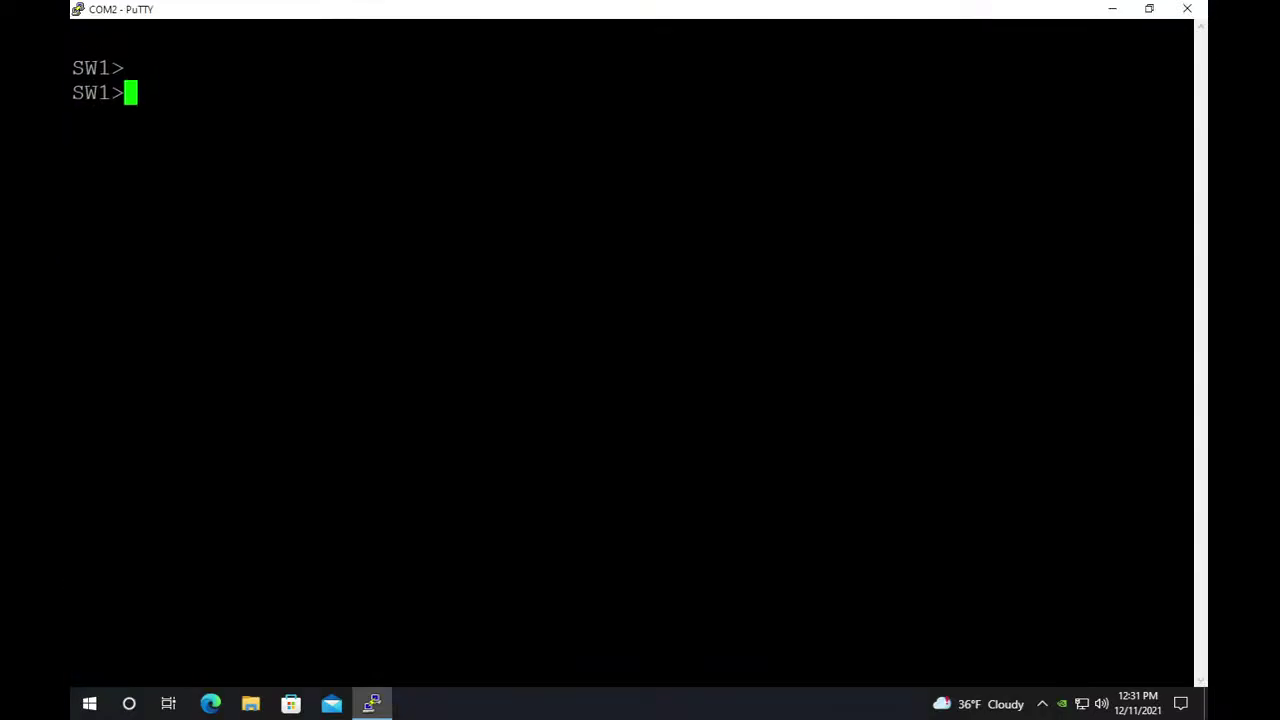
{"action": "type", "text": "en"}
{"action": "key", "text": "Return"}
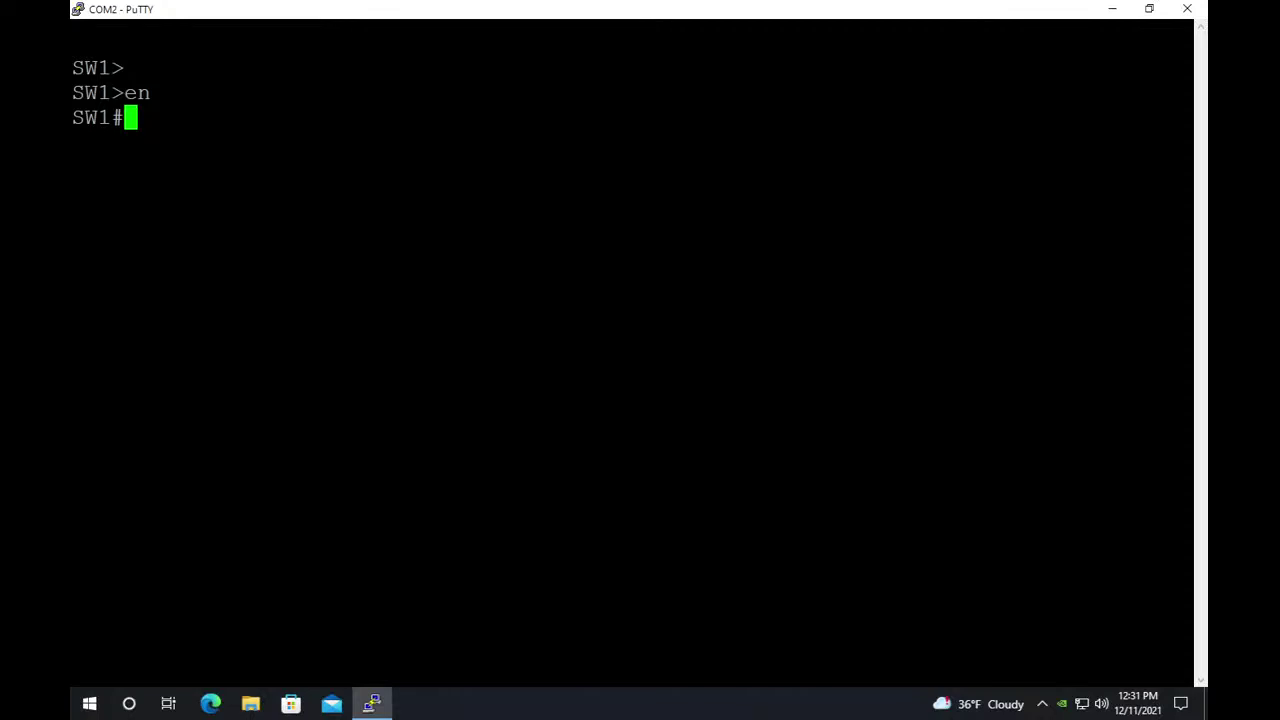
{"action": "type", "text": "show ip int br | "}
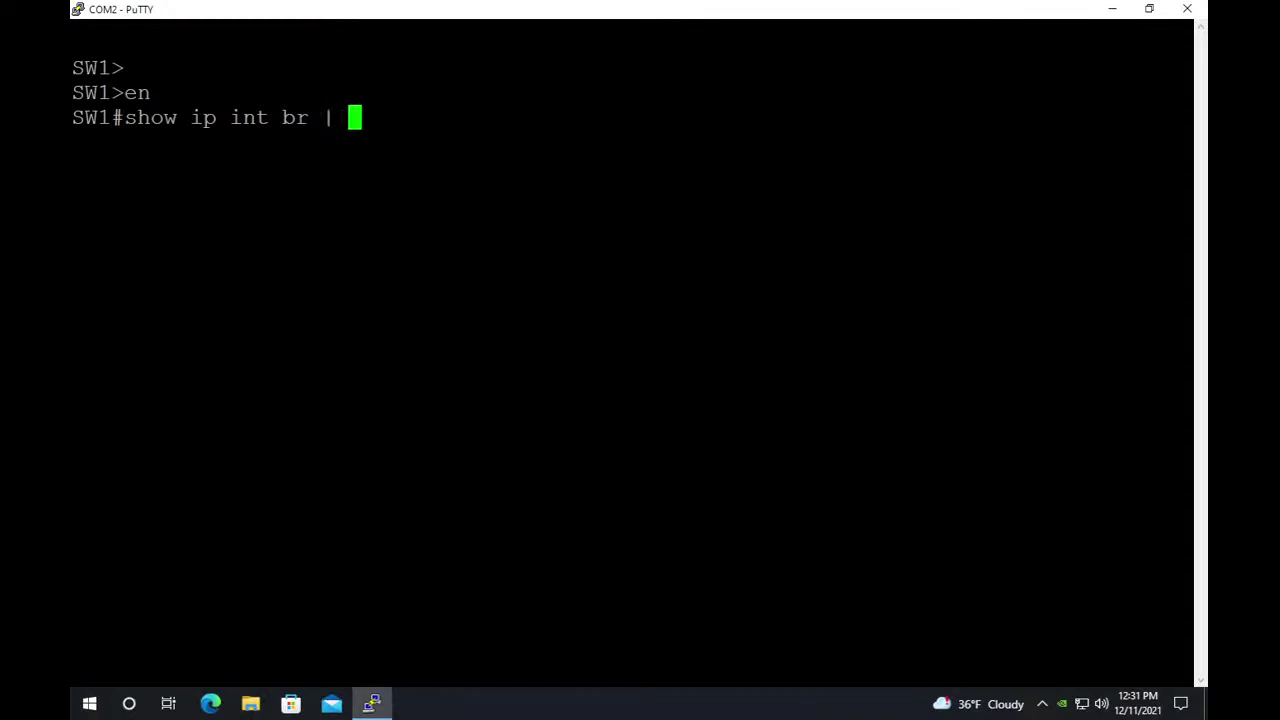
{"action": "type", "text": "in up"}
{"action": "key", "text": "Return"}
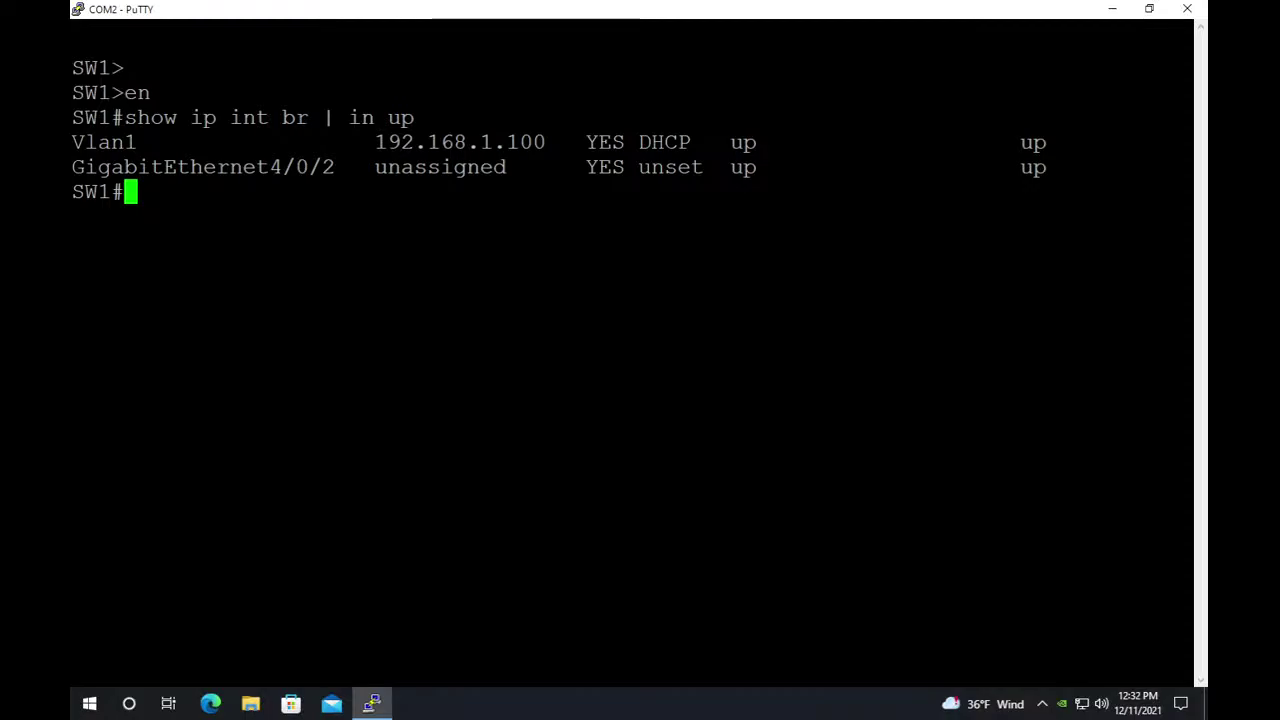
{"action": "left_click_drag", "start_coordinate": [218, 167], "coordinate": [322, 167]}
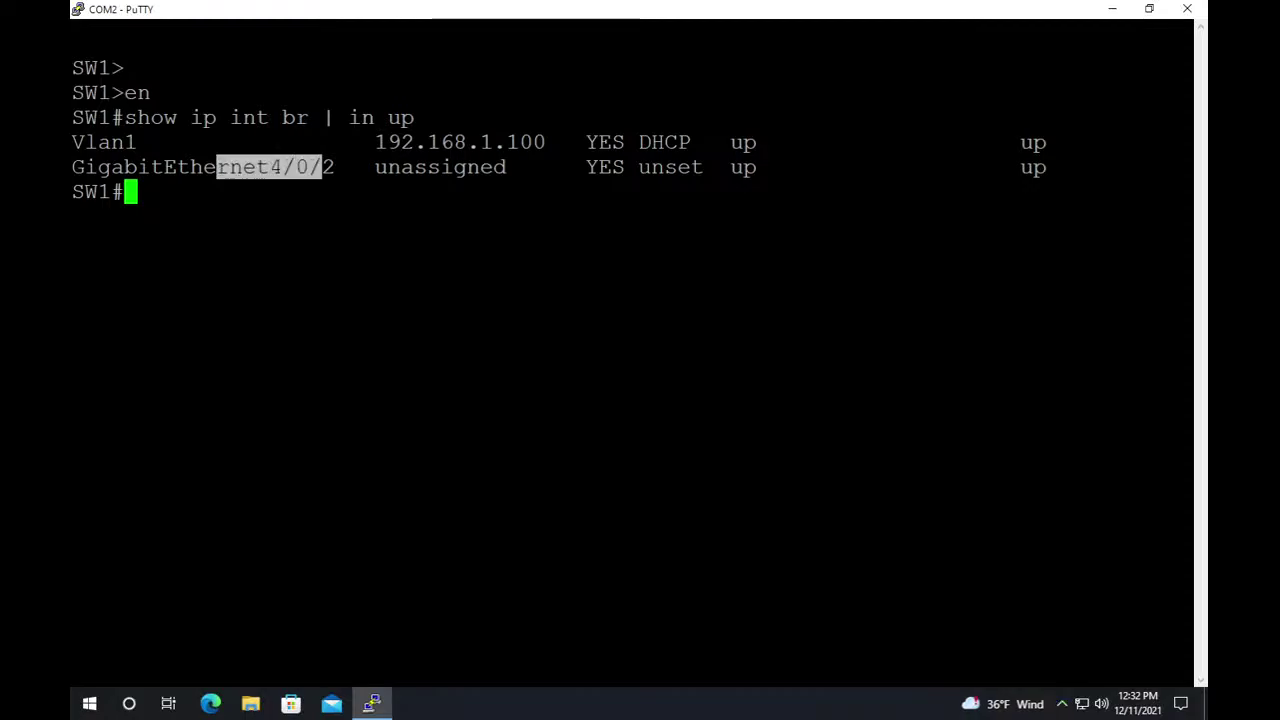
Back in the pfSense web UI, open Services > DHCP Server for LAN.
{"action": "mouse_move", "coordinate": [726, 5]}
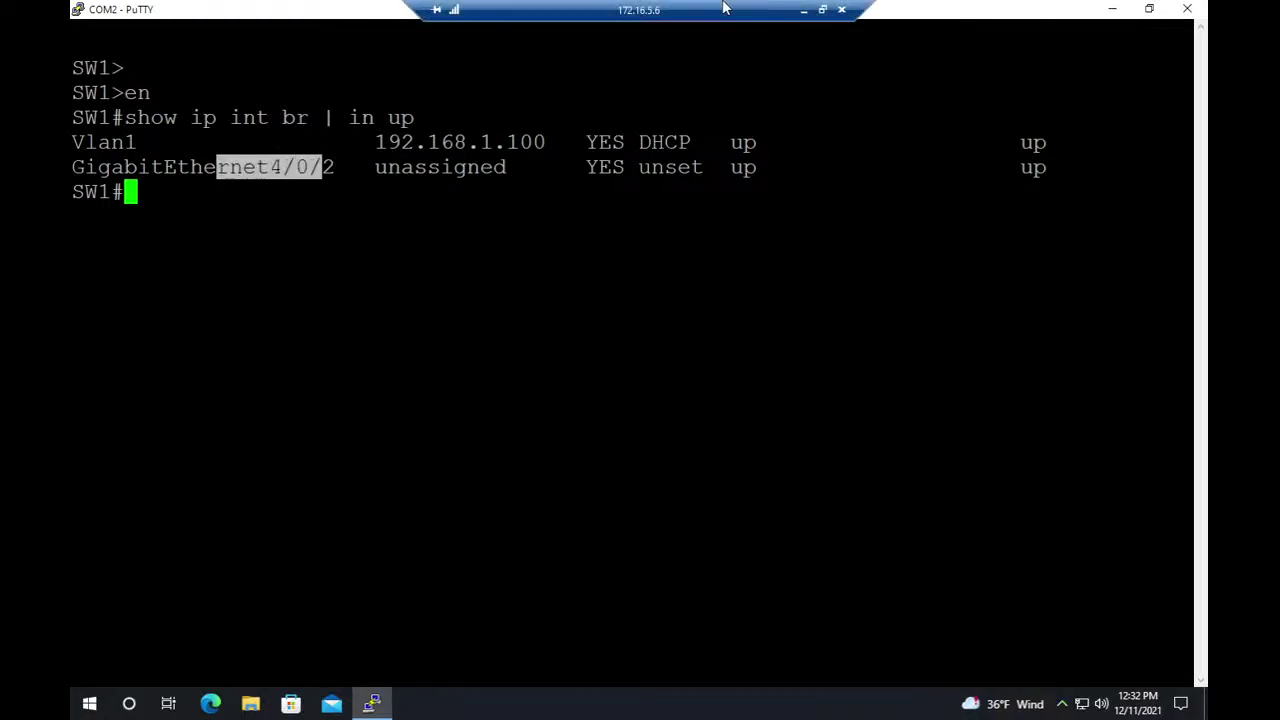
{"action": "left_click", "coordinate": [805, 14]}
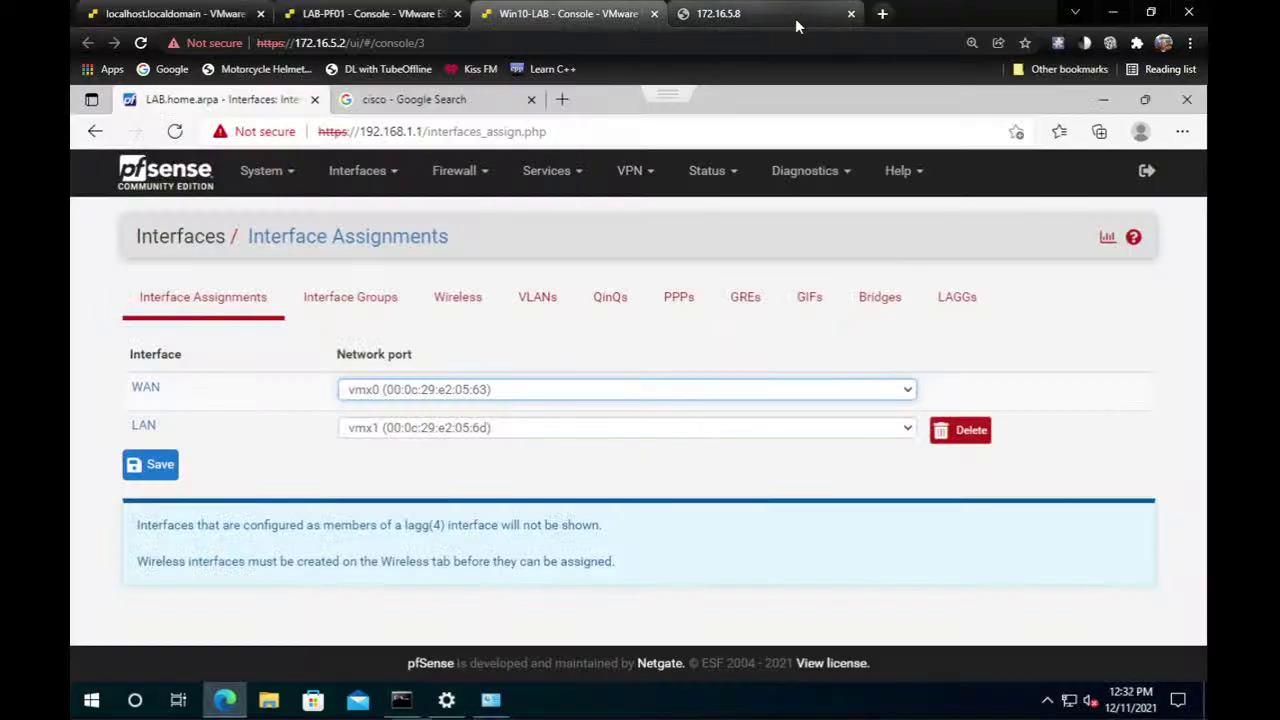
{"action": "left_click", "coordinate": [541, 232]}
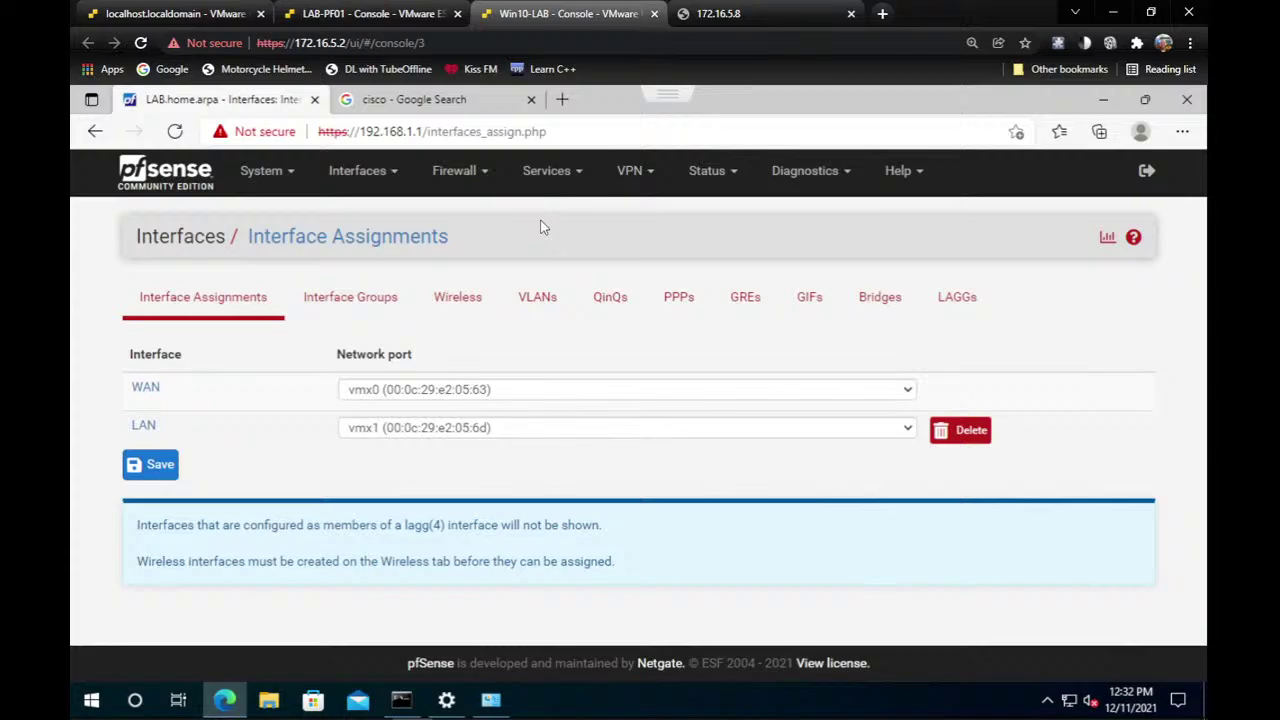
{"action": "left_click", "coordinate": [483, 177]}
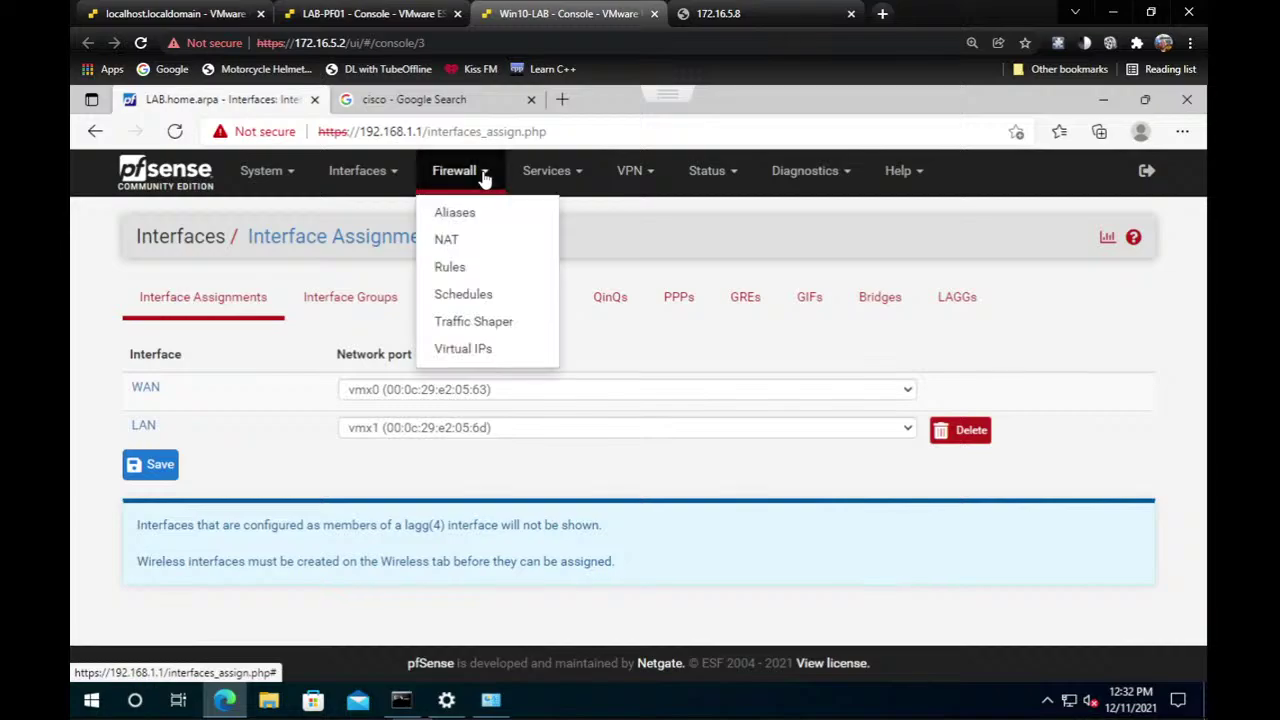
{"action": "left_click", "coordinate": [579, 178]}
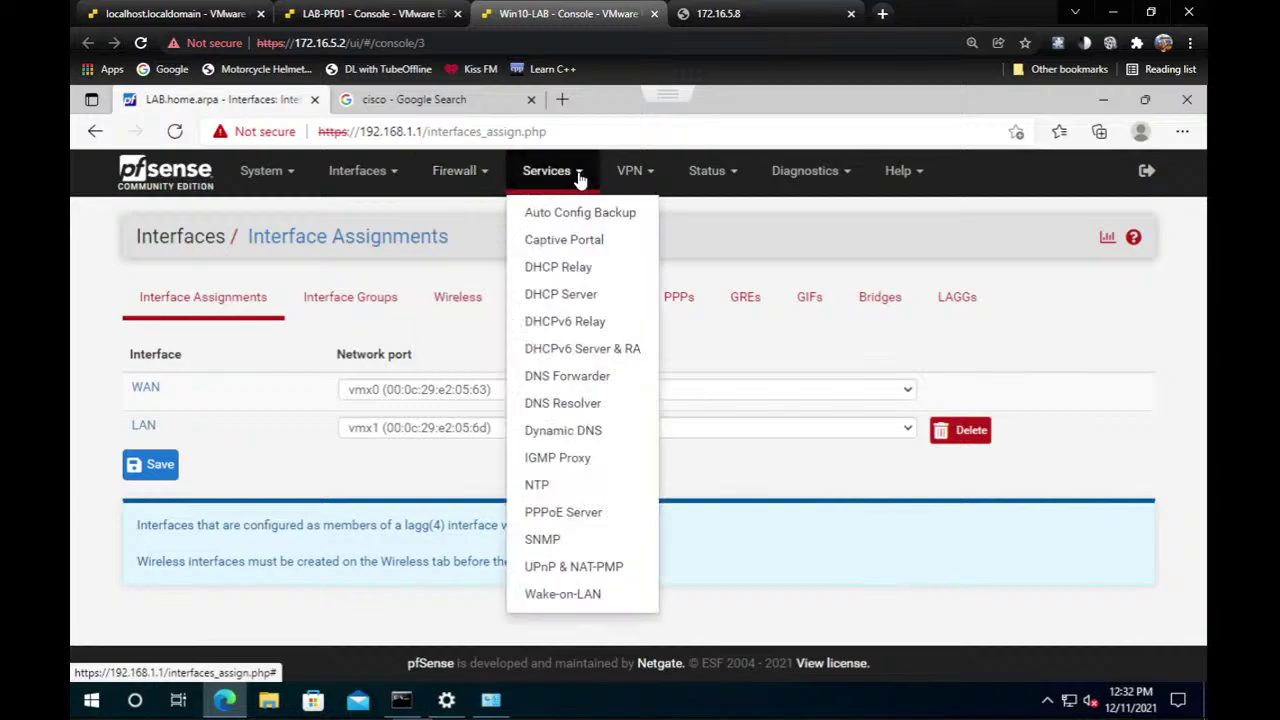
{"action": "left_click", "coordinate": [628, 300]}
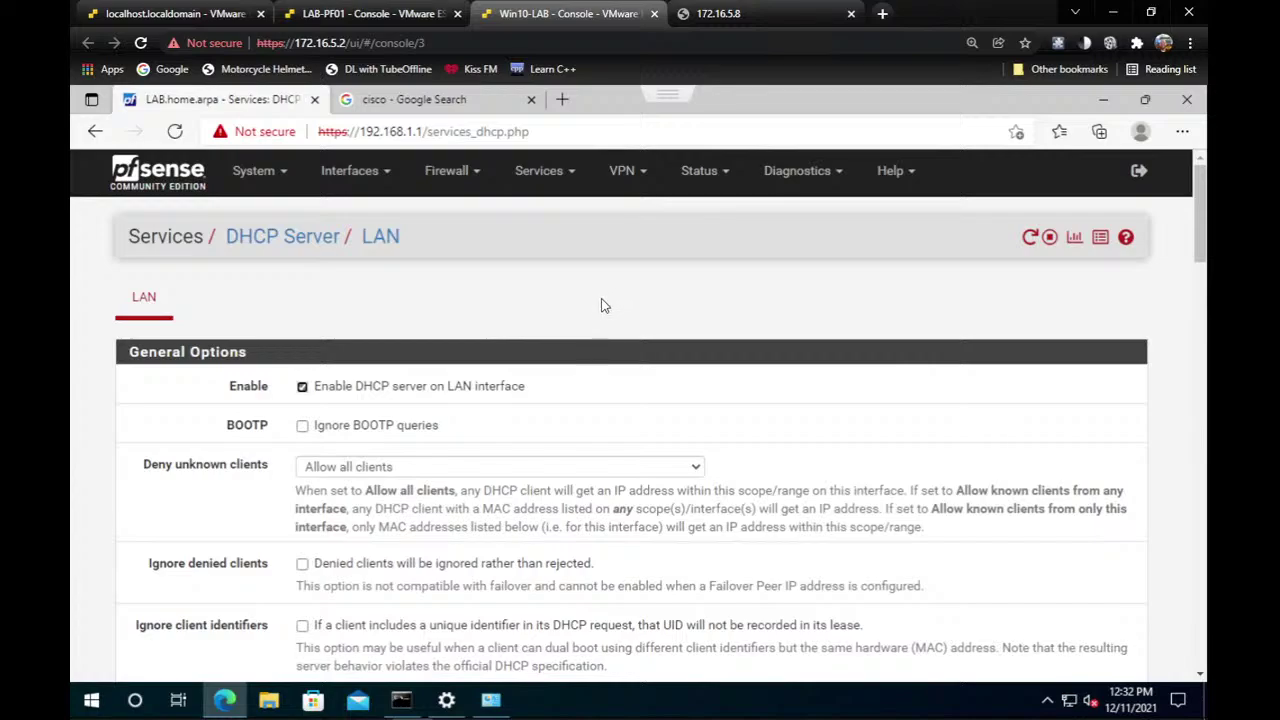
Review the LAN DHCP range 192.168.1.10–192.168.1.245, copy the subnet, and save.
{"action": "scroll", "coordinate": [597, 304], "scroll_direction": "down", "scroll_amount": 1}
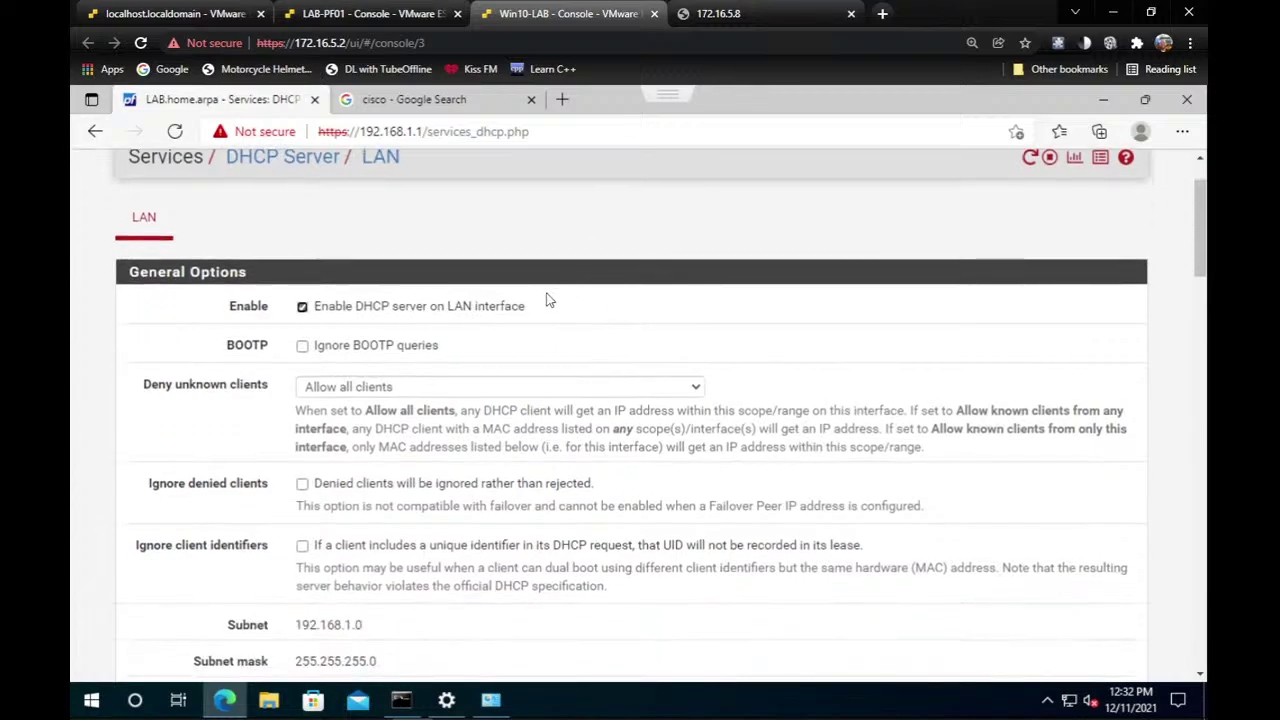
{"action": "scroll", "coordinate": [443, 310], "scroll_direction": "down", "scroll_amount": 2}
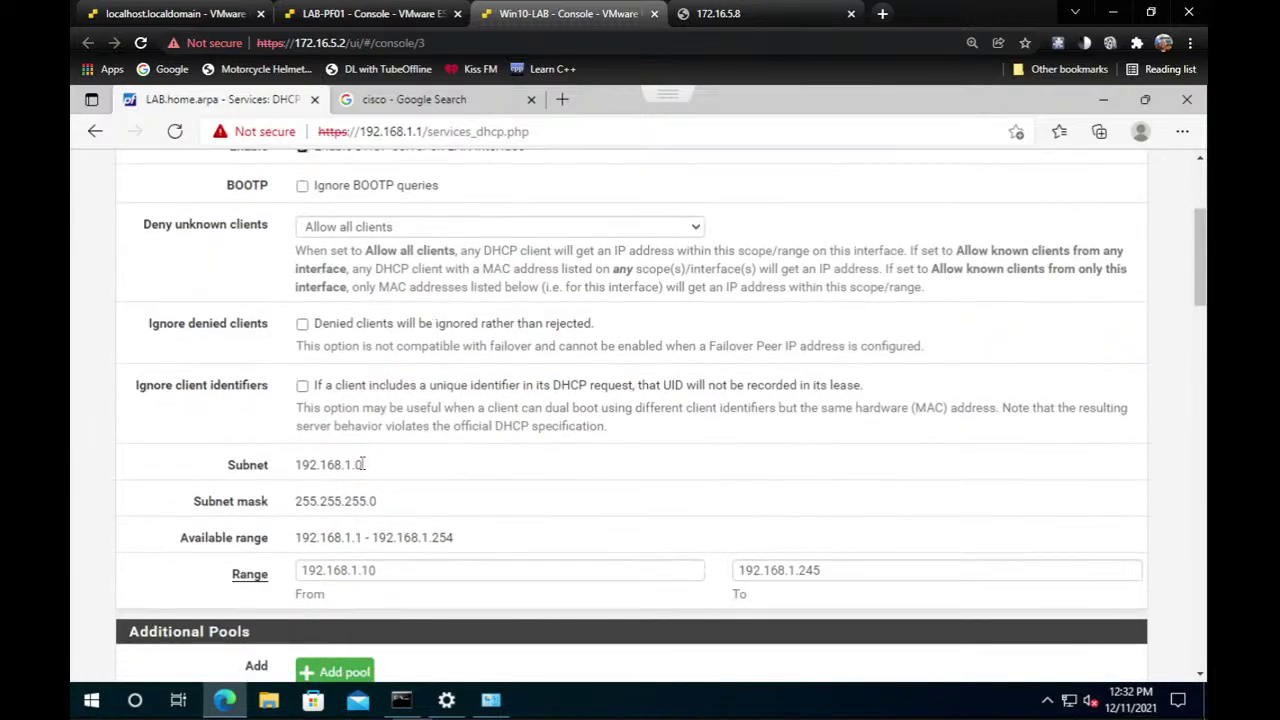
{"action": "scroll", "coordinate": [417, 481], "scroll_direction": "down", "scroll_amount": 1}
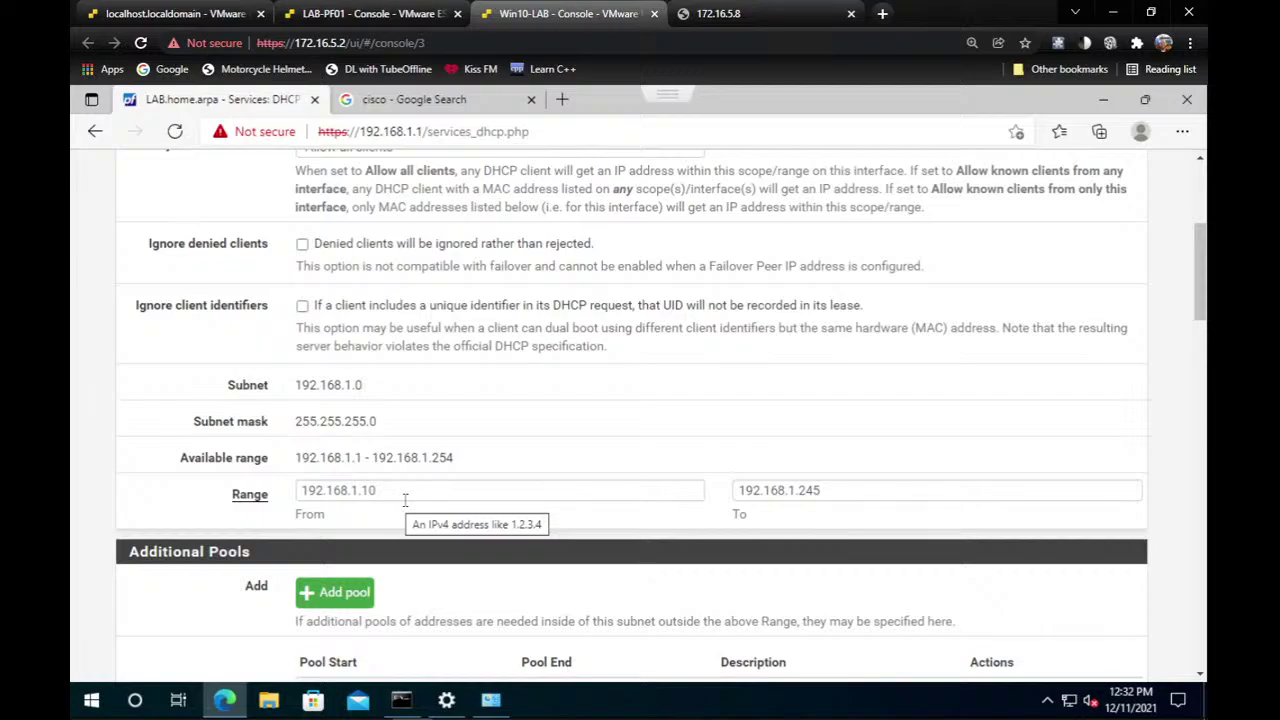
{"action": "scroll", "coordinate": [410, 494], "scroll_direction": "down", "scroll_amount": 2}
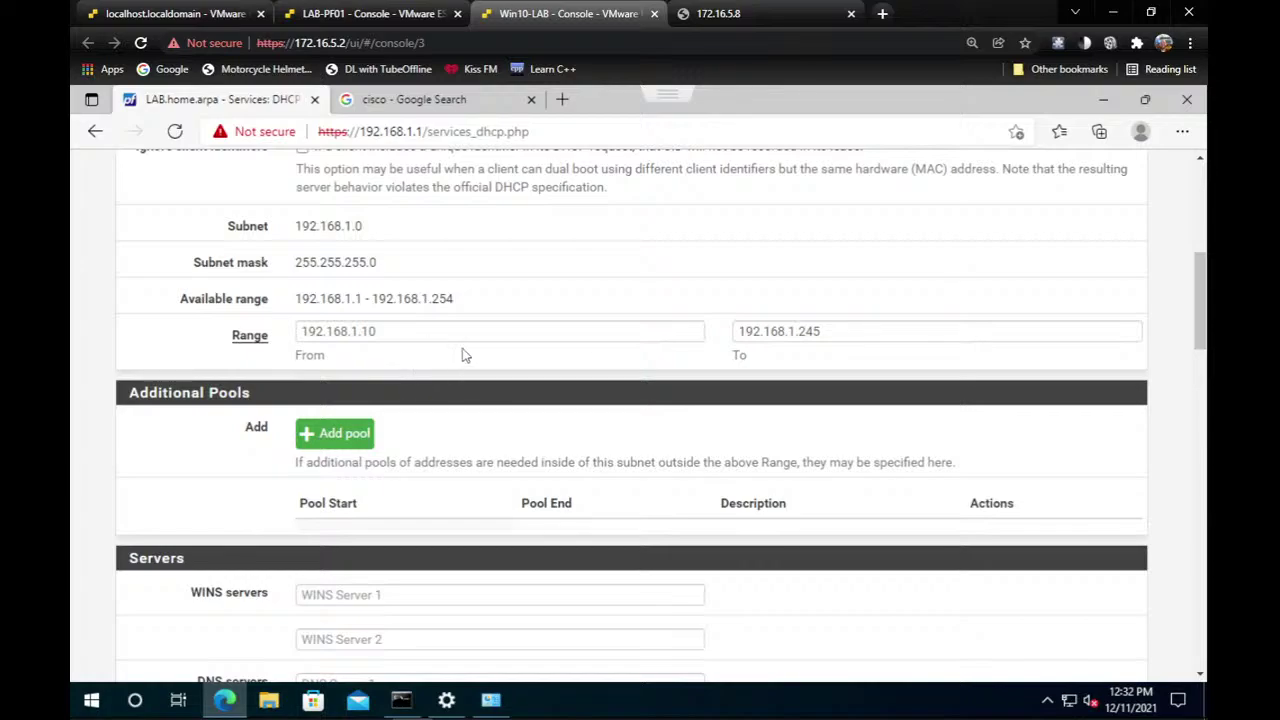
{"action": "scroll", "coordinate": [490, 360], "scroll_direction": "down", "scroll_amount": 2}
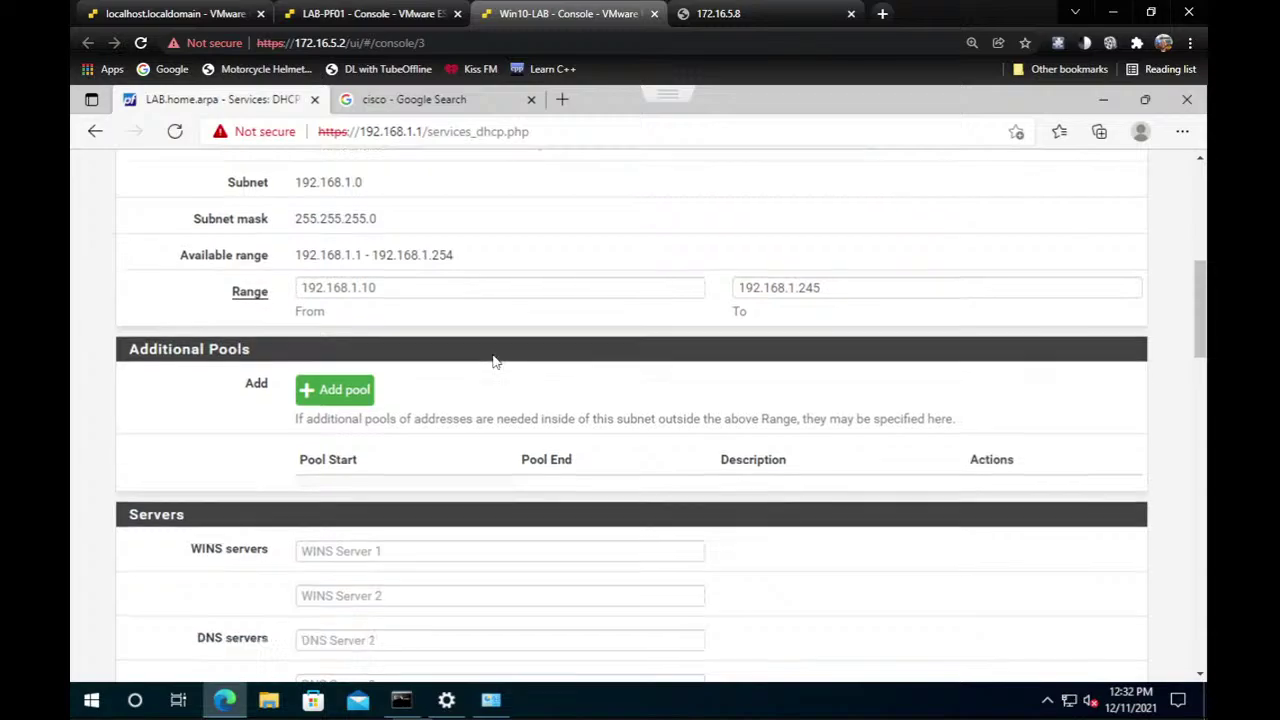
{"action": "scroll", "coordinate": [500, 362], "scroll_direction": "down", "scroll_amount": 3}
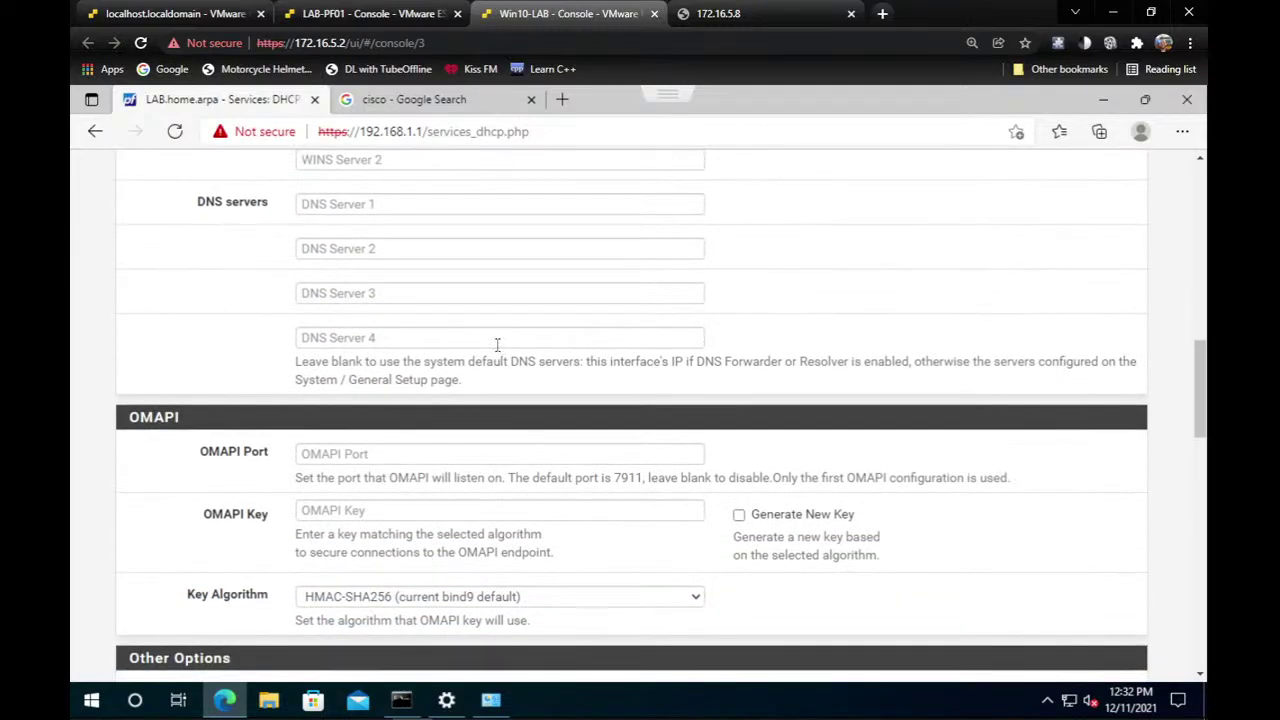
{"action": "scroll", "coordinate": [496, 342], "scroll_direction": "down", "scroll_amount": 2}
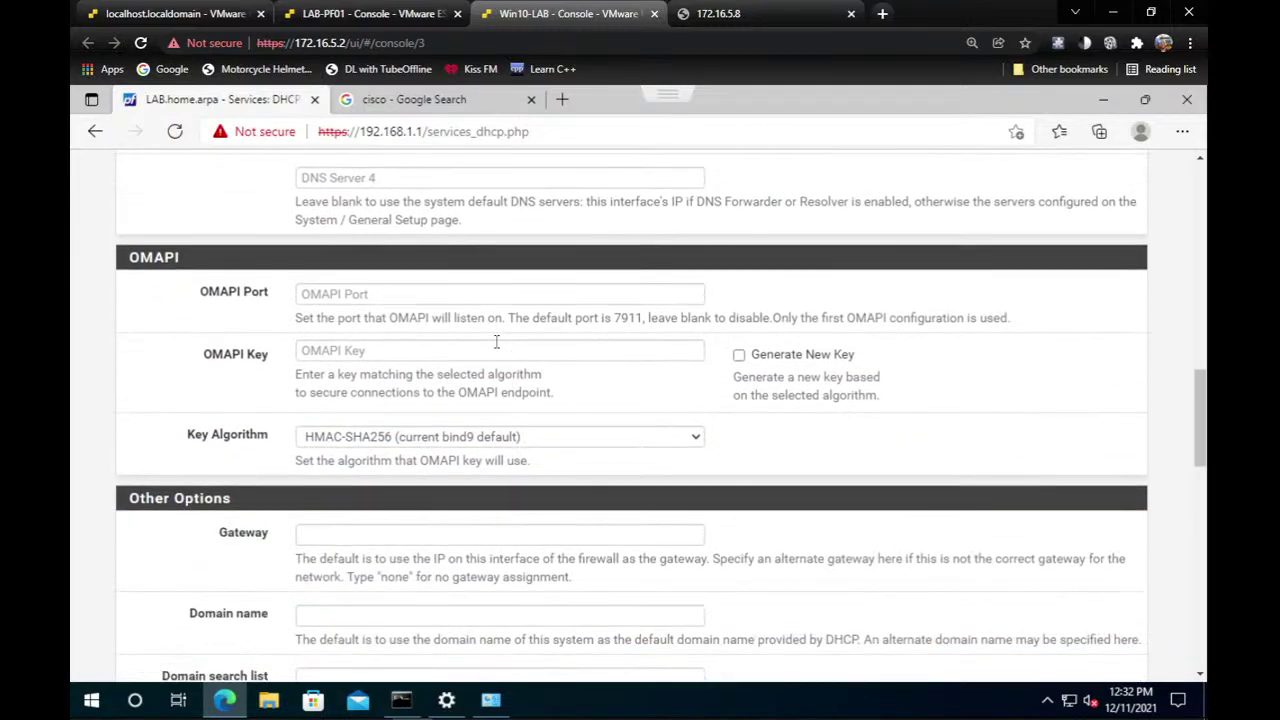
{"action": "scroll", "coordinate": [495, 342], "scroll_direction": "up", "scroll_amount": 5}
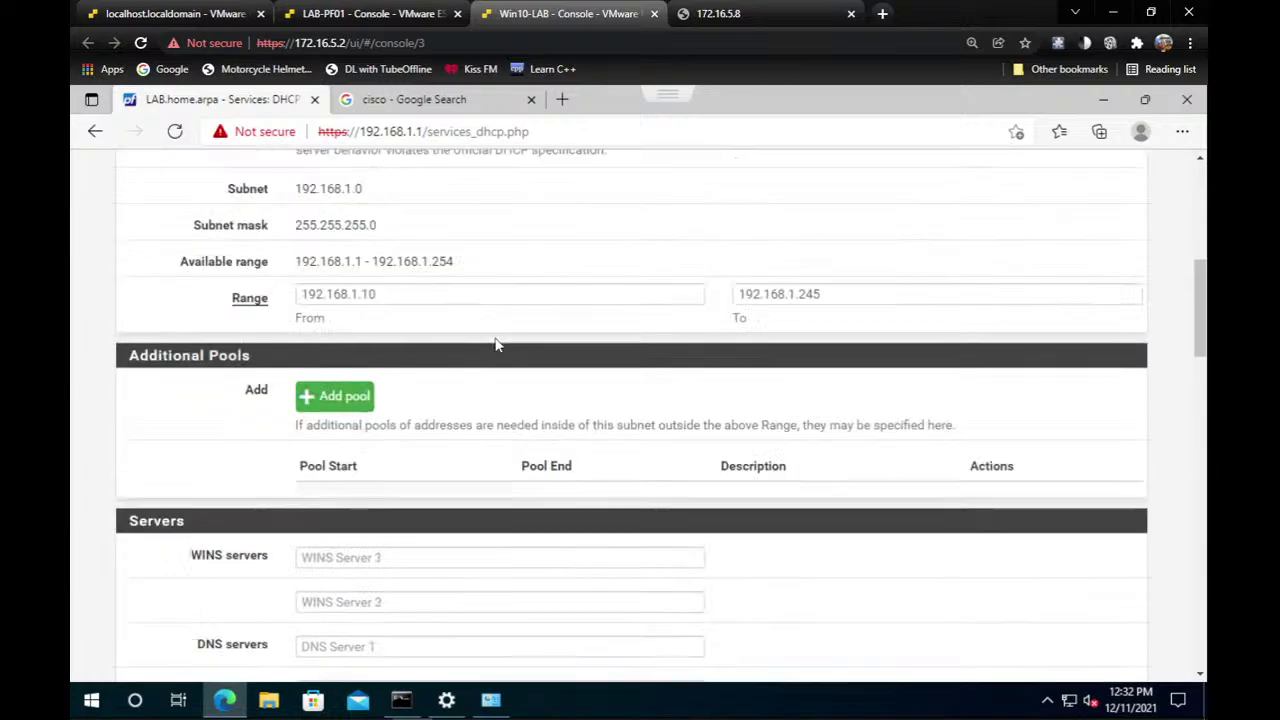
{"action": "left_click_drag", "start_coordinate": [311, 305], "coordinate": [378, 322]}
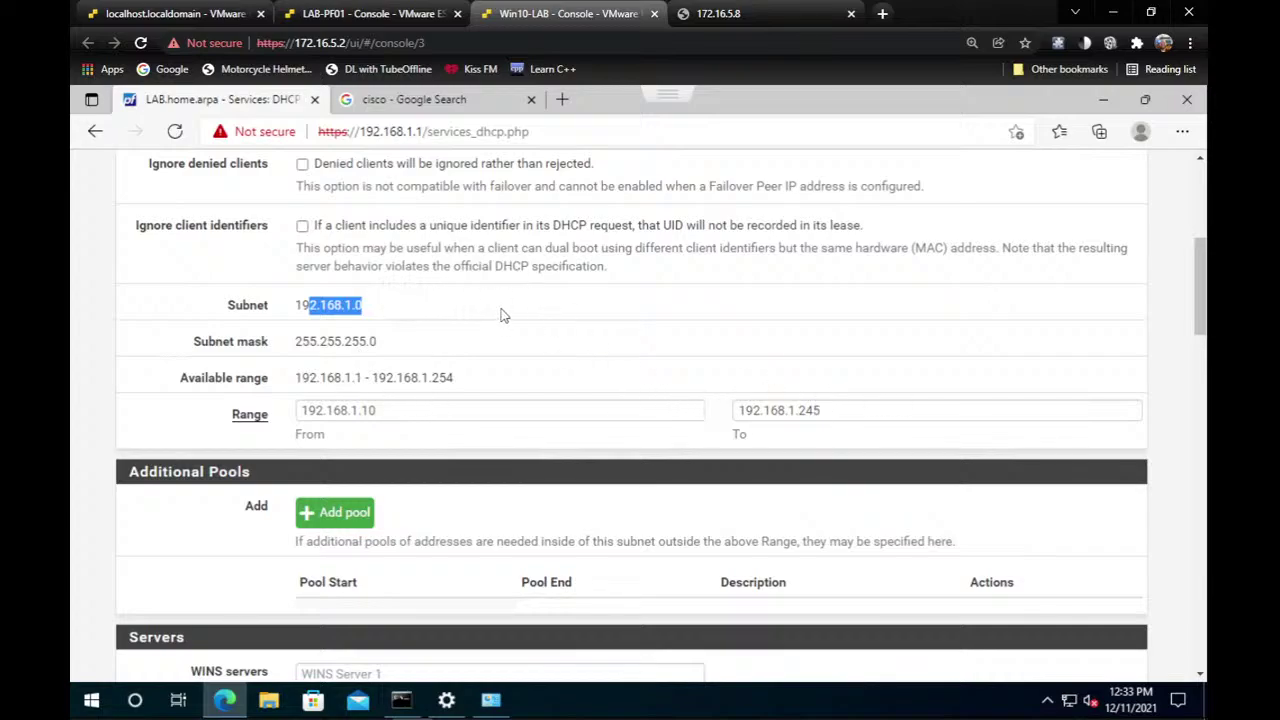
{"action": "scroll", "coordinate": [495, 314], "scroll_direction": "up", "scroll_amount": 5}
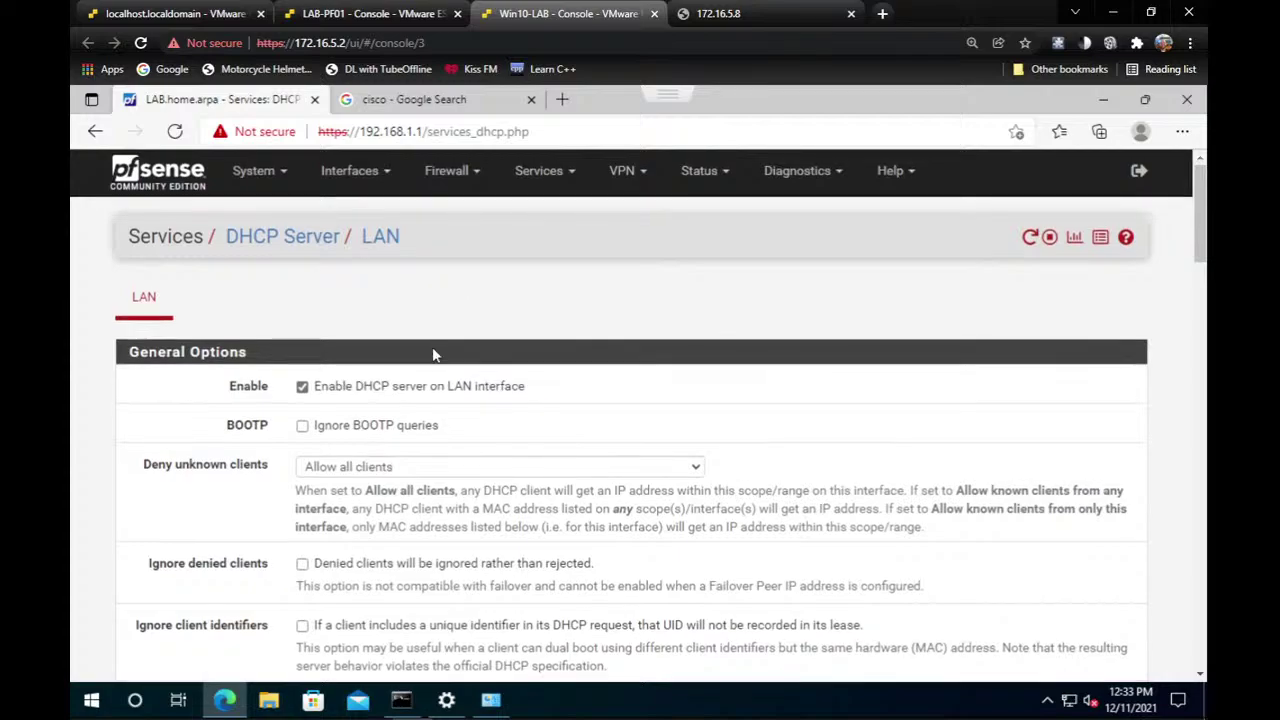
{"action": "scroll", "coordinate": [651, 389], "scroll_direction": "down", "scroll_amount": 15}
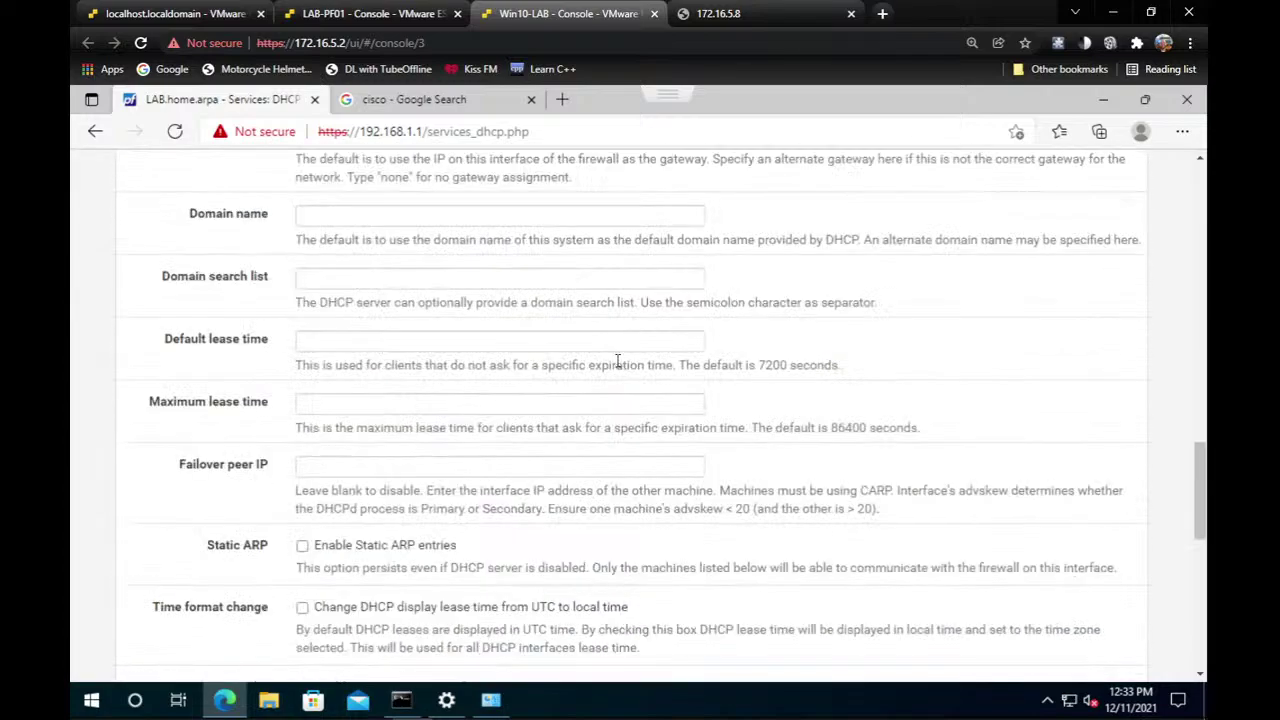
{"action": "scroll", "coordinate": [617, 362], "scroll_direction": "down", "scroll_amount": 10}
{"action": "left_click", "coordinate": [311, 474]}
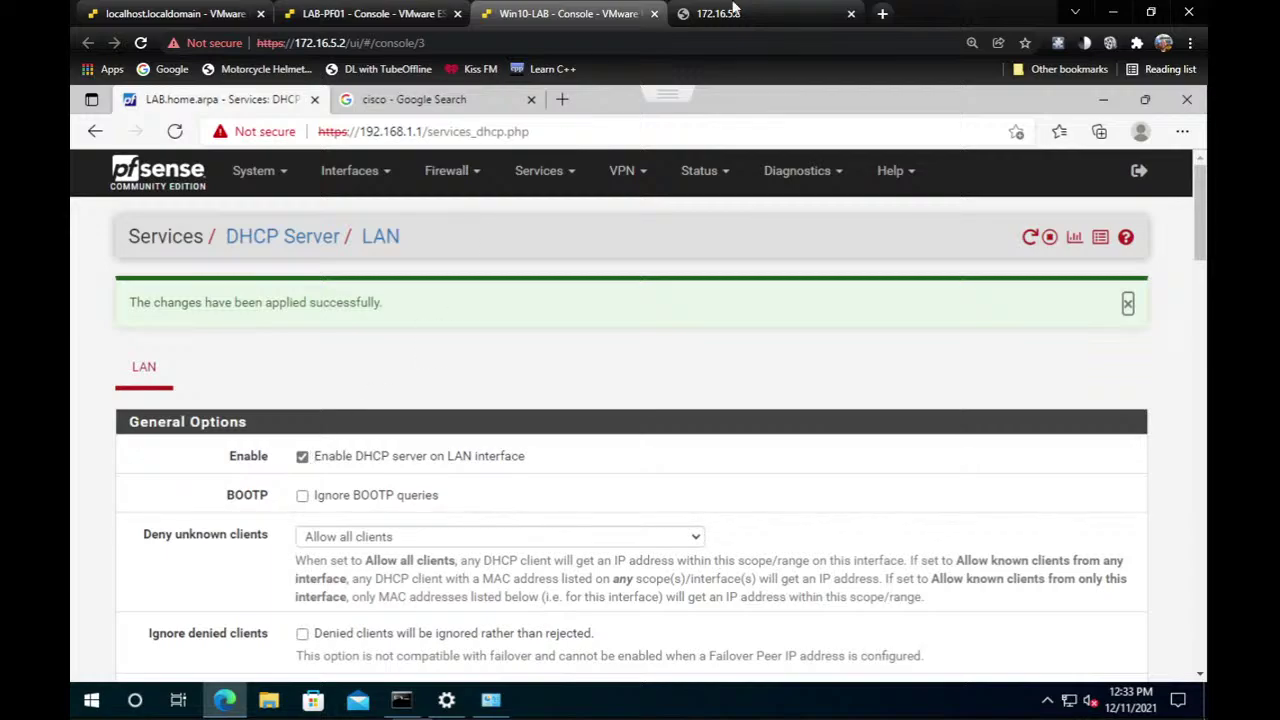
On SW1, create interface Loopback1 with 'int loop1' and try 'ip addr dhcp' twice.
{"action": "mouse_move", "coordinate": [516, 712]}
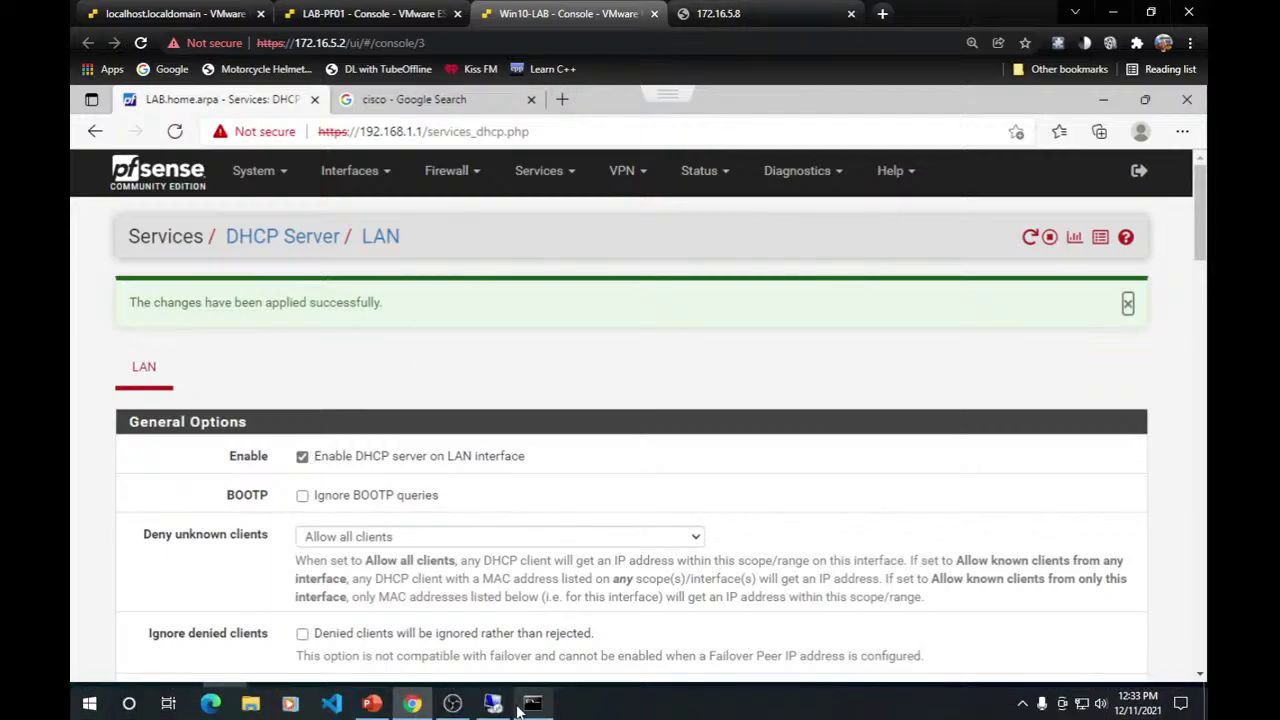
{"action": "left_click", "coordinate": [507, 713]}
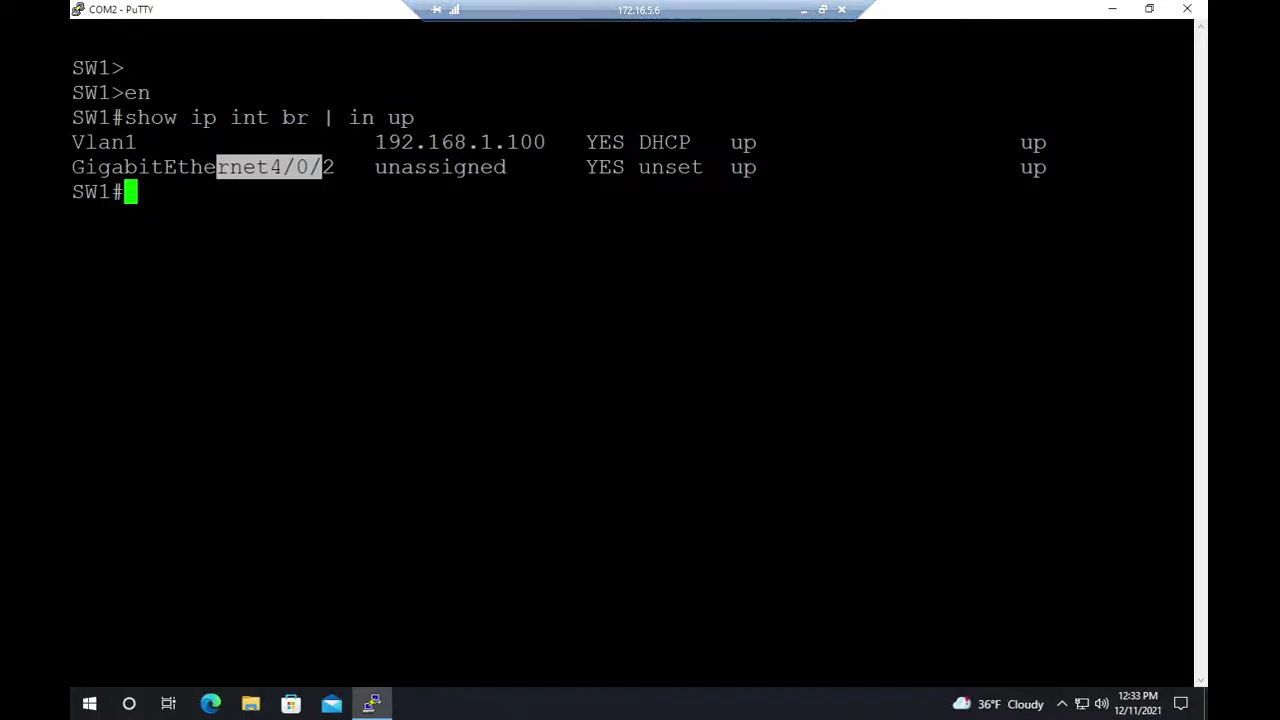
{"action": "type", "text": "conf t"}
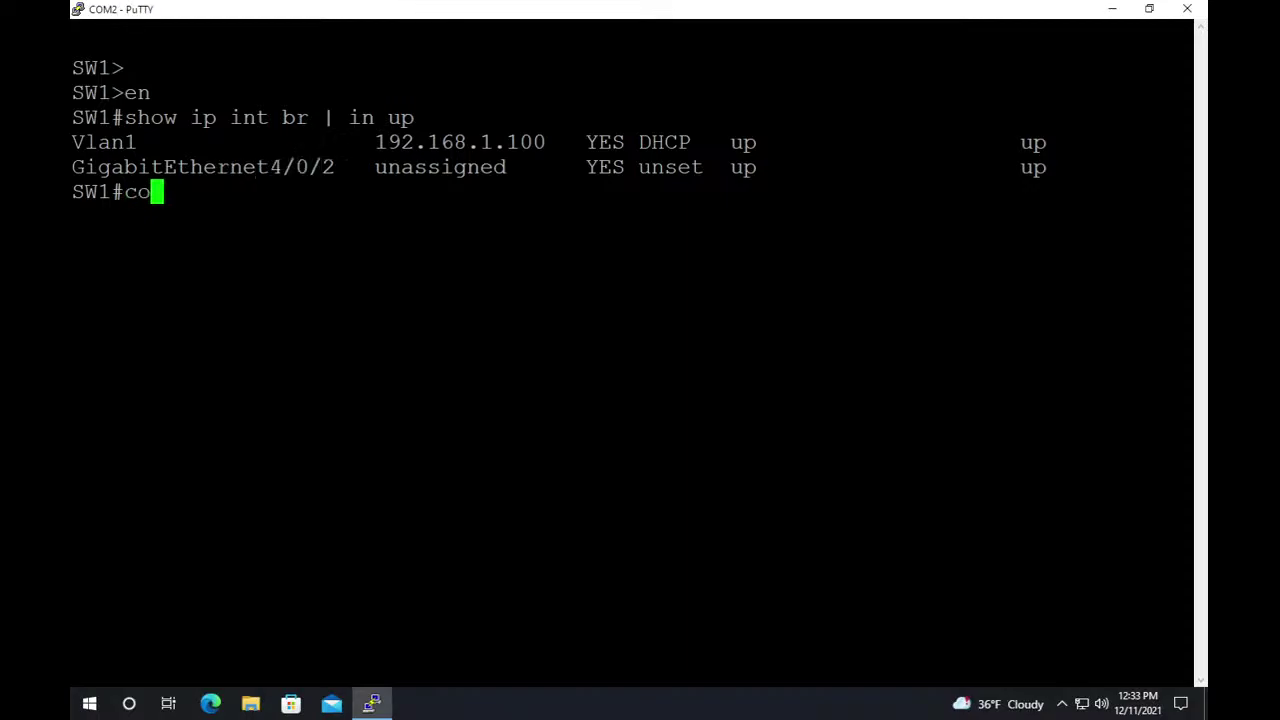
{"action": "key", "text": "Return"}
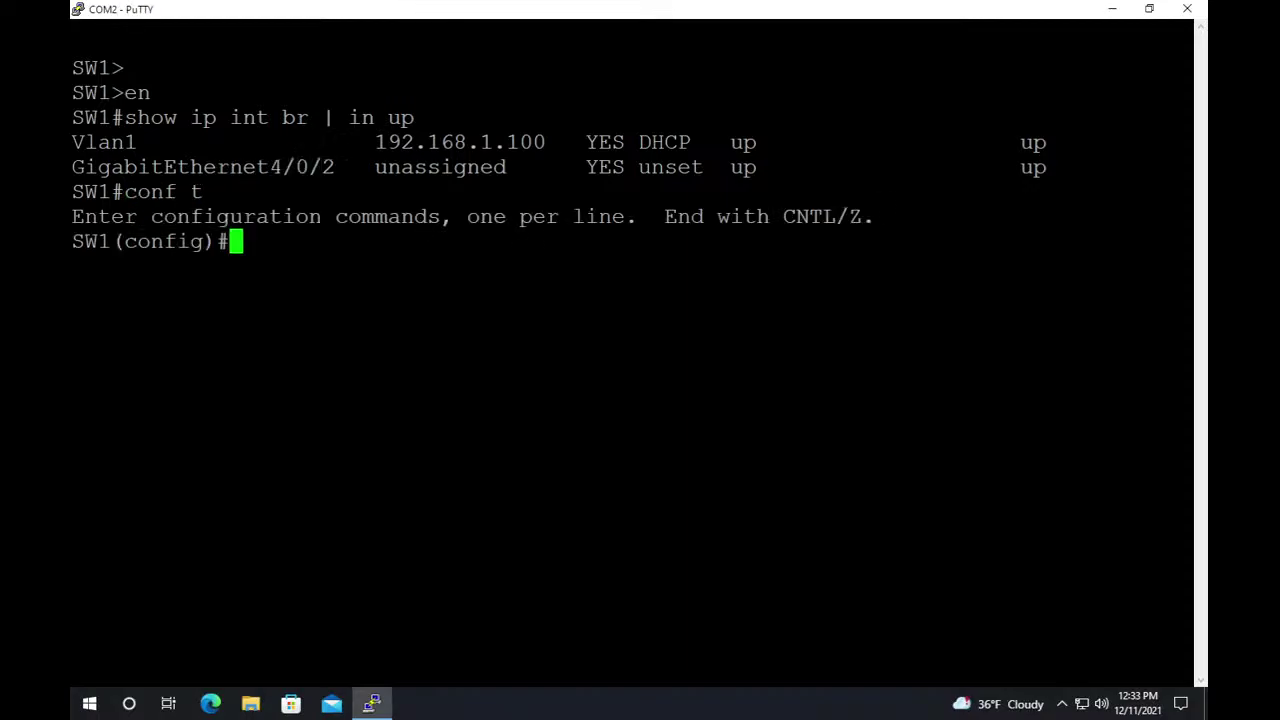
{"action": "type", "text": "int lo"}
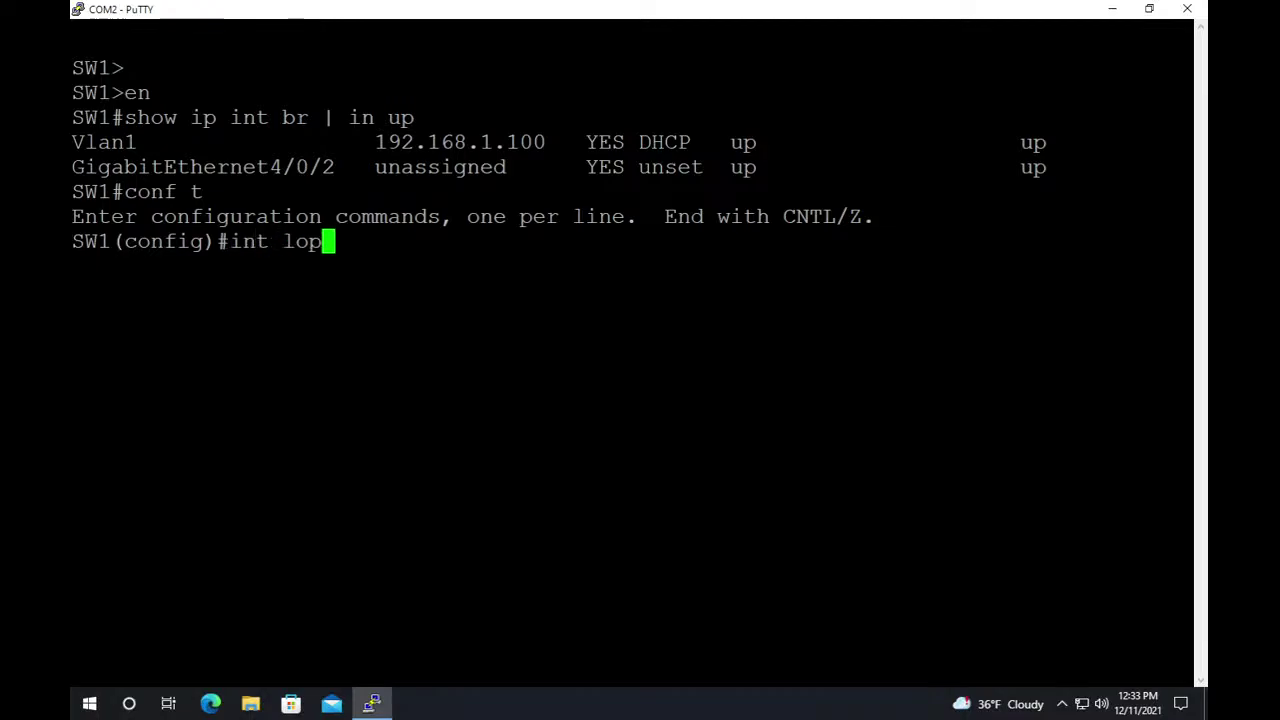
{"action": "type", "text": "op1"}
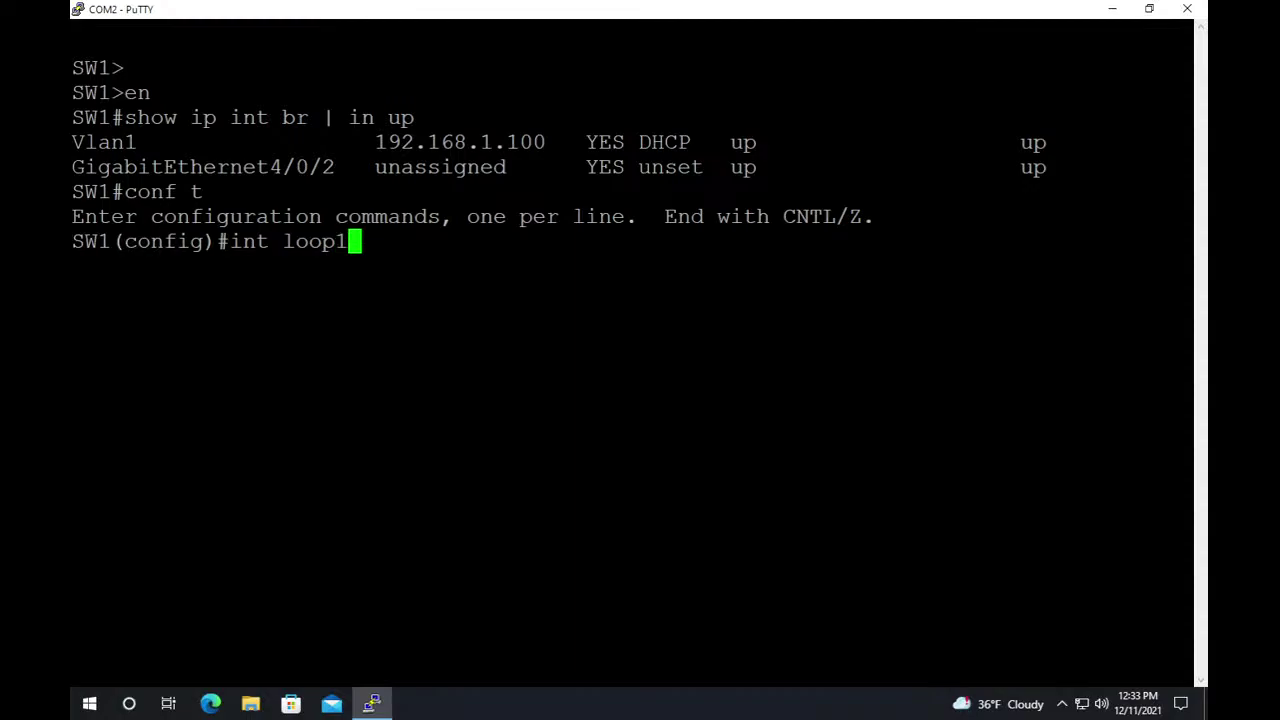
{"action": "key", "text": "Return"}
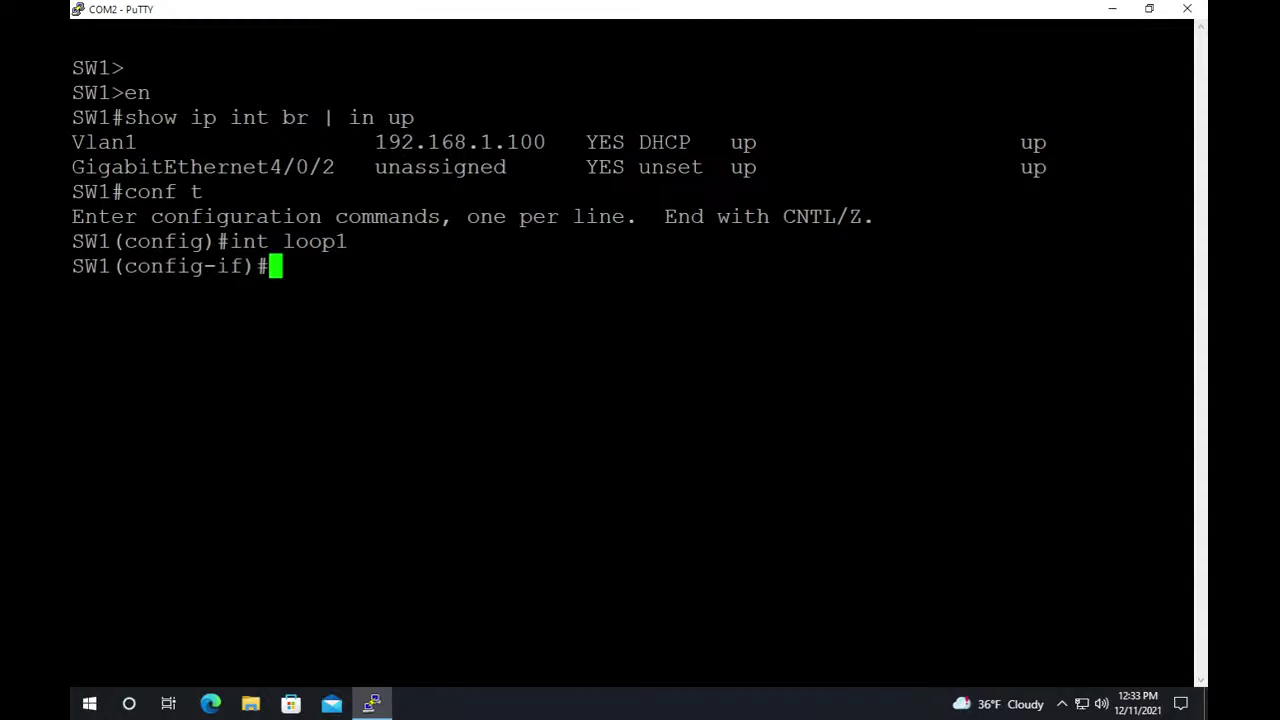
{"action": "type", "text": "ip addr"}
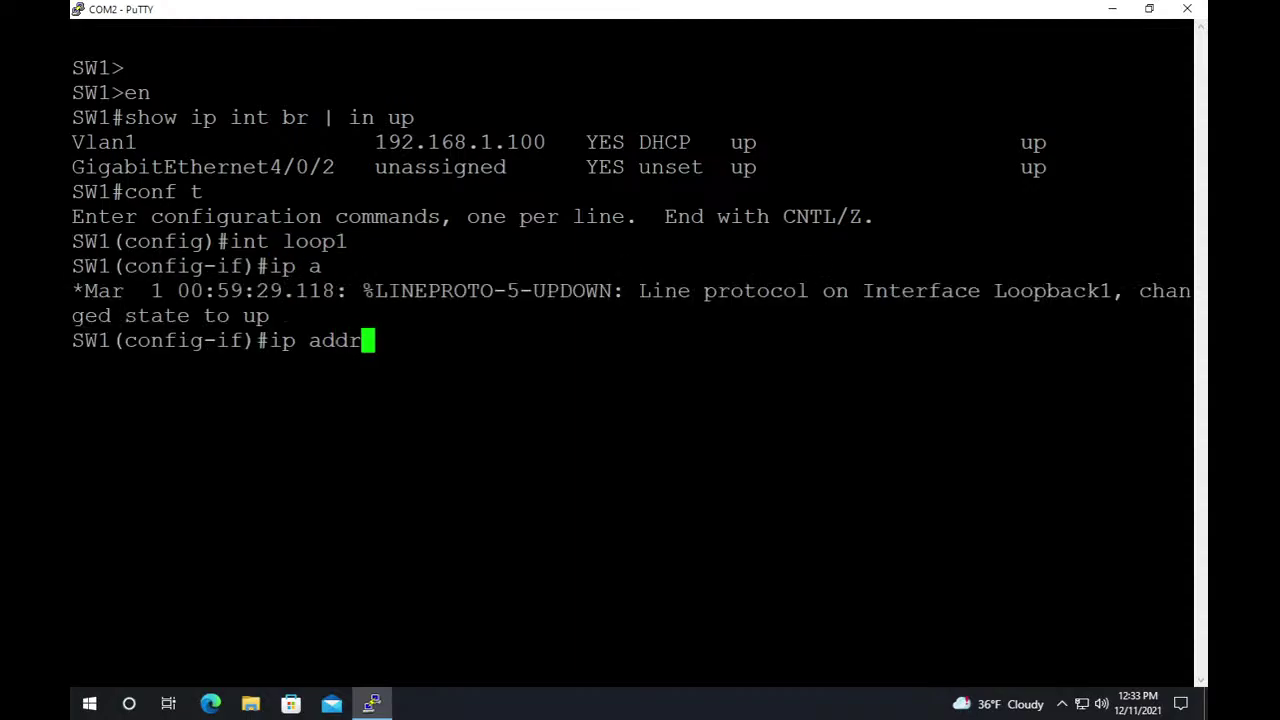
{"action": "type", "text": " dhcp"}
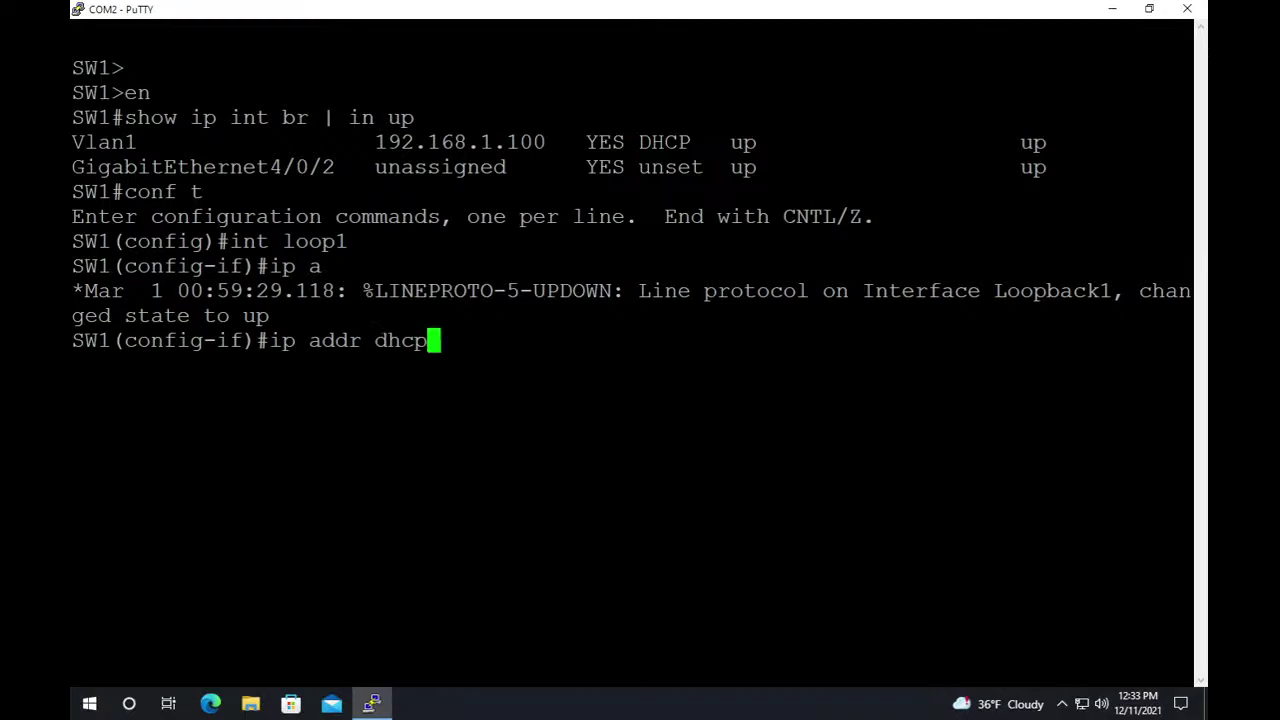
{"action": "key", "text": "Return"}
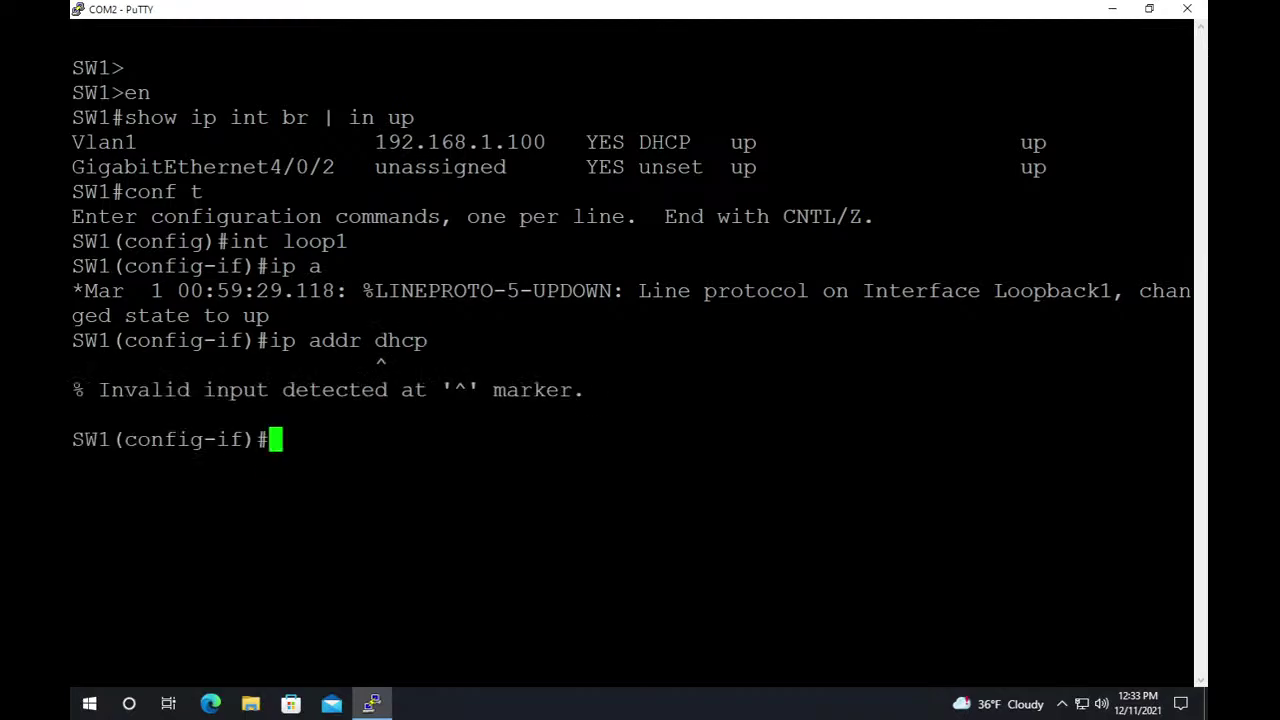
{"action": "type", "text": "ip add"}
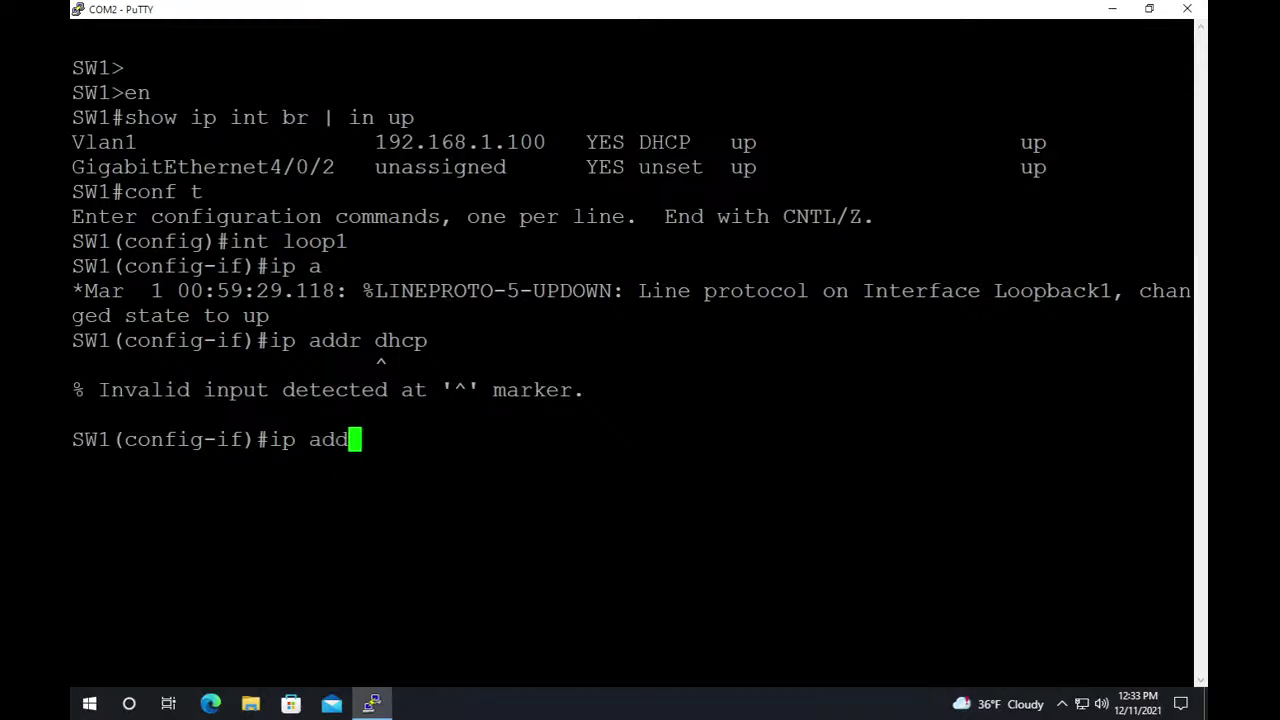
{"action": "type", "text": "r dhcp"}
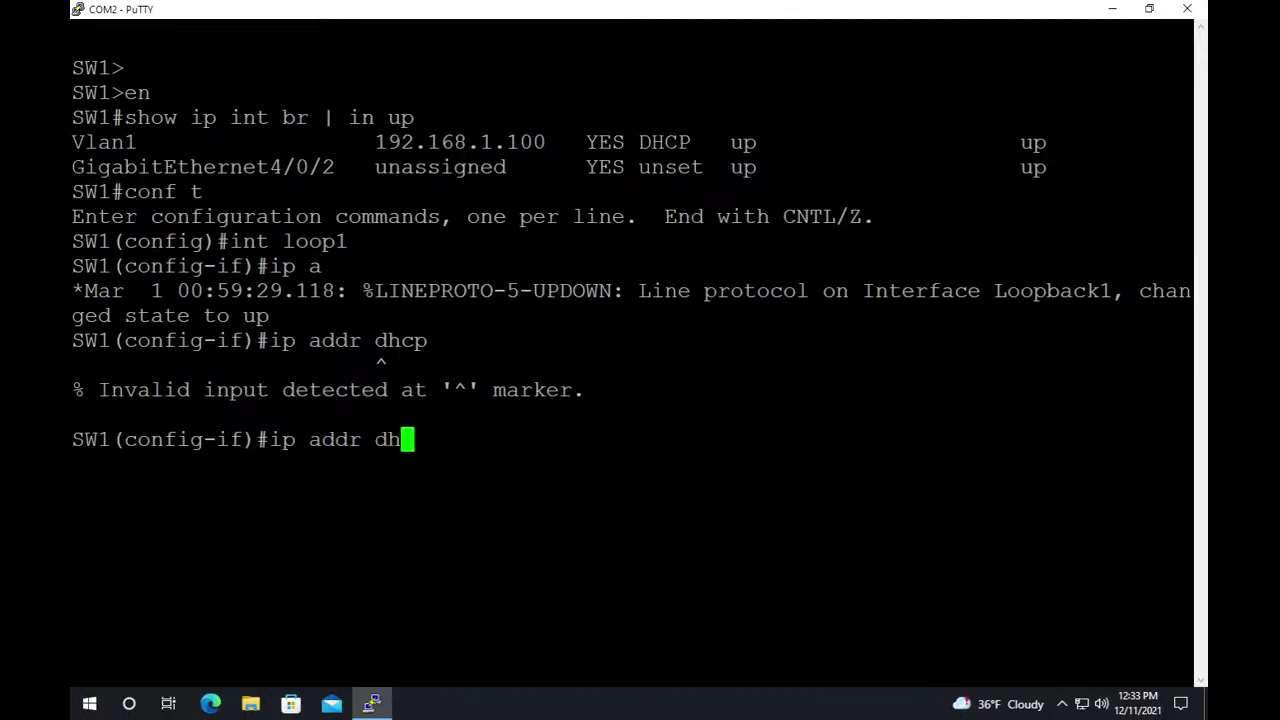
{"action": "key", "text": "Return"}
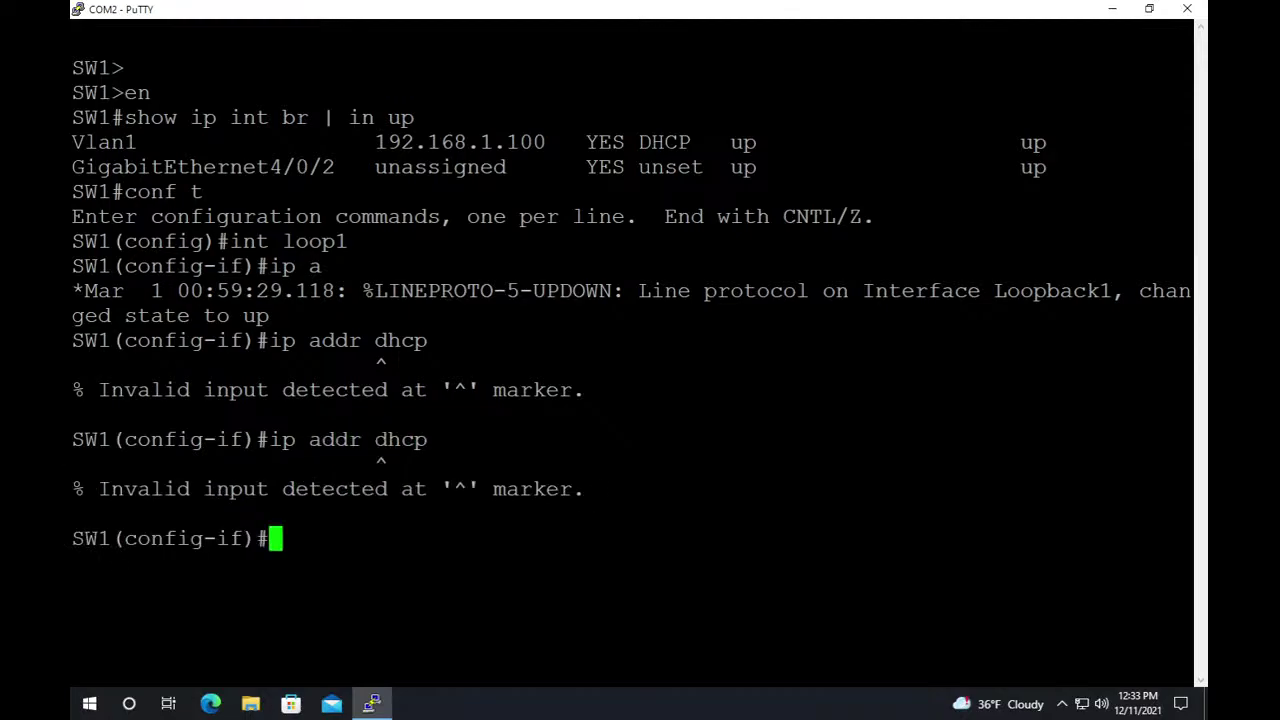
Check the 'ip addr ?' options and begin typing a static address 192.168.
{"action": "key", "text": "Up"}
{"action": "key", "text": "BackSpace"}
{"action": "key", "text": "BackSpace"}
{"action": "key", "text": "BackSpace"}
{"action": "key", "text": "BackSpace"}
{"action": "type", "text": "?"}
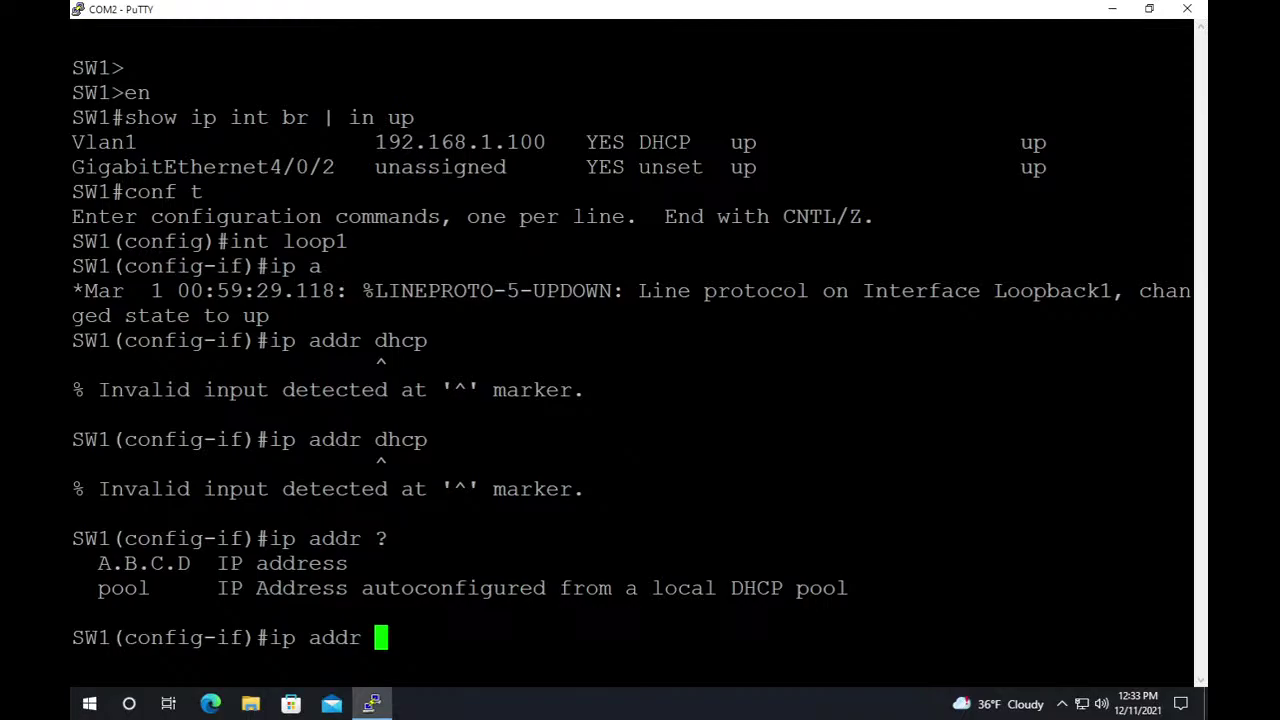
{"action": "type", "text": "19"}
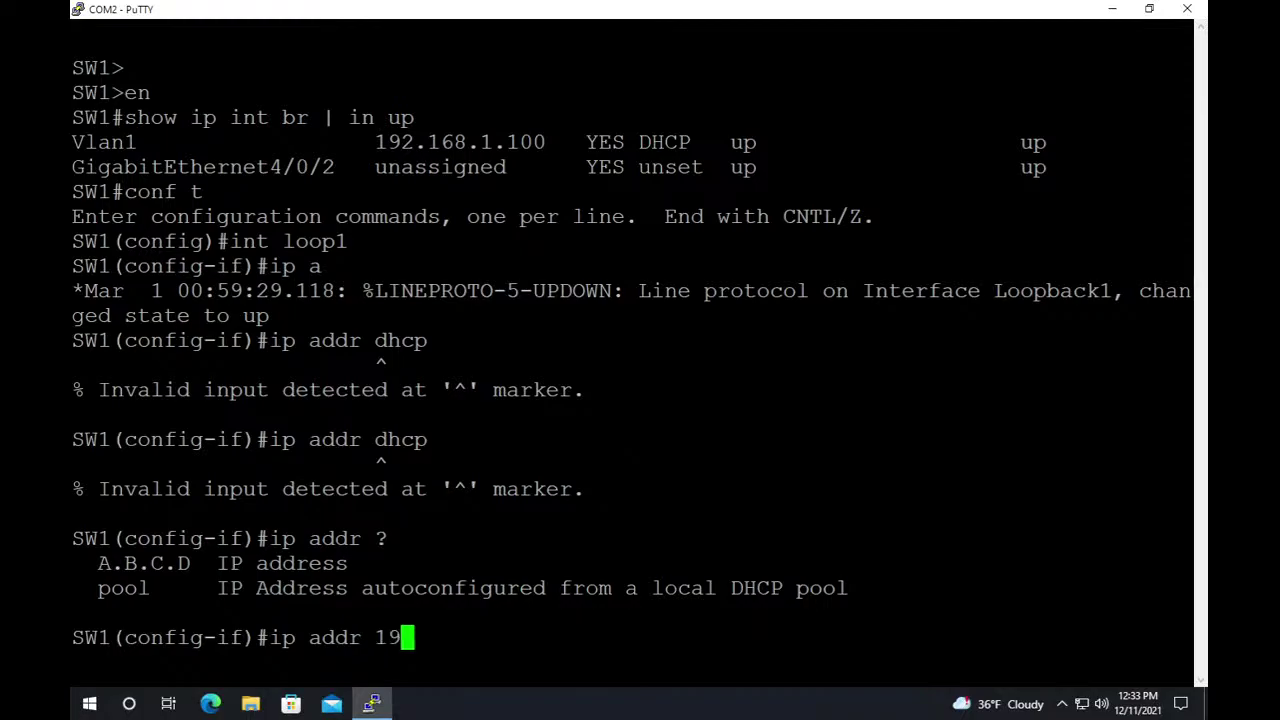
{"action": "type", "text": "2.16"}
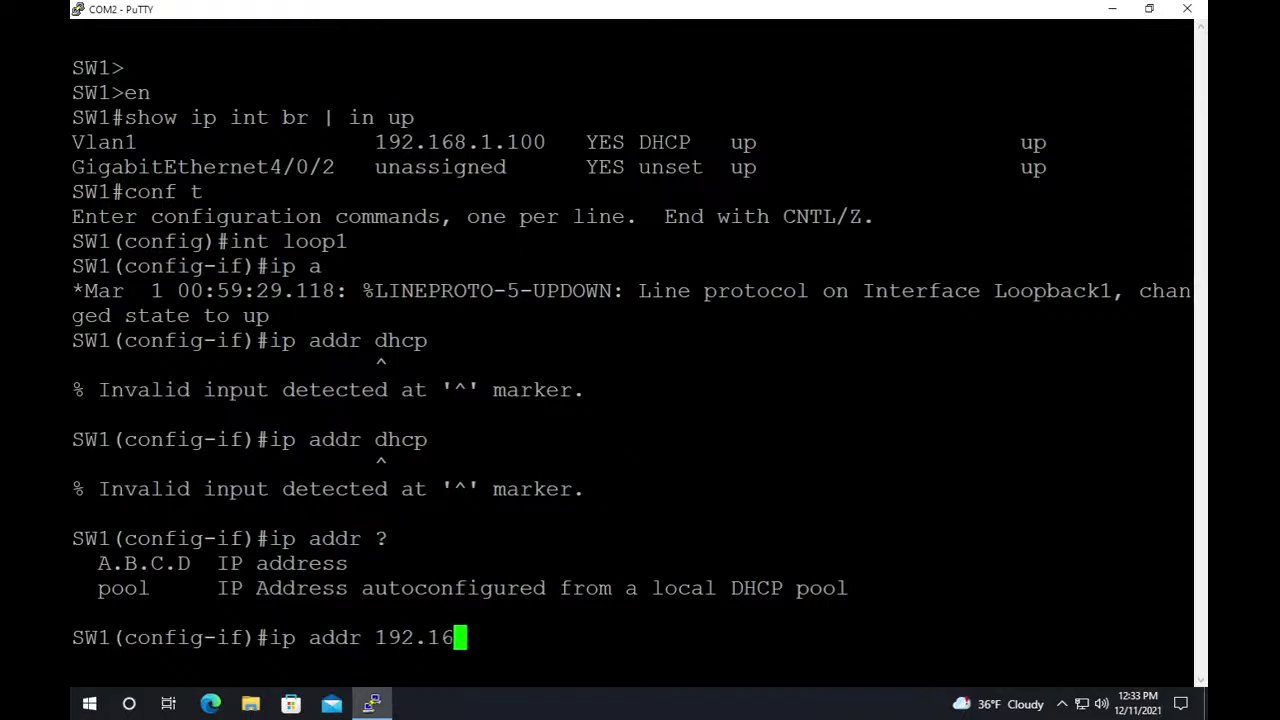
{"action": "type", "text": "."}
{"action": "key", "text": "BackSpace"}
{"action": "type", "text": "8."}
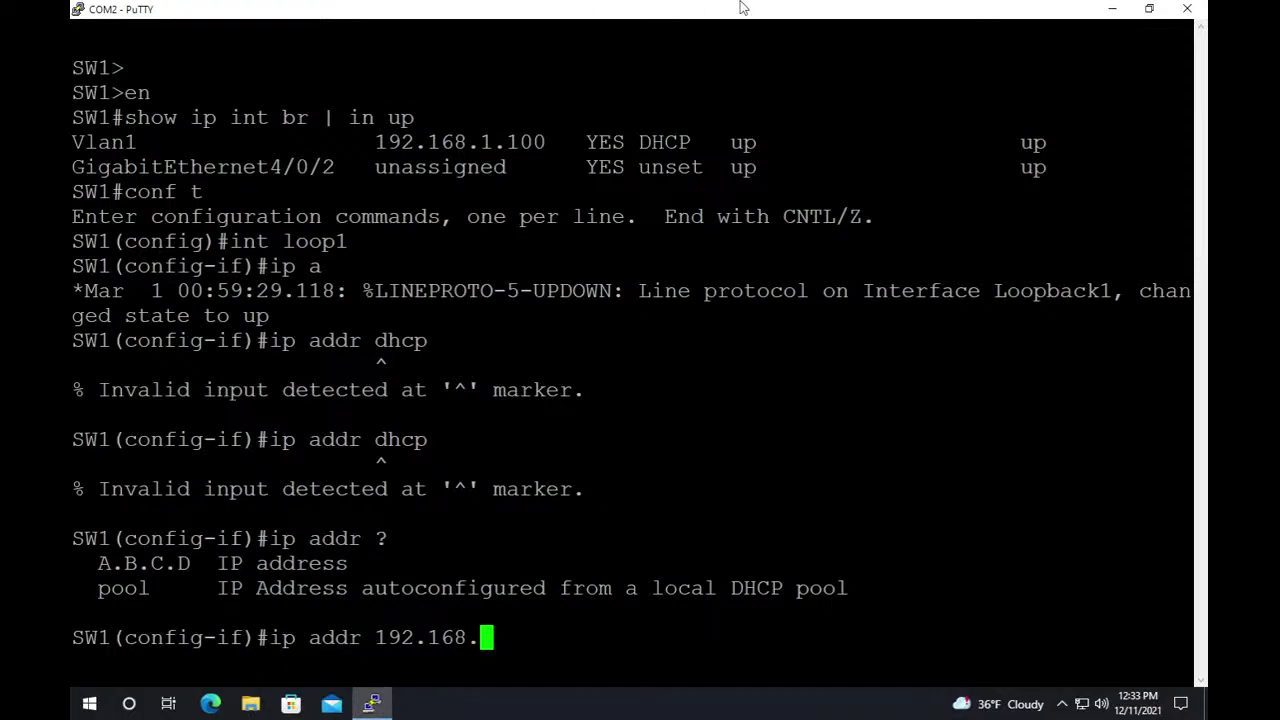
Look over the pfSense LAN DHCP range, then bring SW1's PuTTY console back.
{"action": "mouse_move", "coordinate": [728, 8]}
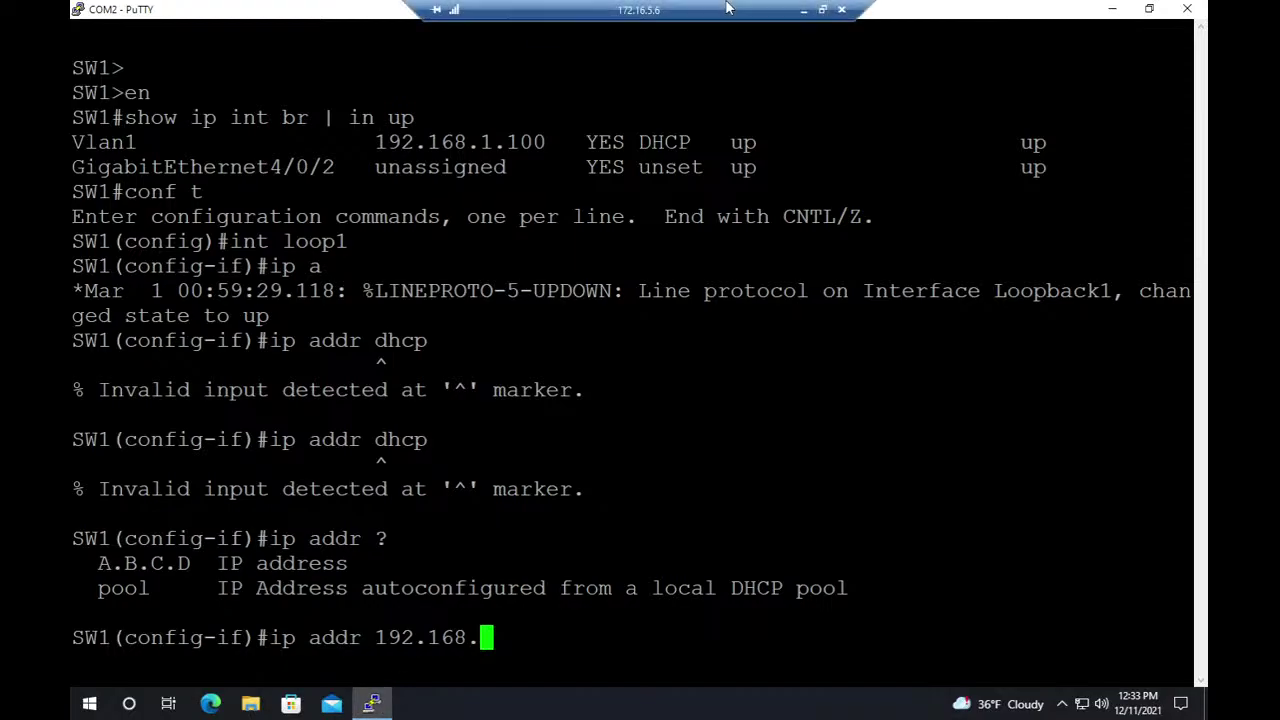
{"action": "left_click", "coordinate": [803, 9]}
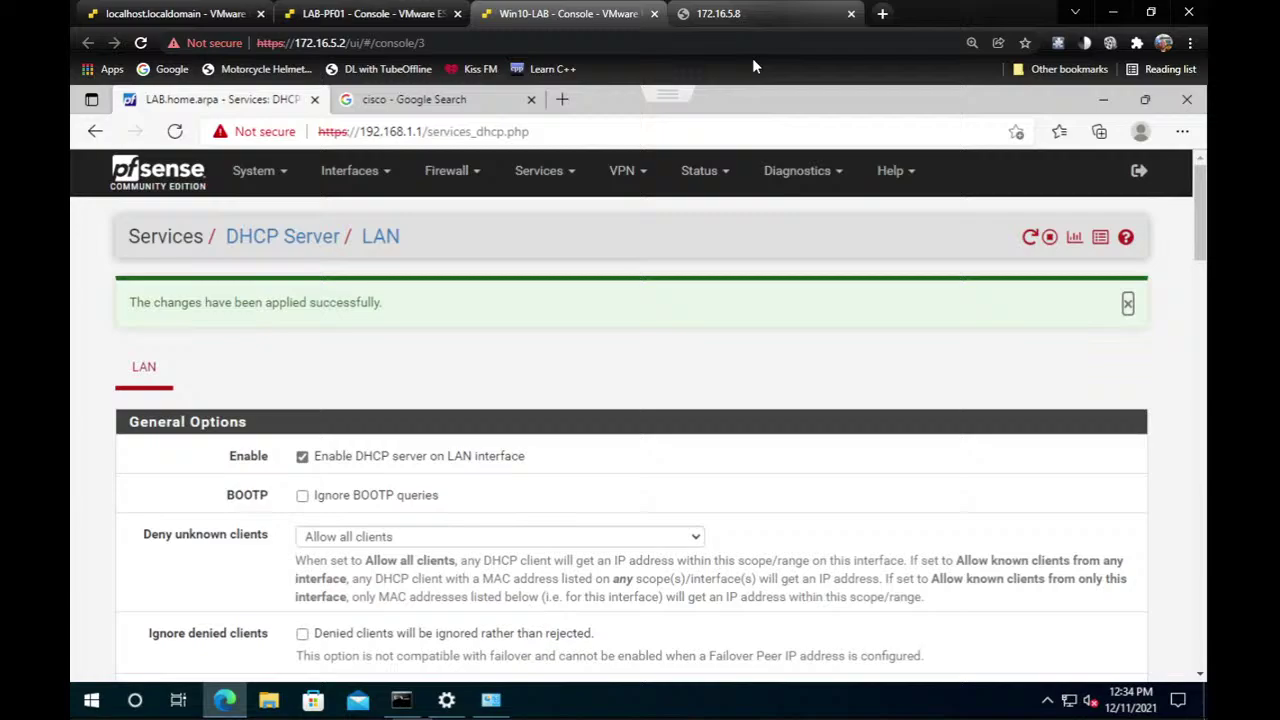
{"action": "left_click", "coordinate": [362, 172]}
{"action": "left_click", "coordinate": [580, 537]}
{"action": "scroll", "coordinate": [500, 494], "scroll_direction": "down", "scroll_amount": 4}
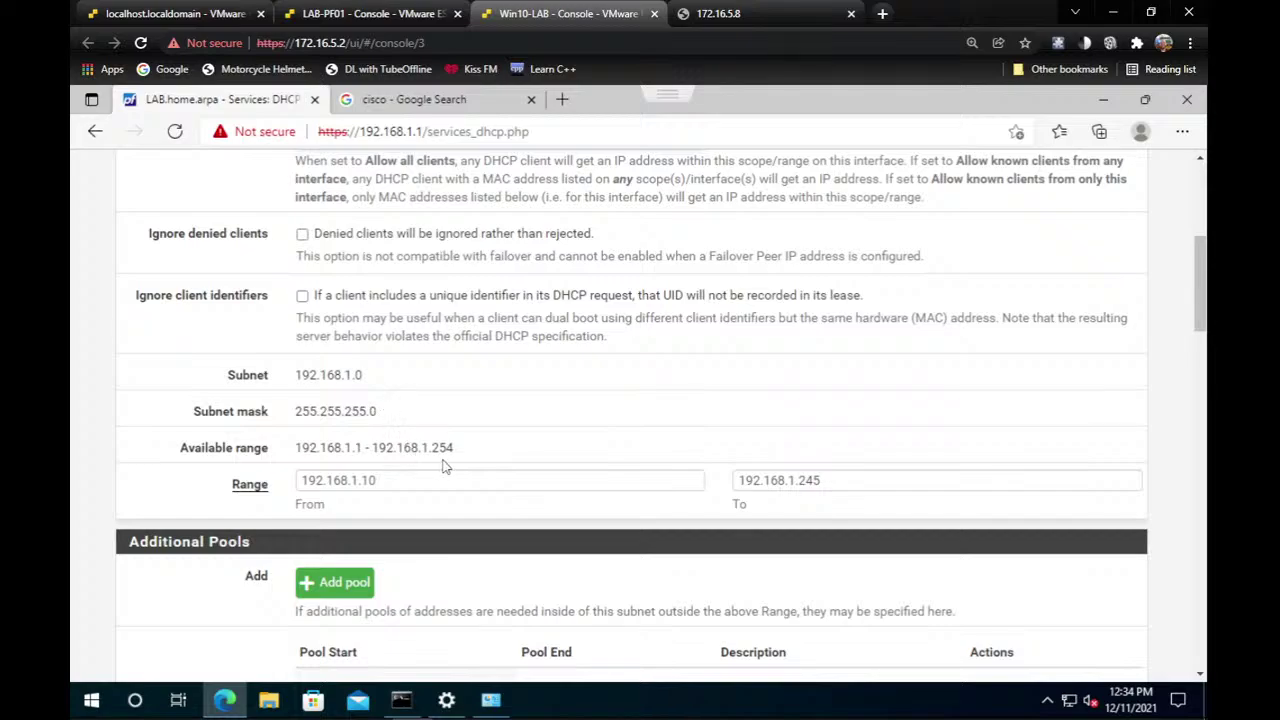
{"action": "left_click", "coordinate": [390, 10]}
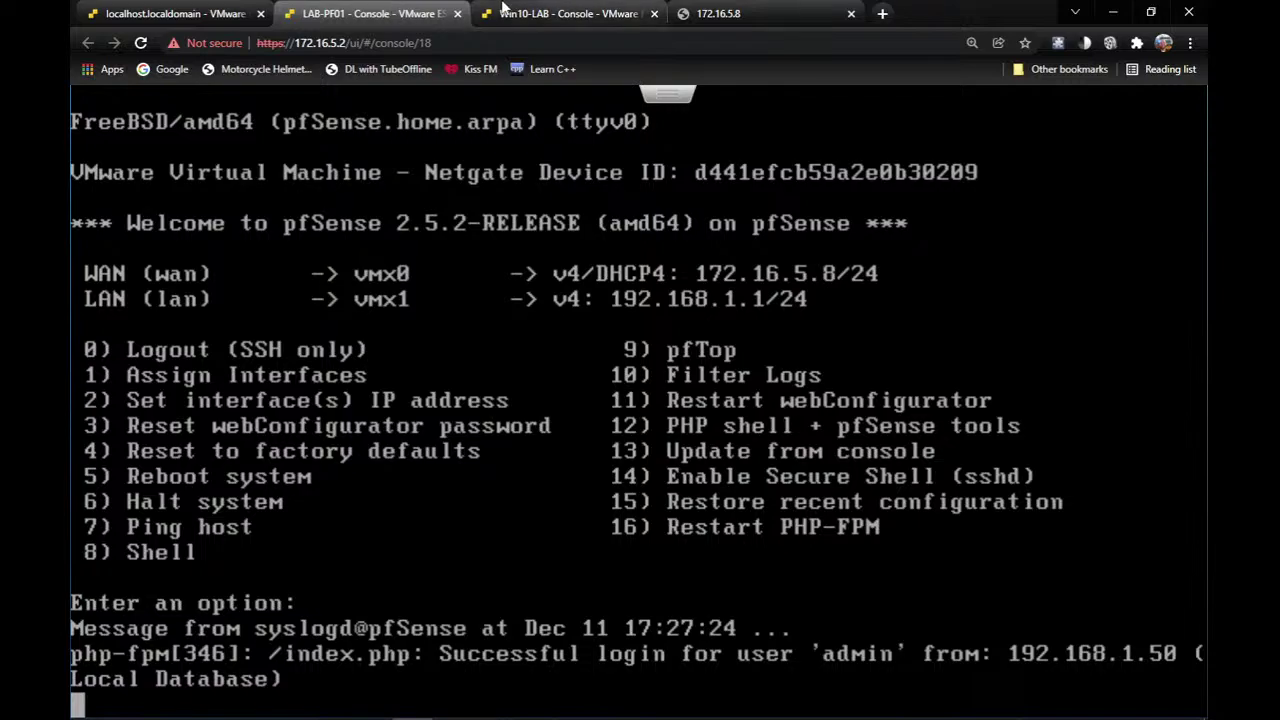
{"action": "left_click", "coordinate": [565, 13]}
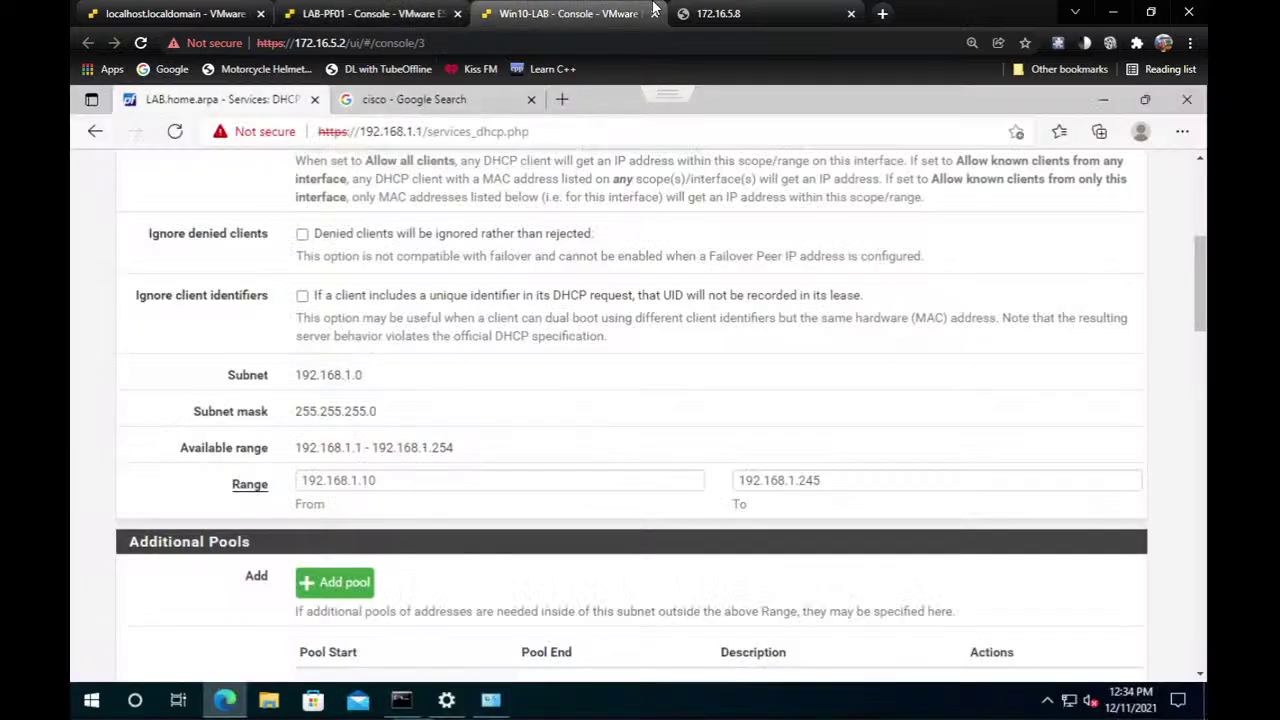
{"action": "mouse_move", "coordinate": [530, 712]}
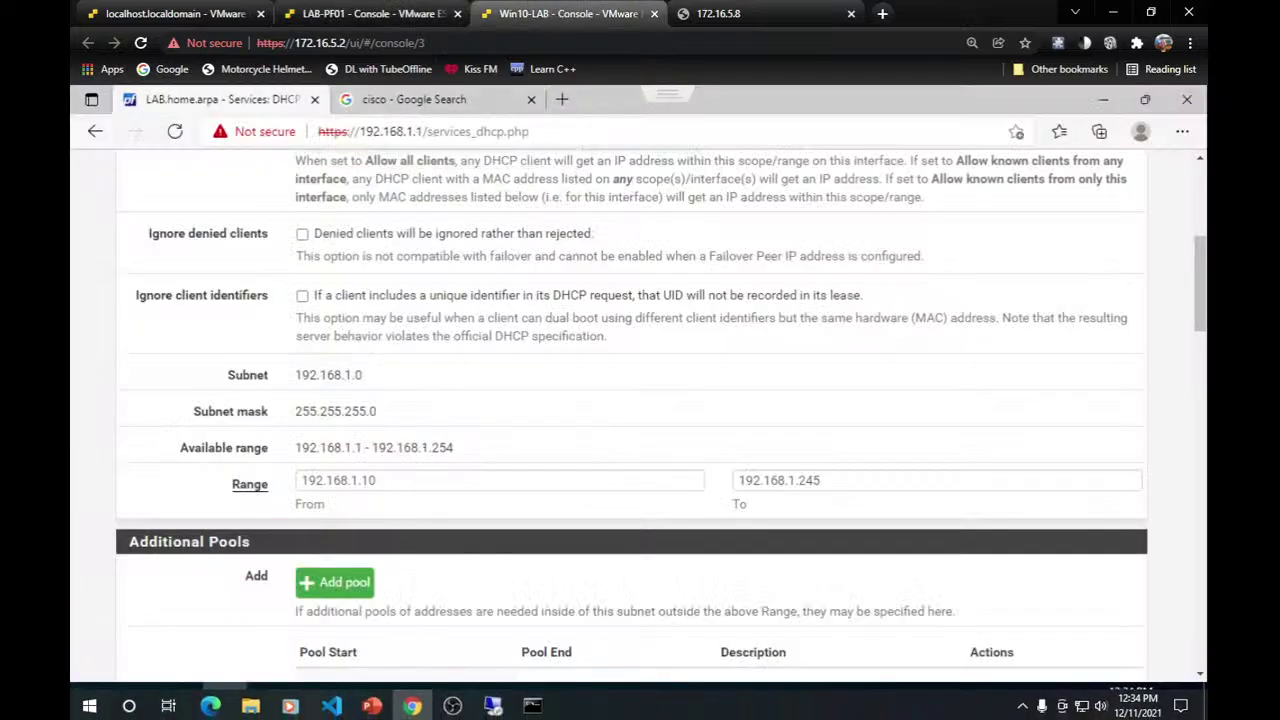
{"action": "left_click", "coordinate": [530, 704]}
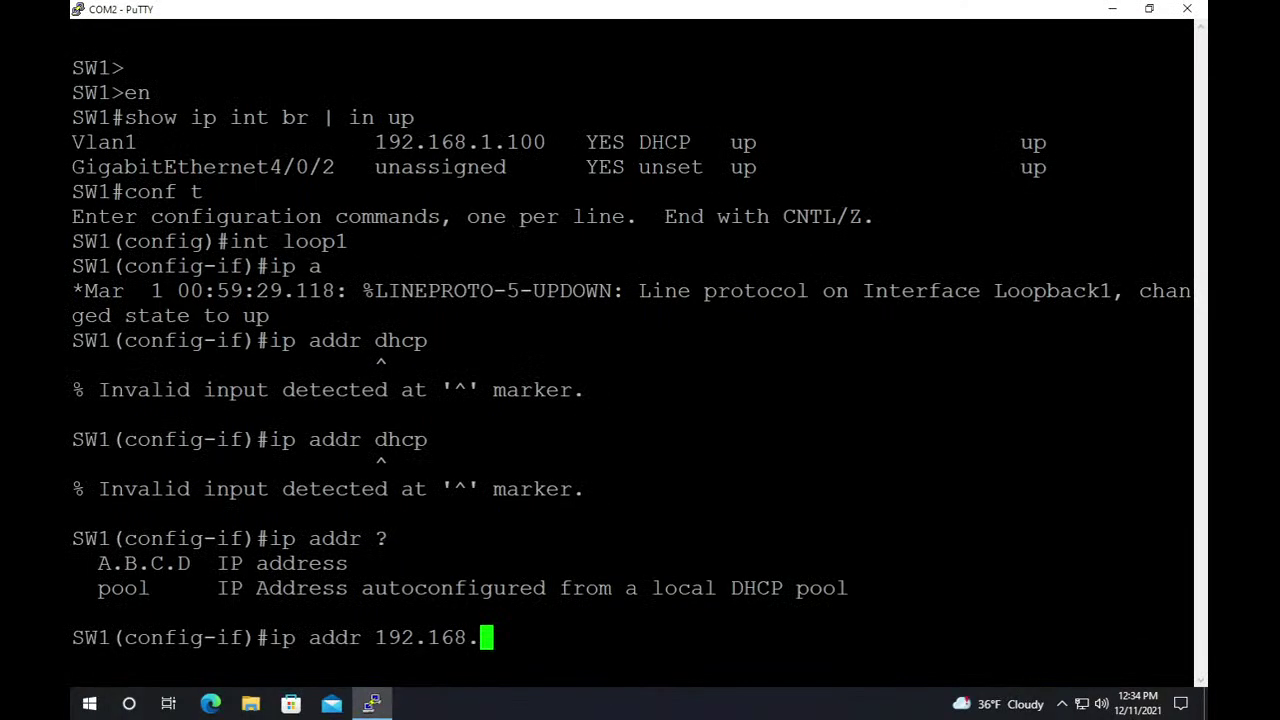
Finish the Loopback1 address as 192.168.1.5 255.255.255.0 and submit it.
{"action": "type", "text": "1.5"}
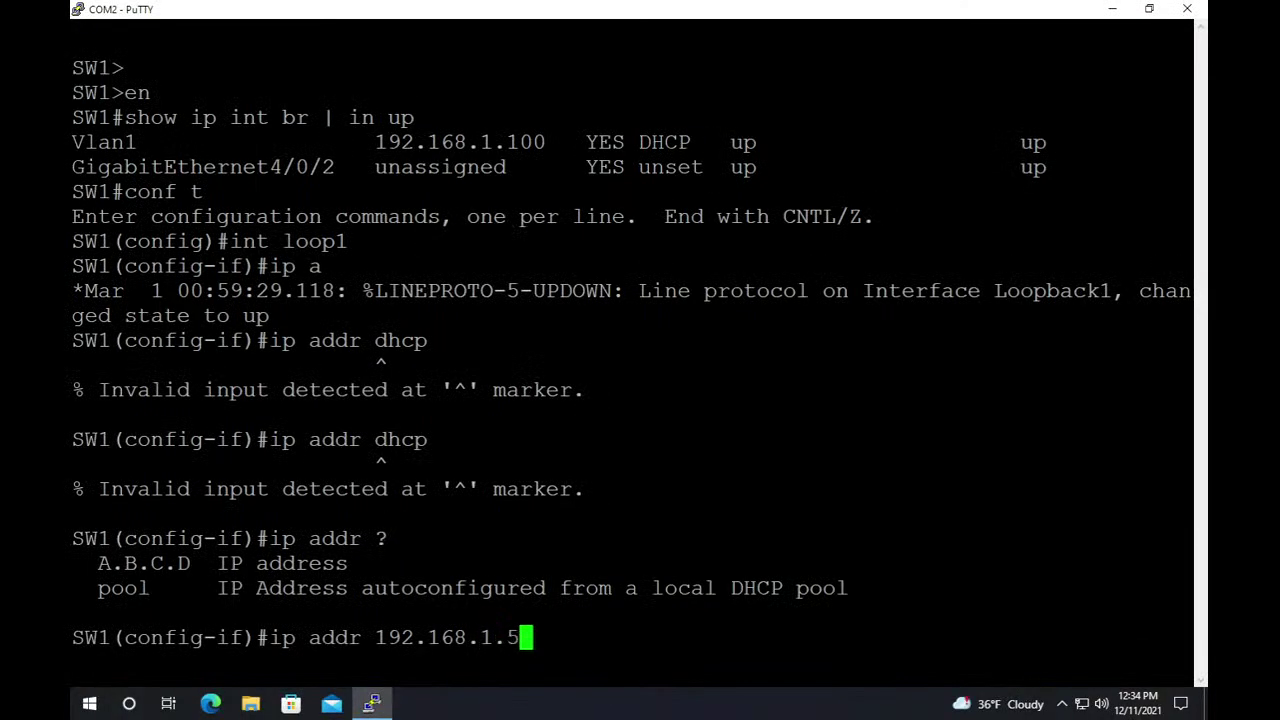
{"action": "type", "text": " 255."}
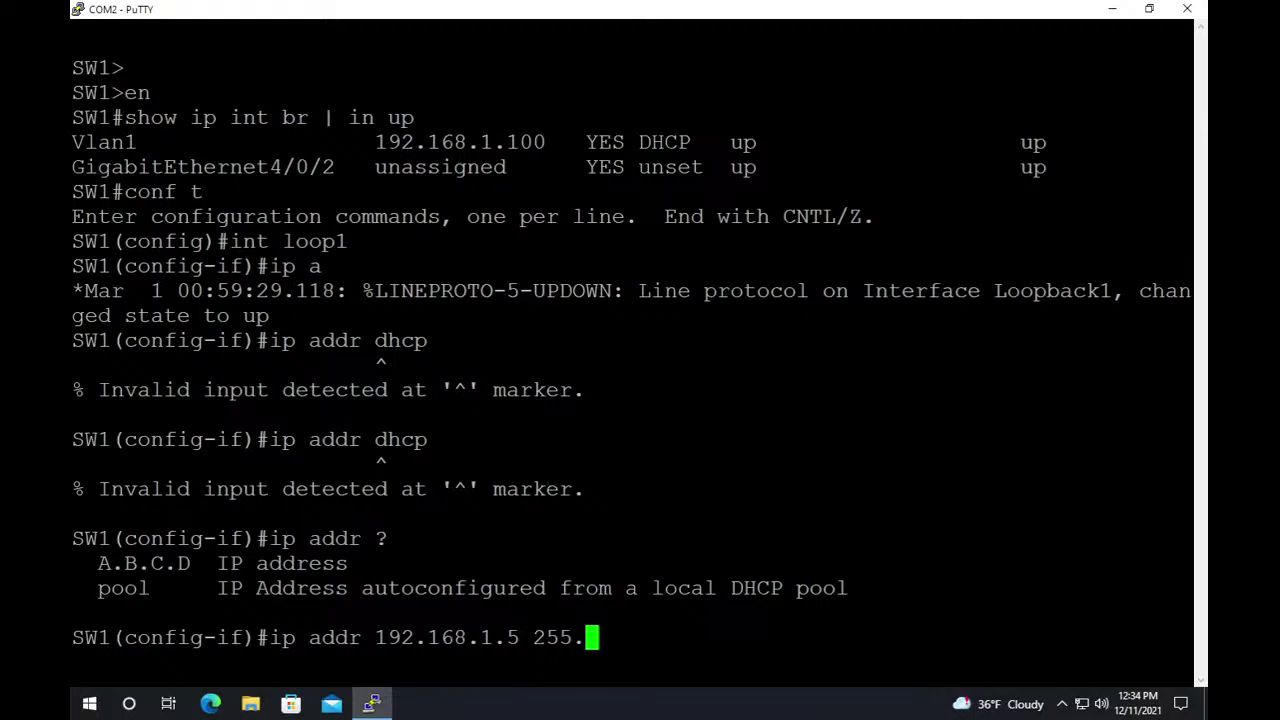
{"action": "type", "text": "255.255."}
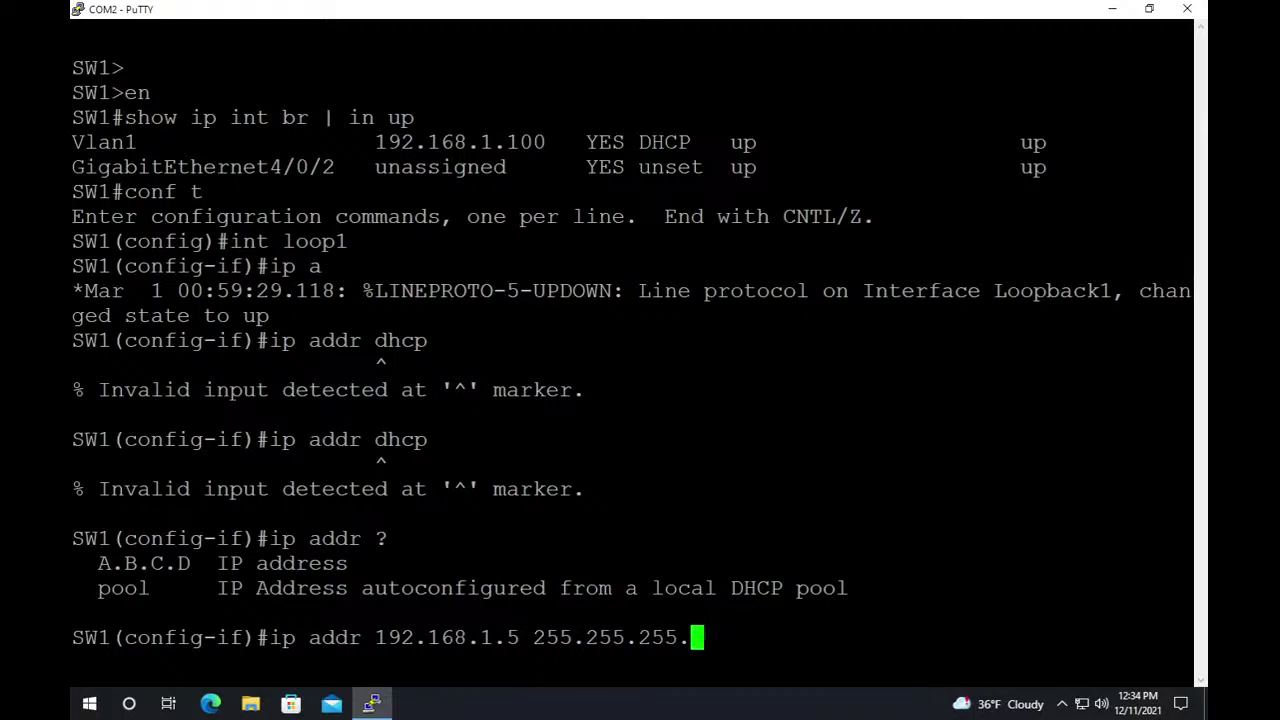
{"action": "type", "text": "0"}
{"action": "key", "text": "Return"}
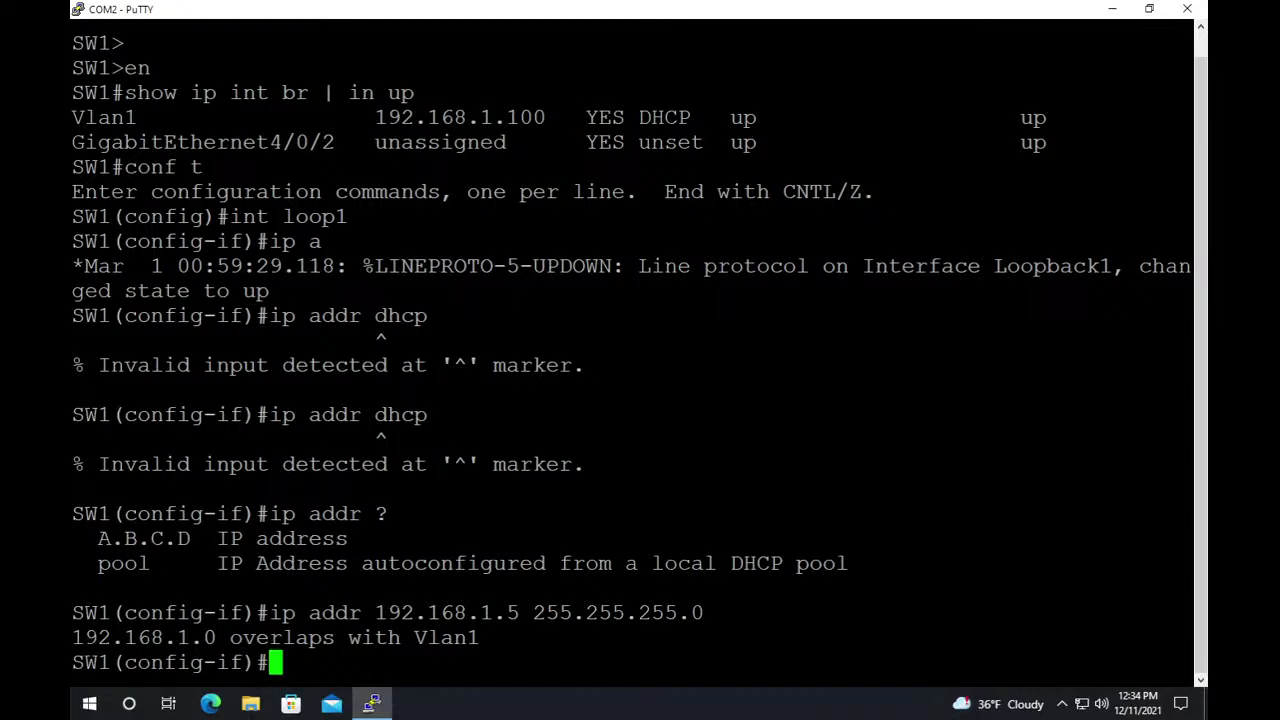
{"action": "mouse_move", "coordinate": [600, 8]}
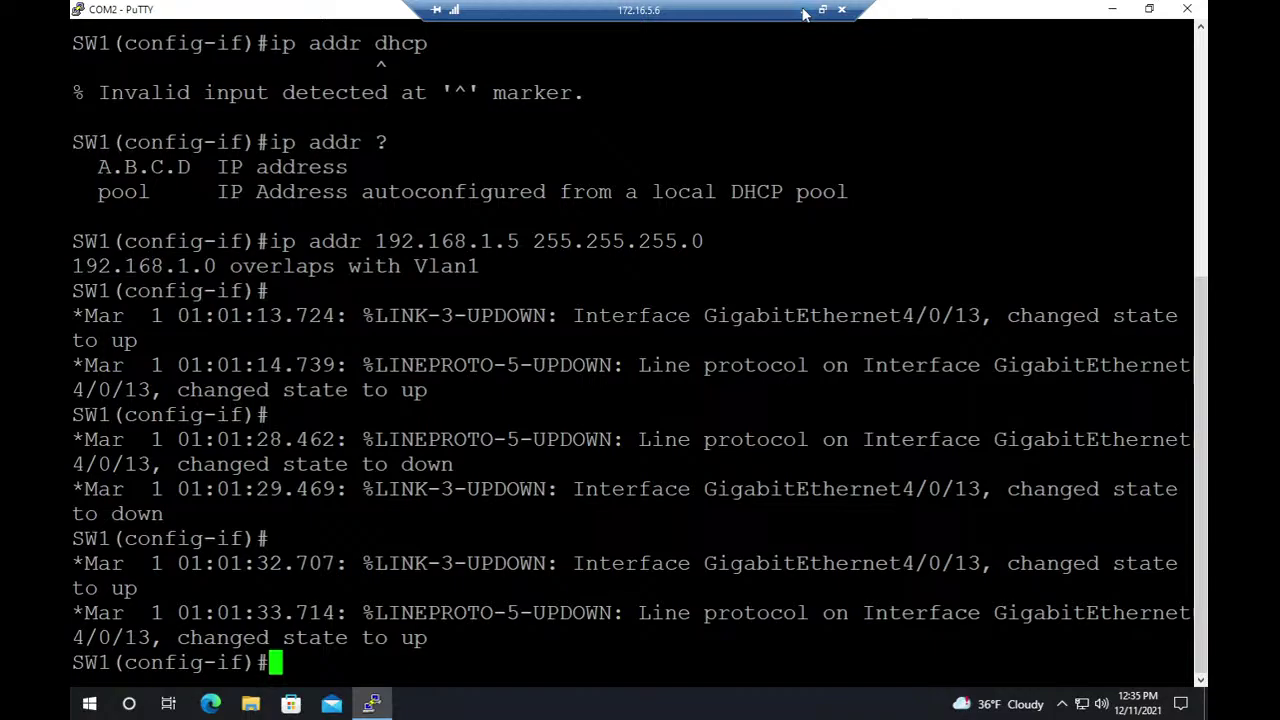
Exit configuration mode on SW1 with 'end'.
{"action": "key", "text": "Return"}
{"action": "key", "text": "Return"}
{"action": "type", "text": "end"}
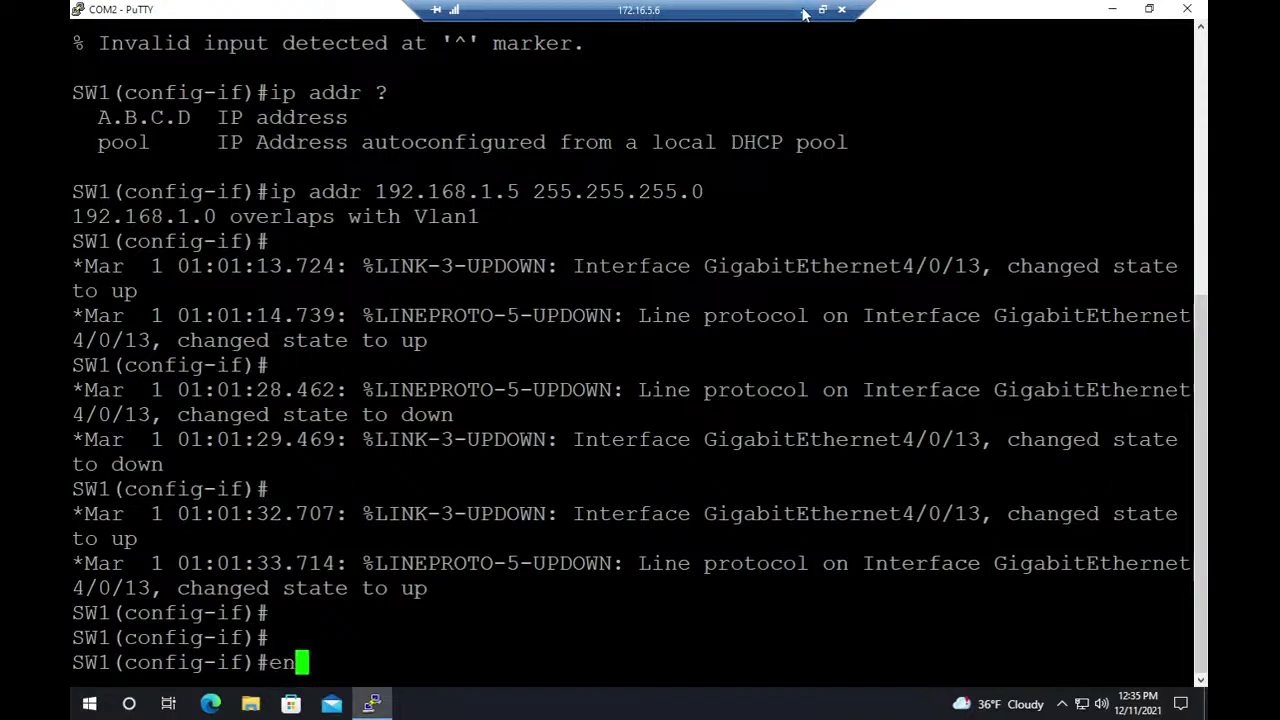
{"action": "key", "text": "Return"}
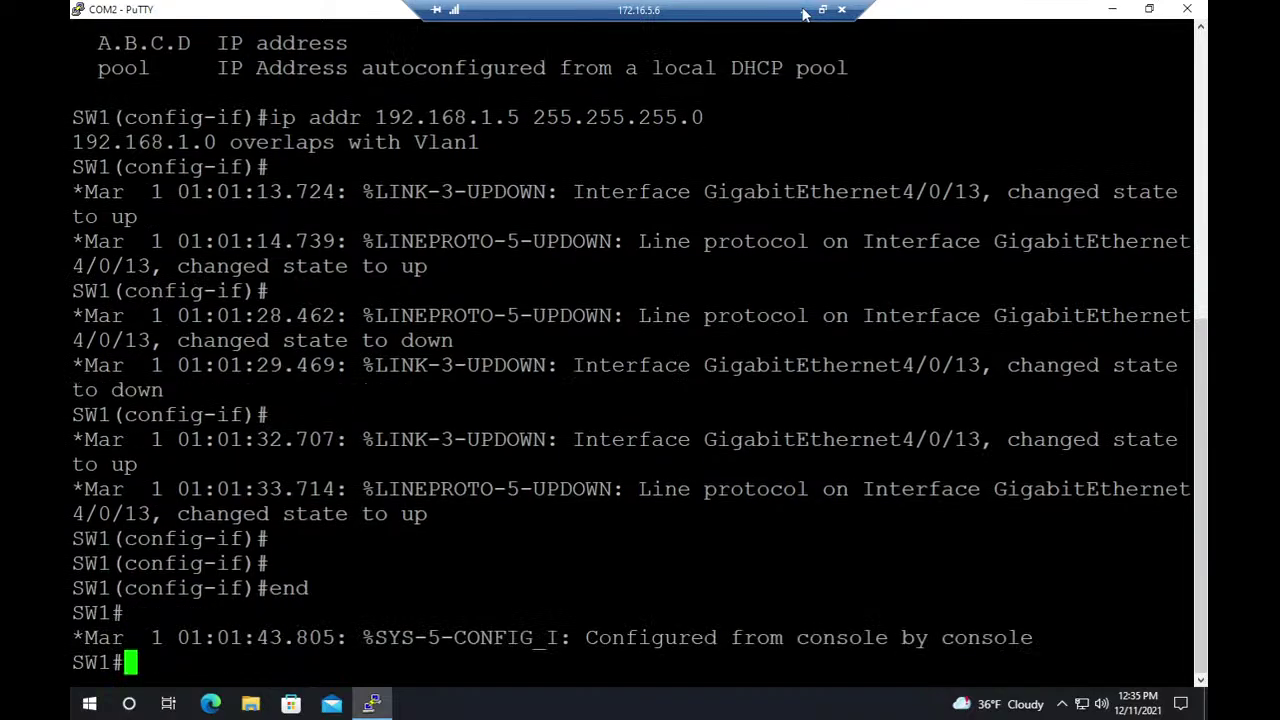
Run 'show ip int br | in up' to confirm Loopback1 is up but unassigned, then minimize the remote session.
{"action": "type", "text": "show ip int br"}
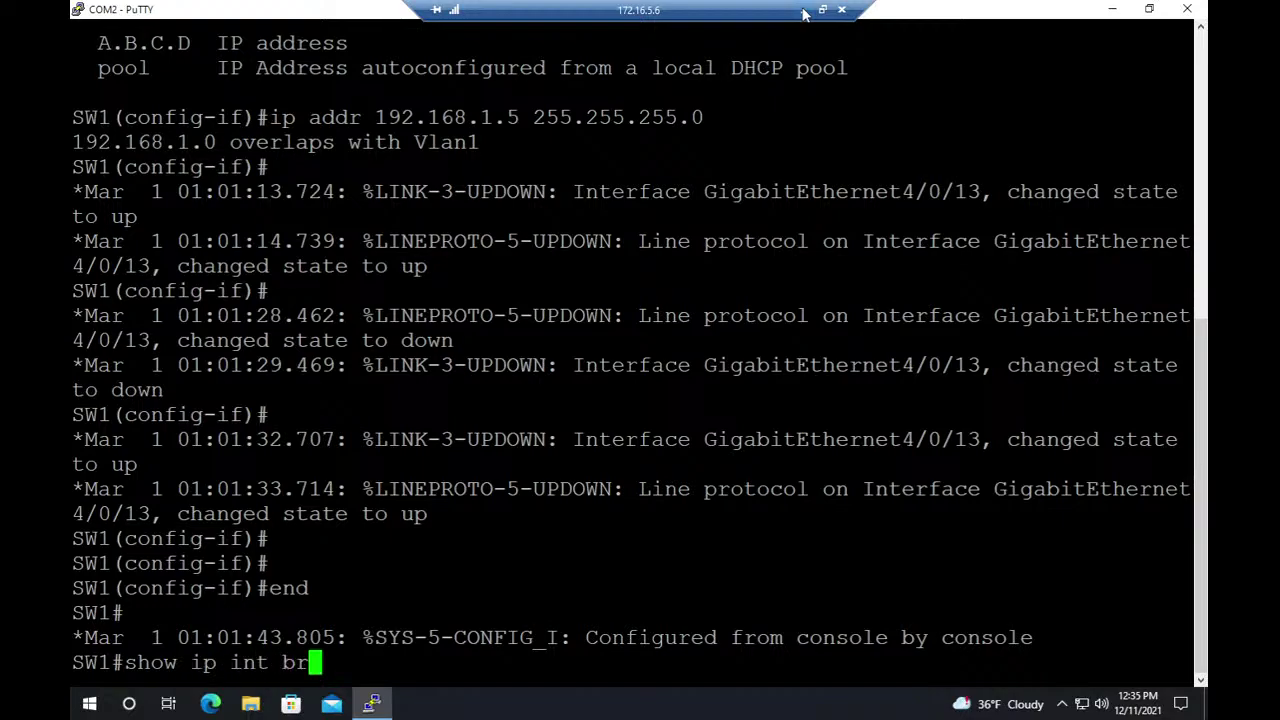
{"action": "type", "text": " | "}
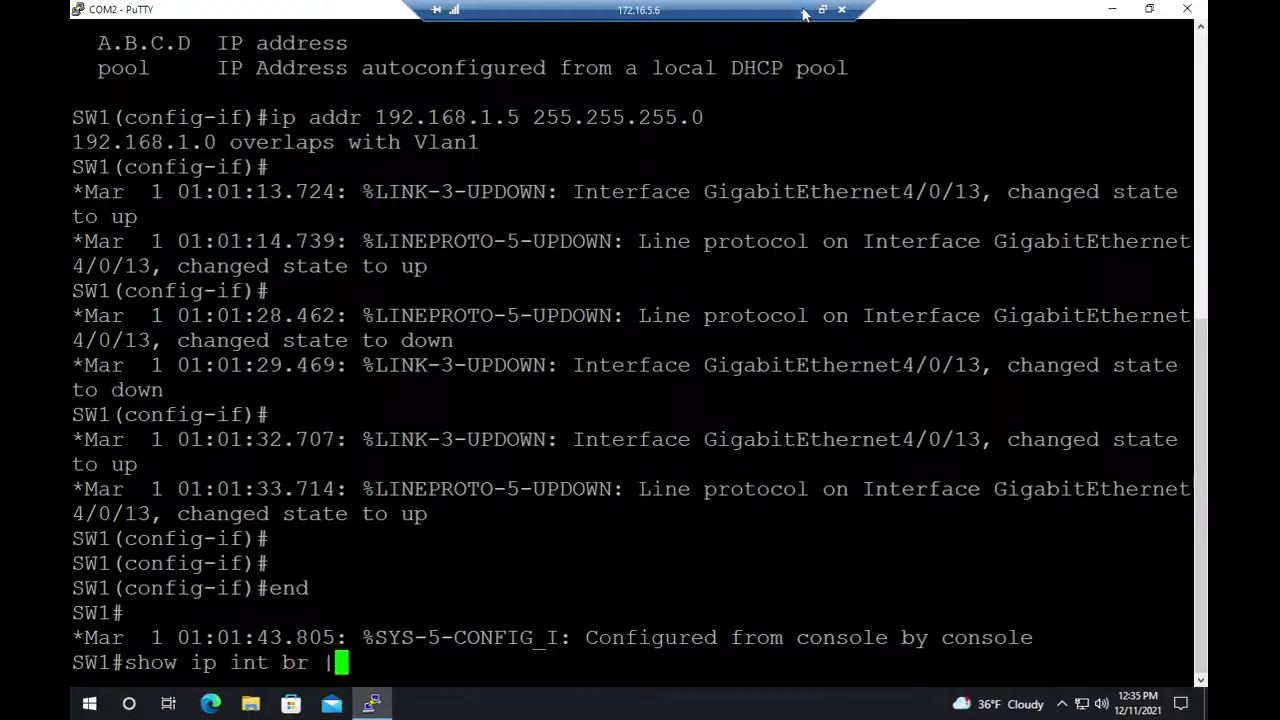
{"action": "type", "text": "in "}
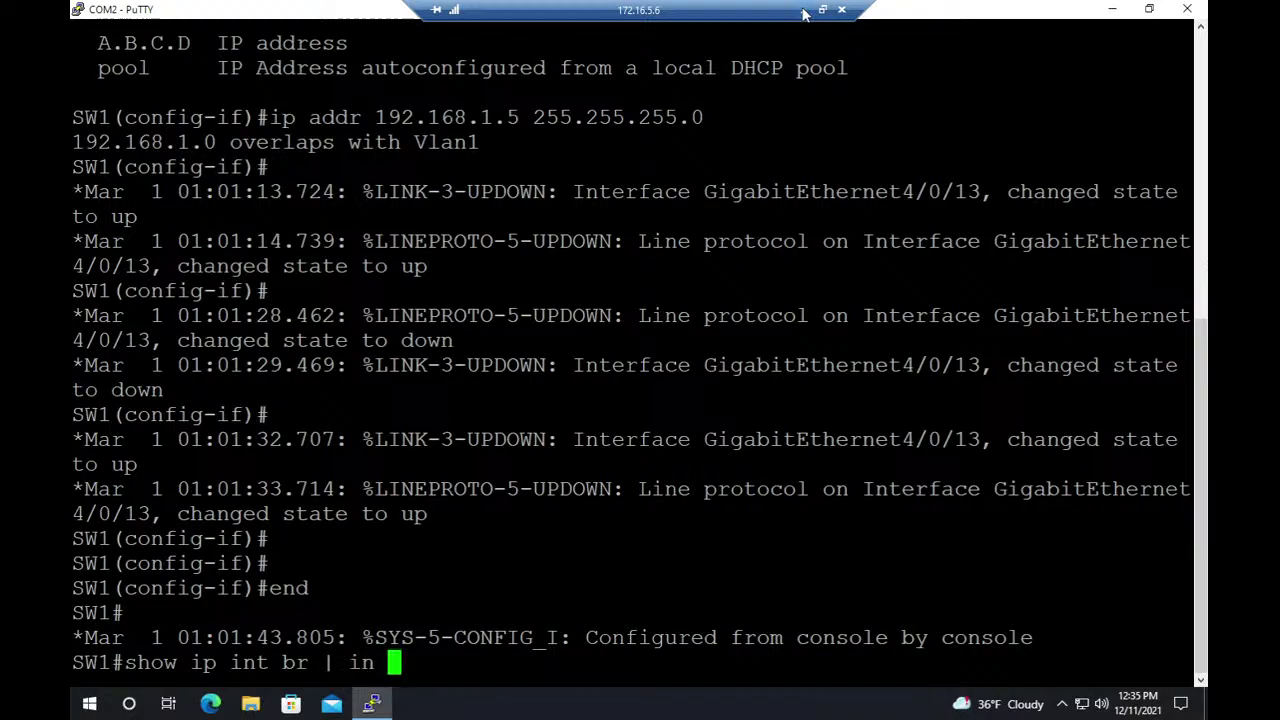
{"action": "type", "text": "up"}
{"action": "key", "text": "Return"}
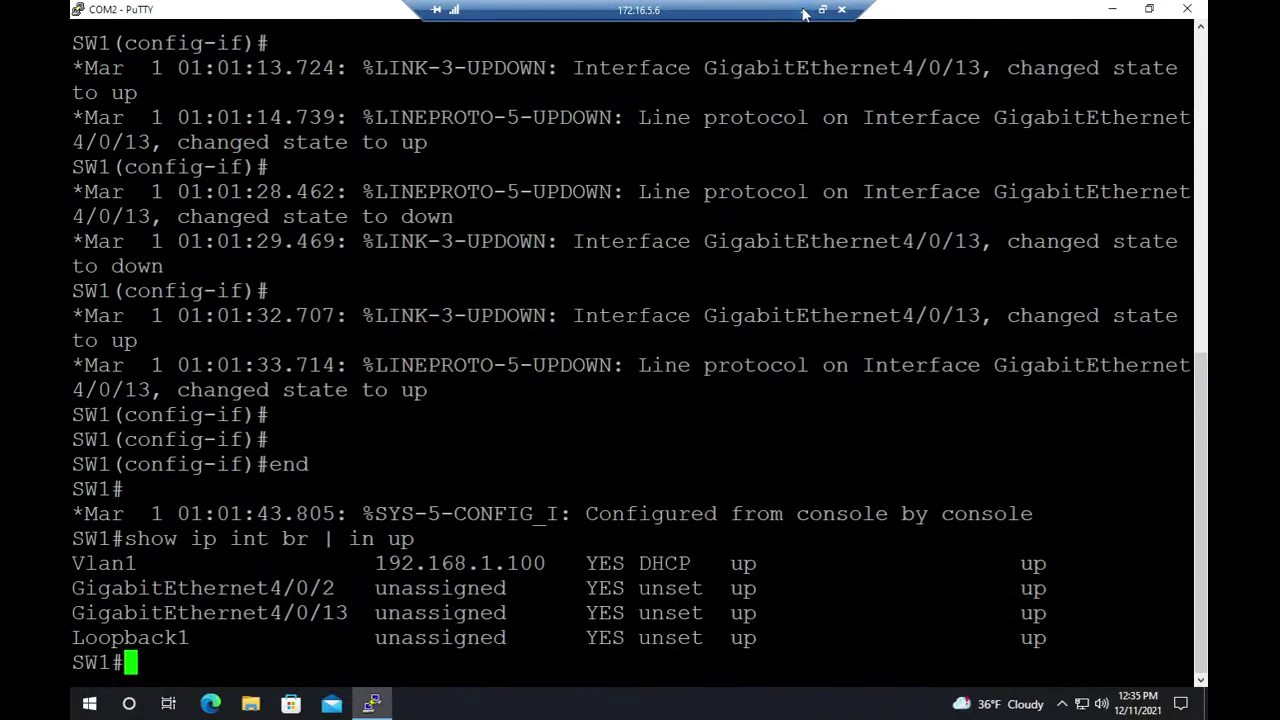
{"action": "key", "text": "Return"}
{"action": "key", "text": "Return"}
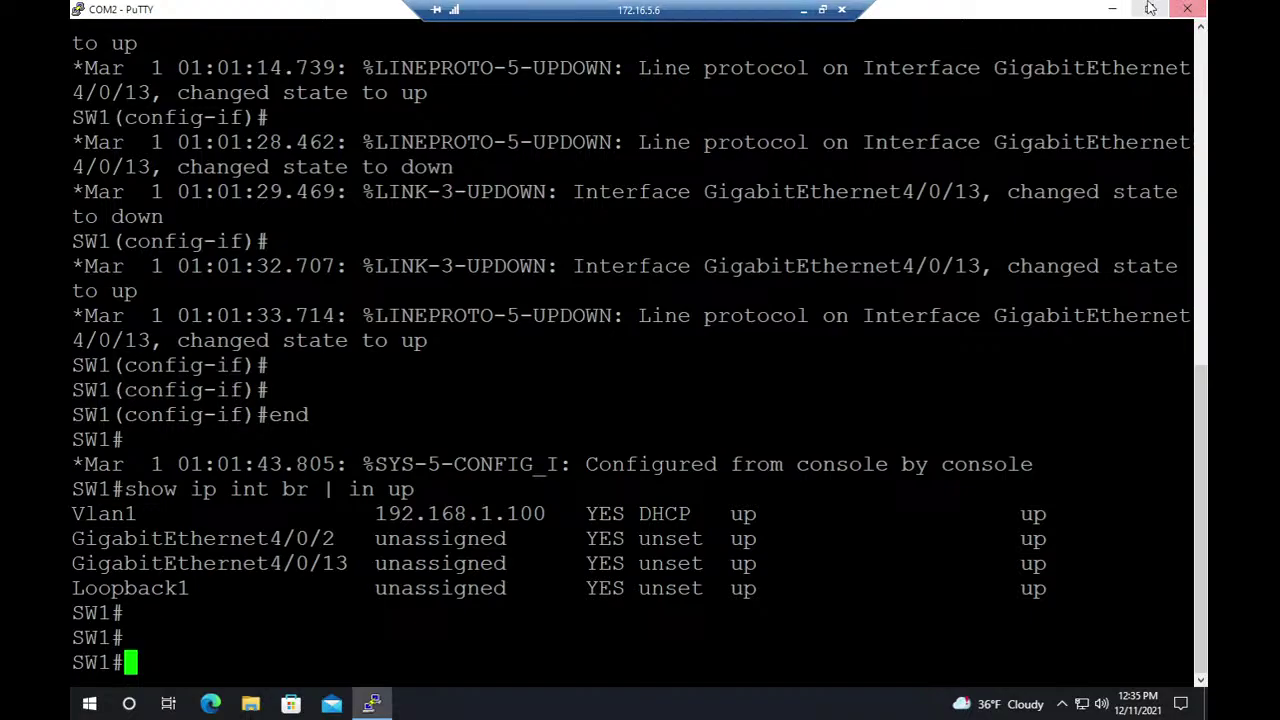
{"action": "left_click", "coordinate": [802, 11]}
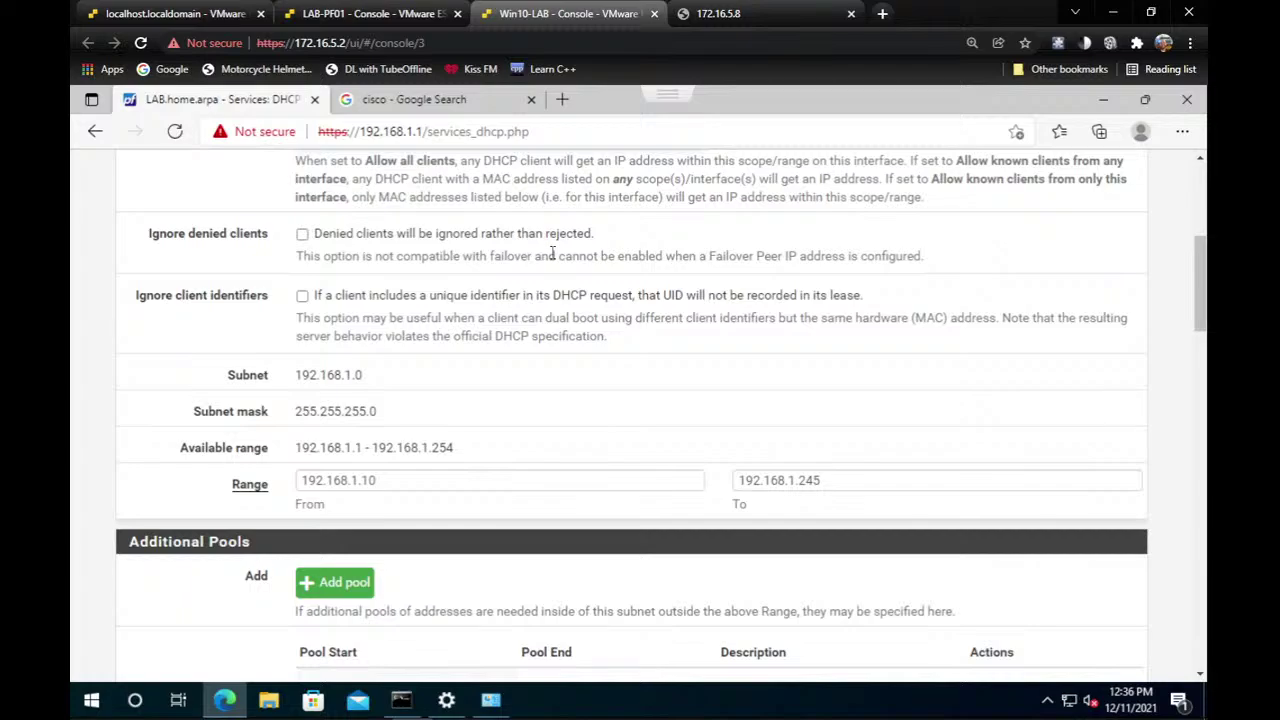
Open Status > DHCP Leases and highlight the raspberrypi lease at 192.168.1.101.
{"action": "scroll", "coordinate": [410, 295], "scroll_direction": "up", "scroll_amount": 4}
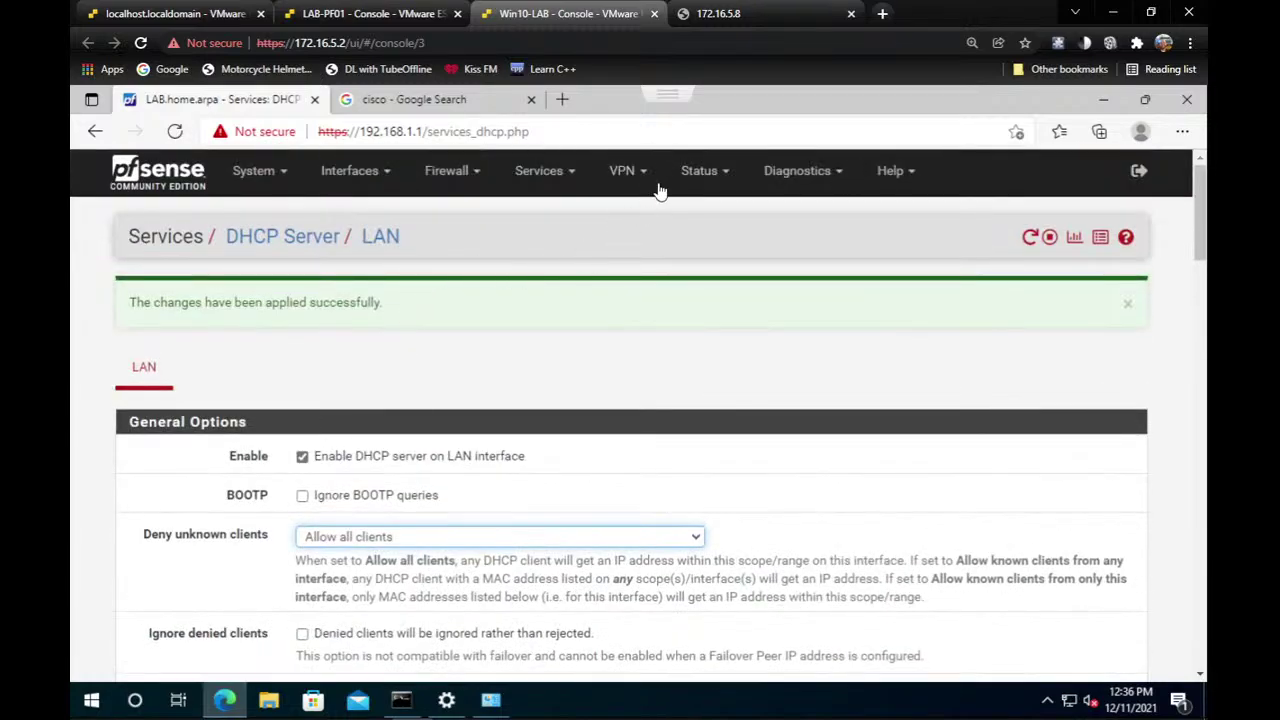
{"action": "left_click", "coordinate": [702, 172]}
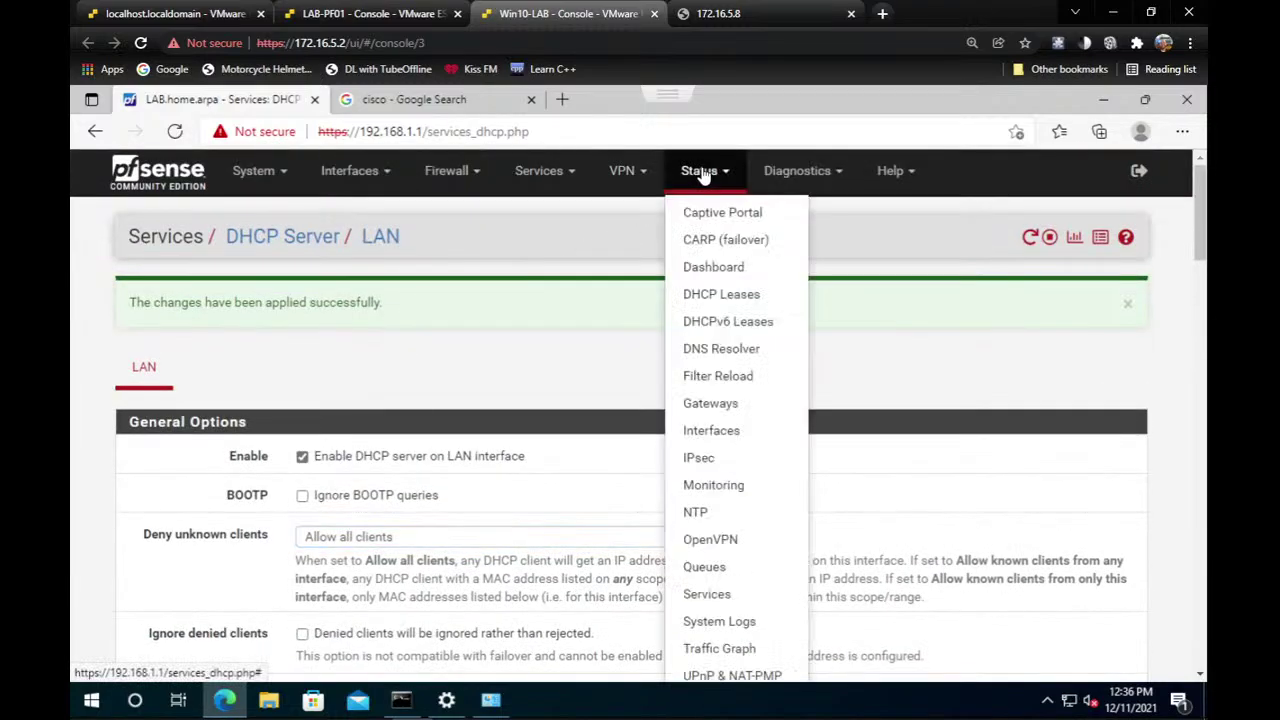
{"action": "left_click", "coordinate": [716, 304]}
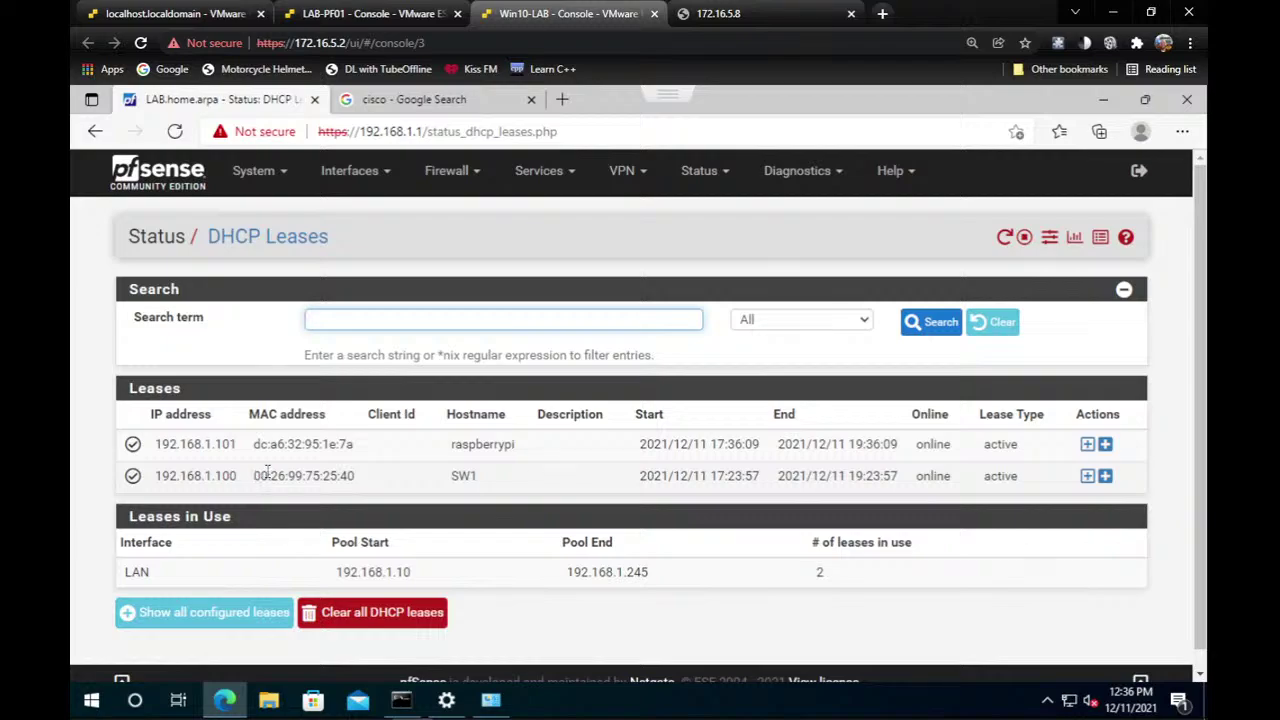
{"action": "double_click", "coordinate": [497, 452]}
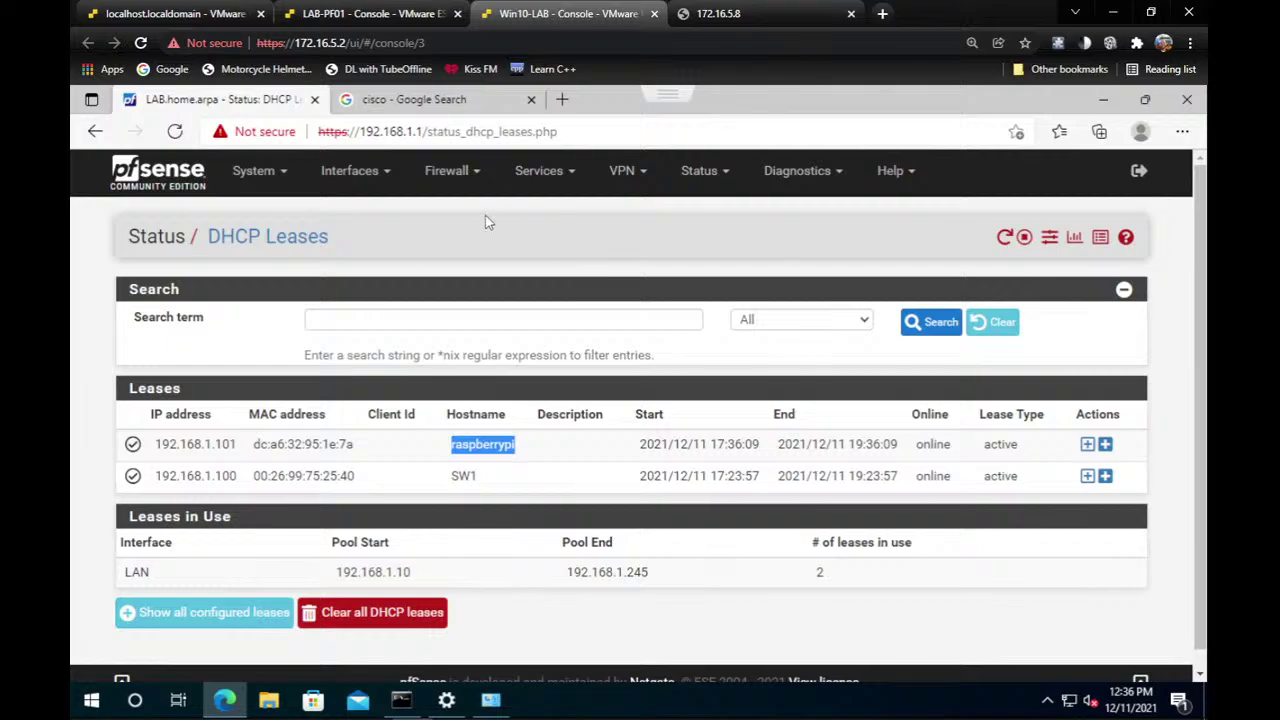
In the ESXi tab, use LAB-PF01's Navigator context menu to choose Autostart > Enable.
{"action": "left_click", "coordinate": [140, 10]}
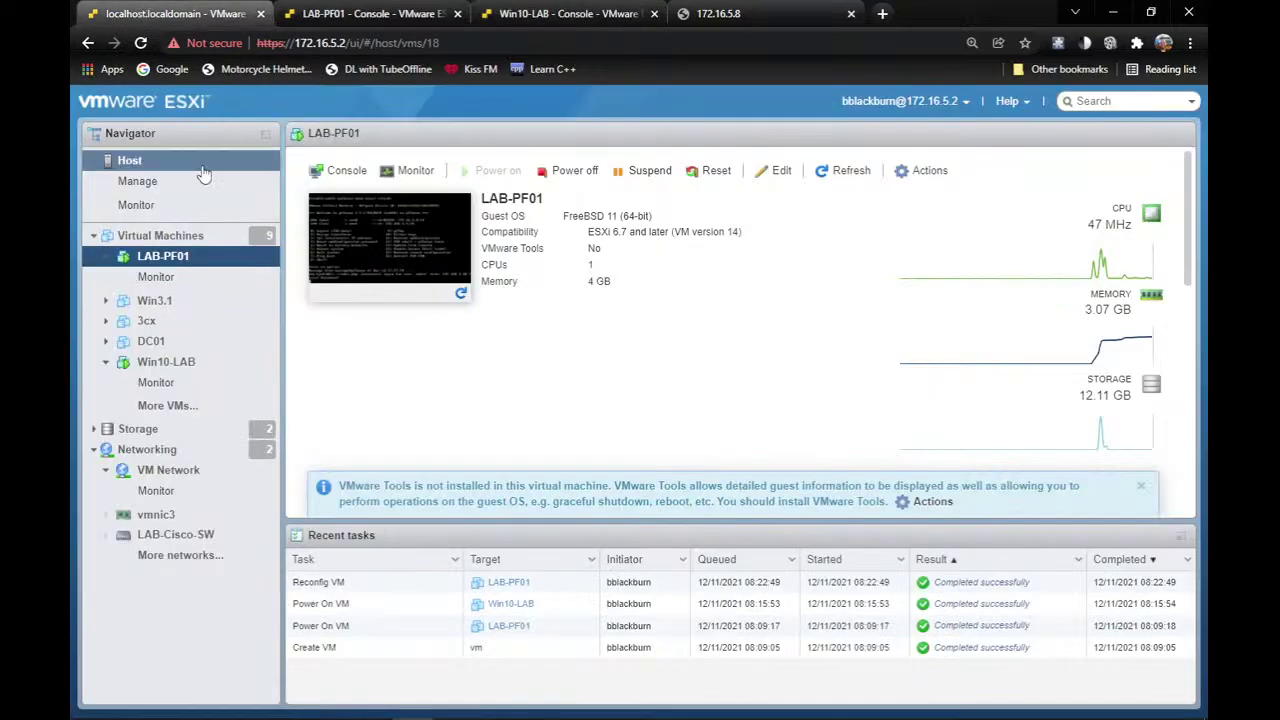
{"action": "right_click", "coordinate": [205, 262]}
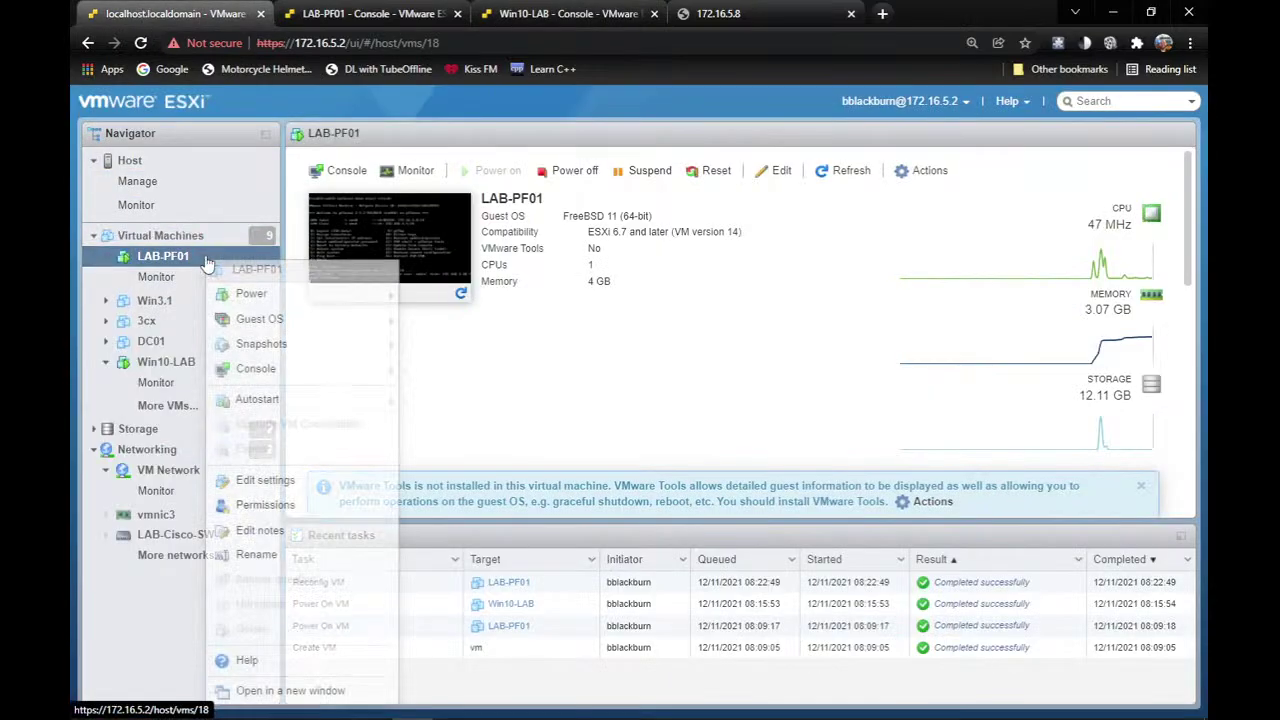
{"action": "mouse_move", "coordinate": [337, 401]}
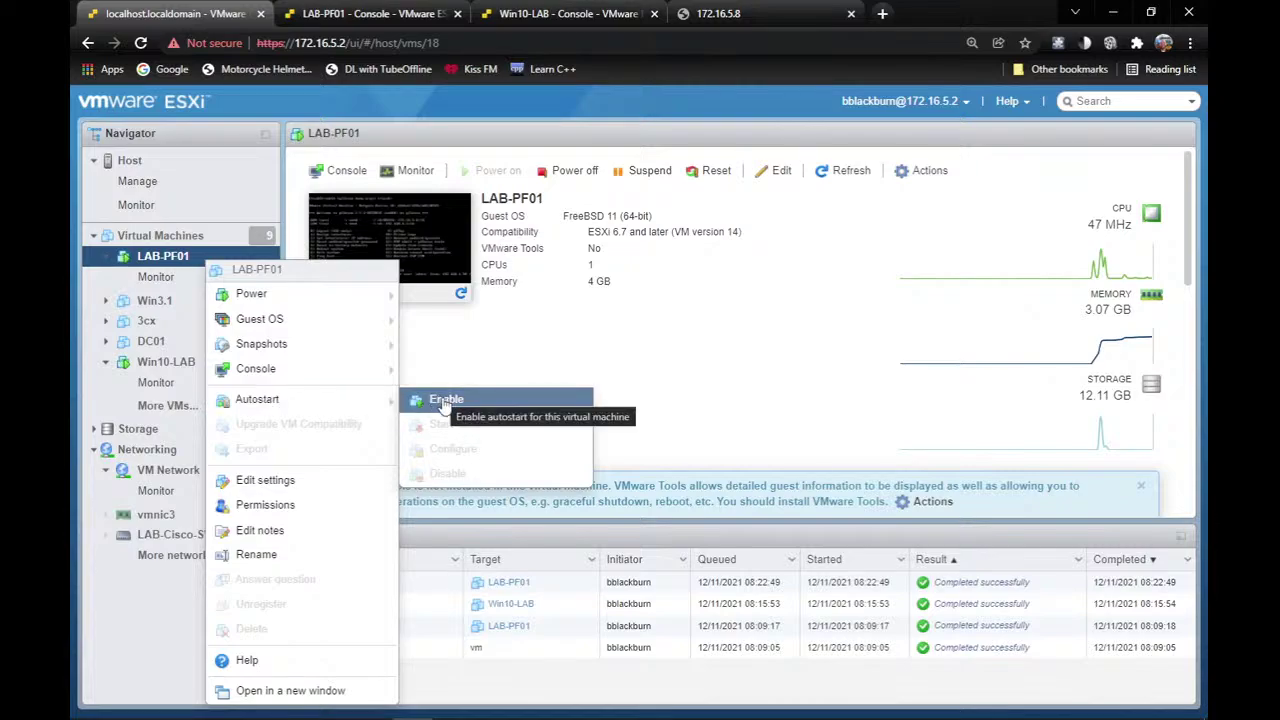
{"action": "left_click", "coordinate": [544, 365]}
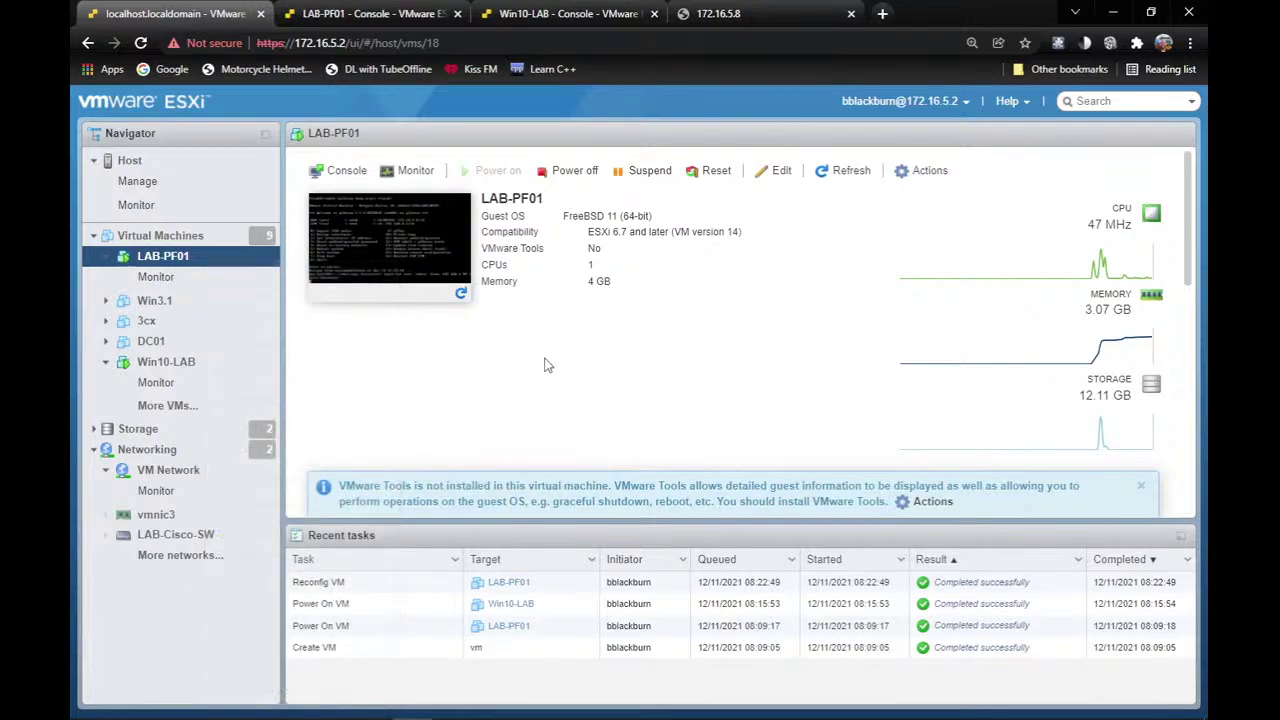